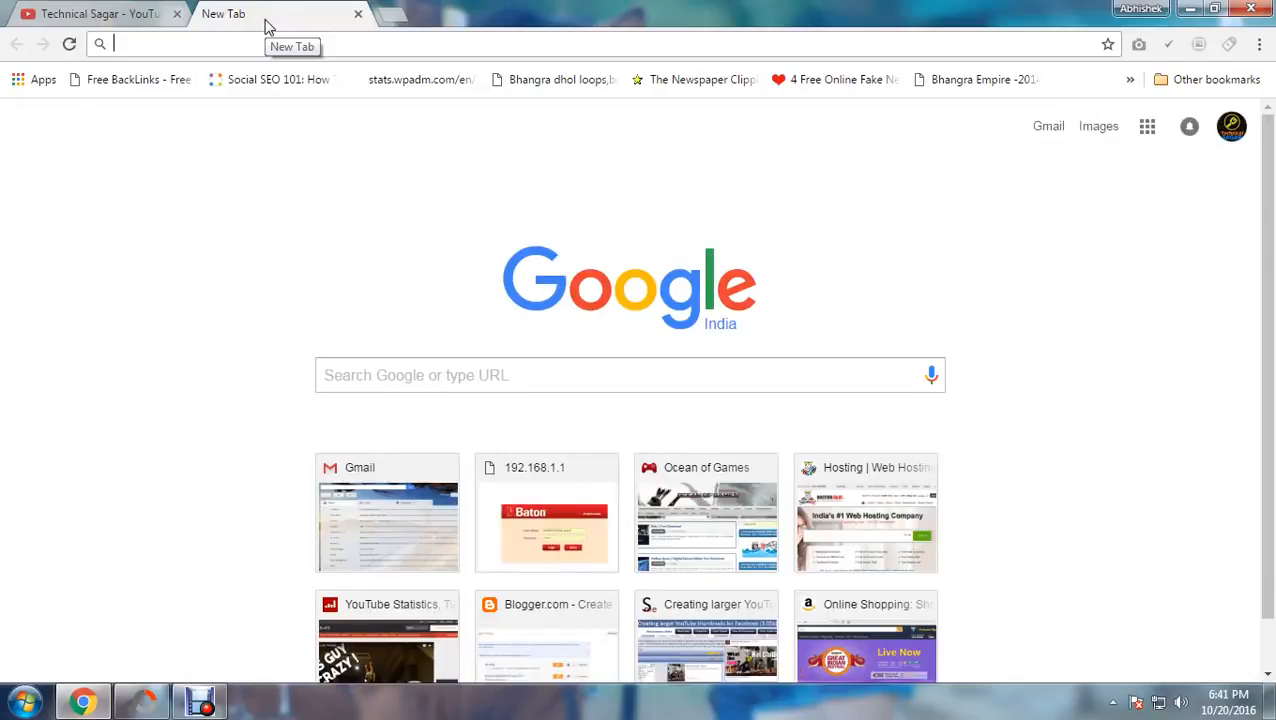
Open BigRock's My Account List of Orders, showing soup-diet.net and technicalsagar.in
{"action": "key", "text": "Return"}
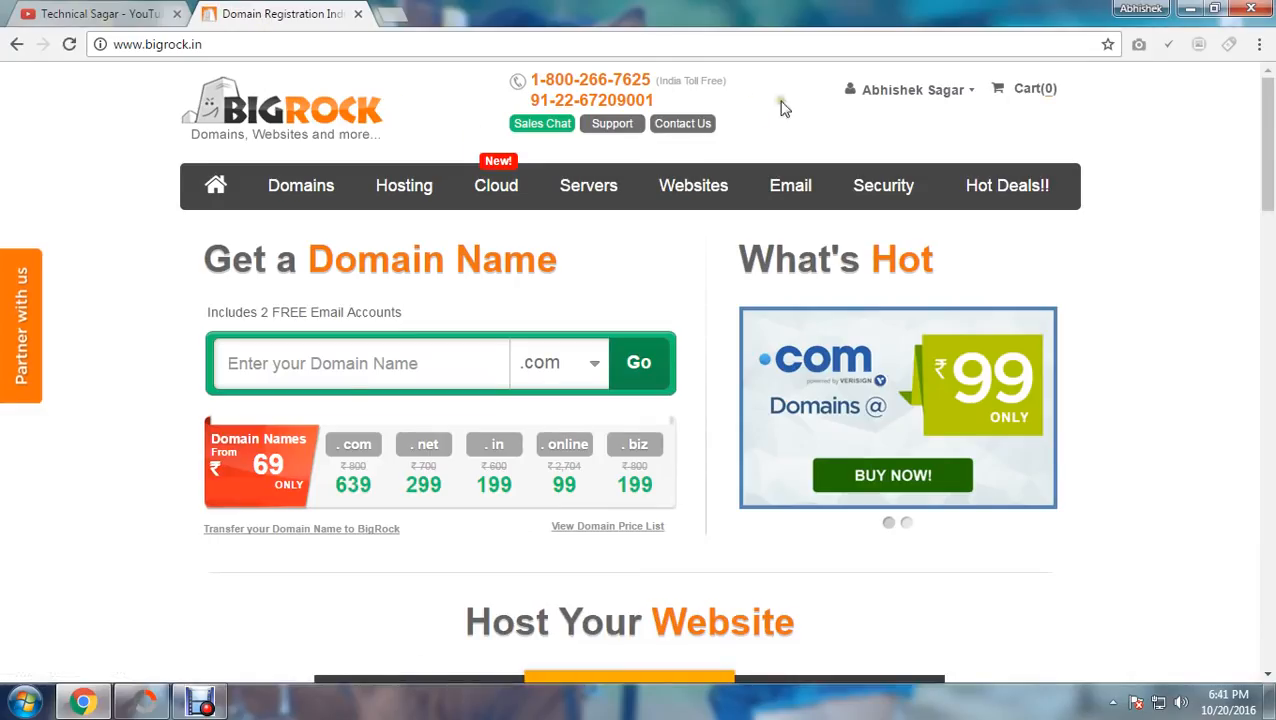
{"action": "mouse_move", "coordinate": [914, 89]}
{"action": "left_click", "coordinate": [290, 190]}
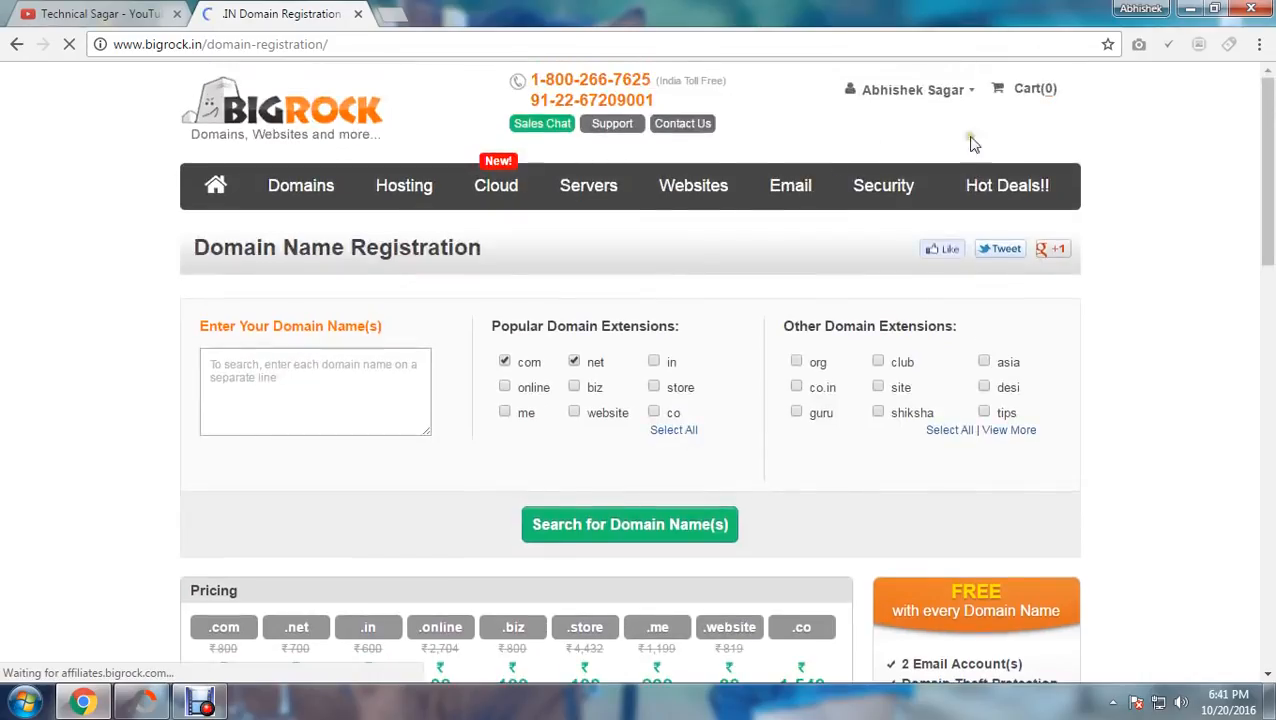
{"action": "mouse_move", "coordinate": [940, 89]}
{"action": "left_click", "coordinate": [889, 161]}
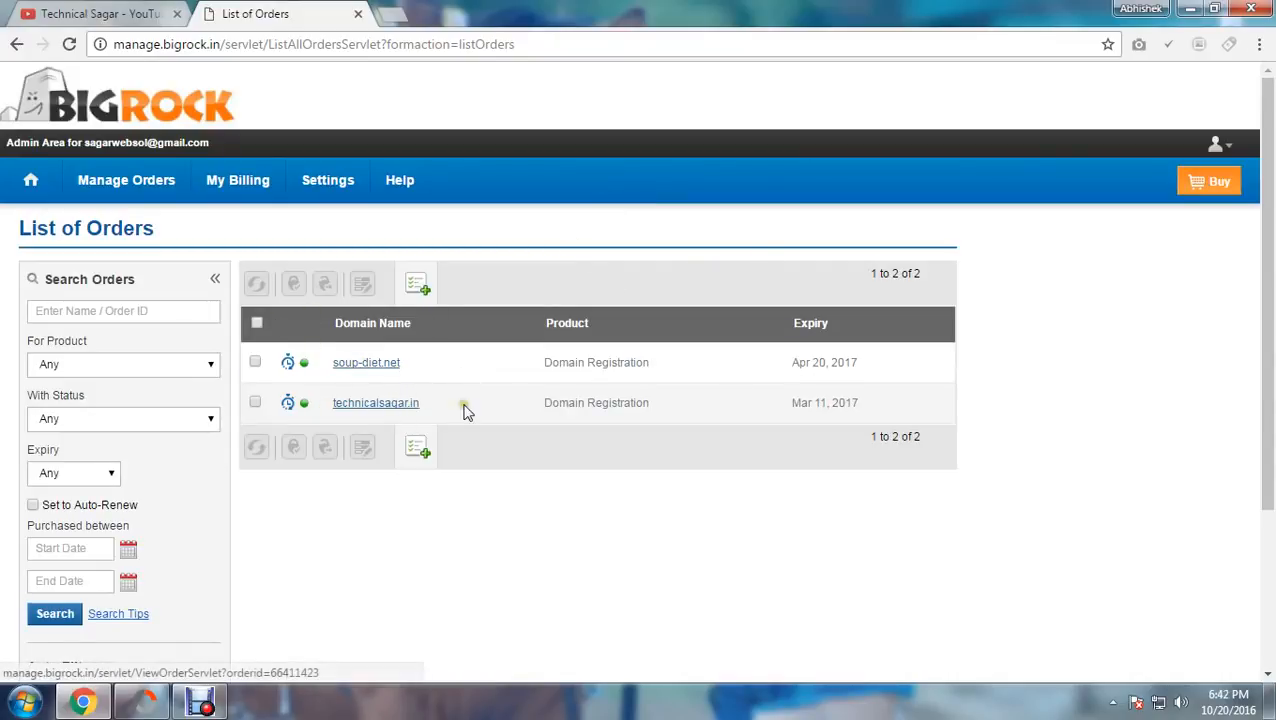
Open the soup-diet.net domain management page in BigRock and start a new browser tab
{"action": "left_click", "coordinate": [377, 364]}
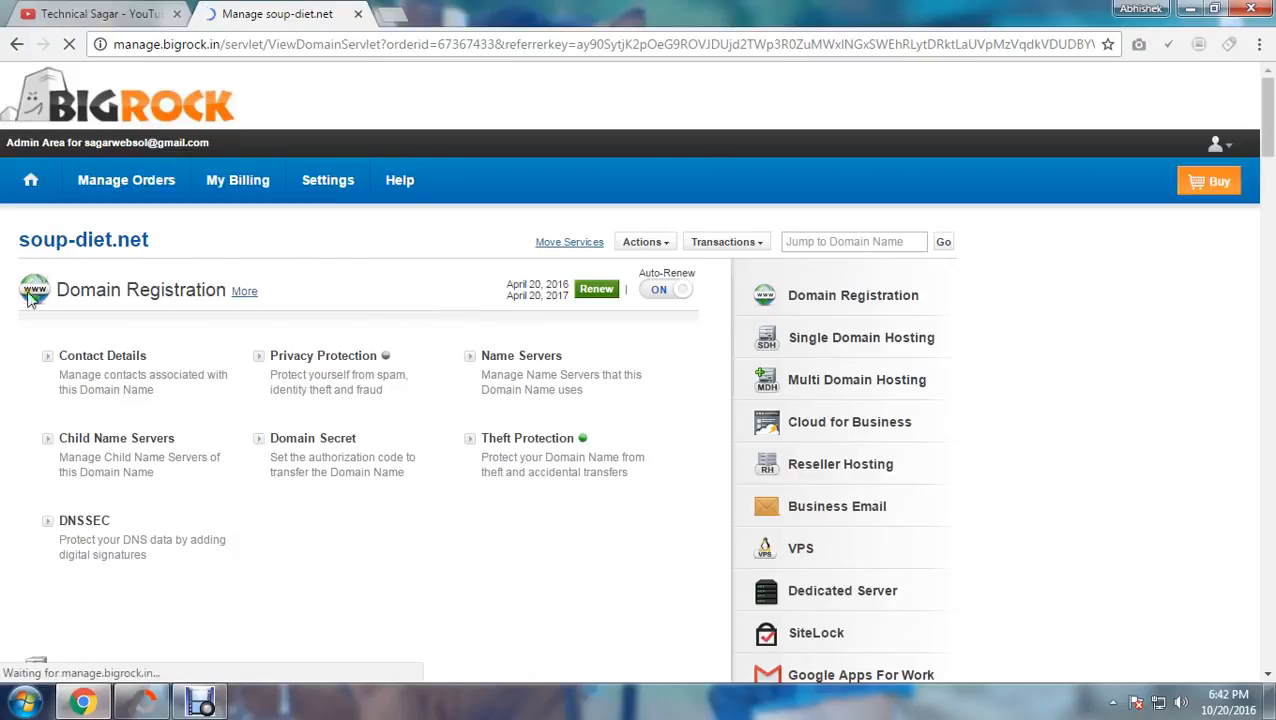
{"action": "scroll", "coordinate": [466, 542], "scroll_direction": "down", "scroll_amount": 2}
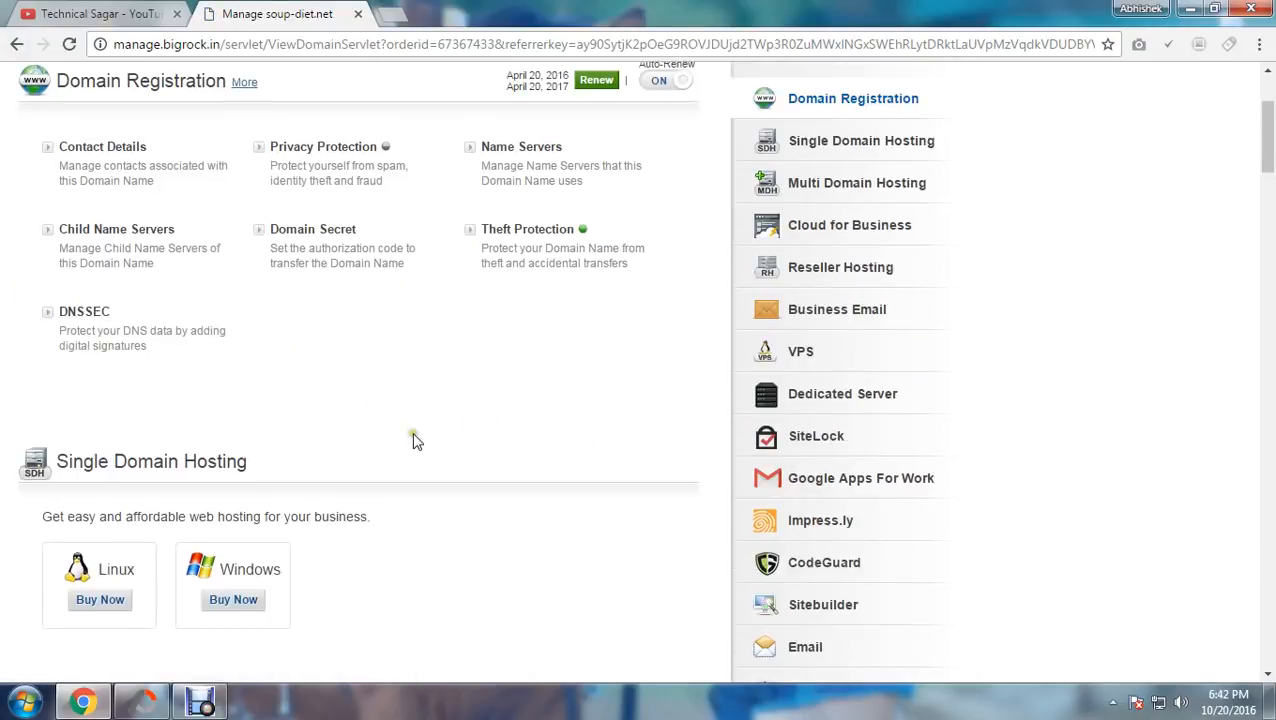
{"action": "scroll", "coordinate": [417, 441], "scroll_direction": "up", "scroll_amount": 2}
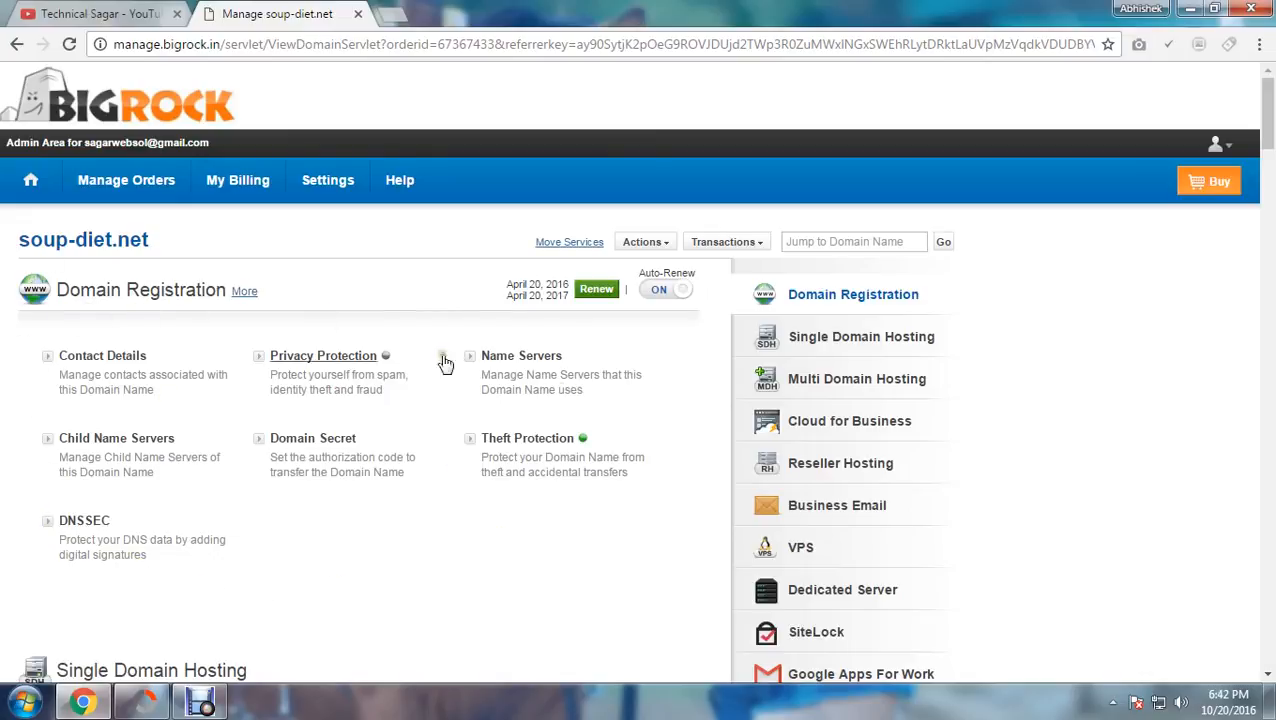
{"action": "left_click", "coordinate": [396, 15]}
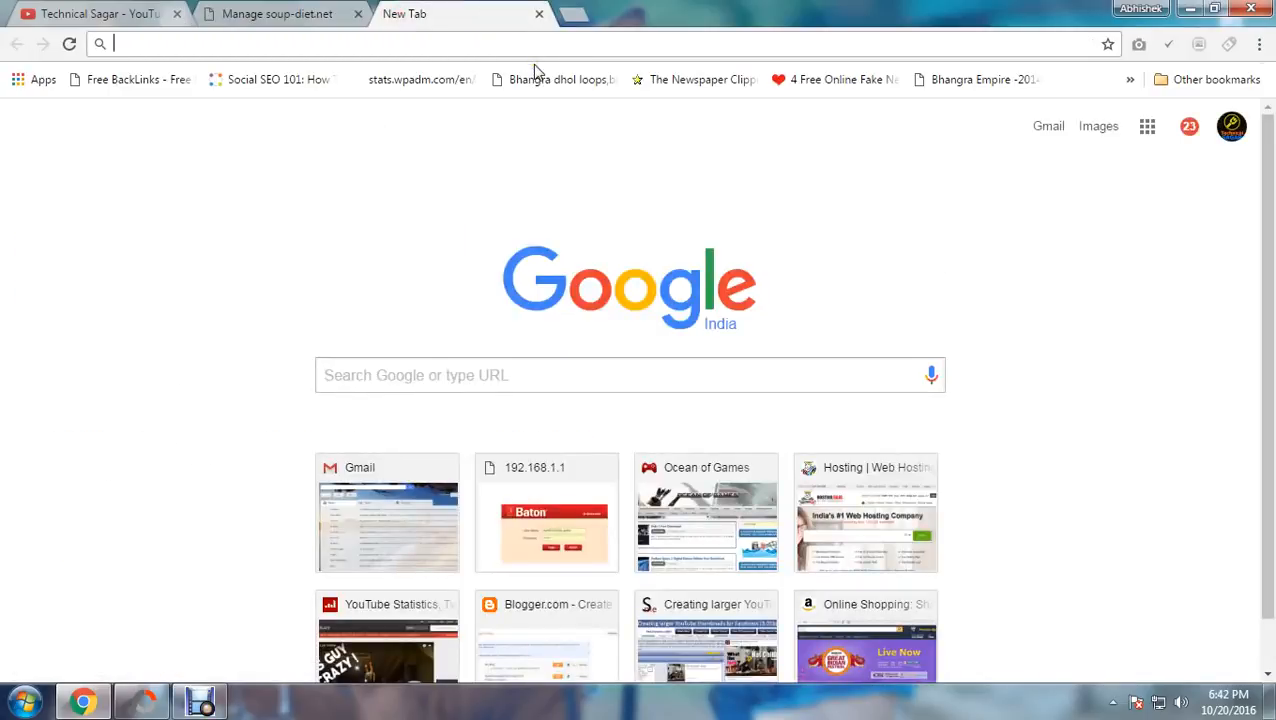
Load hostingraja.in, view the Shared Hosting UNLIMITED package under My Services, and log into cPanel
{"action": "type", "text": "hostingraja.in"}
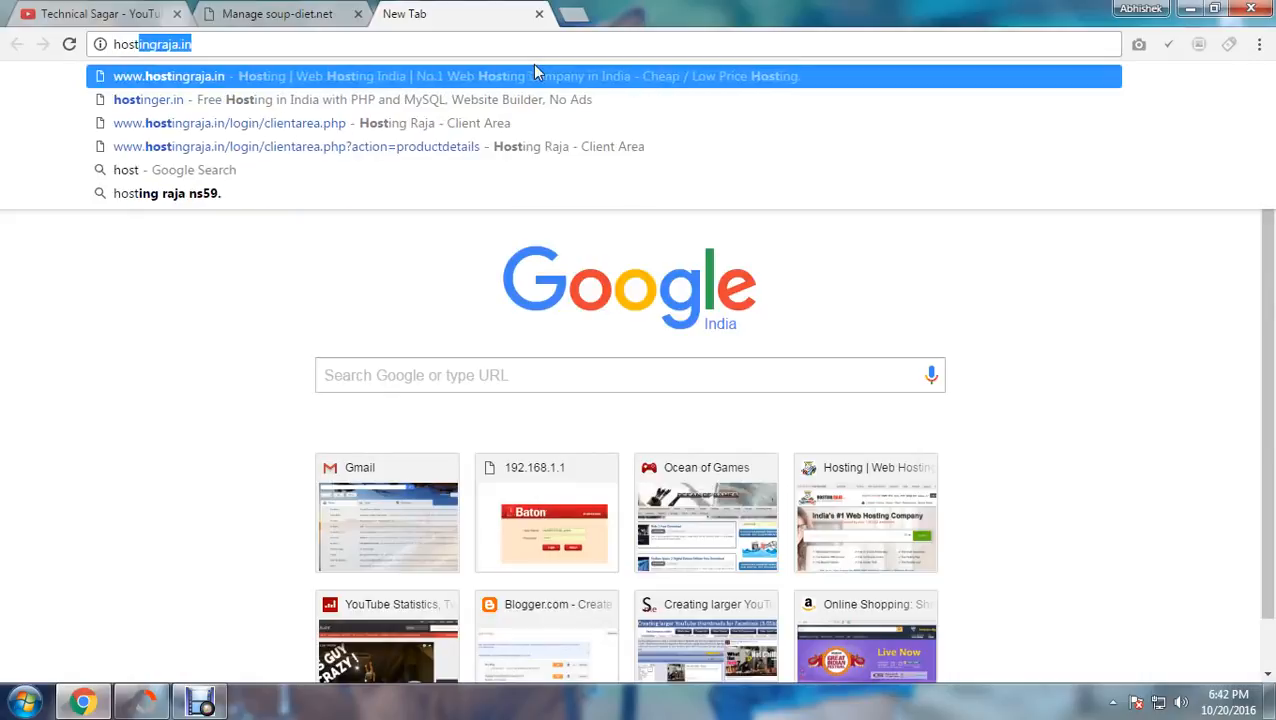
{"action": "key", "text": "Return"}
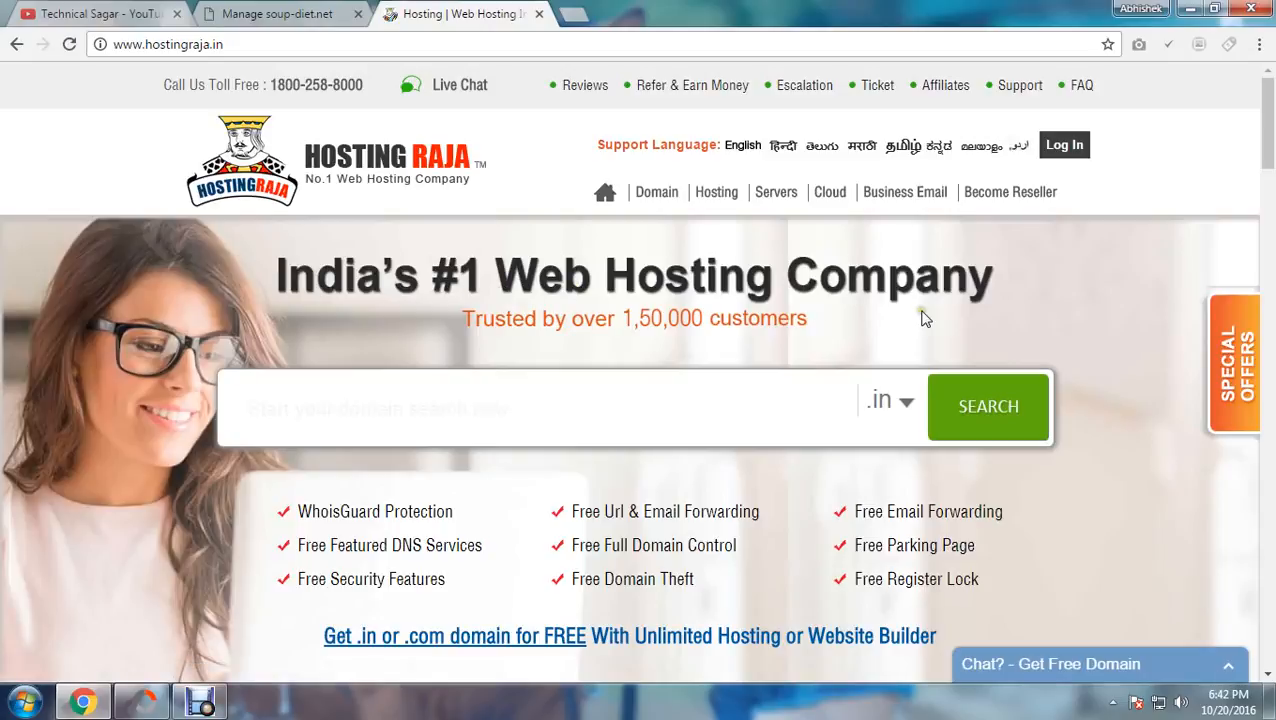
{"action": "mouse_move", "coordinate": [1050, 180]}
{"action": "left_click", "coordinate": [1064, 145]}
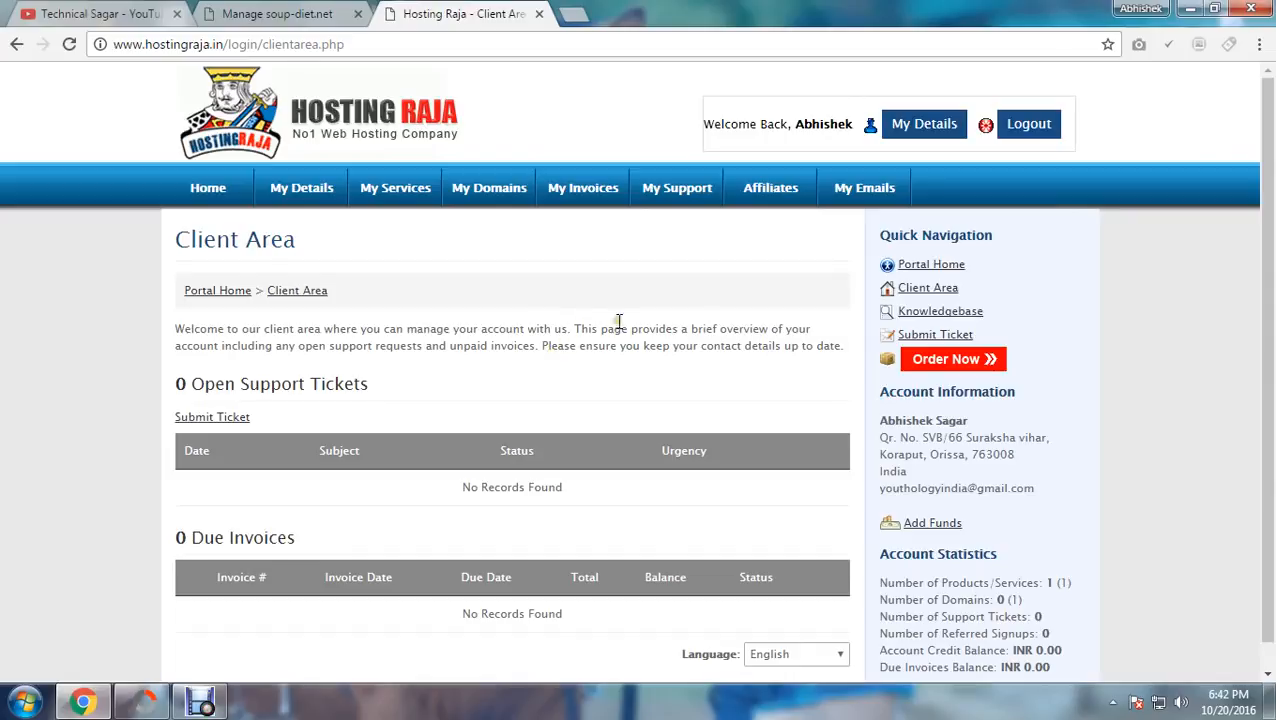
{"action": "left_click", "coordinate": [381, 192]}
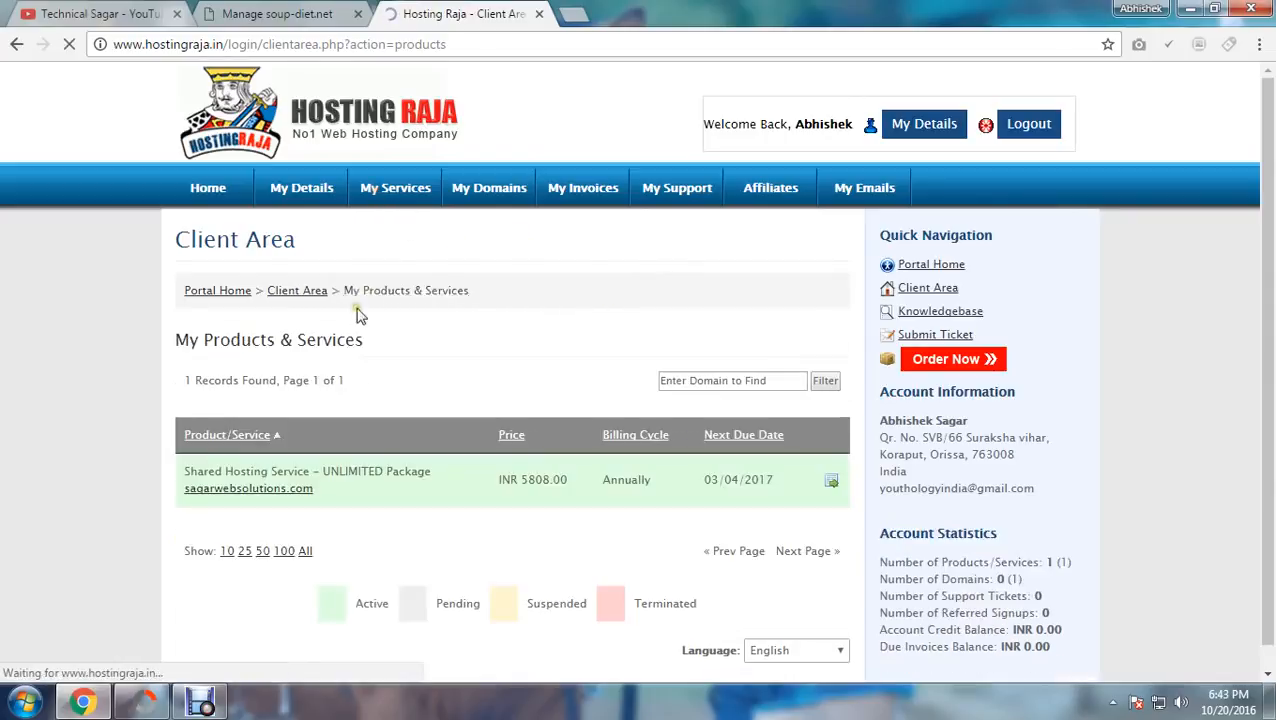
{"action": "left_click", "coordinate": [830, 482]}
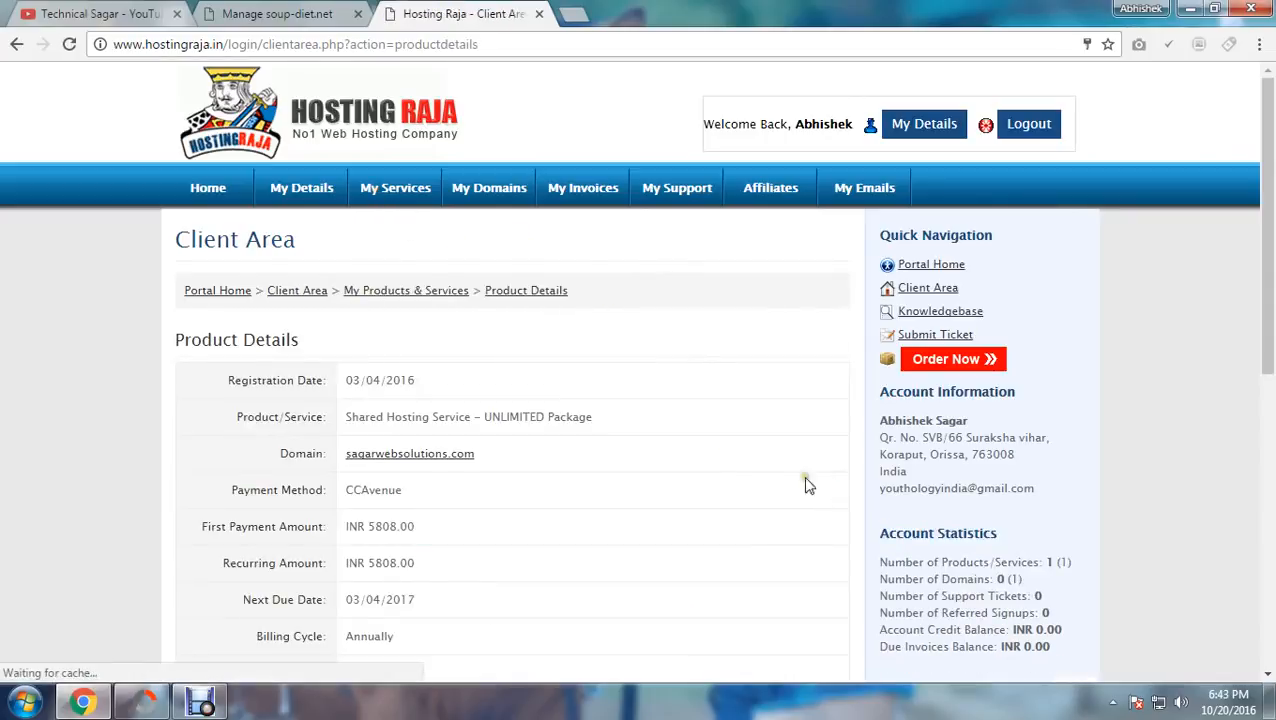
{"action": "scroll", "coordinate": [637, 437], "scroll_direction": "down", "scroll_amount": 3}
{"action": "left_click", "coordinate": [459, 450]}
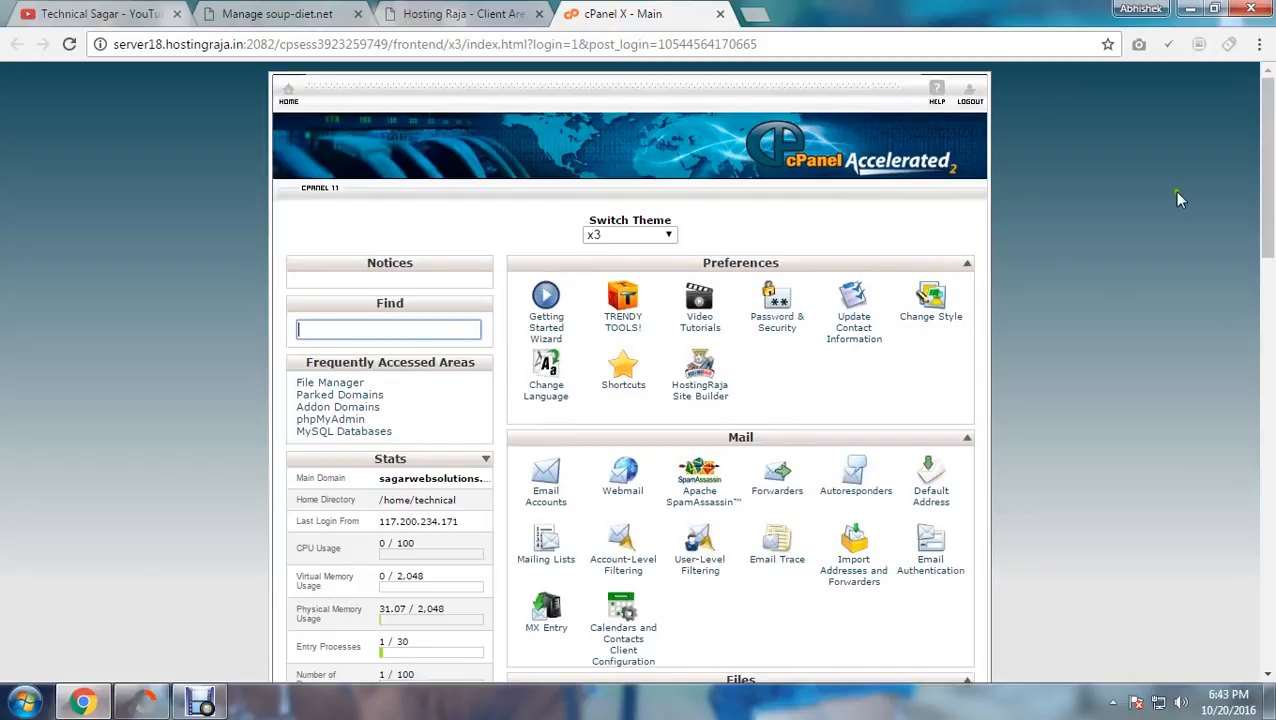
Open File Manager on the sagarwebsolutions.com document root
{"action": "left_click_drag", "start_coordinate": [1270, 159], "coordinate": [1237, 270]}
{"action": "left_click", "coordinate": [718, 300]}
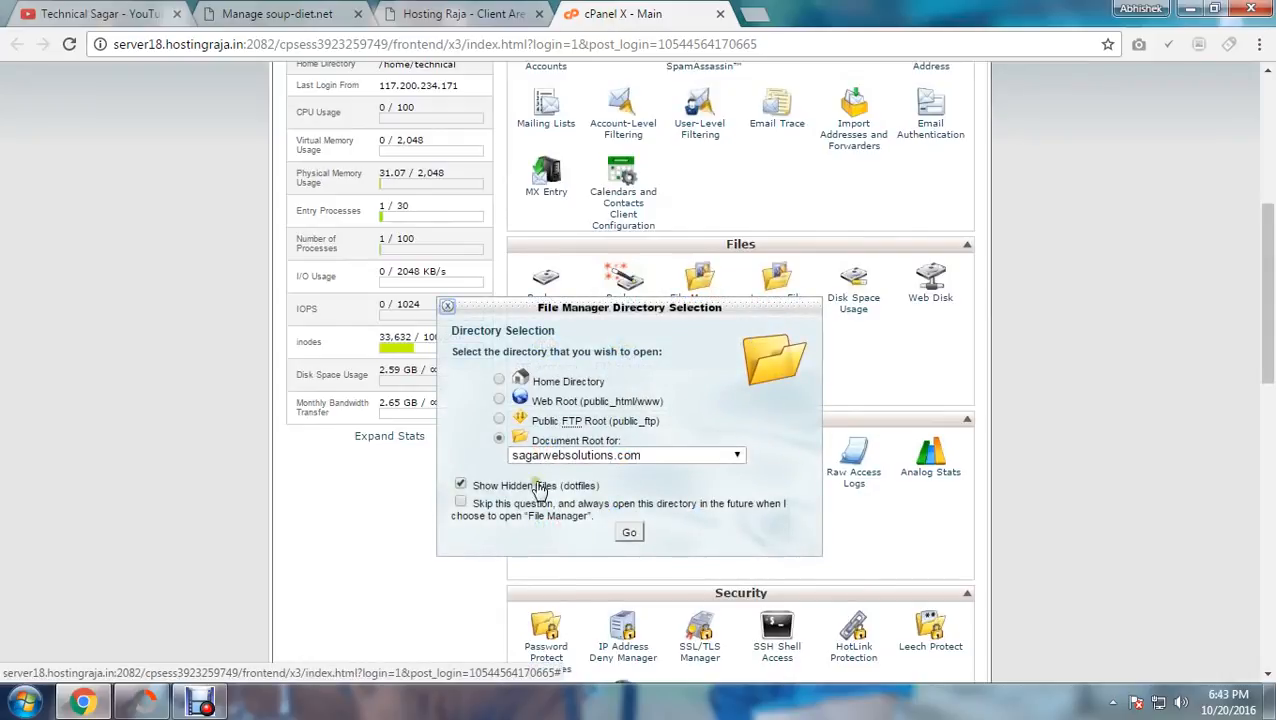
{"action": "left_click", "coordinate": [629, 535]}
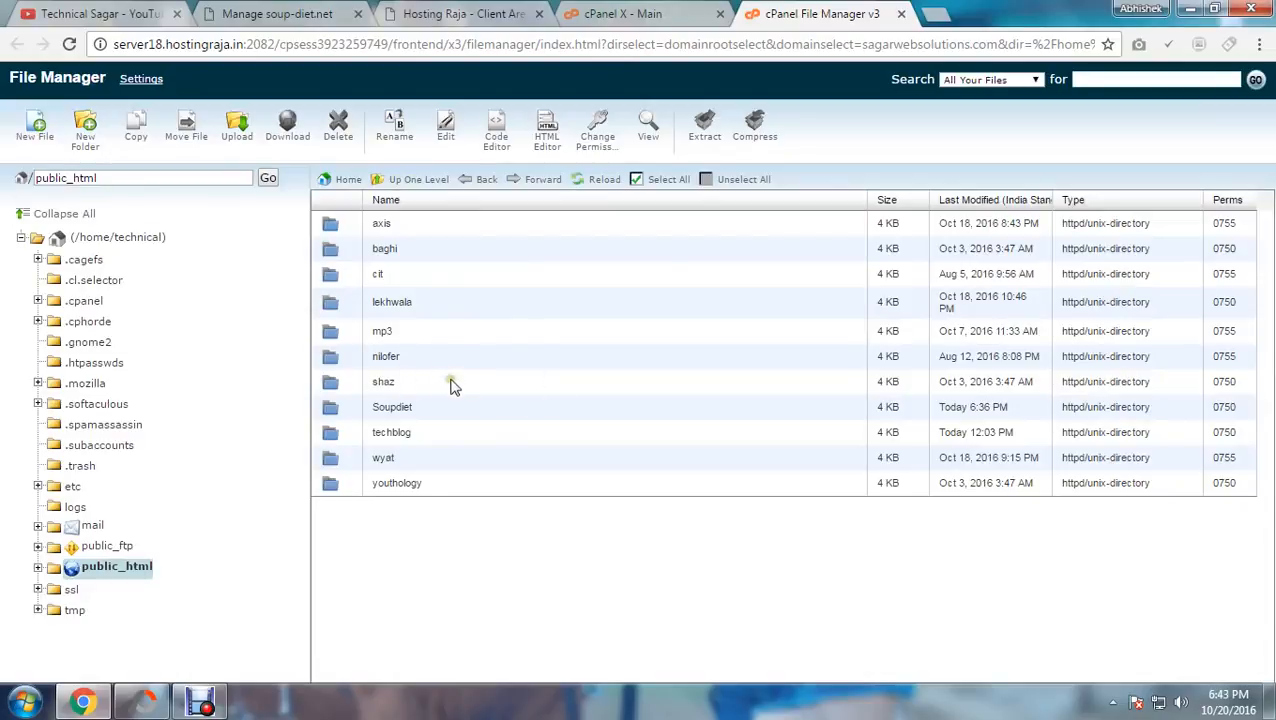
{"action": "left_click", "coordinate": [341, 412]}
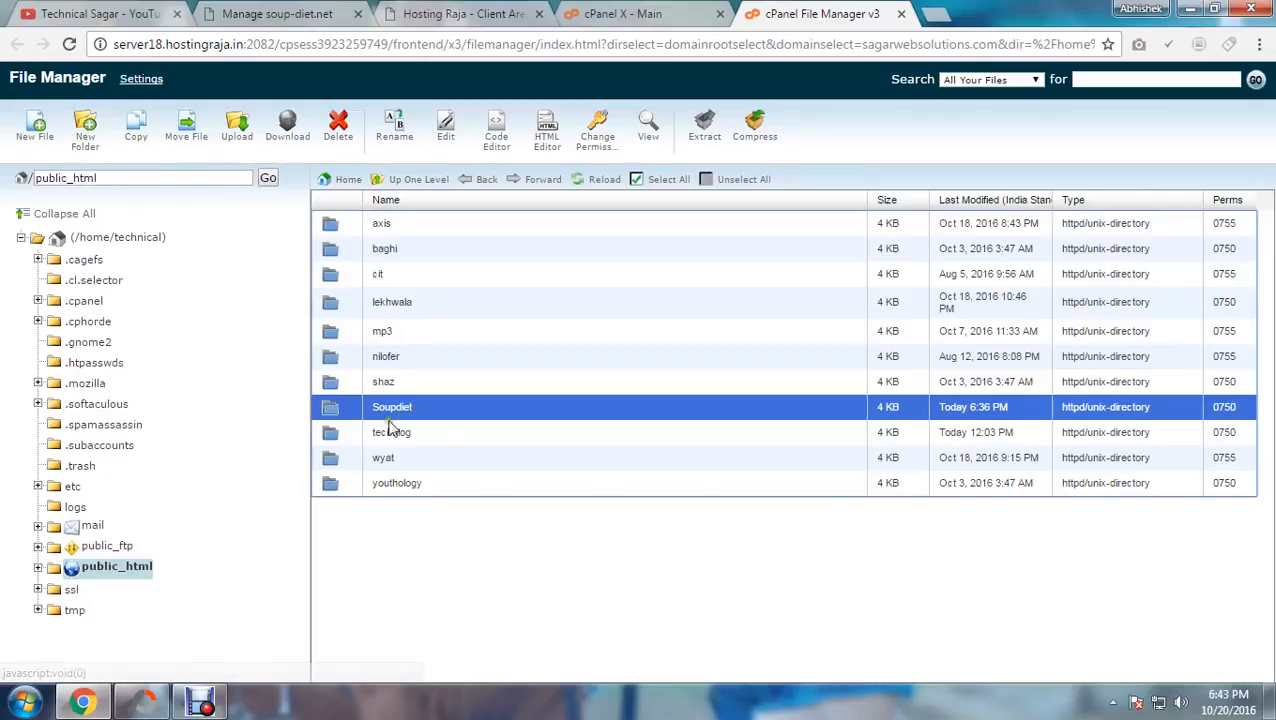
{"action": "double_click", "coordinate": [332, 405]}
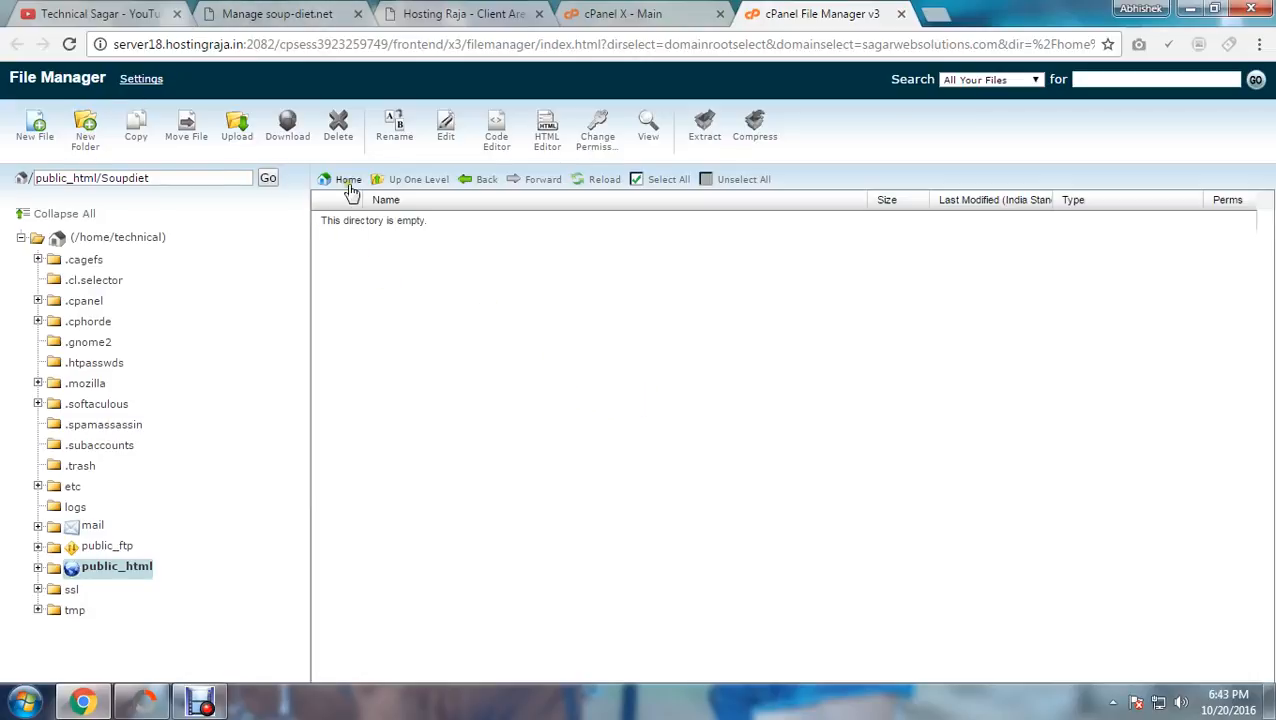
{"action": "left_click", "coordinate": [415, 180]}
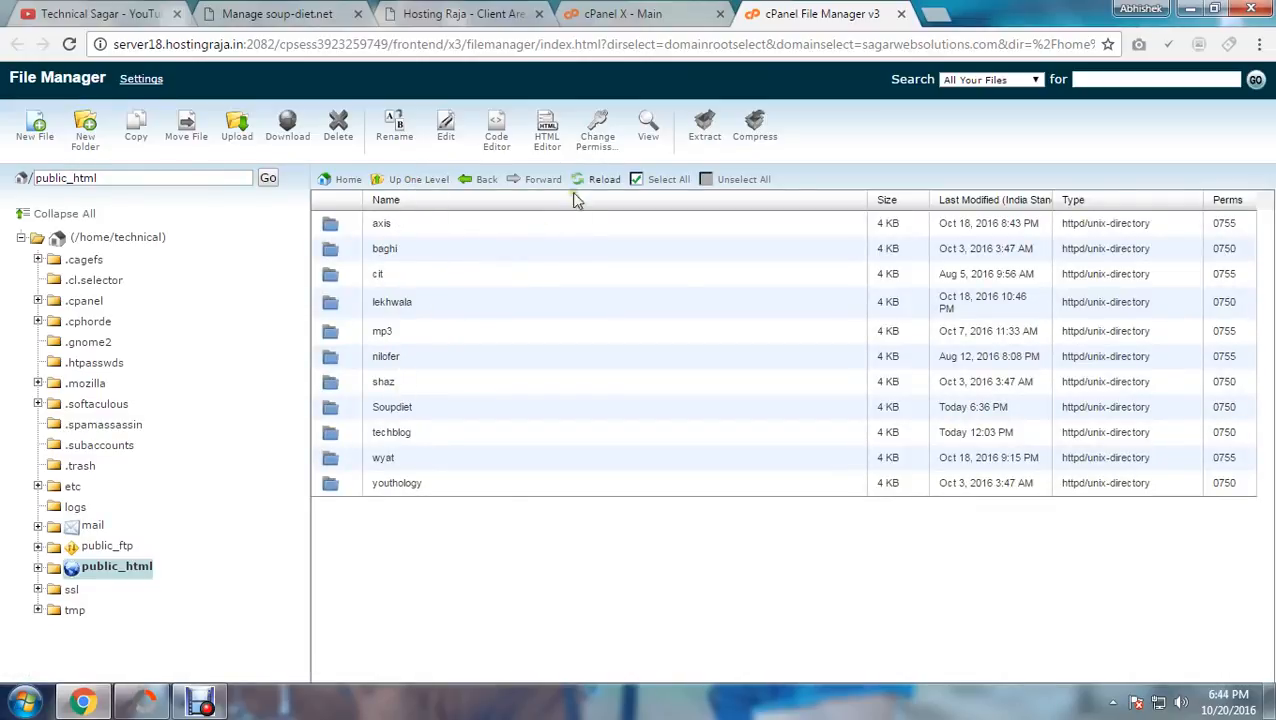
{"action": "left_click", "coordinate": [648, 16]}
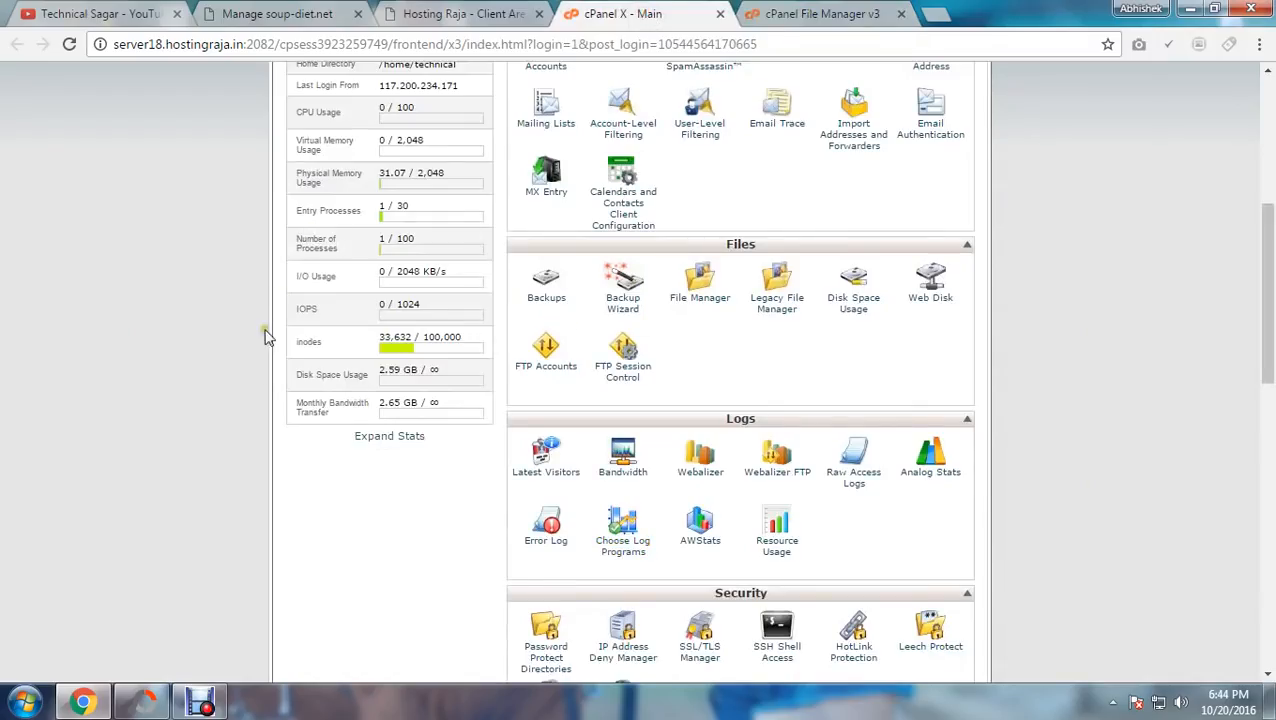
{"action": "left_click", "coordinate": [812, 18]}
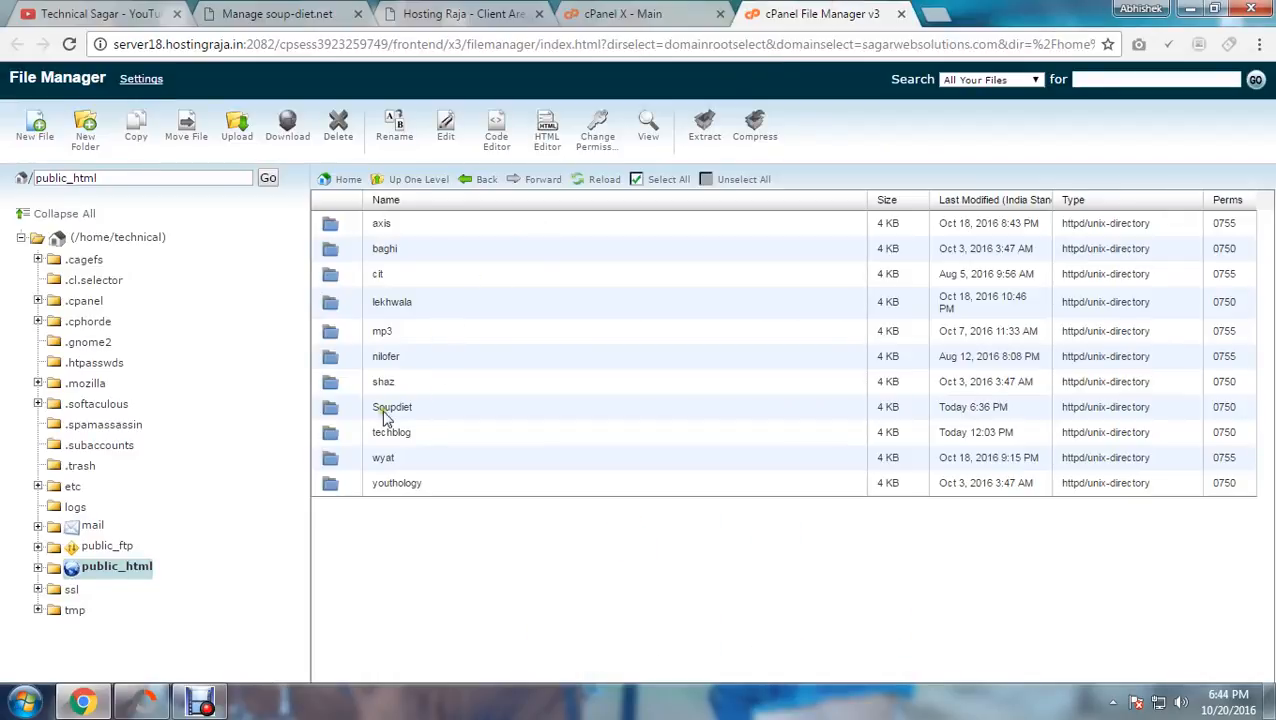
{"action": "left_click", "coordinate": [331, 410]}
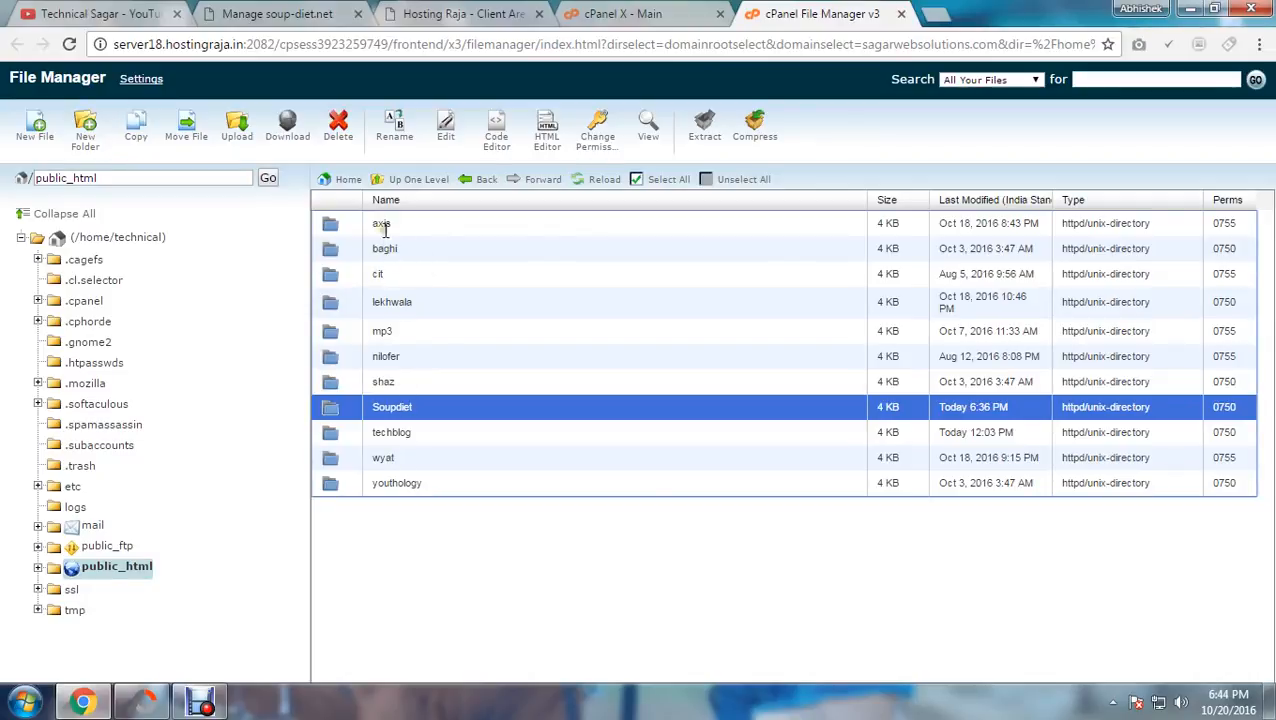
{"action": "double_click", "coordinate": [346, 409]}
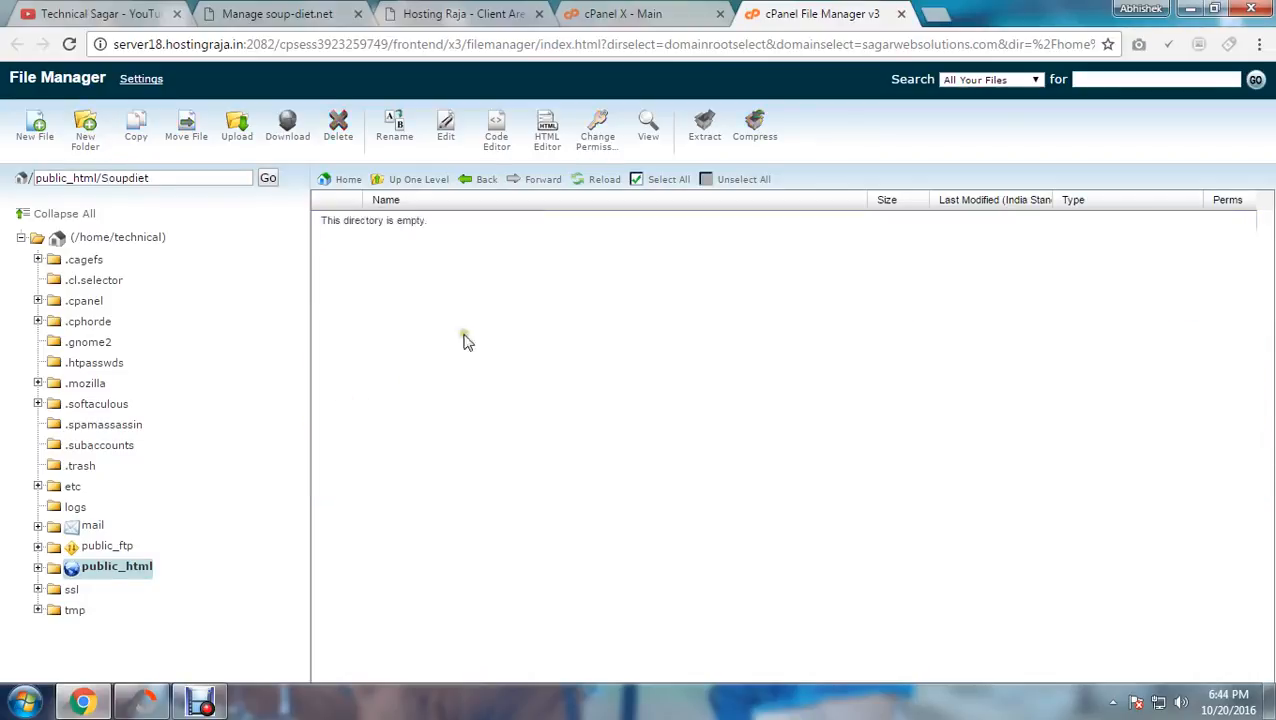
{"action": "left_click", "coordinate": [390, 179]}
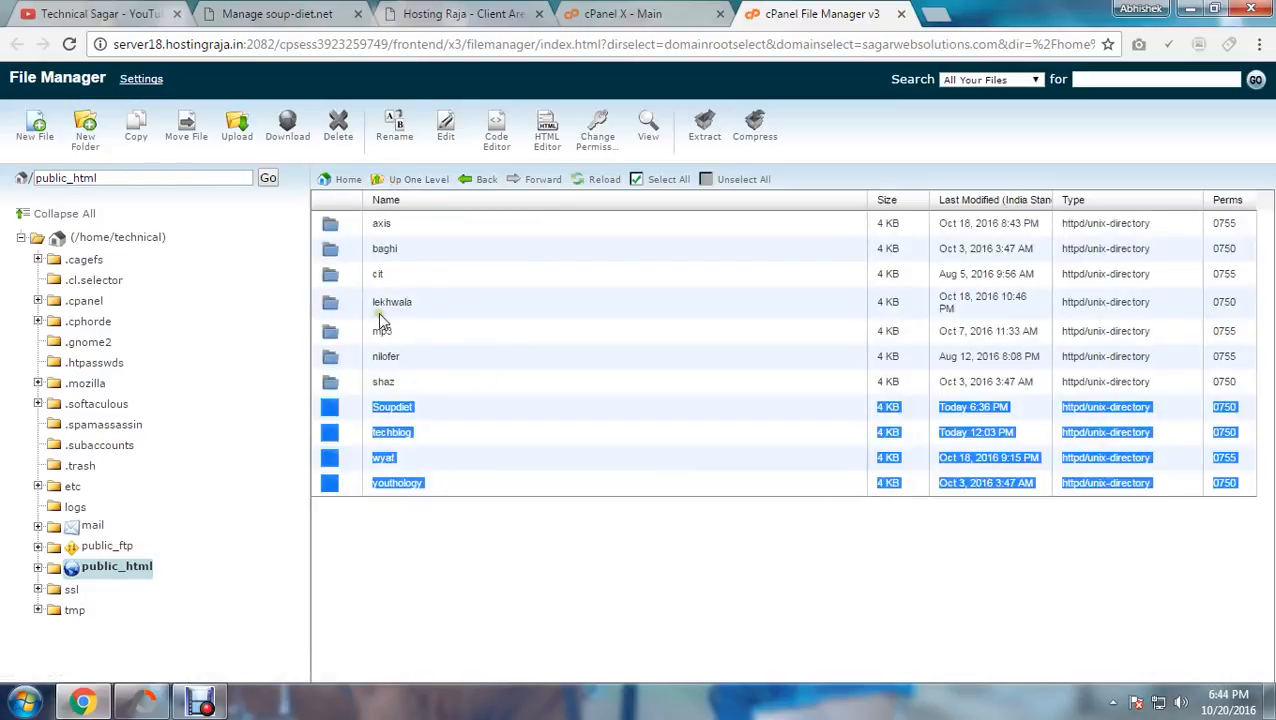
{"action": "left_click", "coordinate": [430, 560]}
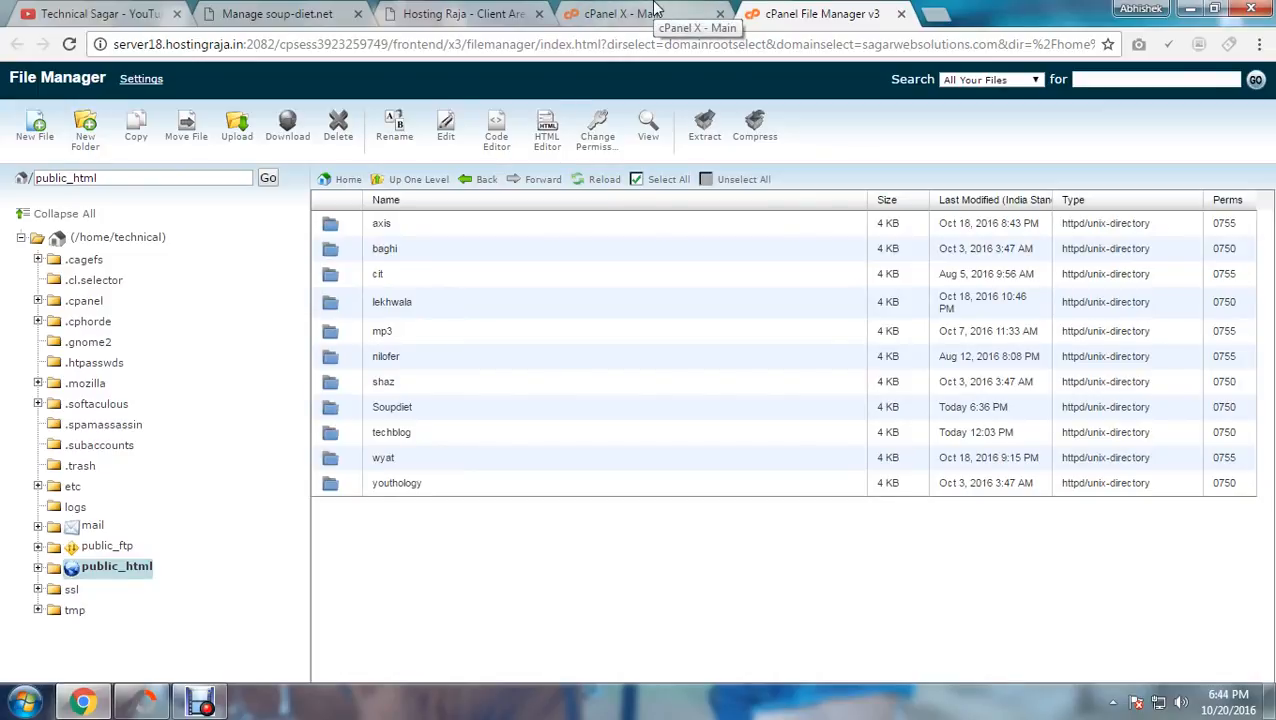
{"action": "double_click", "coordinate": [355, 407]}
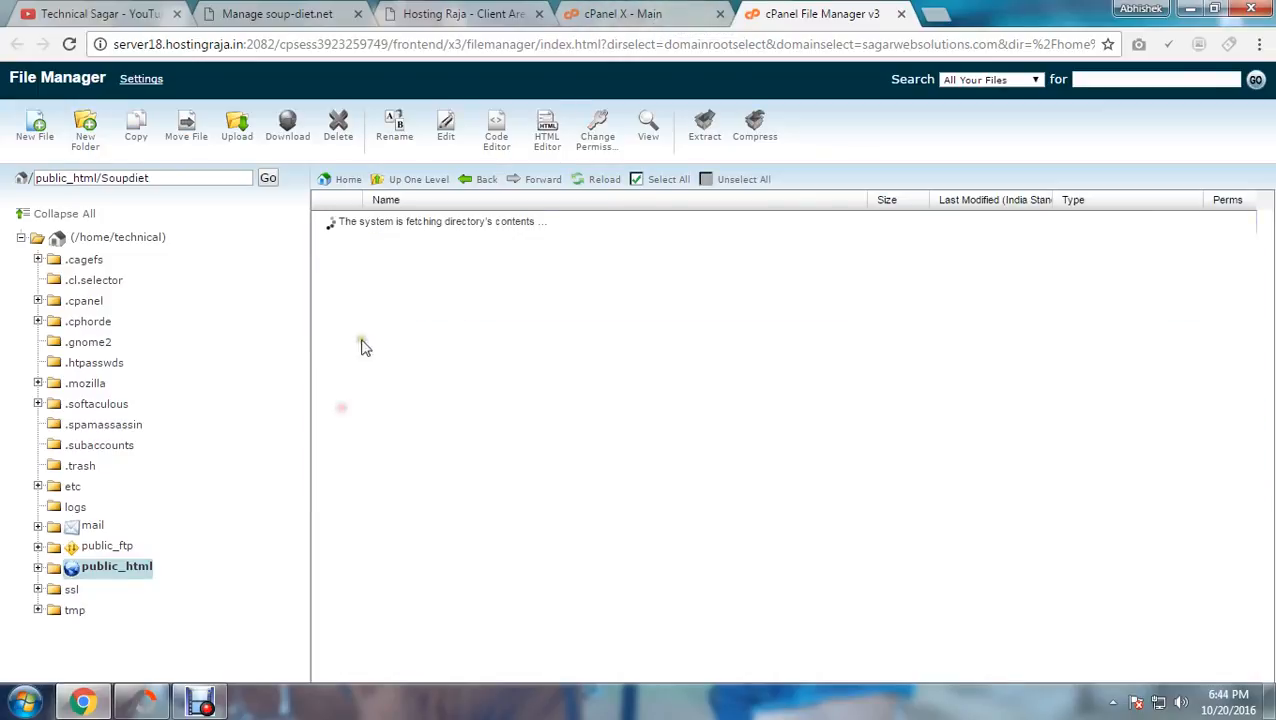
{"action": "left_click", "coordinate": [420, 185]}
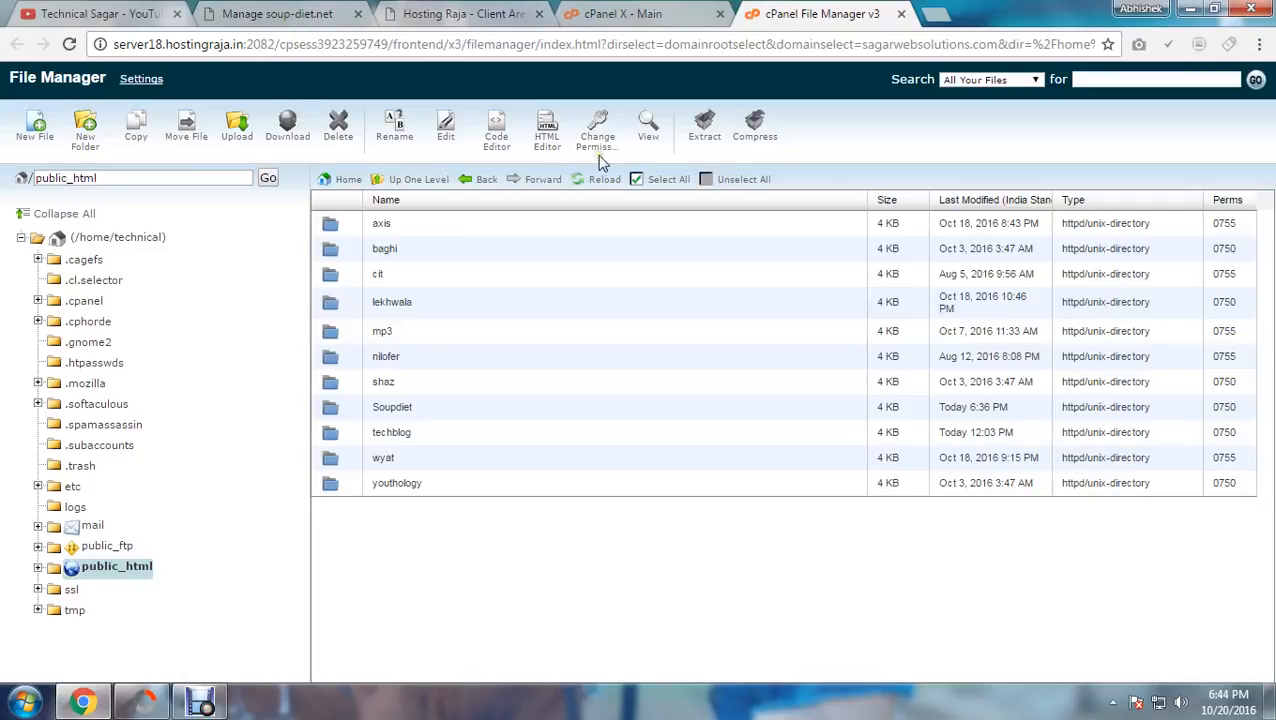
{"action": "left_click", "coordinate": [287, 22]}
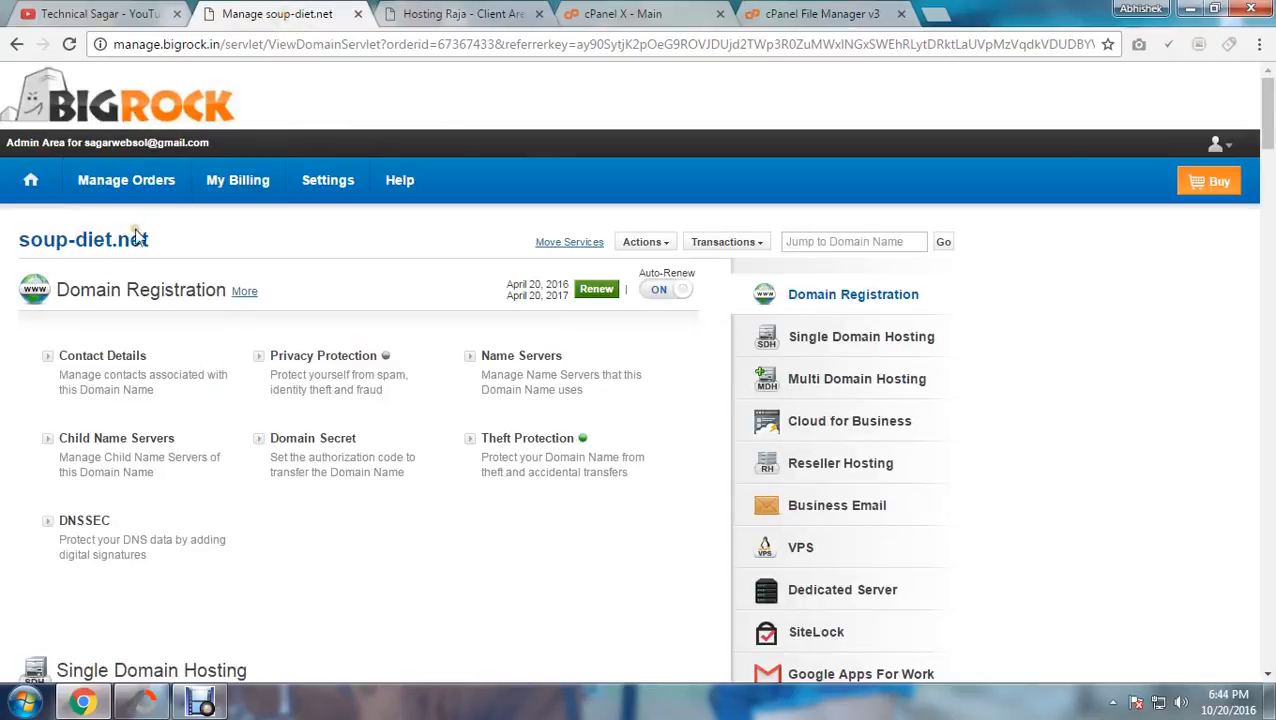
Submit name servers ns49.hostingraja.in and ns50.hostingraja.in for soup-diet.net, then close the dialog
{"action": "left_click", "coordinate": [506, 357]}
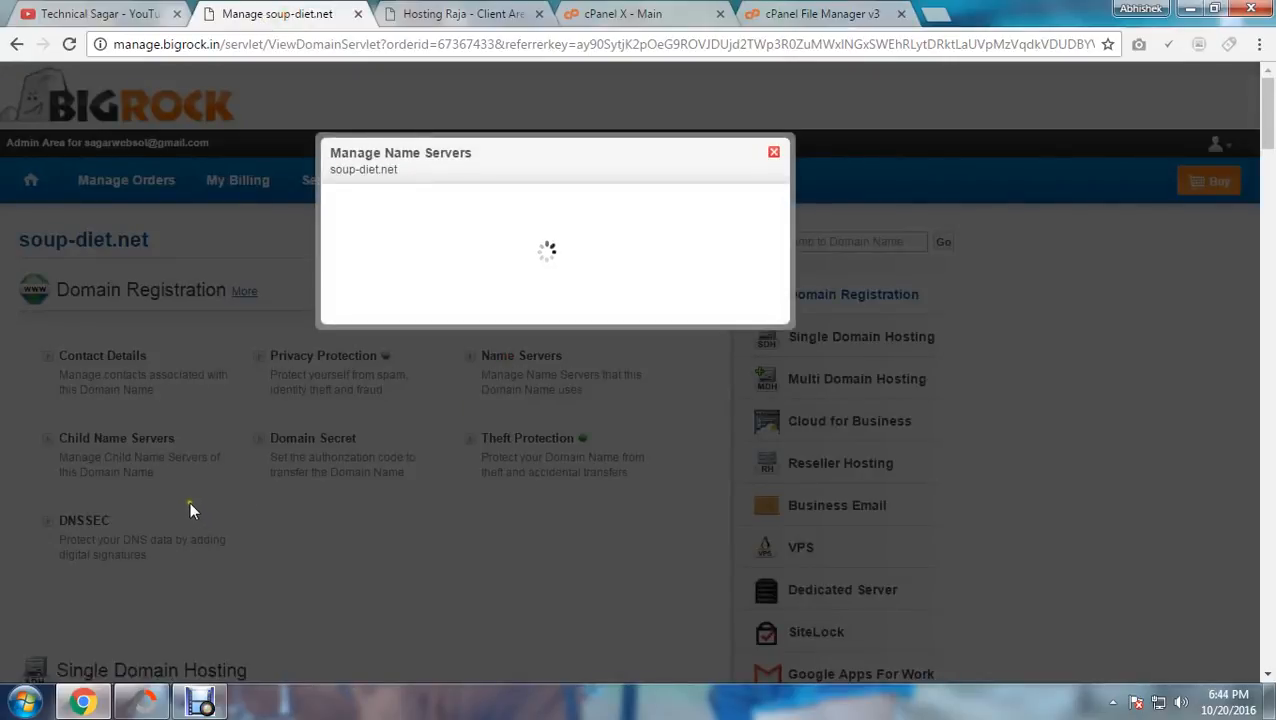
{"action": "left_click_drag", "start_coordinate": [563, 222], "coordinate": [456, 220]}
{"action": "left_click", "coordinate": [478, 222]}
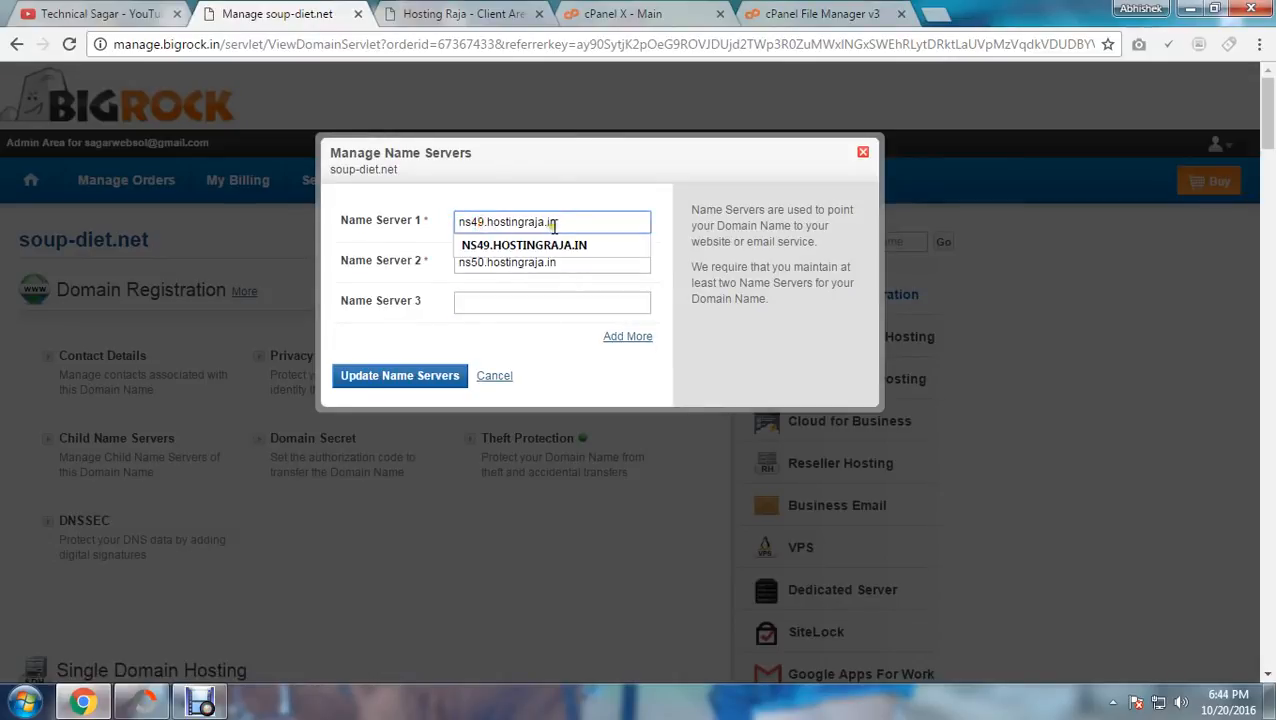
{"action": "left_click", "coordinate": [614, 267]}
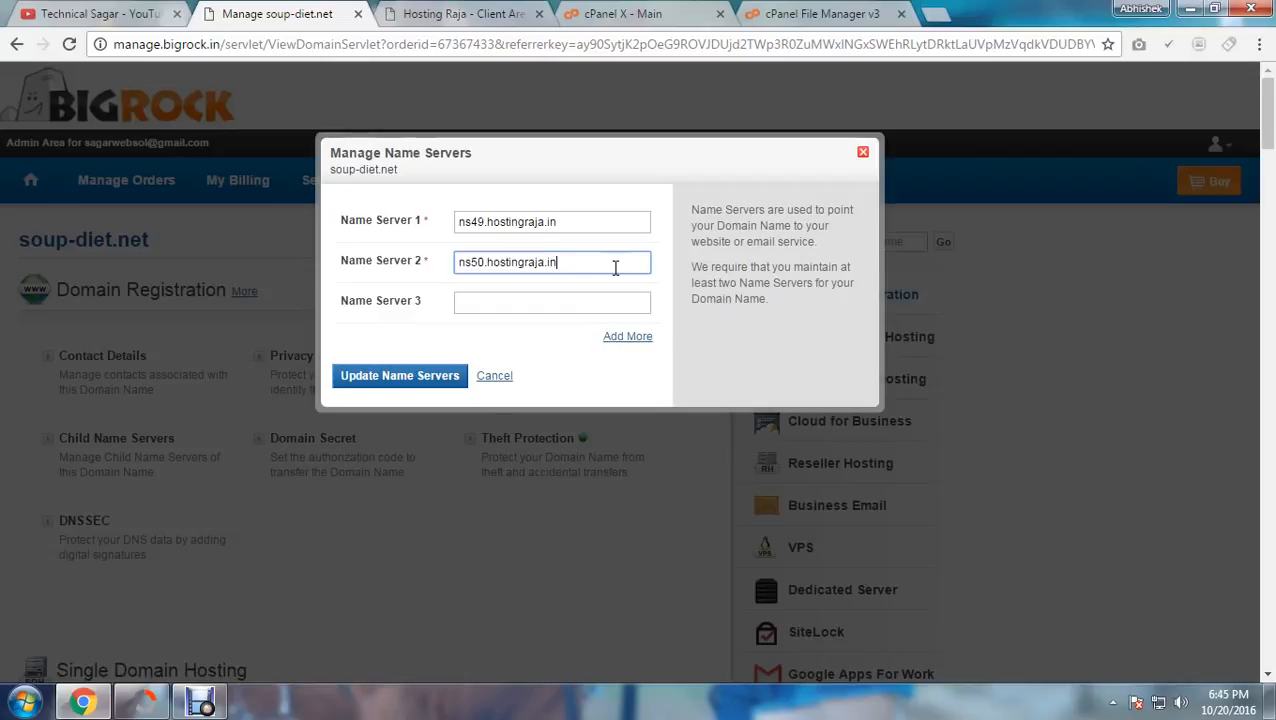
{"action": "left_click", "coordinate": [564, 266]}
{"action": "left_click", "coordinate": [365, 375]}
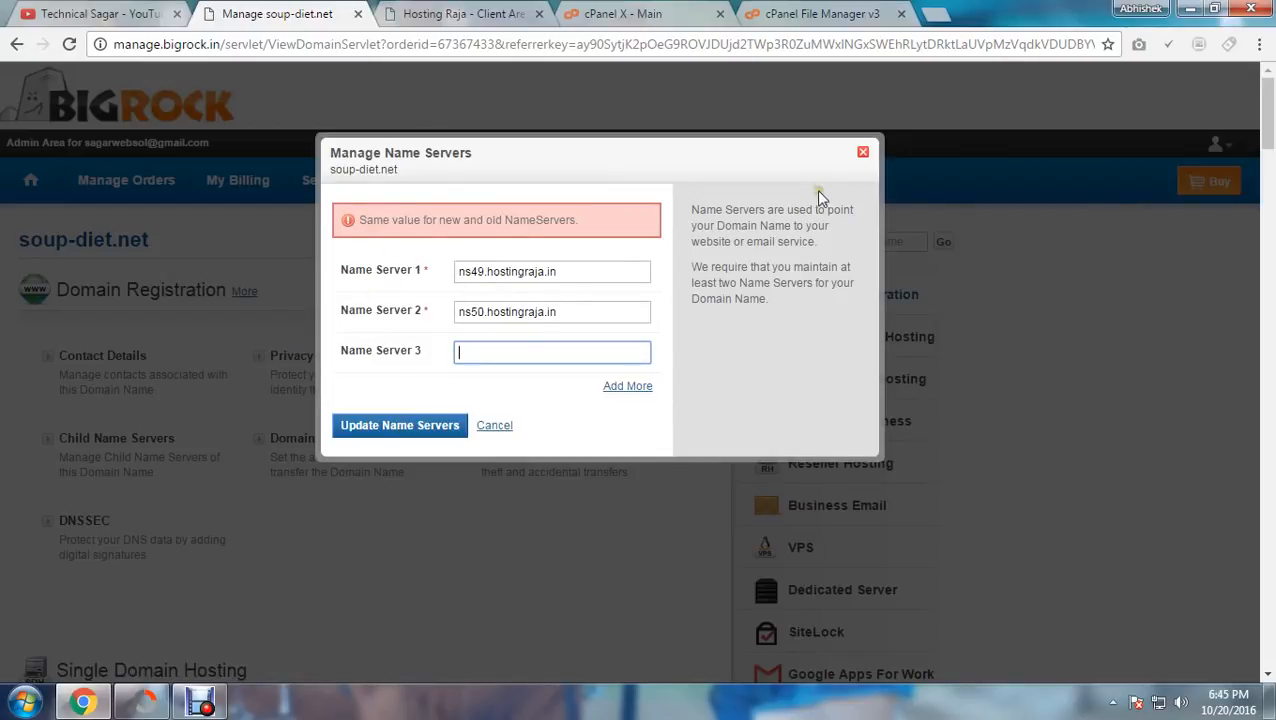
{"action": "left_click", "coordinate": [863, 152]}
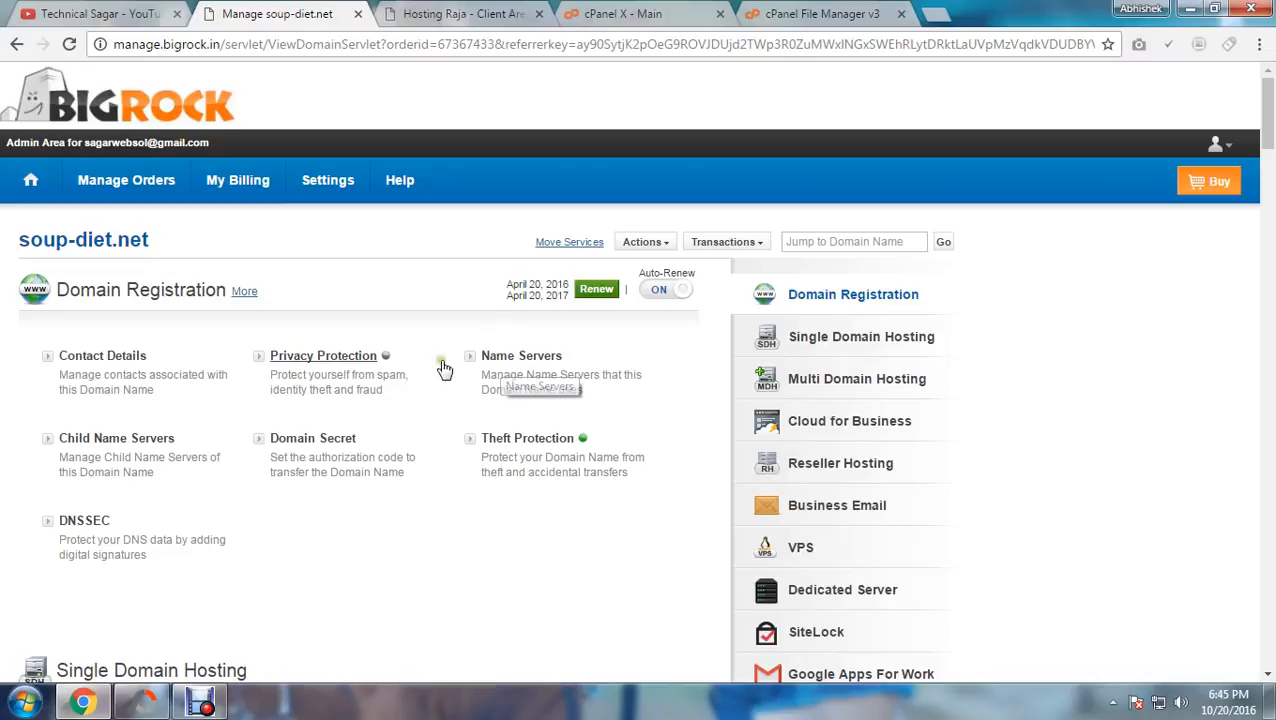
Go to cPanel's Addon Domains page and choose Remove on the soup-diet.net row
{"action": "left_click", "coordinate": [460, 14]}
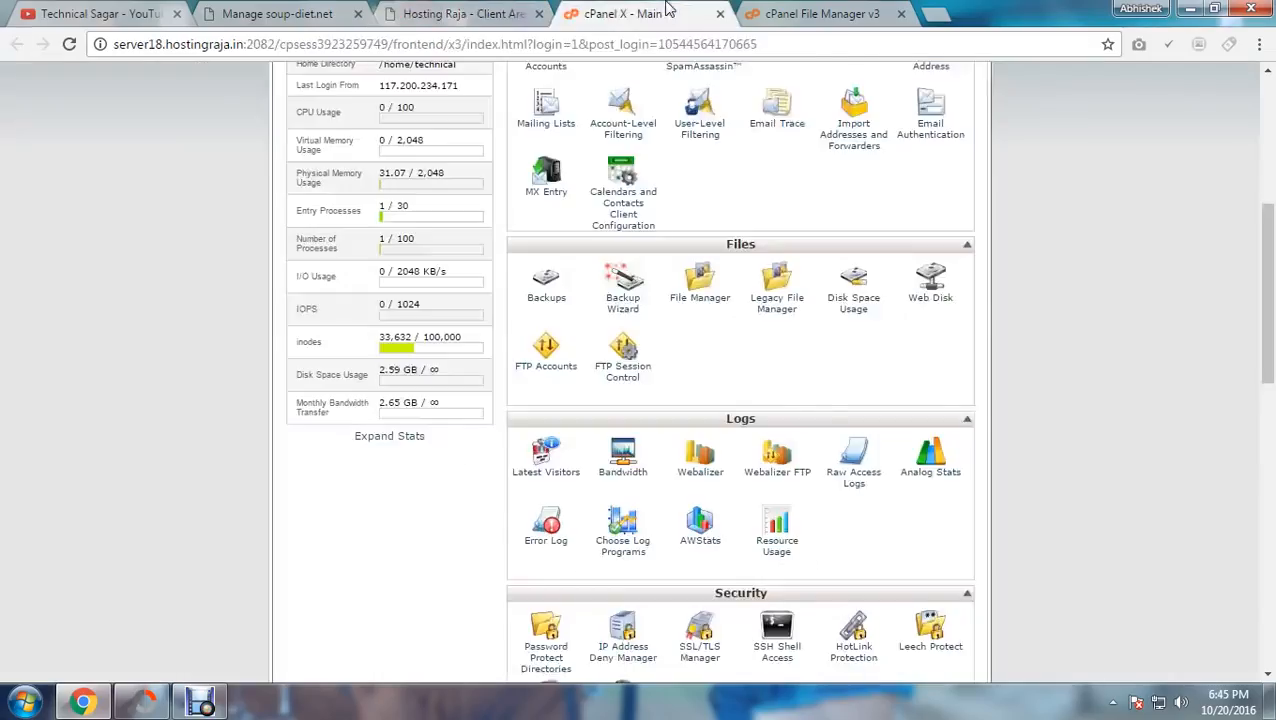
{"action": "left_click", "coordinate": [665, 12]}
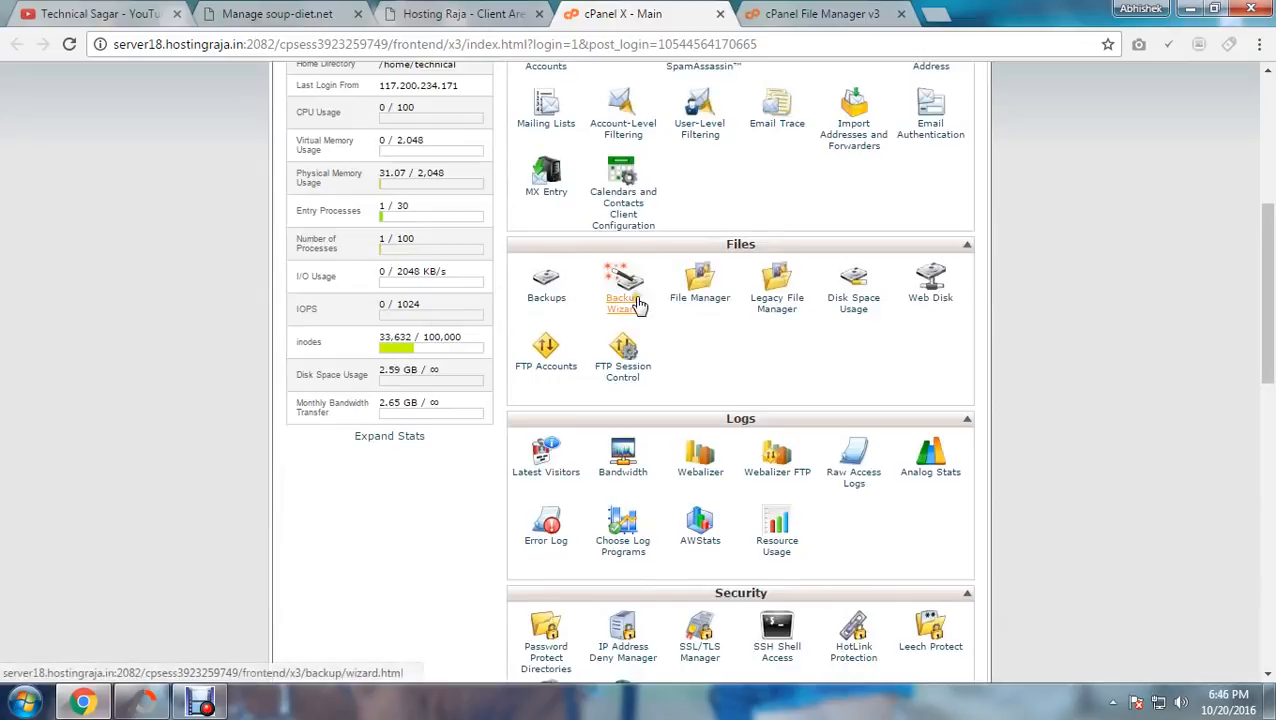
{"action": "scroll", "coordinate": [645, 320], "scroll_direction": "down", "scroll_amount": 2}
{"action": "scroll", "coordinate": [651, 341], "scroll_direction": "down", "scroll_amount": 3}
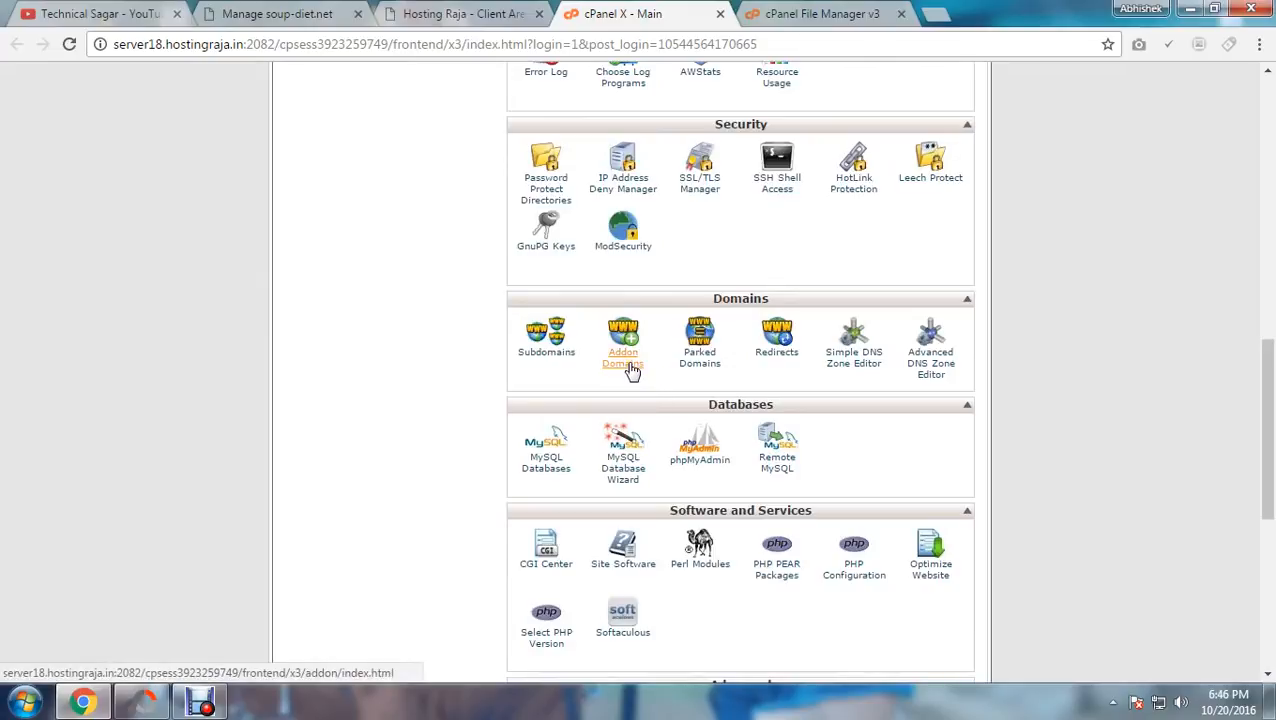
{"action": "left_click", "coordinate": [629, 366]}
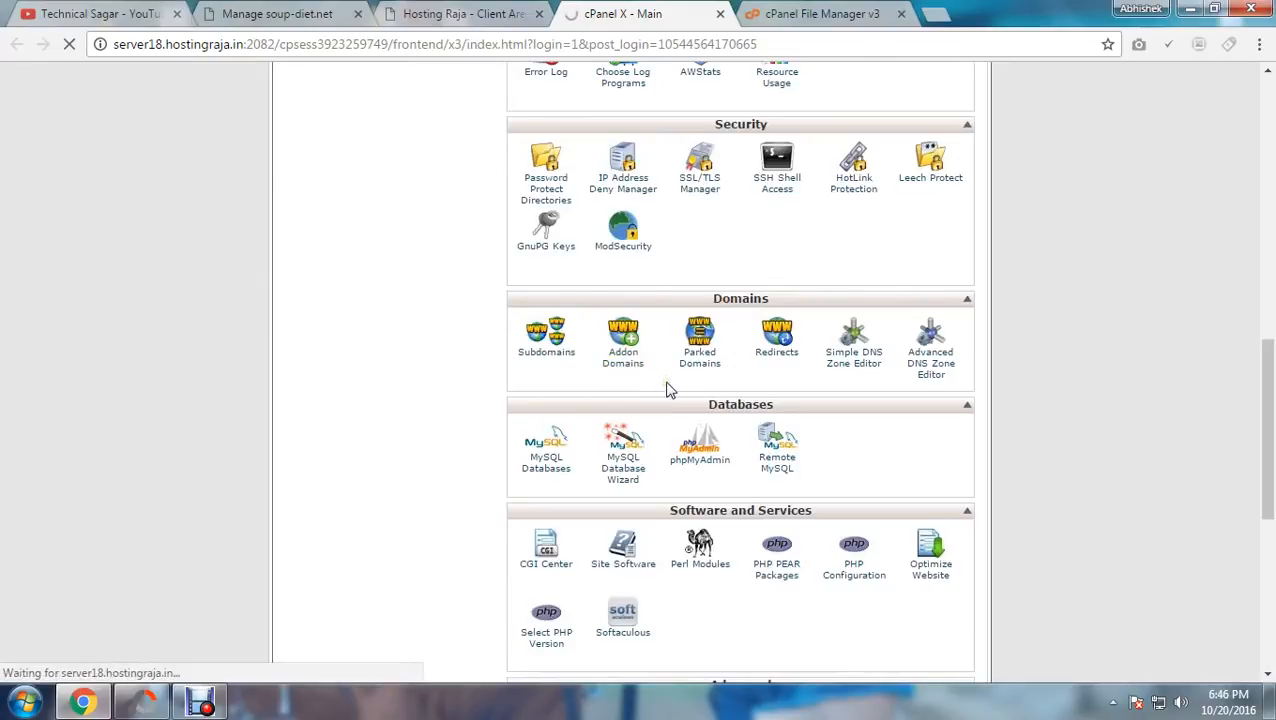
{"action": "scroll", "coordinate": [641, 384], "scroll_direction": "down", "scroll_amount": 3}
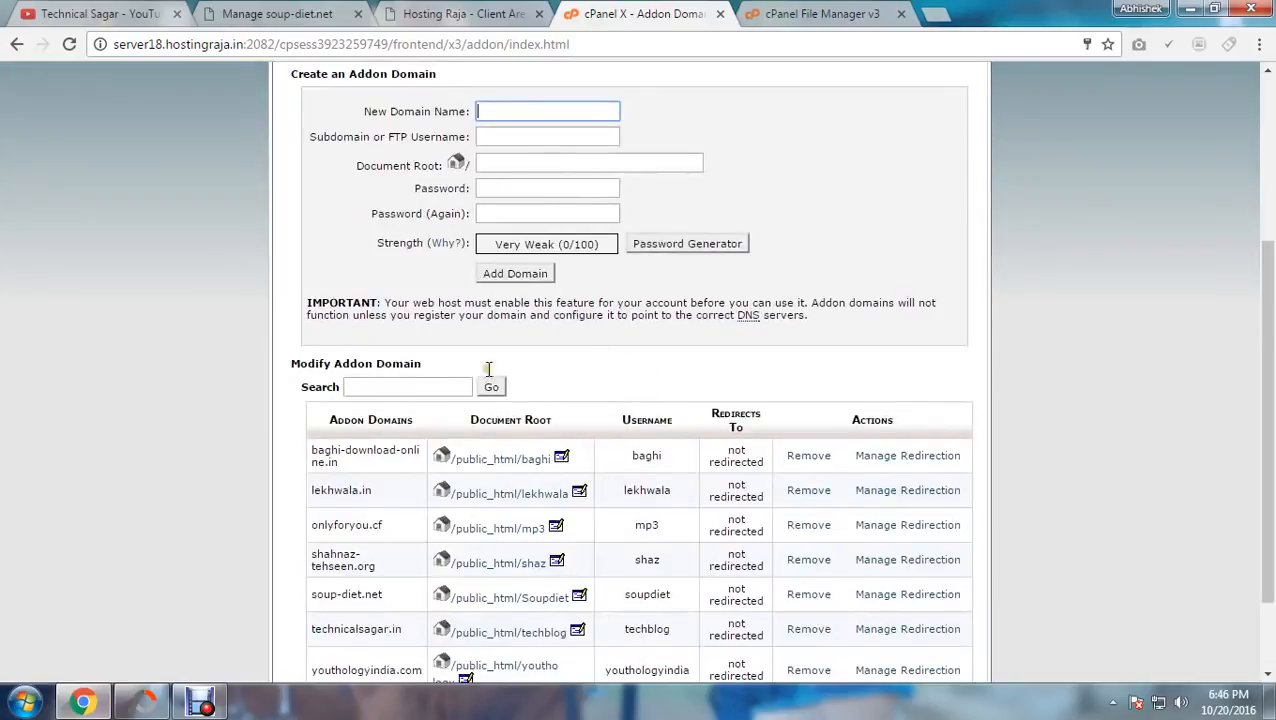
{"action": "scroll", "coordinate": [489, 370], "scroll_direction": "down", "scroll_amount": 2}
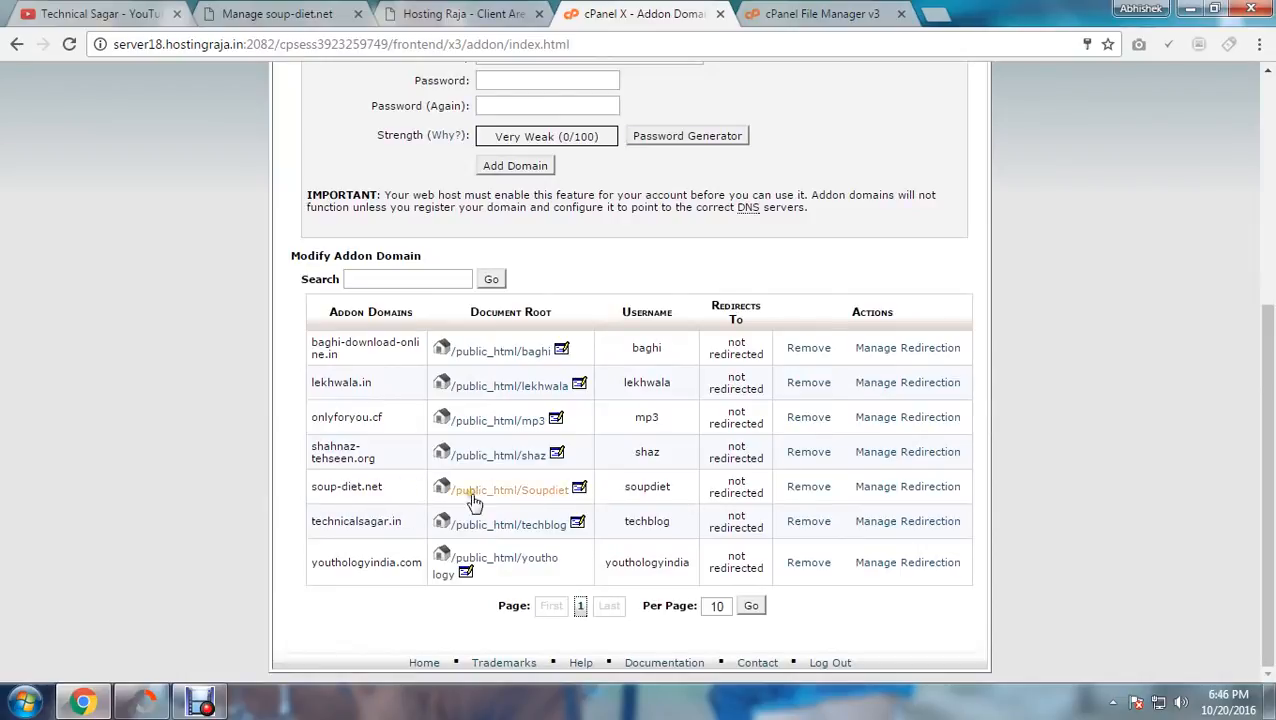
{"action": "left_click", "coordinate": [809, 487]}
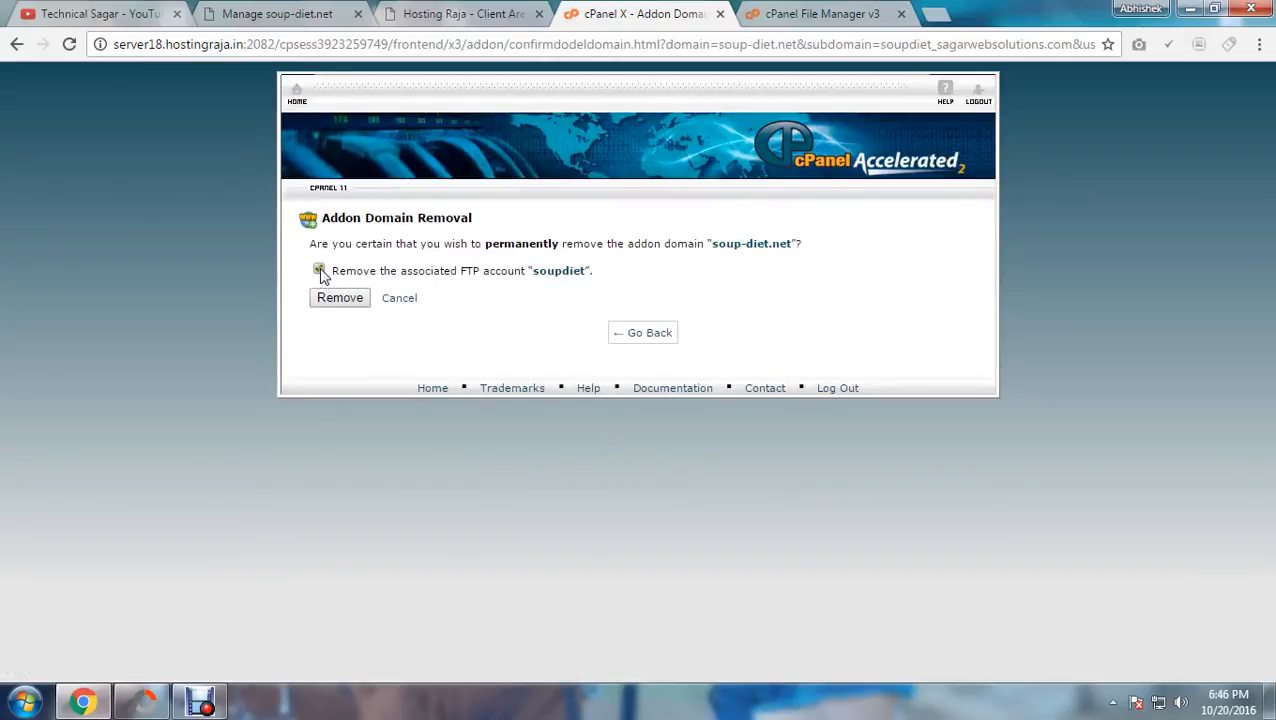
Confirm removing the soup-diet.net addon domain and return to Addon Domains
{"action": "left_click", "coordinate": [330, 298]}
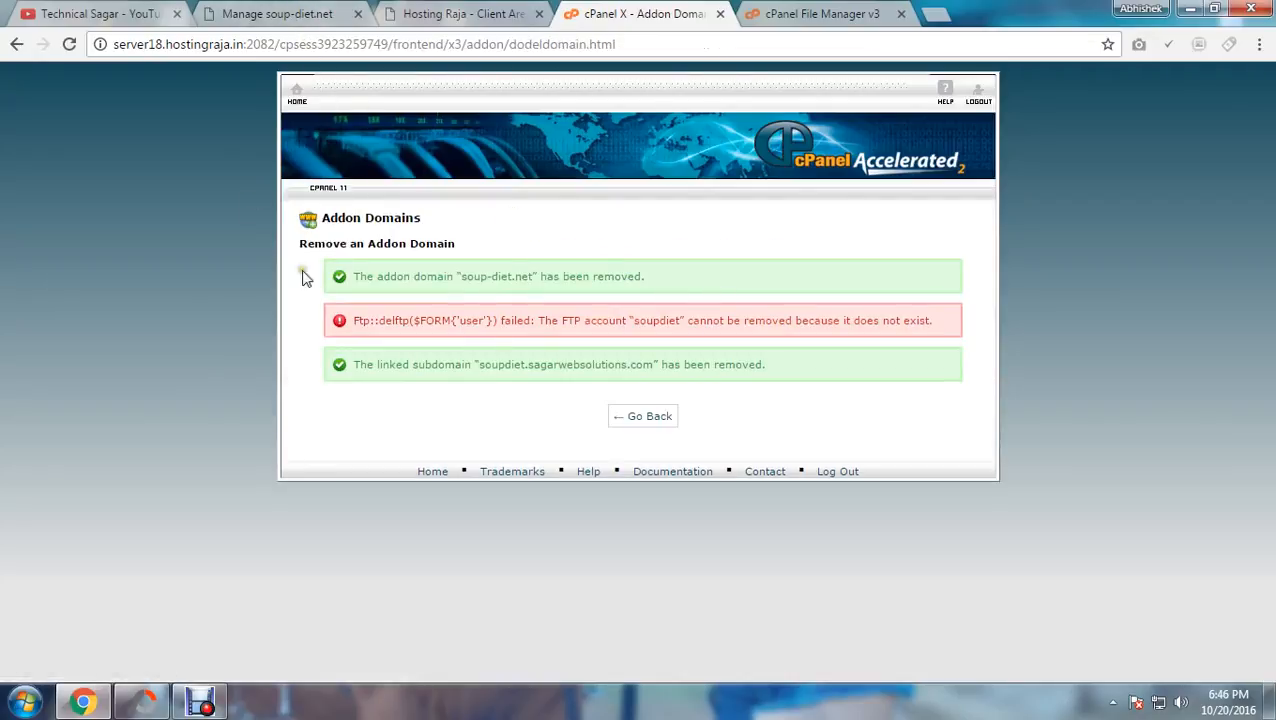
{"action": "left_click", "coordinate": [650, 420]}
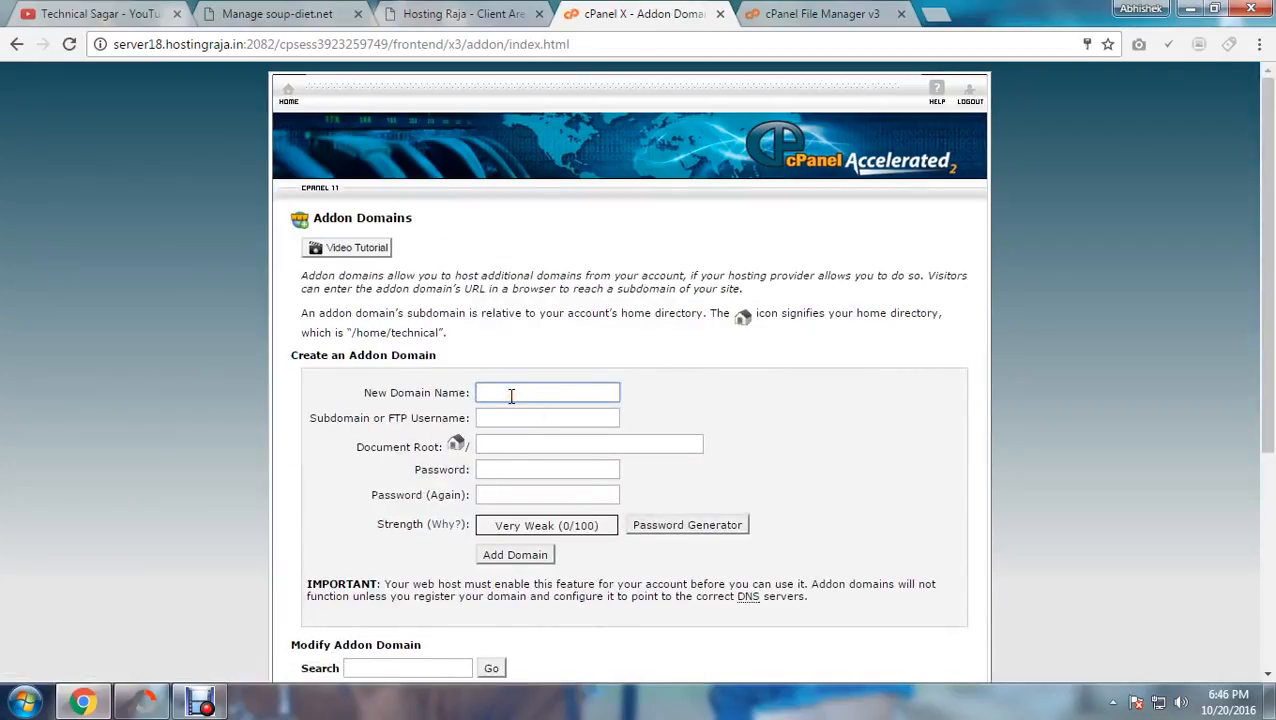
Enter domain soup-diet.net, subdomain soup-diet and document root public_html/Soupdiet in the addon form
{"action": "left_click", "coordinate": [278, 14]}
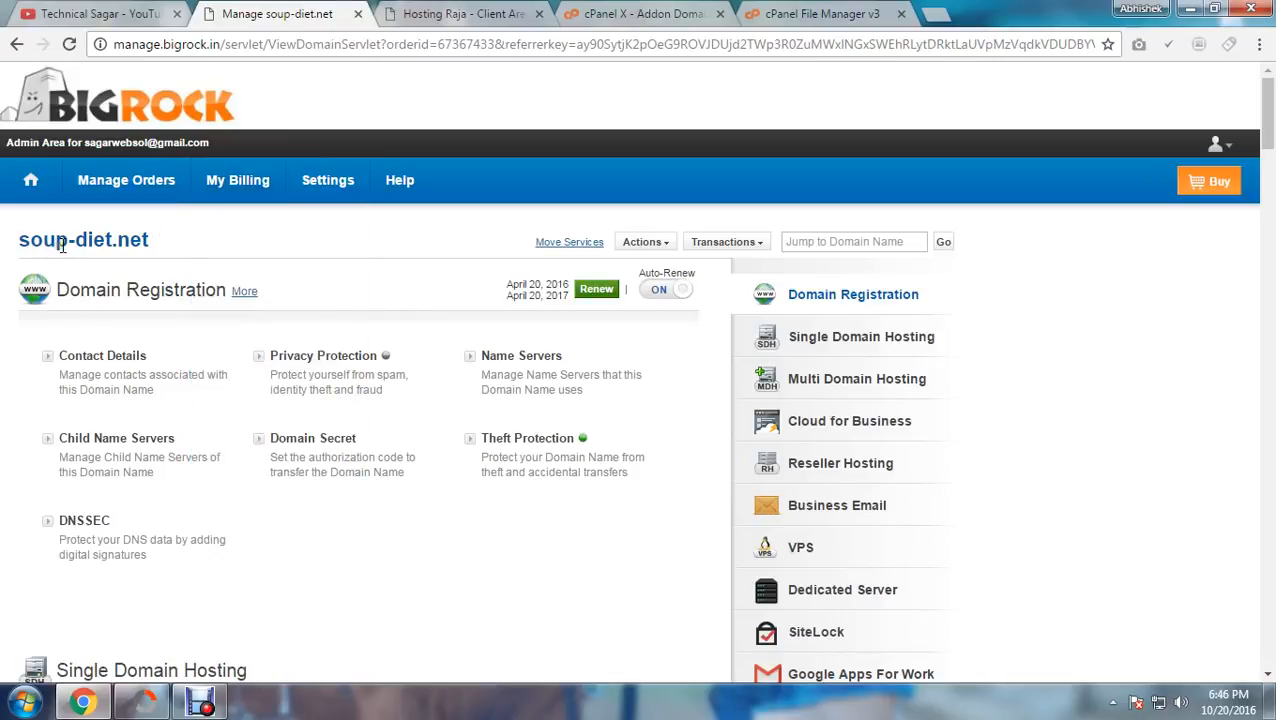
{"action": "left_click", "coordinate": [460, 14]}
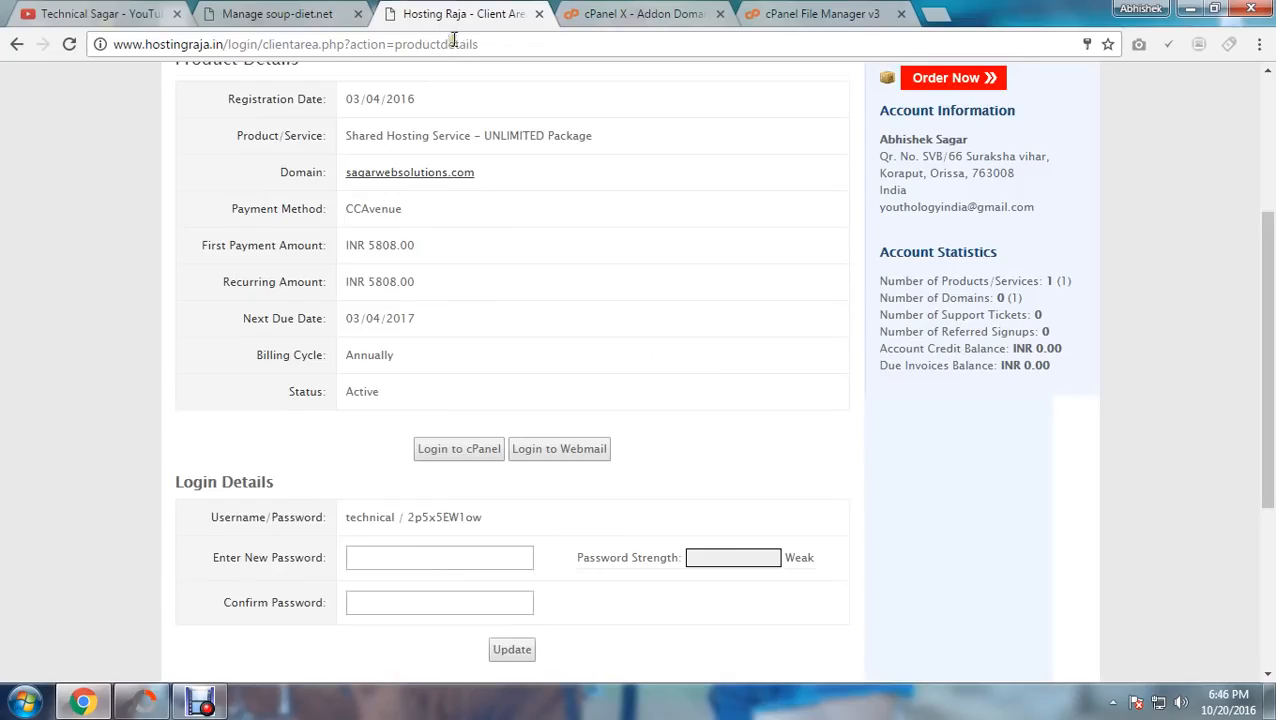
{"action": "left_click", "coordinate": [608, 14]}
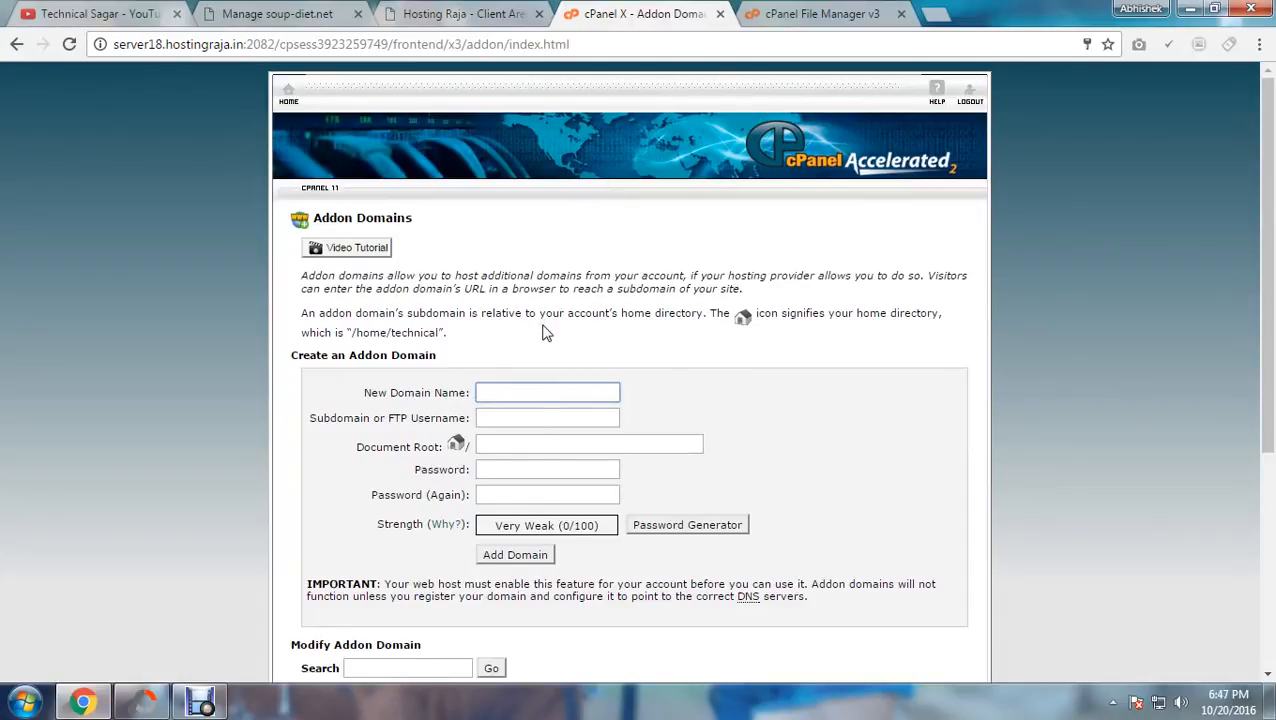
{"action": "type", "text": "soup-diet.net"}
{"action": "left_click", "coordinate": [534, 420]}
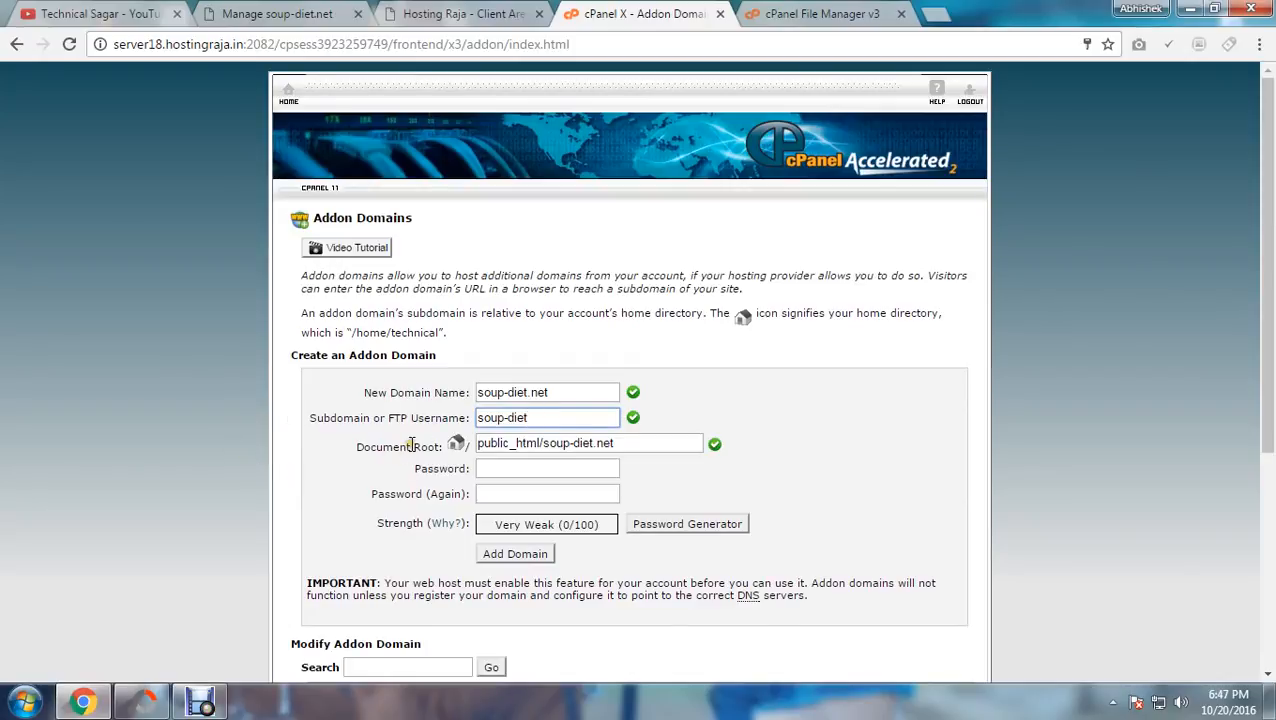
{"action": "left_click", "coordinate": [627, 444]}
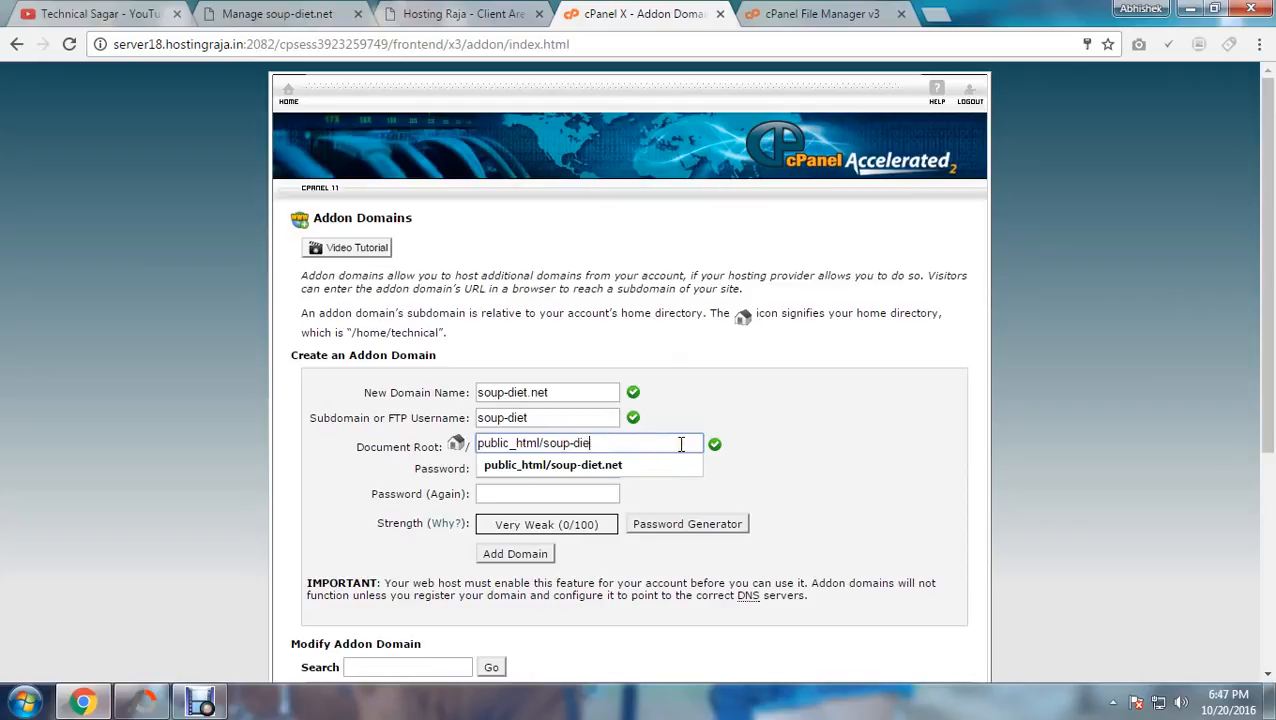
{"action": "key", "text": "BackSpace"}
{"action": "key", "text": "BackSpace"}
{"action": "key", "text": "BackSpace"}
{"action": "key", "text": "BackSpace"}
{"action": "key", "text": "BackSpace"}
{"action": "key", "text": "BackSpace"}
{"action": "key", "text": "BackSpace"}
{"action": "key", "text": "BackSpace"}
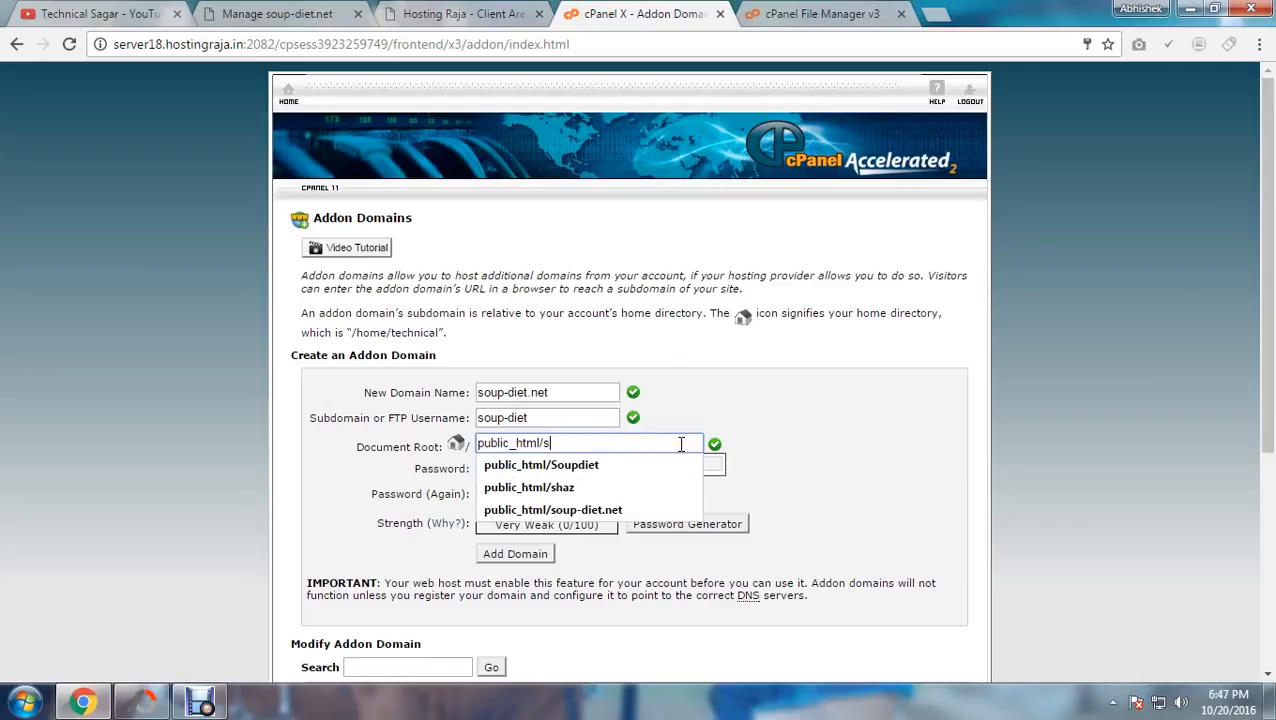
{"action": "left_click", "coordinate": [615, 465]}
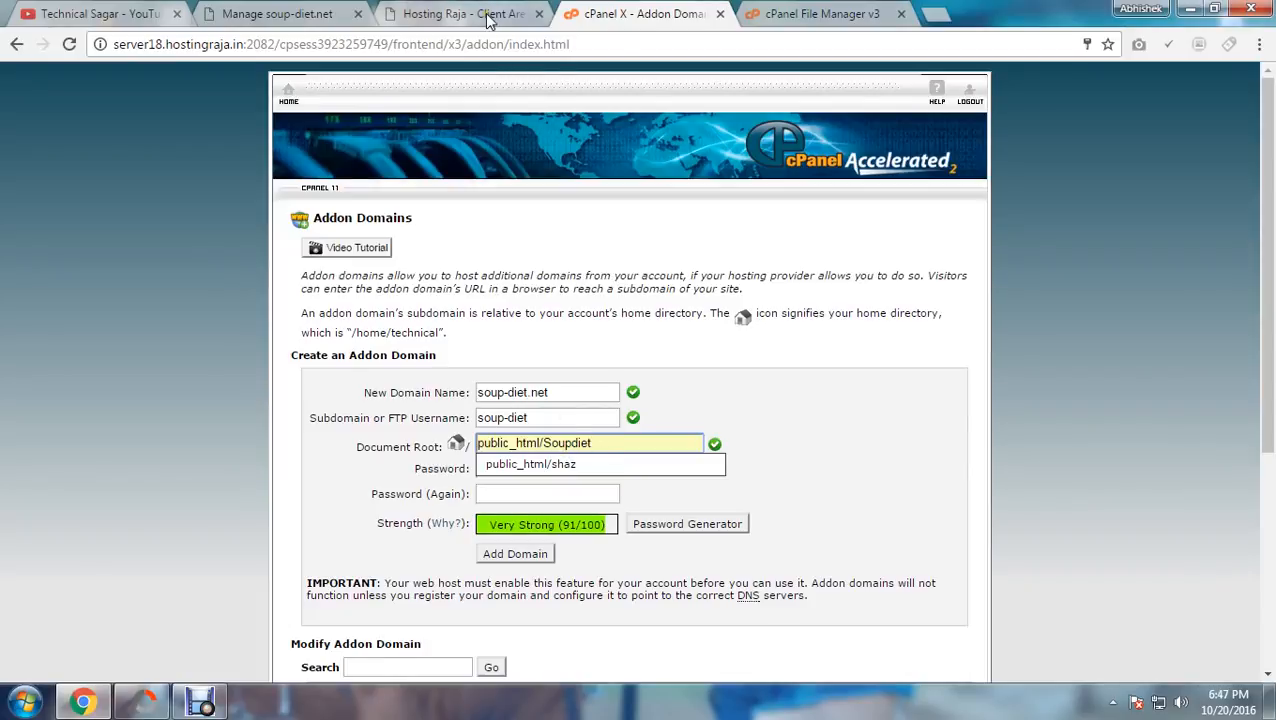
{"action": "left_click", "coordinate": [857, 10]}
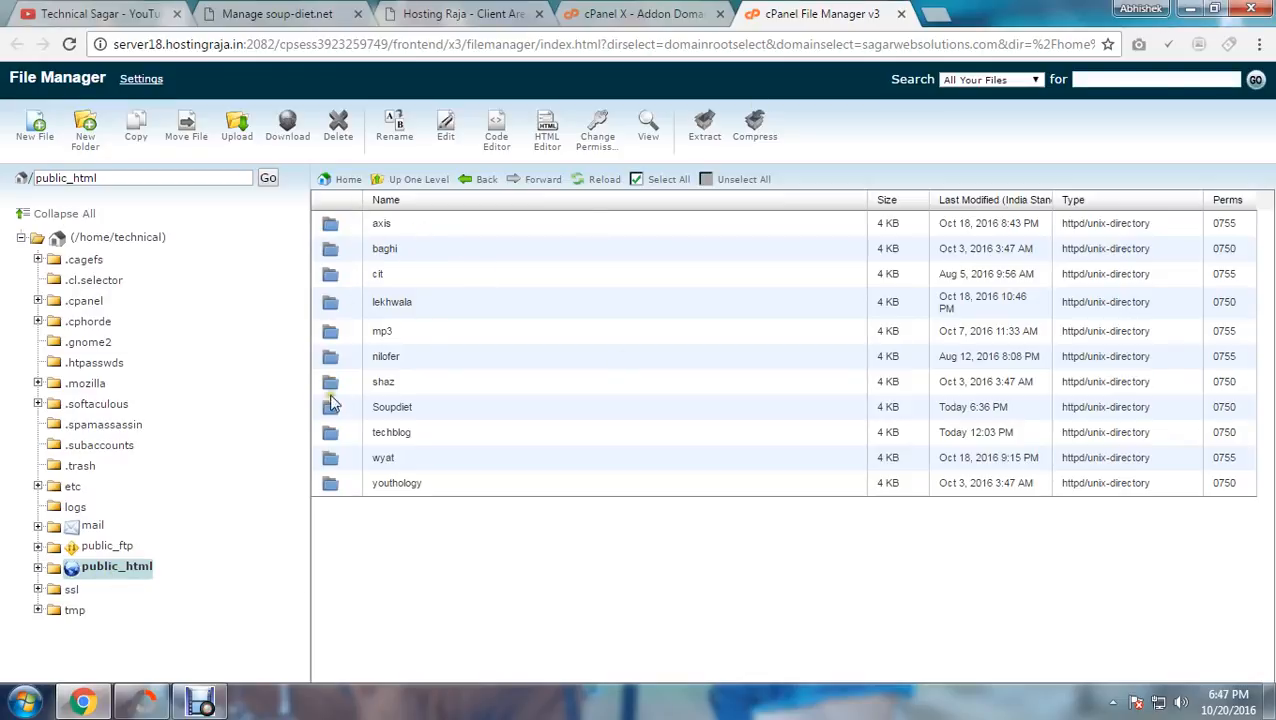
{"action": "left_click", "coordinate": [400, 420]}
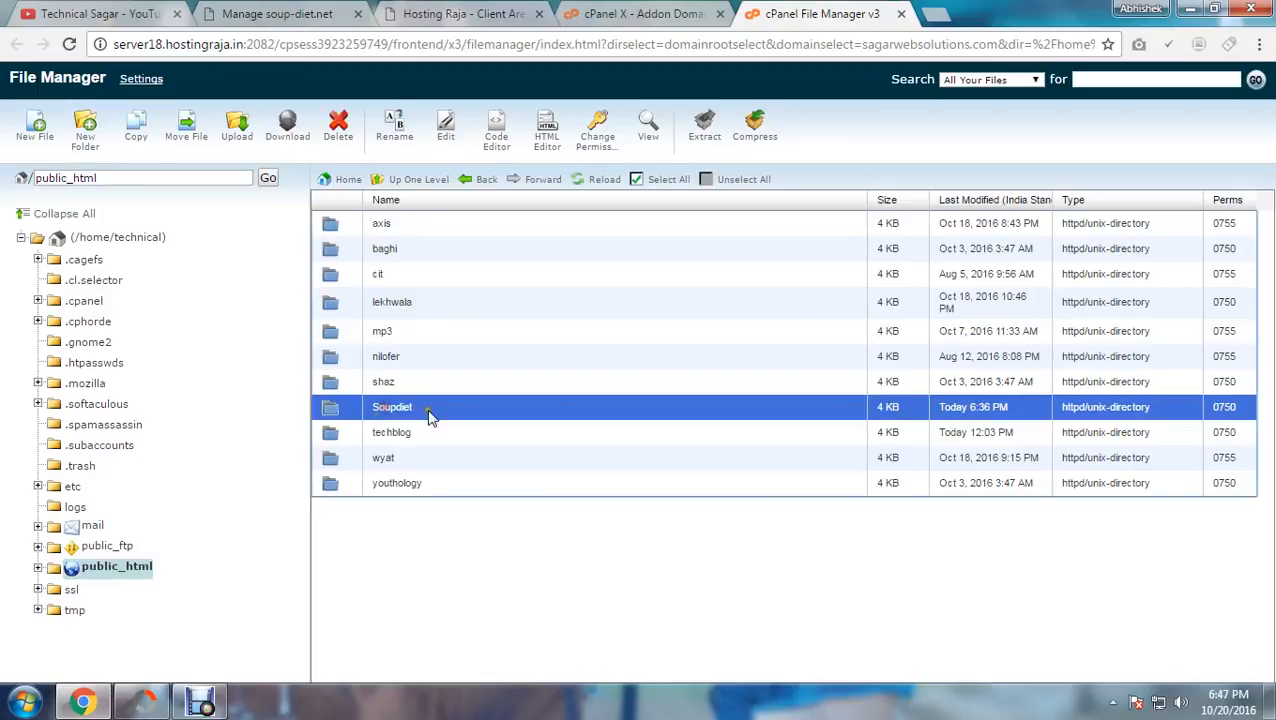
{"action": "left_click", "coordinate": [640, 14]}
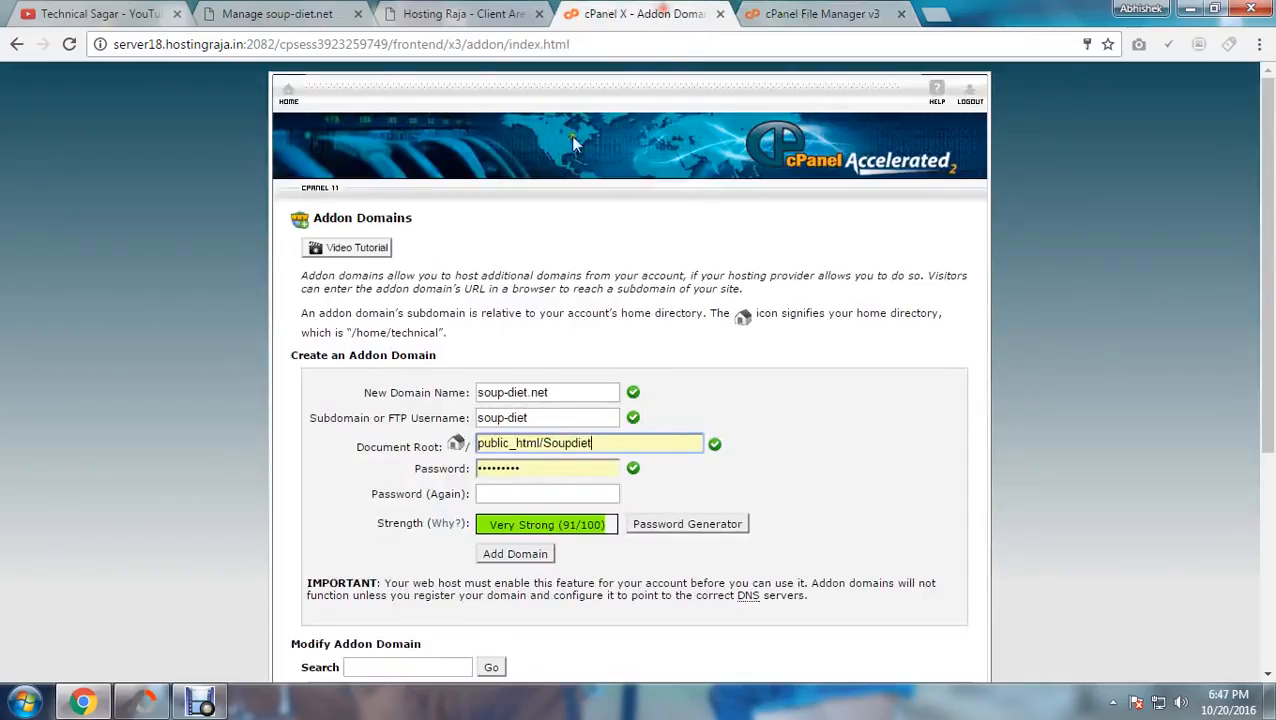
Replace the addon domain password and enter the matching confirmation password
{"action": "left_click_drag", "start_coordinate": [572, 470], "coordinate": [477, 465]}
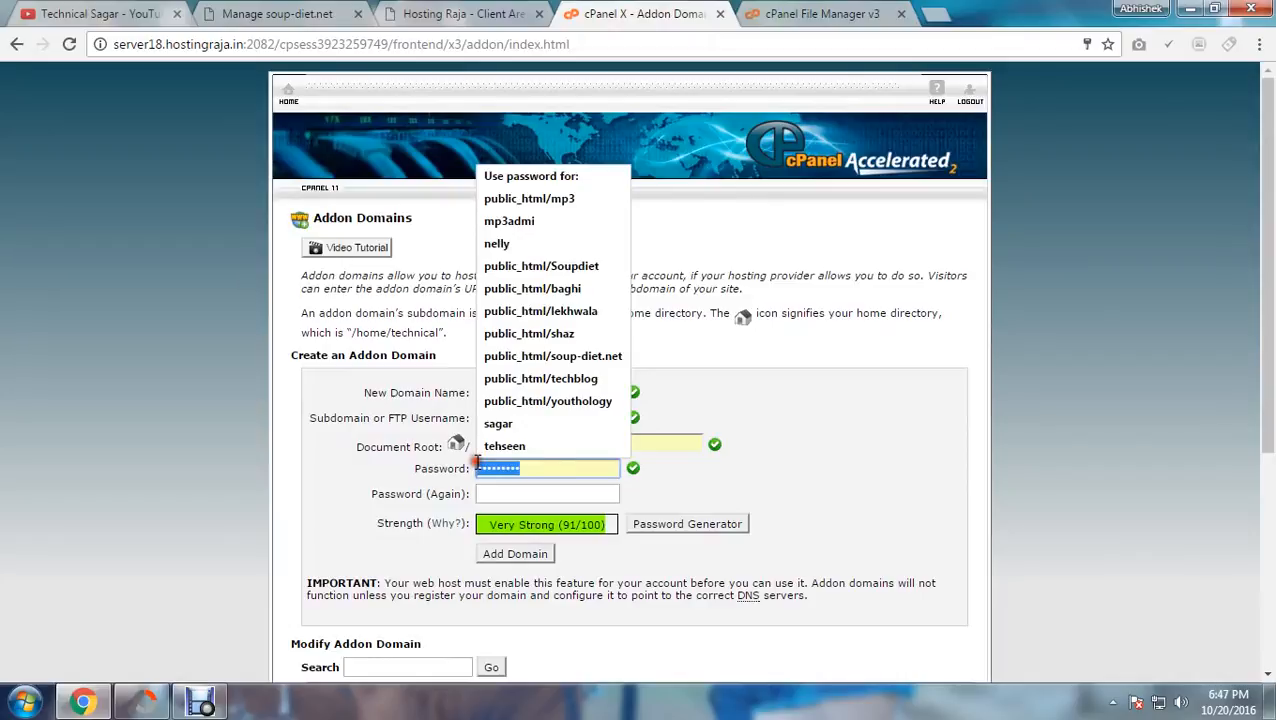
{"action": "key", "text": "BackSpace"}
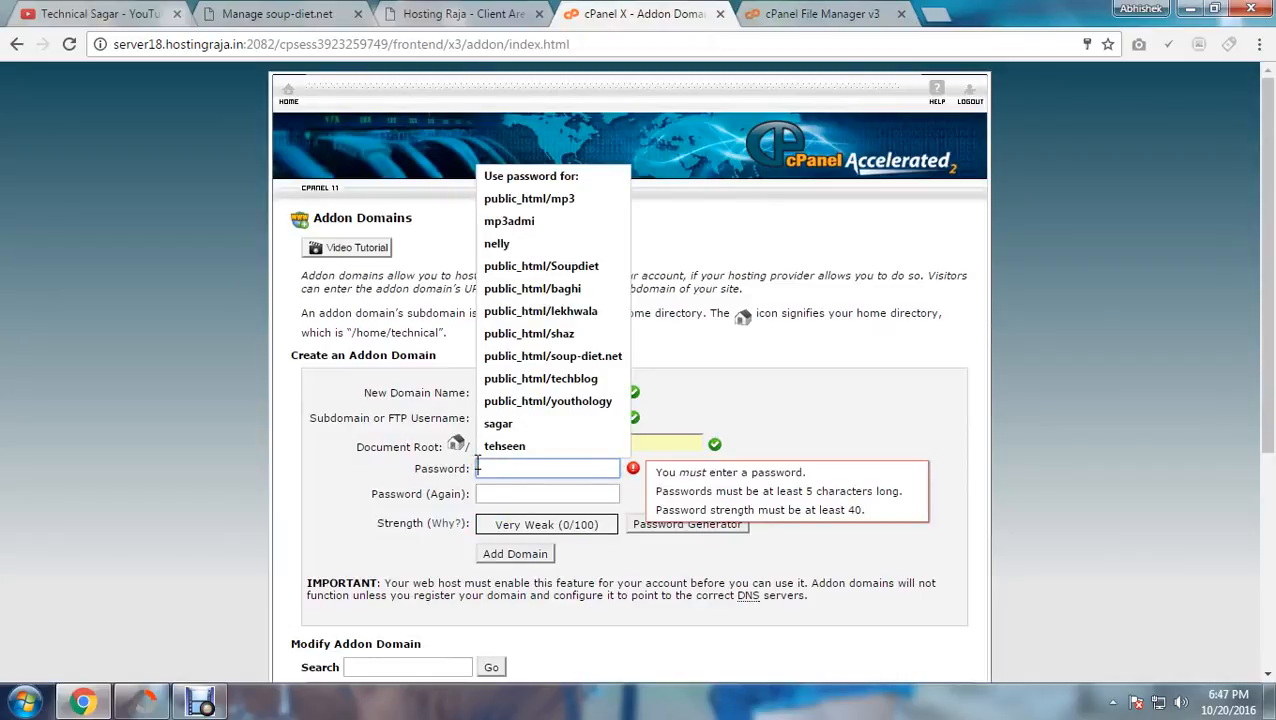
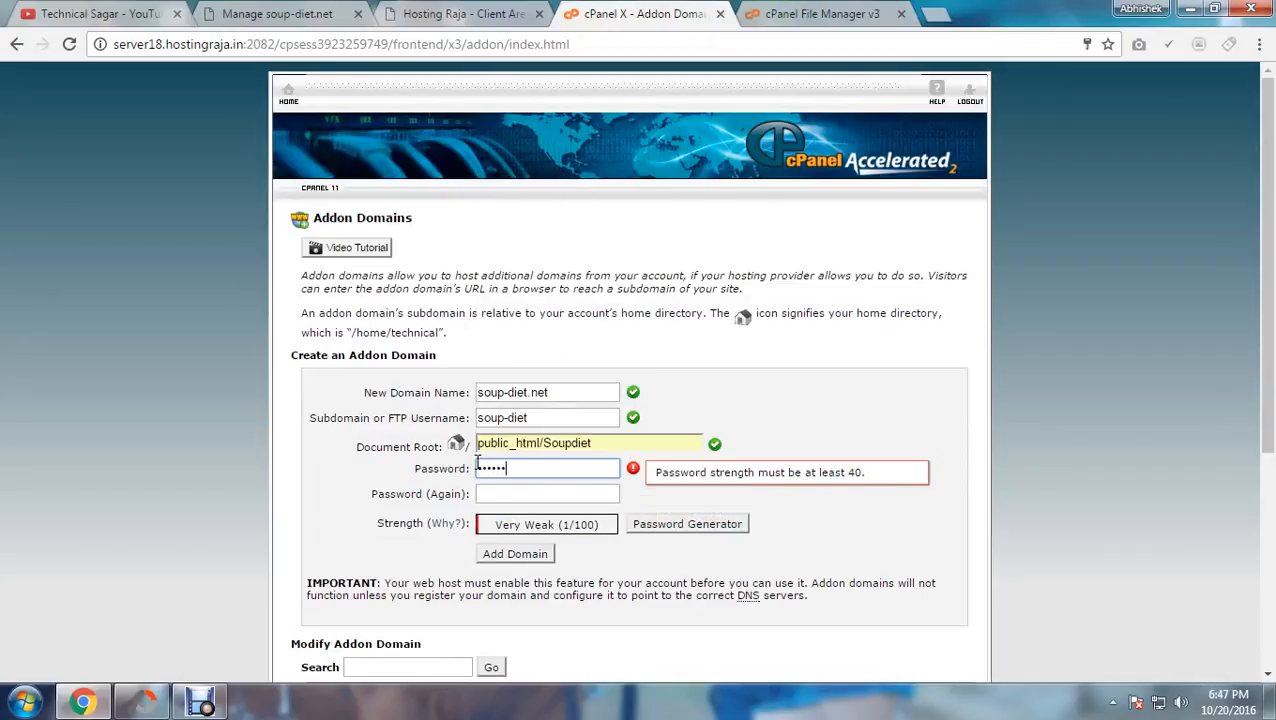
{"action": "left_click", "coordinate": [503, 493]}
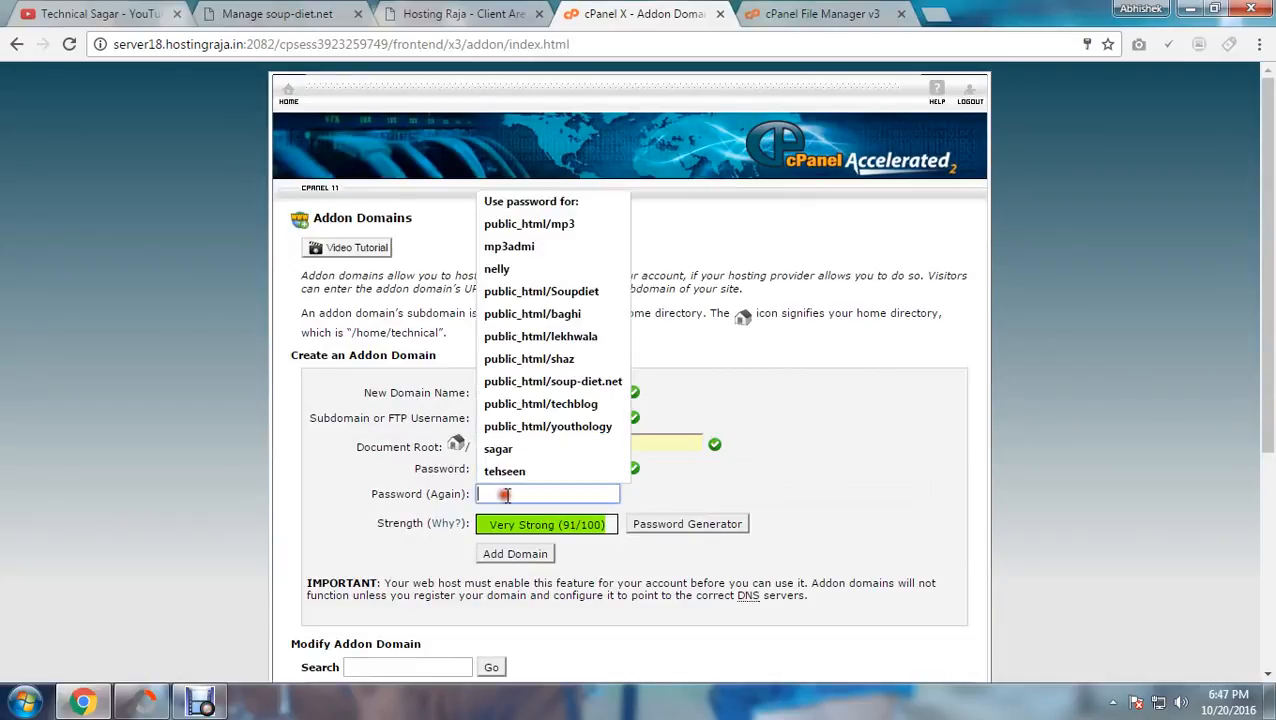
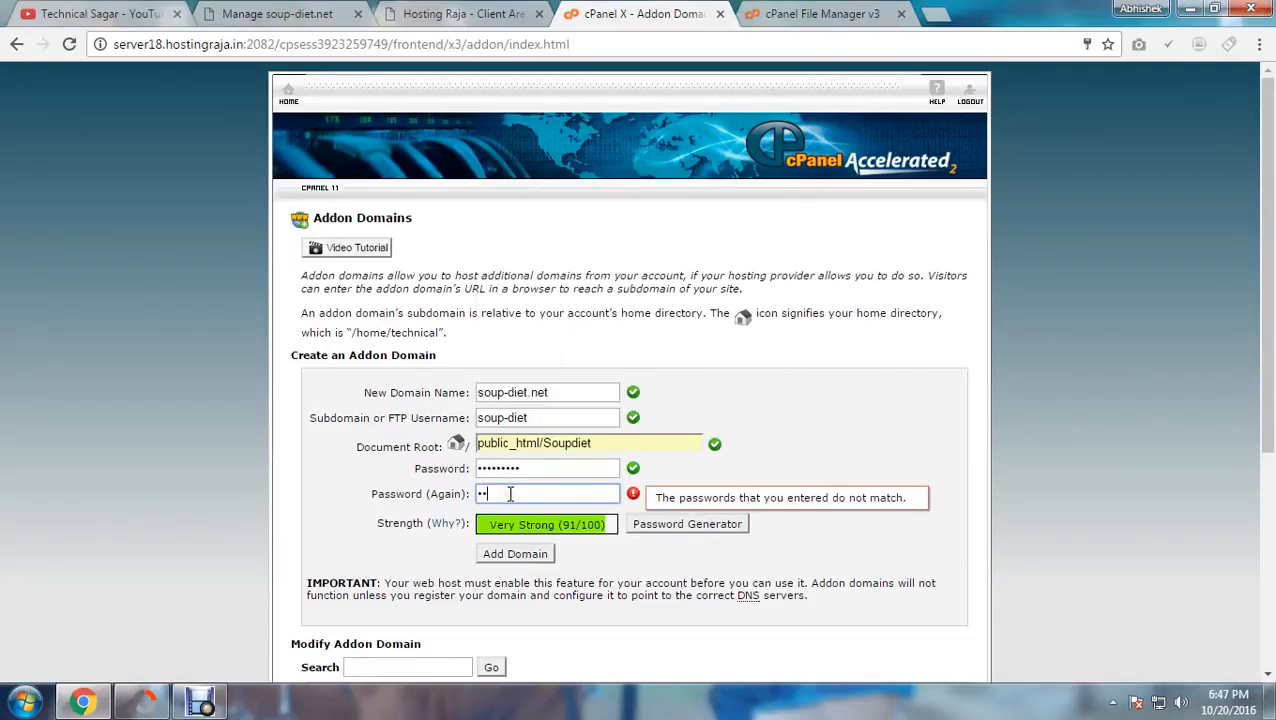
{"action": "key", "text": "BackSpace"}
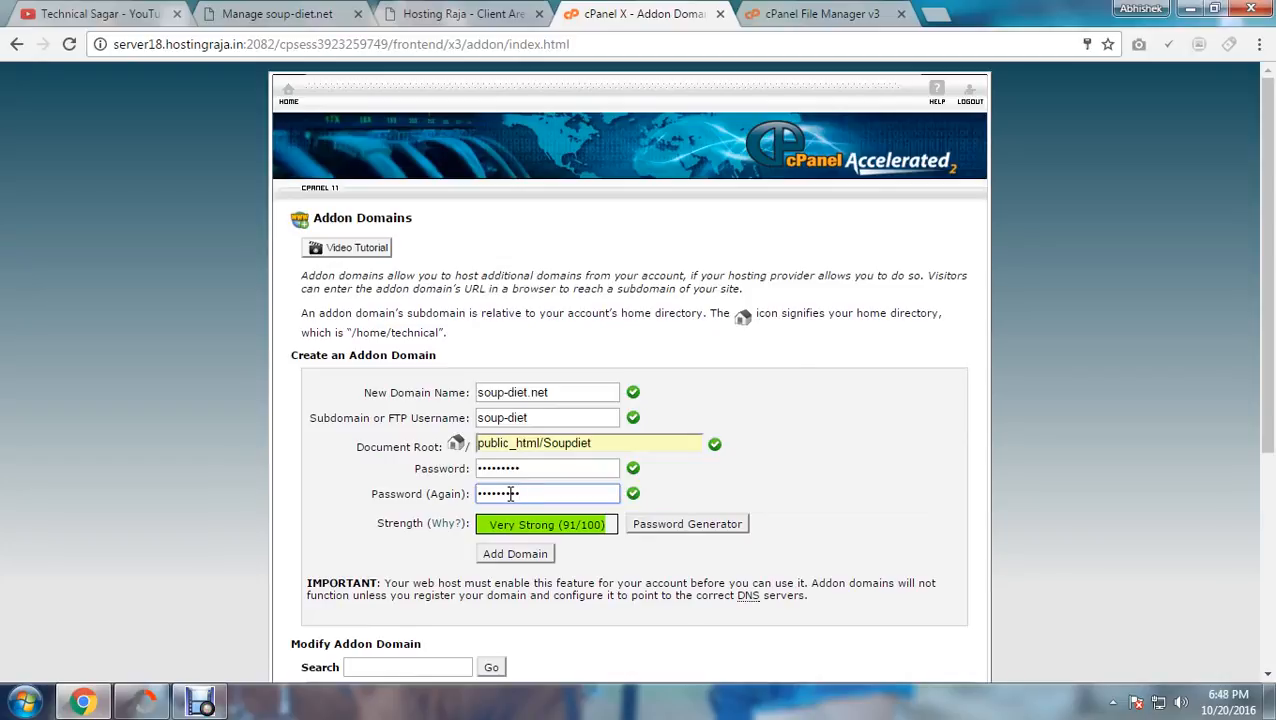
Create the soup-diet.net addon domain, confirm it is listed at public_html/Soupdiet, and close the tab
{"action": "left_click", "coordinate": [510, 556]}
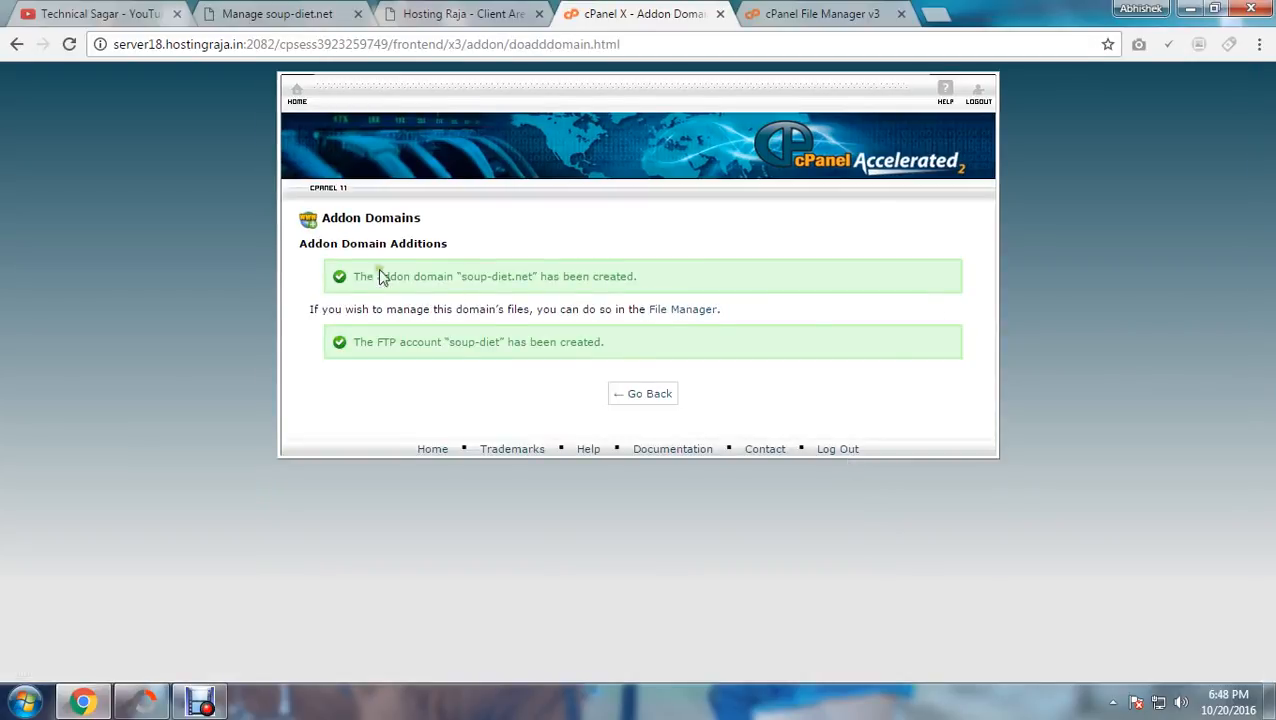
{"action": "left_click", "coordinate": [655, 396]}
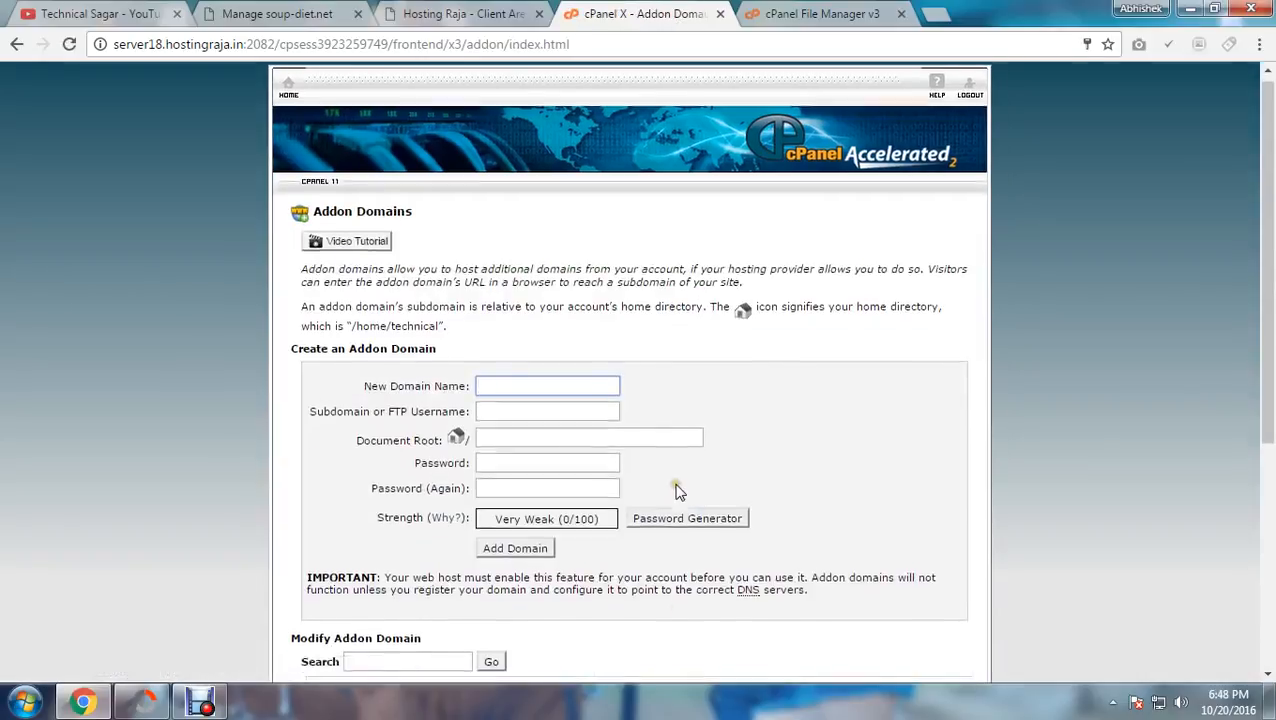
{"action": "scroll", "coordinate": [660, 466], "scroll_direction": "down", "scroll_amount": 4}
{"action": "scroll", "coordinate": [368, 450], "scroll_direction": "up", "scroll_amount": 2}
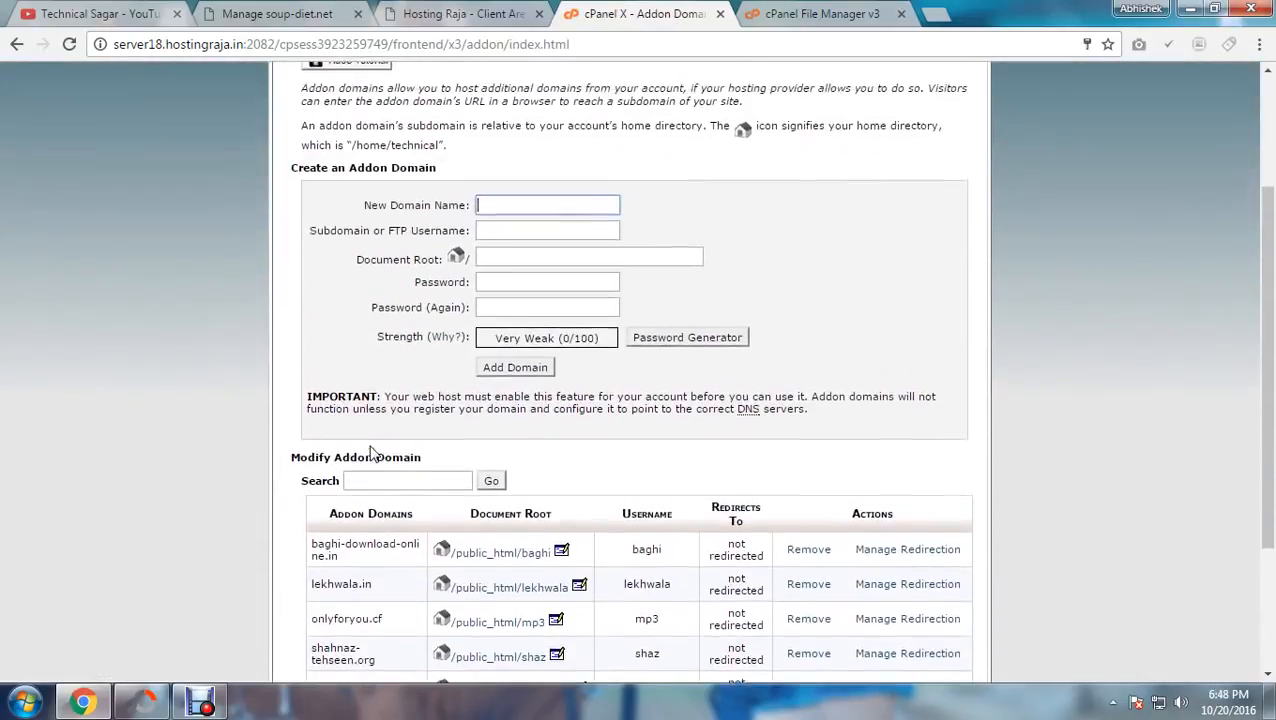
{"action": "scroll", "coordinate": [400, 460], "scroll_direction": "down", "scroll_amount": 2}
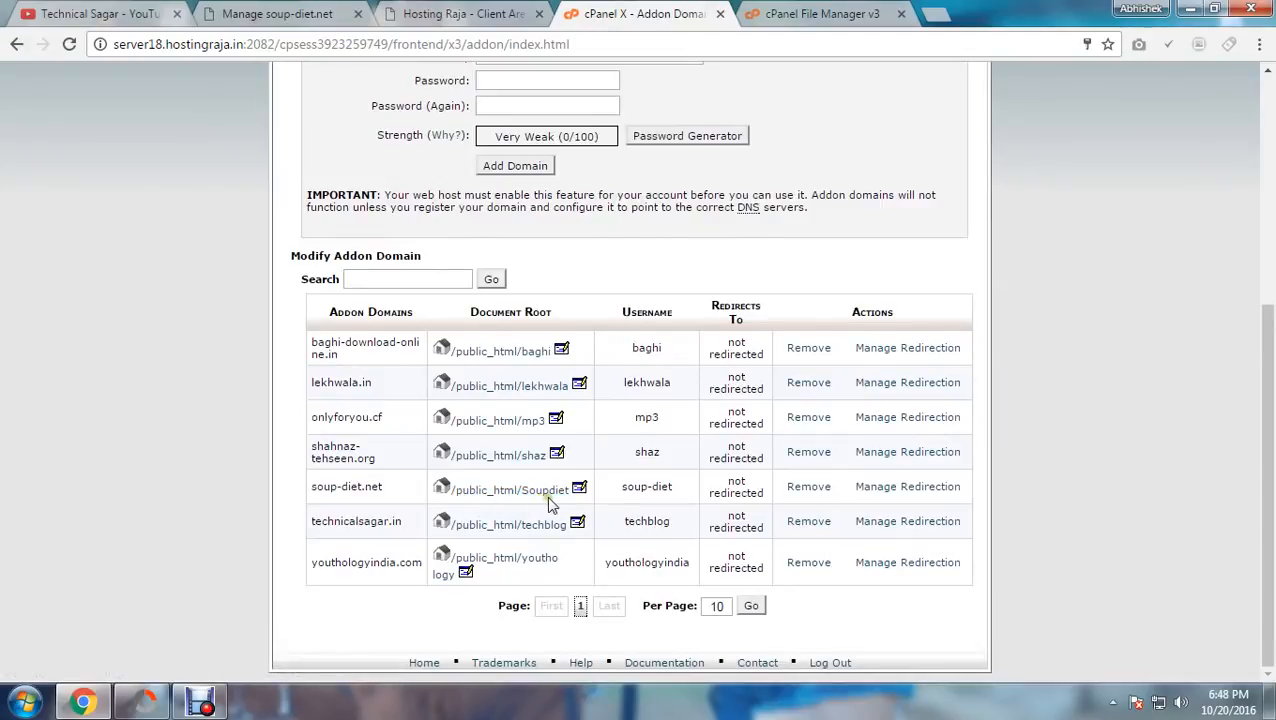
{"action": "scroll", "coordinate": [550, 503], "scroll_direction": "up", "scroll_amount": 4}
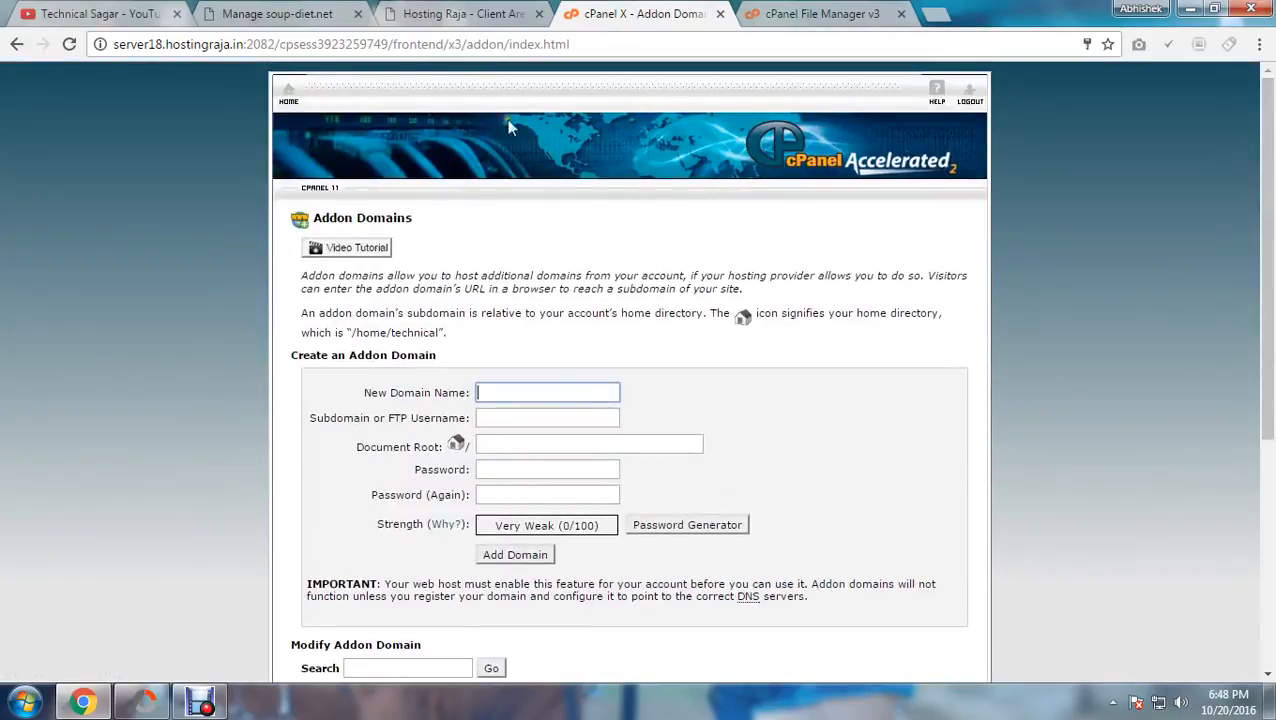
{"action": "left_click", "coordinate": [720, 14]}
Log back into cPanel from Hosting Raja and open WordPress in the Softaculous Apps Installer
{"action": "left_click", "coordinate": [470, 16]}
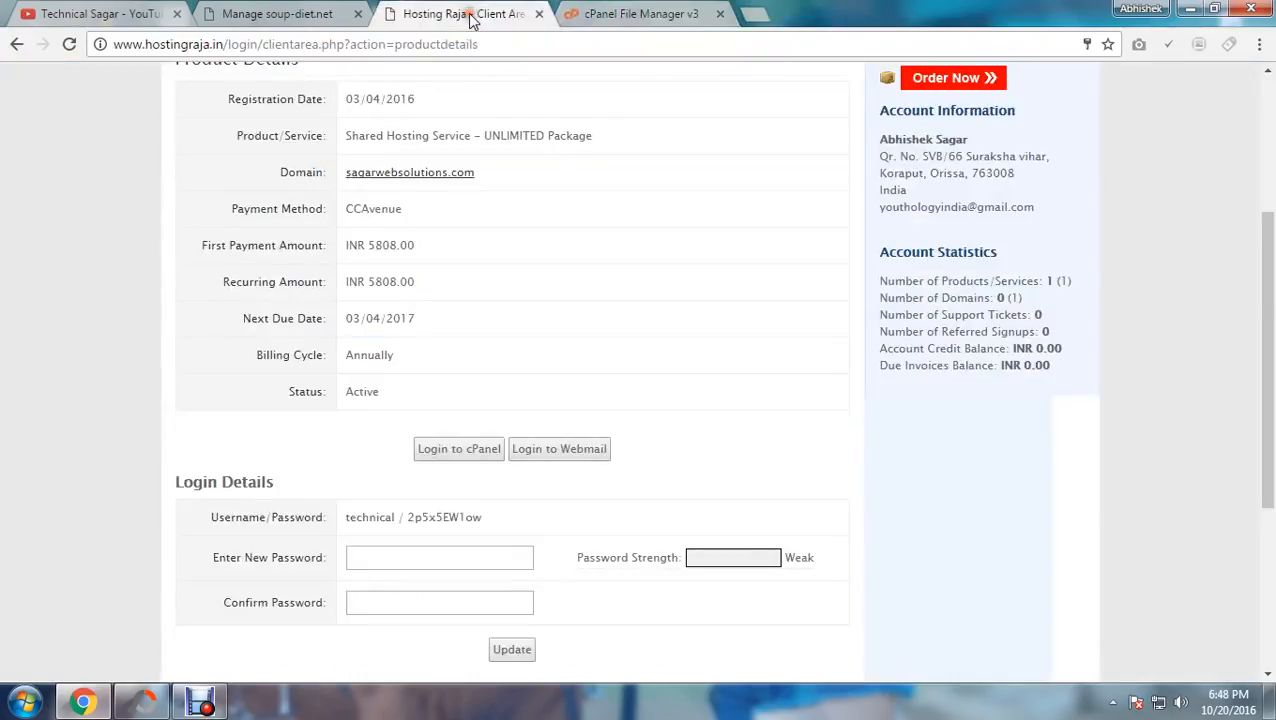
{"action": "left_click", "coordinate": [458, 447]}
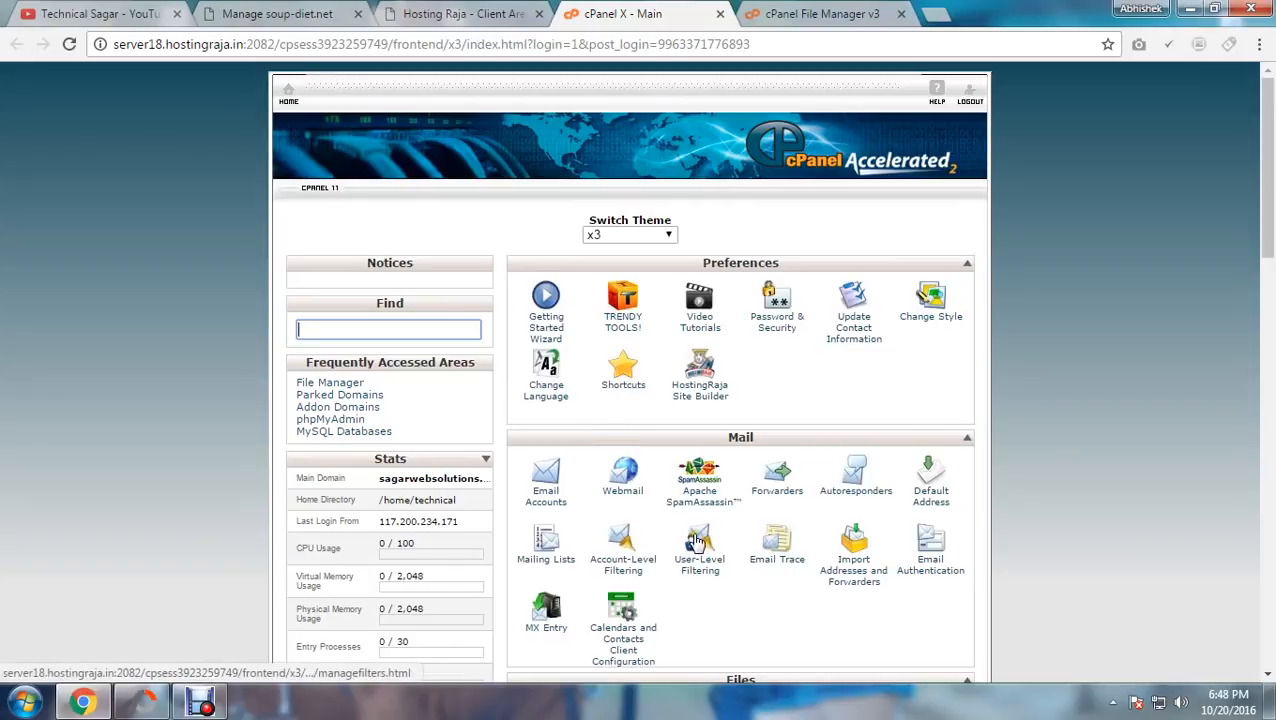
{"action": "scroll", "coordinate": [690, 541], "scroll_direction": "down", "scroll_amount": 2}
{"action": "scroll", "coordinate": [690, 541], "scroll_direction": "down", "scroll_amount": 4}
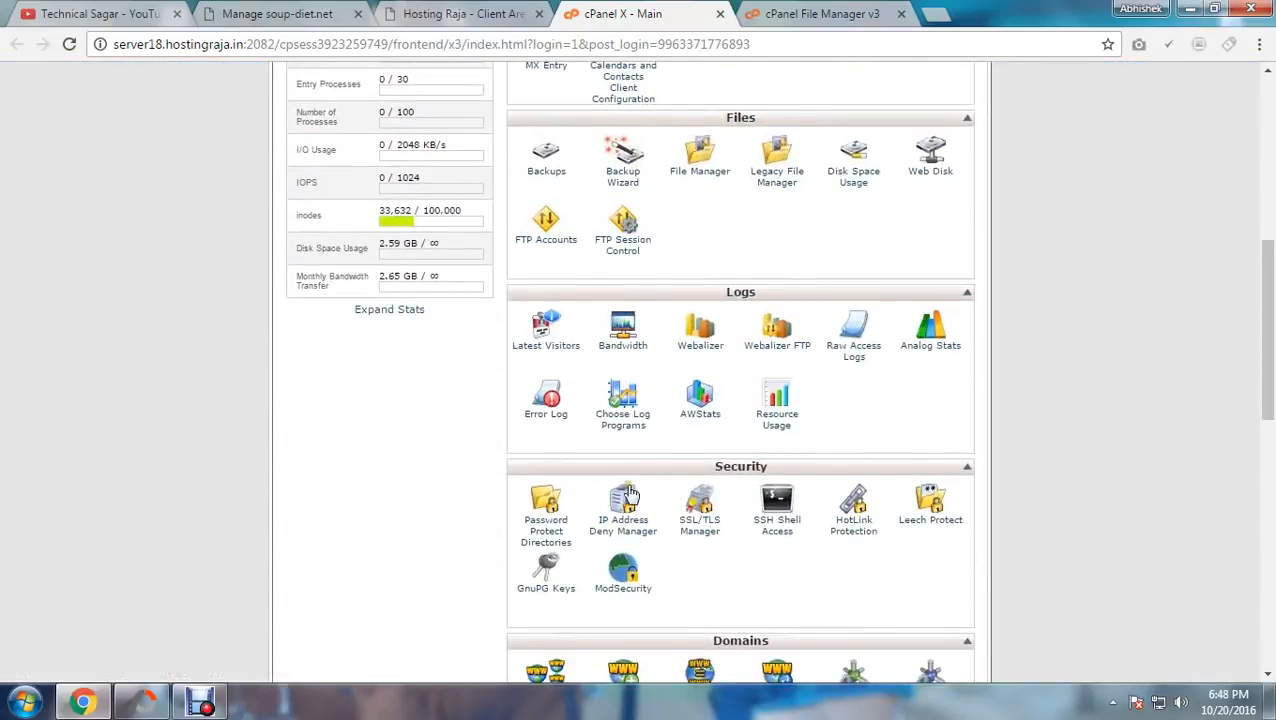
{"action": "scroll", "coordinate": [503, 456], "scroll_direction": "down", "scroll_amount": 1}
{"action": "scroll", "coordinate": [470, 452], "scroll_direction": "down", "scroll_amount": 3}
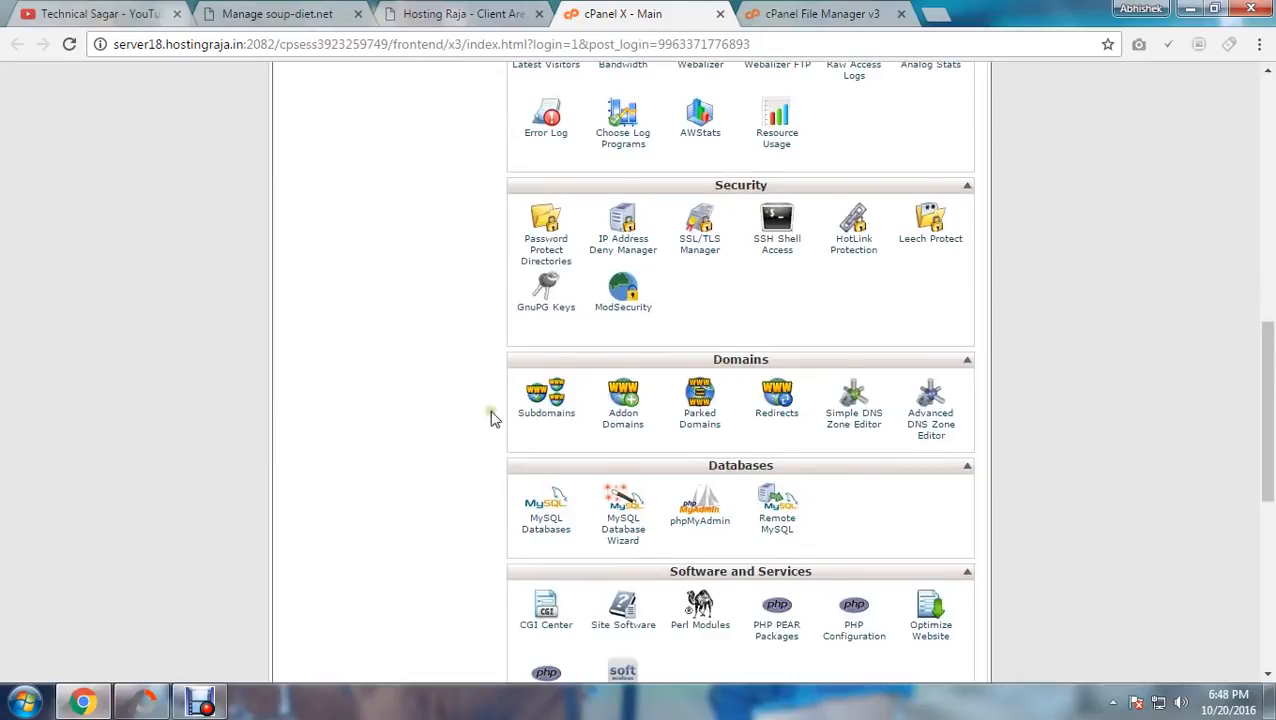
{"action": "scroll", "coordinate": [433, 416], "scroll_direction": "down", "scroll_amount": 4}
{"action": "scroll", "coordinate": [470, 357], "scroll_direction": "down", "scroll_amount": 3}
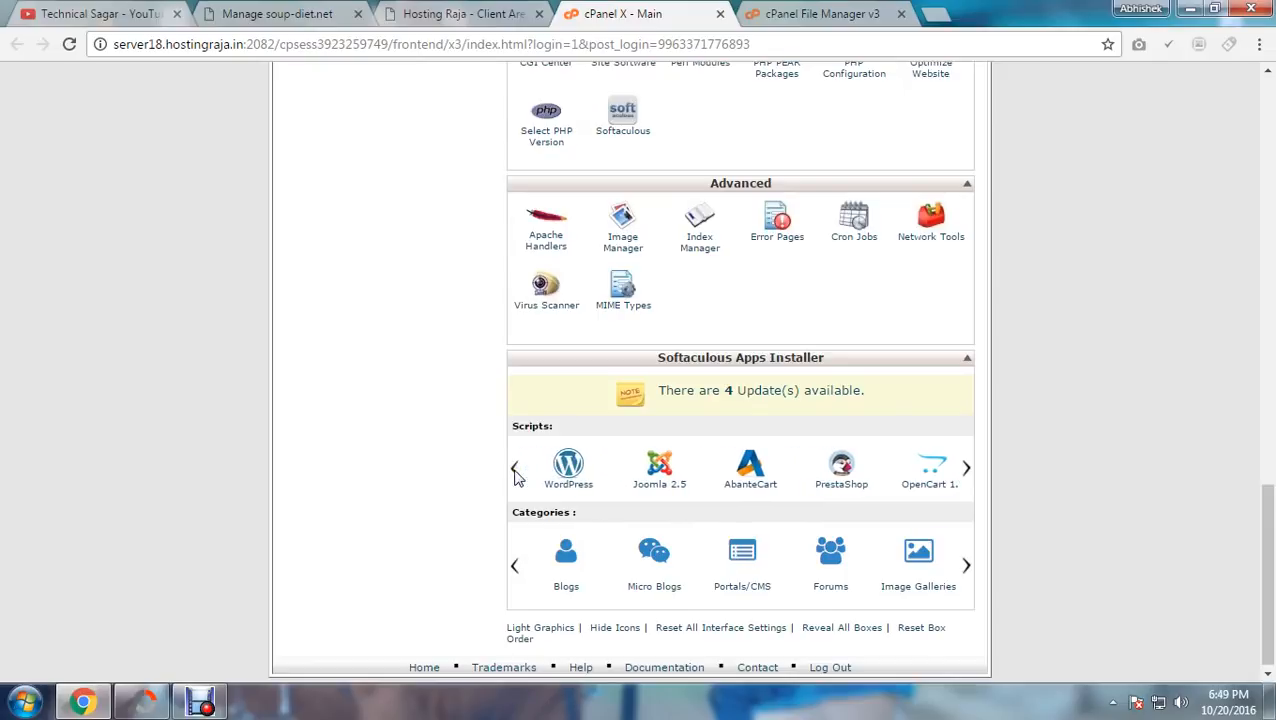
{"action": "left_click", "coordinate": [575, 488]}
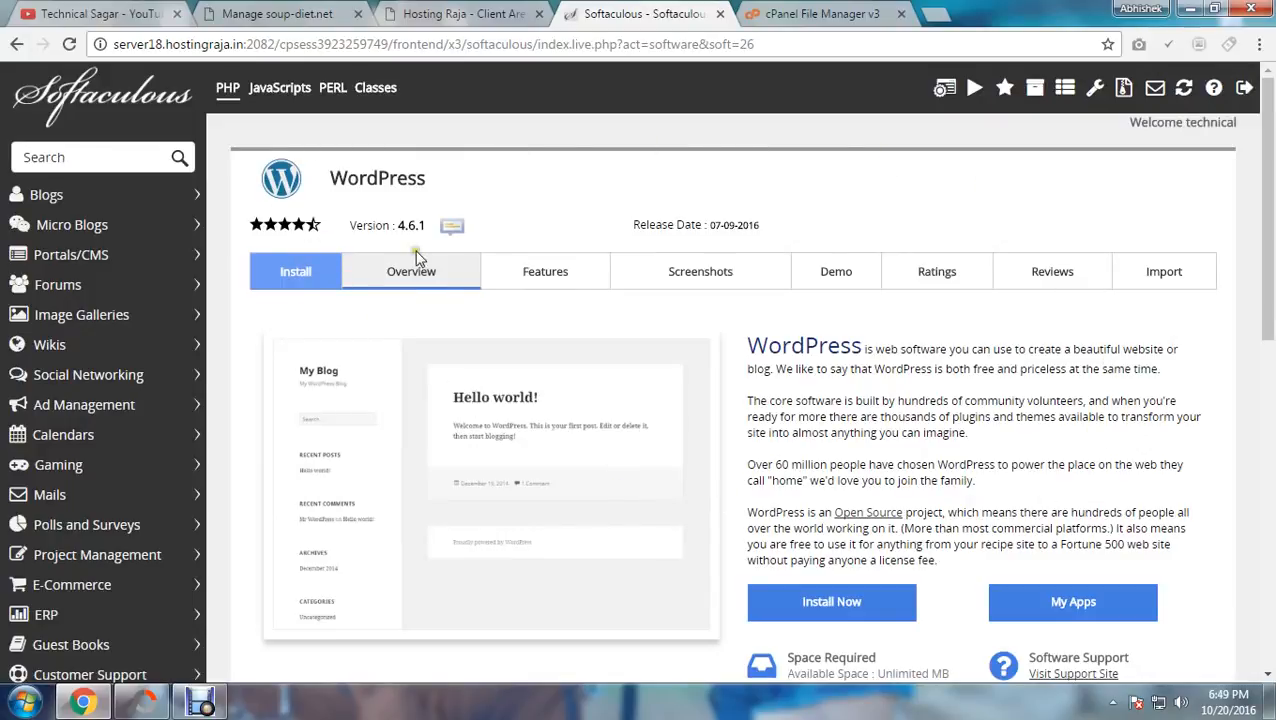
Start a new WordPress install and pick soup-diet.net in Choose Domain
{"action": "scroll", "coordinate": [587, 367], "scroll_direction": "down", "scroll_amount": 2}
{"action": "scroll", "coordinate": [484, 356], "scroll_direction": "up", "scroll_amount": 2}
{"action": "left_click", "coordinate": [845, 612]}
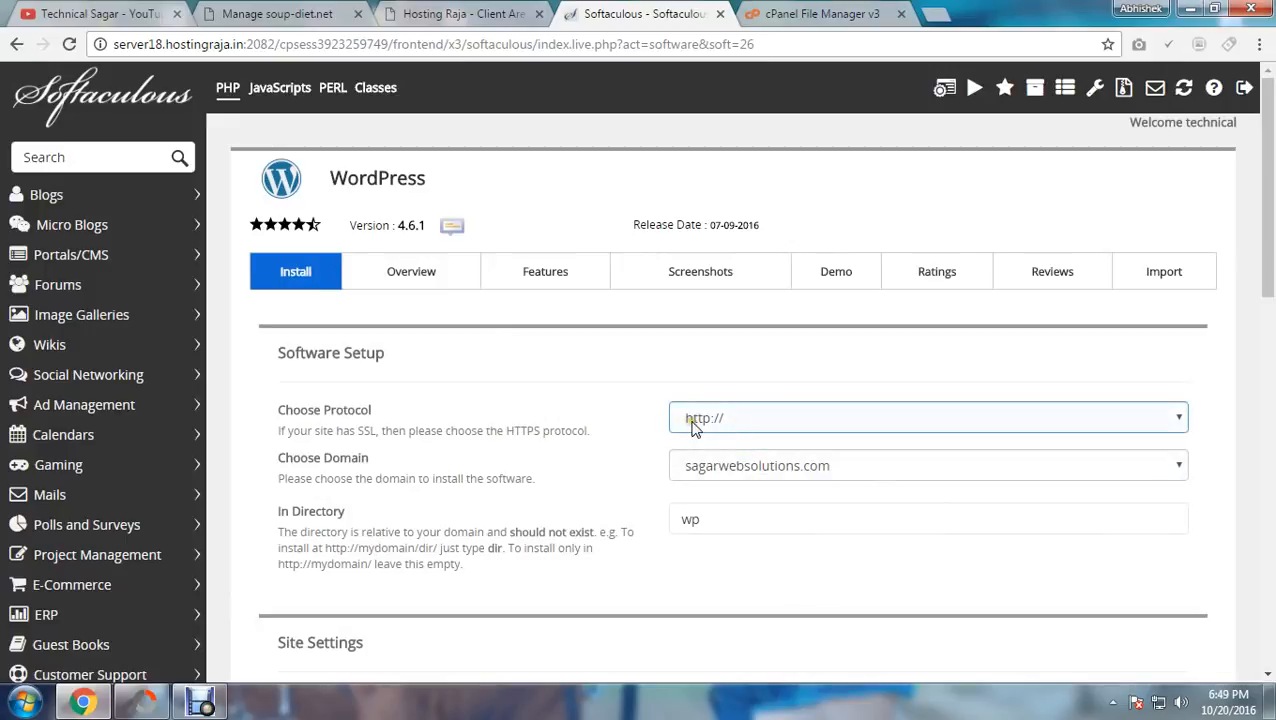
{"action": "left_click", "coordinate": [733, 474]}
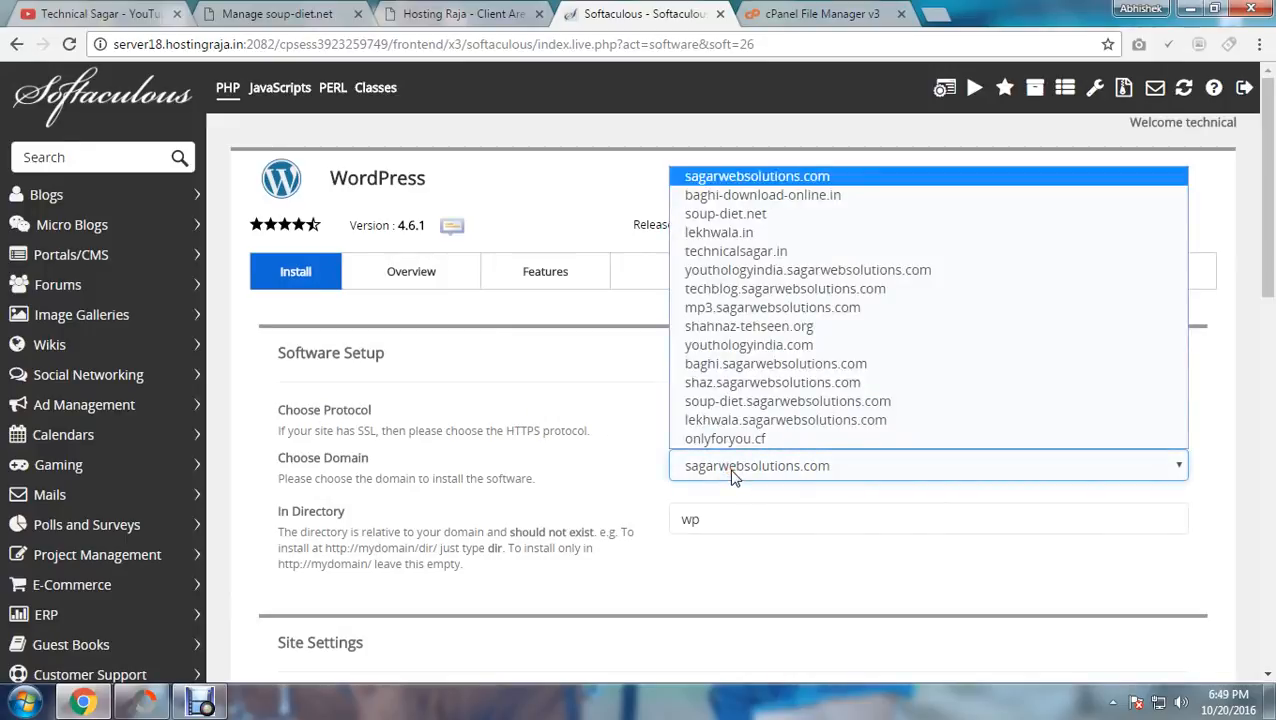
{"action": "left_click", "coordinate": [731, 476]}
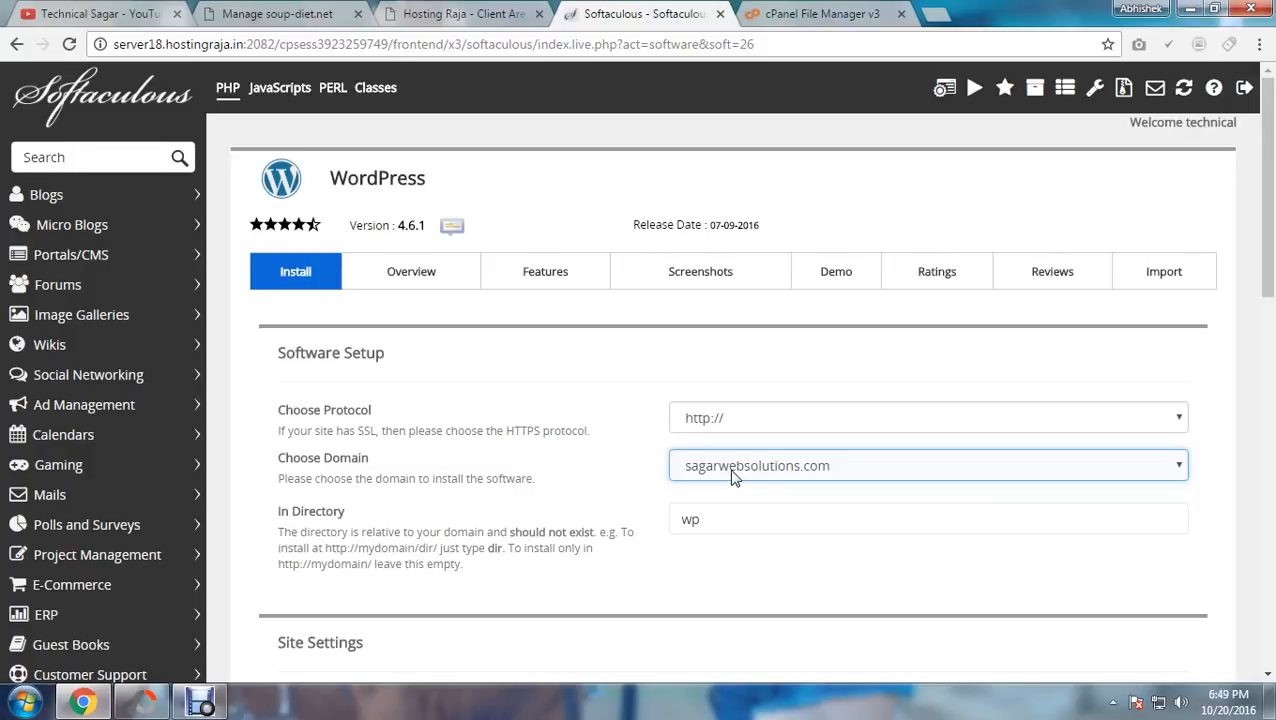
{"action": "left_click", "coordinate": [731, 476]}
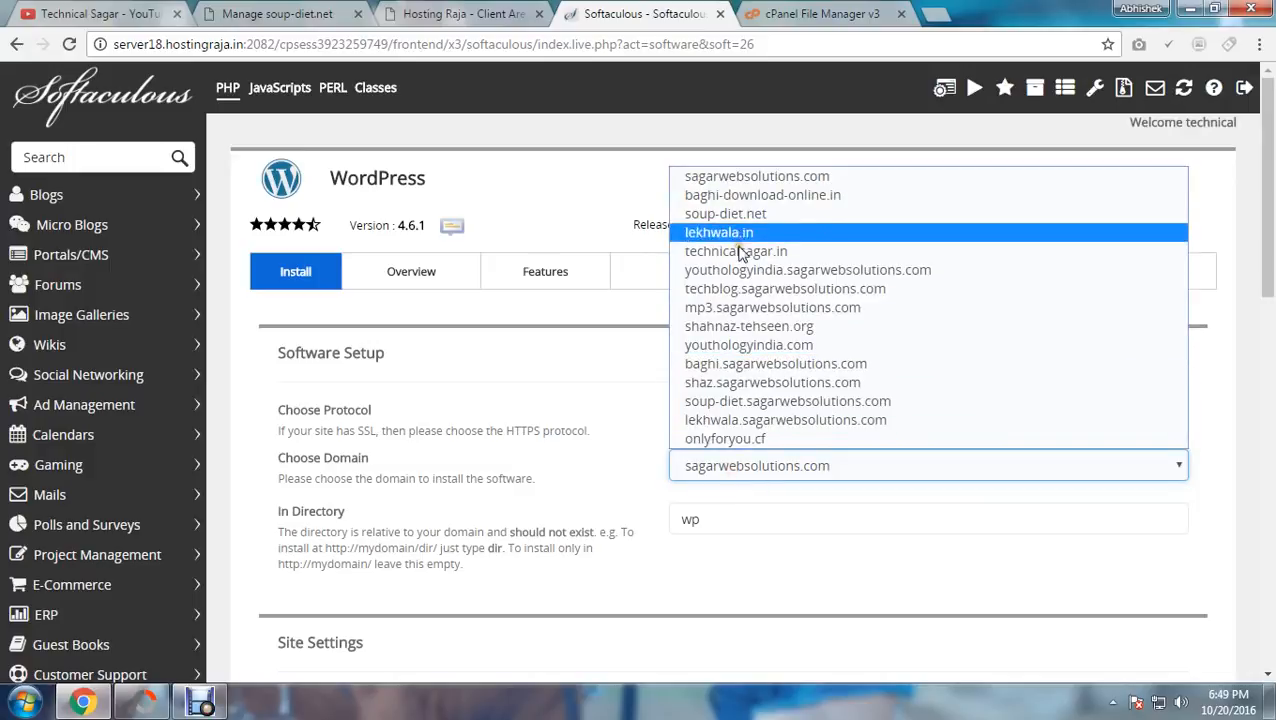
{"action": "left_click", "coordinate": [727, 215]}
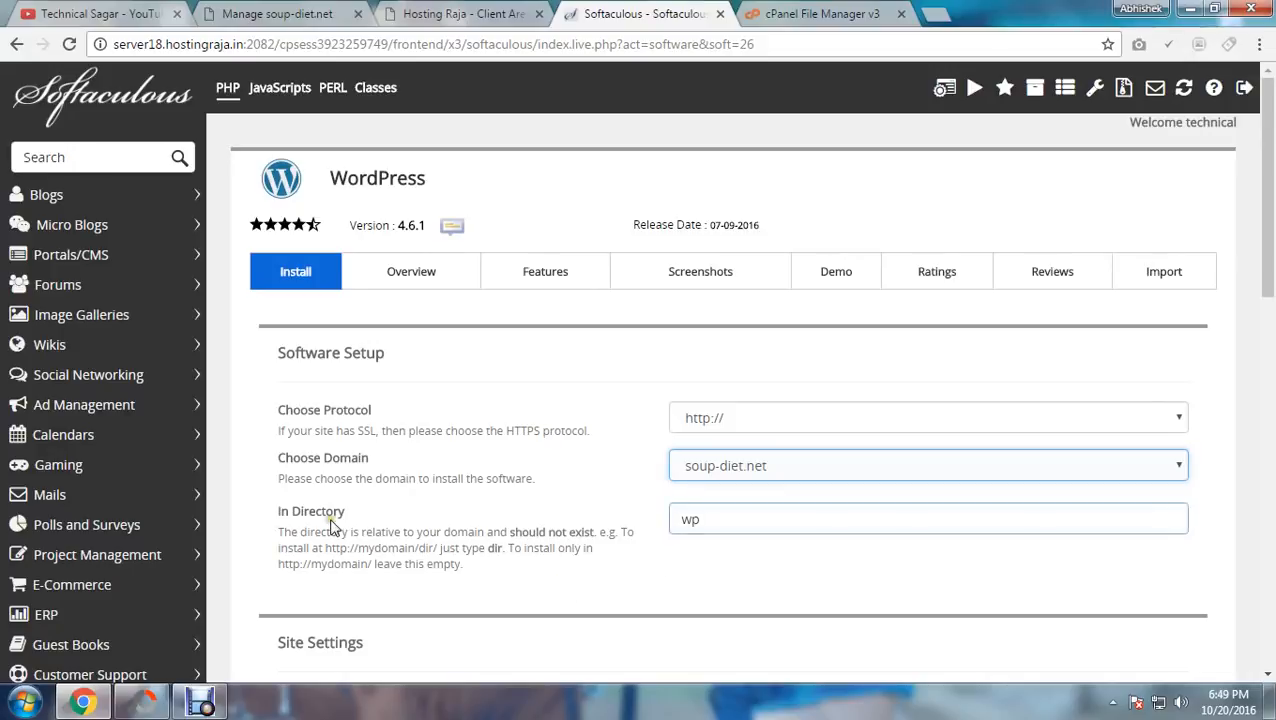
{"action": "scroll", "coordinate": [326, 470], "scroll_direction": "down", "scroll_amount": 1}
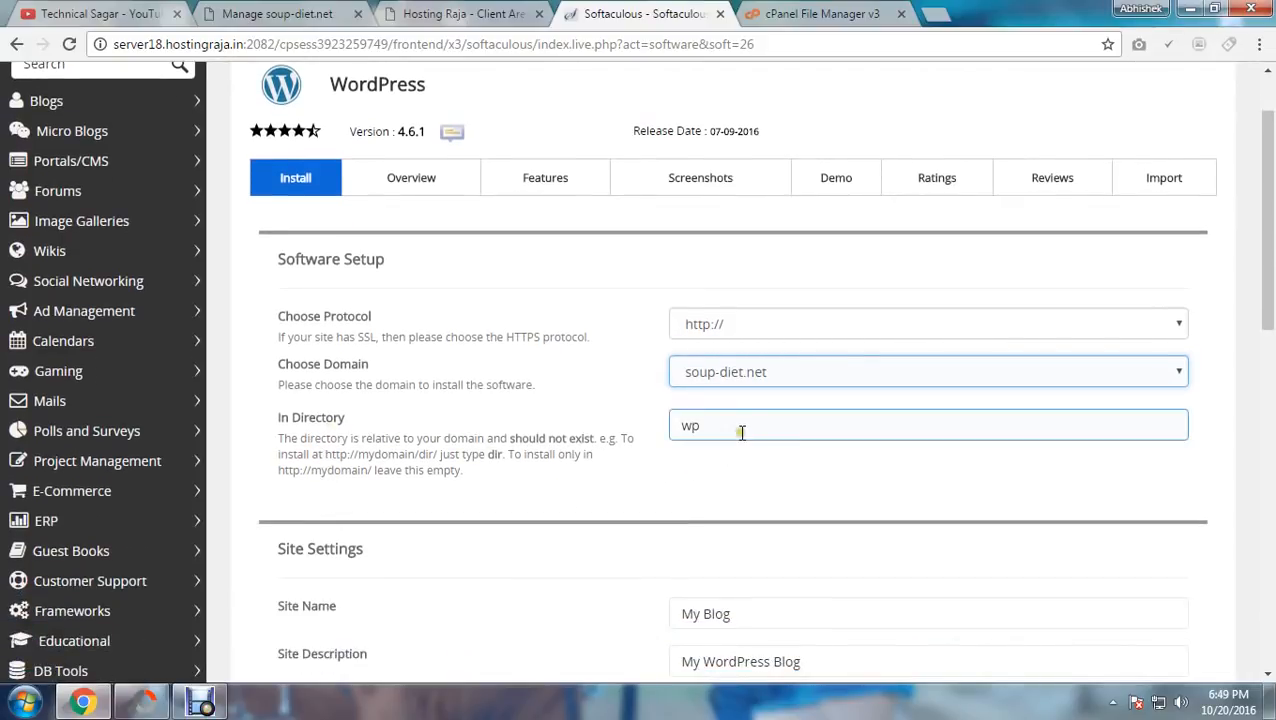
Clear the wp install directory, set site name Soup Diet and replace the site description
{"action": "left_click_drag", "start_coordinate": [734, 431], "coordinate": [678, 426]}
{"action": "key", "text": "BackSpace"}
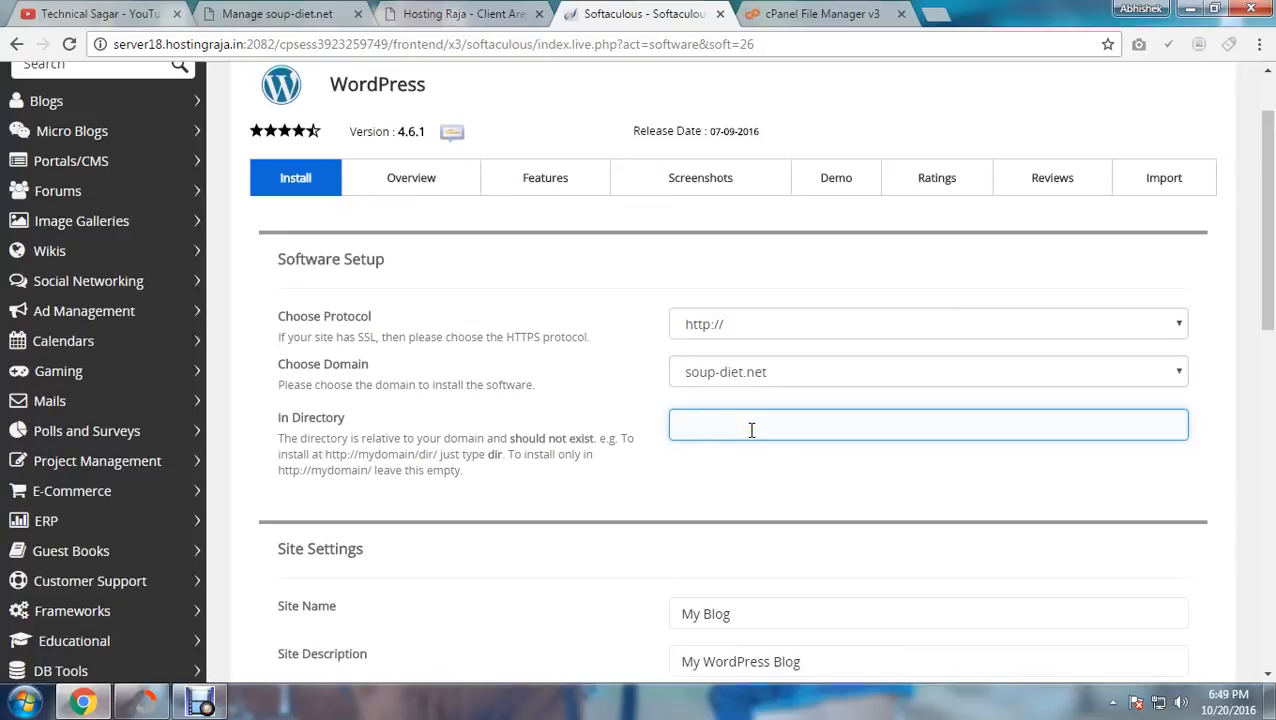
{"action": "scroll", "coordinate": [376, 478], "scroll_direction": "down", "scroll_amount": 2}
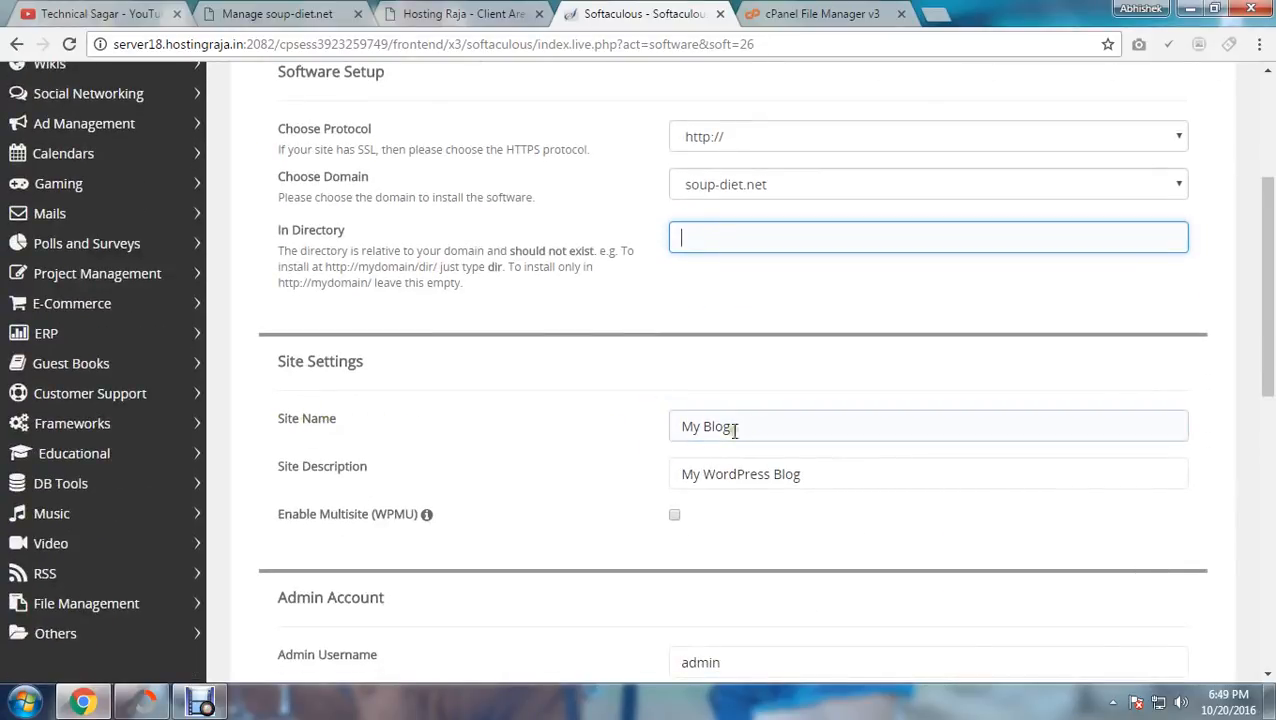
{"action": "left_click_drag", "start_coordinate": [737, 430], "coordinate": [520, 430]}
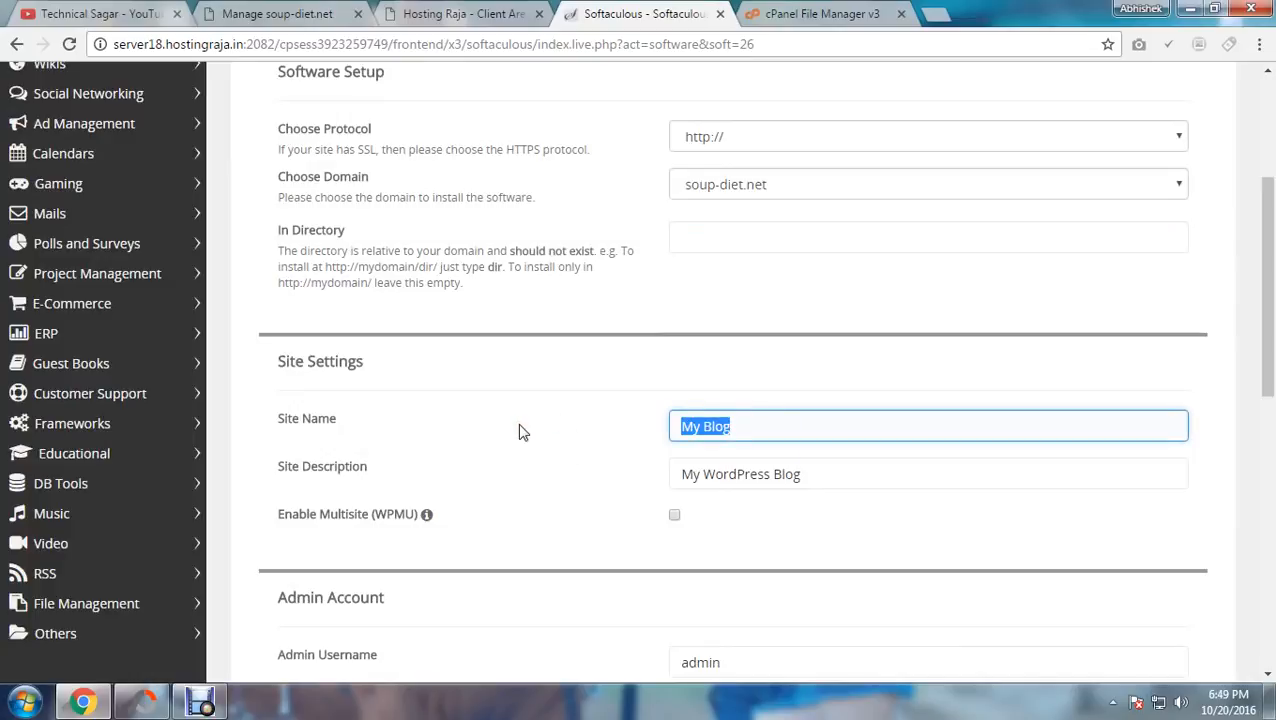
{"action": "type", "text": "Soup"}
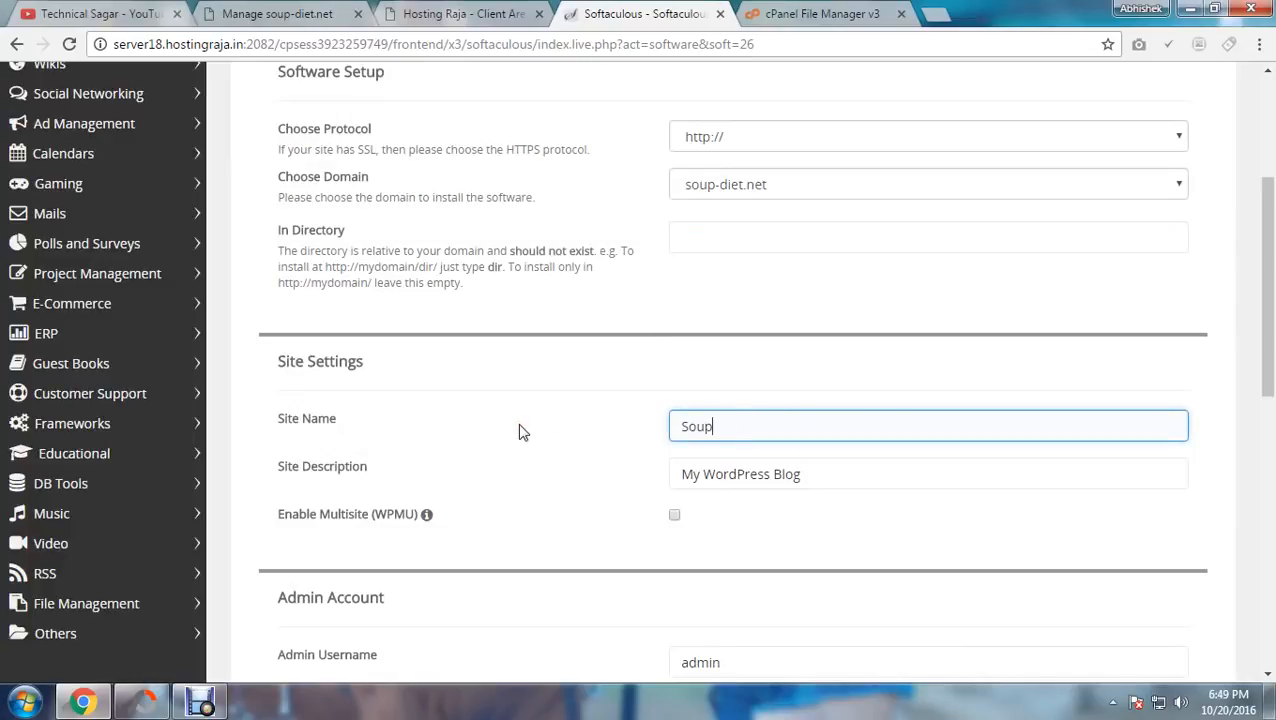
{"action": "type", "text": " Diet"}
{"action": "left_click_drag", "start_coordinate": [845, 472], "coordinate": [456, 476]}
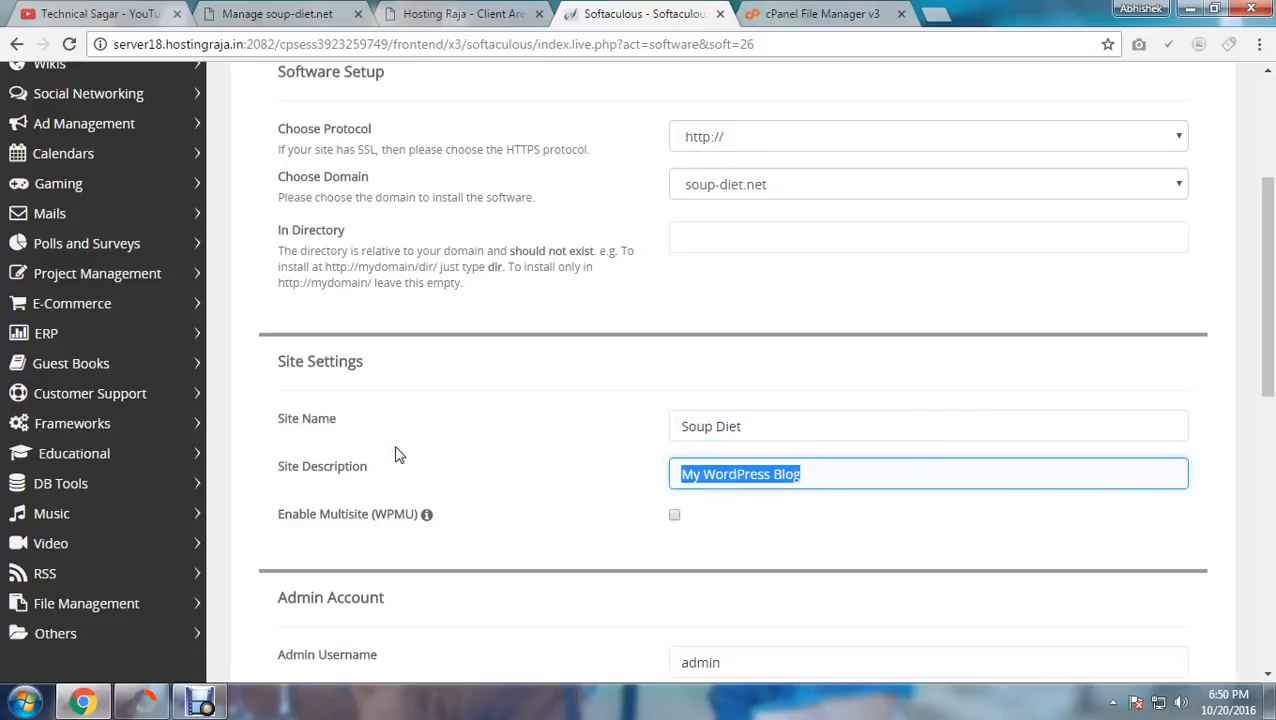
{"action": "type", "text": "This is my soup diet website"}
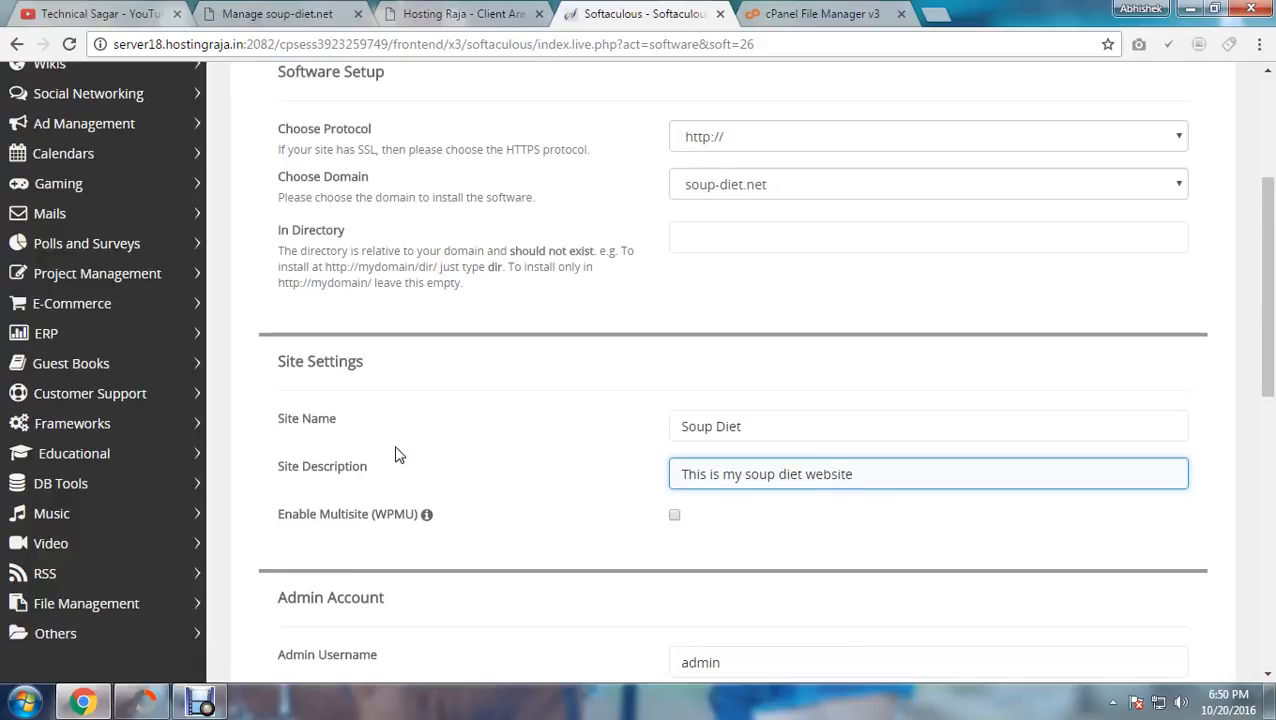
Replace the default admin username and set a new admin password
{"action": "scroll", "coordinate": [379, 418], "scroll_direction": "down", "scroll_amount": 2}
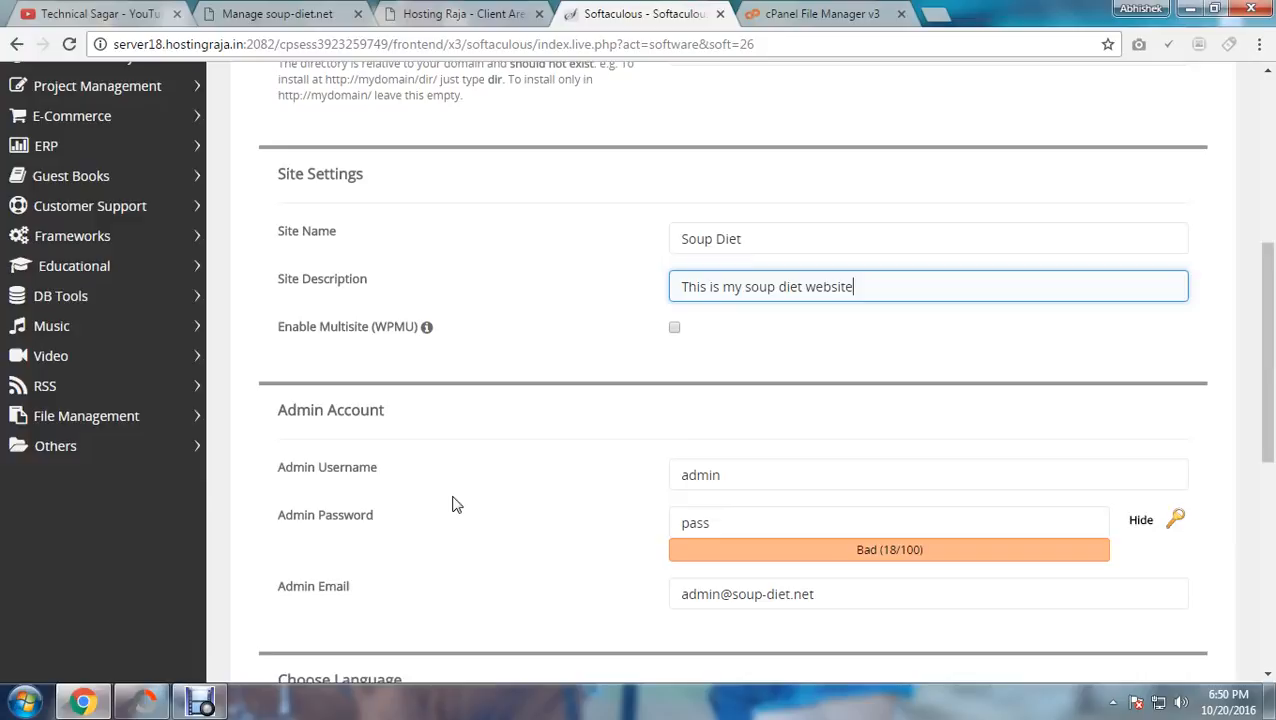
{"action": "double_click", "coordinate": [730, 475]}
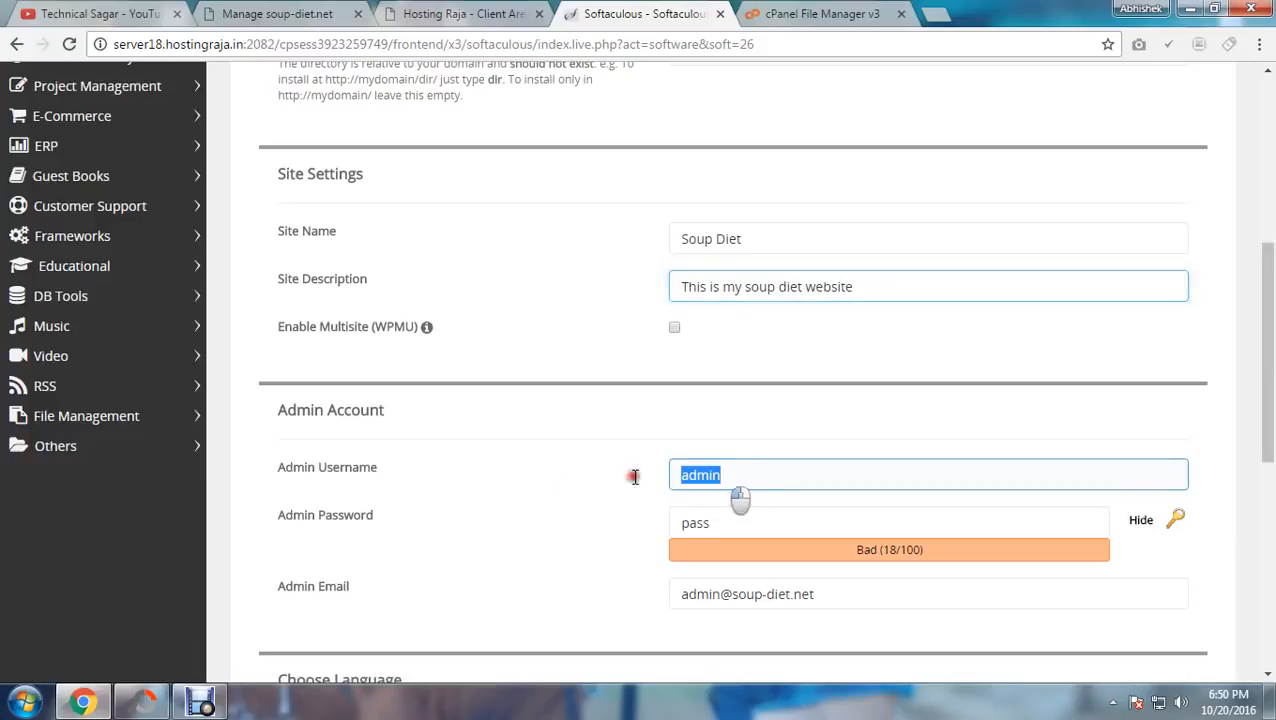
{"action": "type", "text": "technicalsagar"}
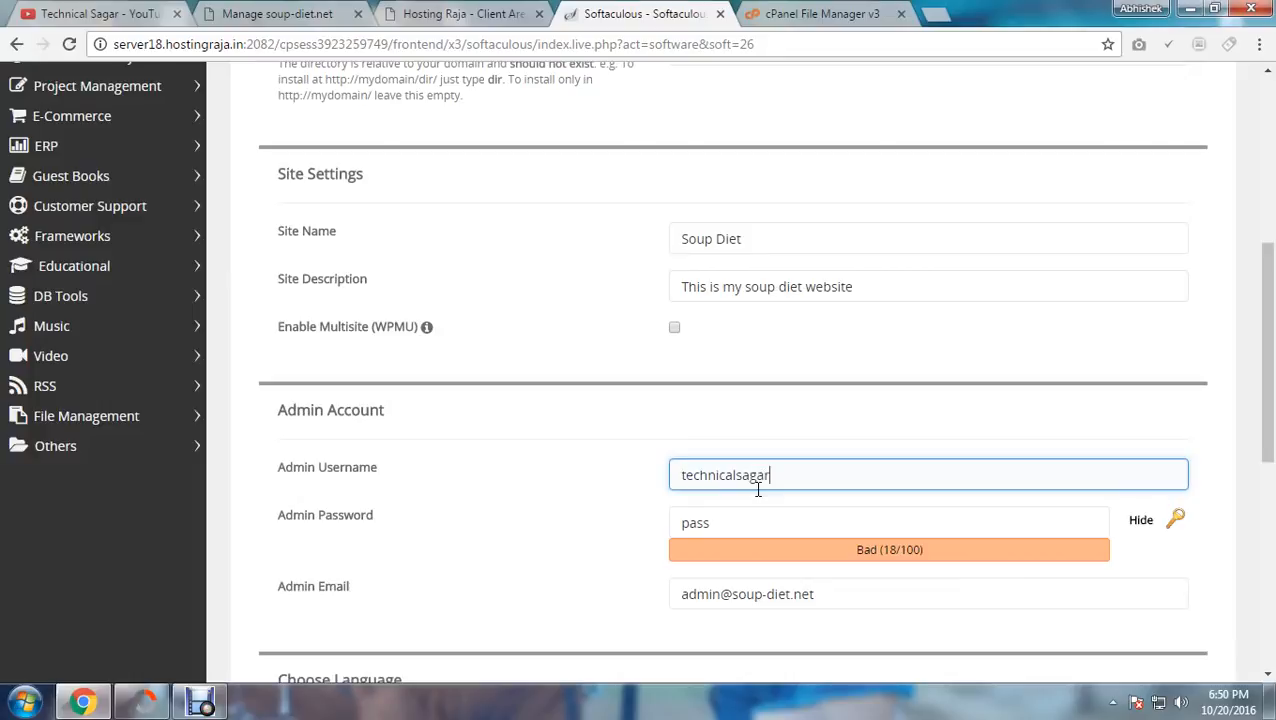
{"action": "double_click", "coordinate": [682, 521]}
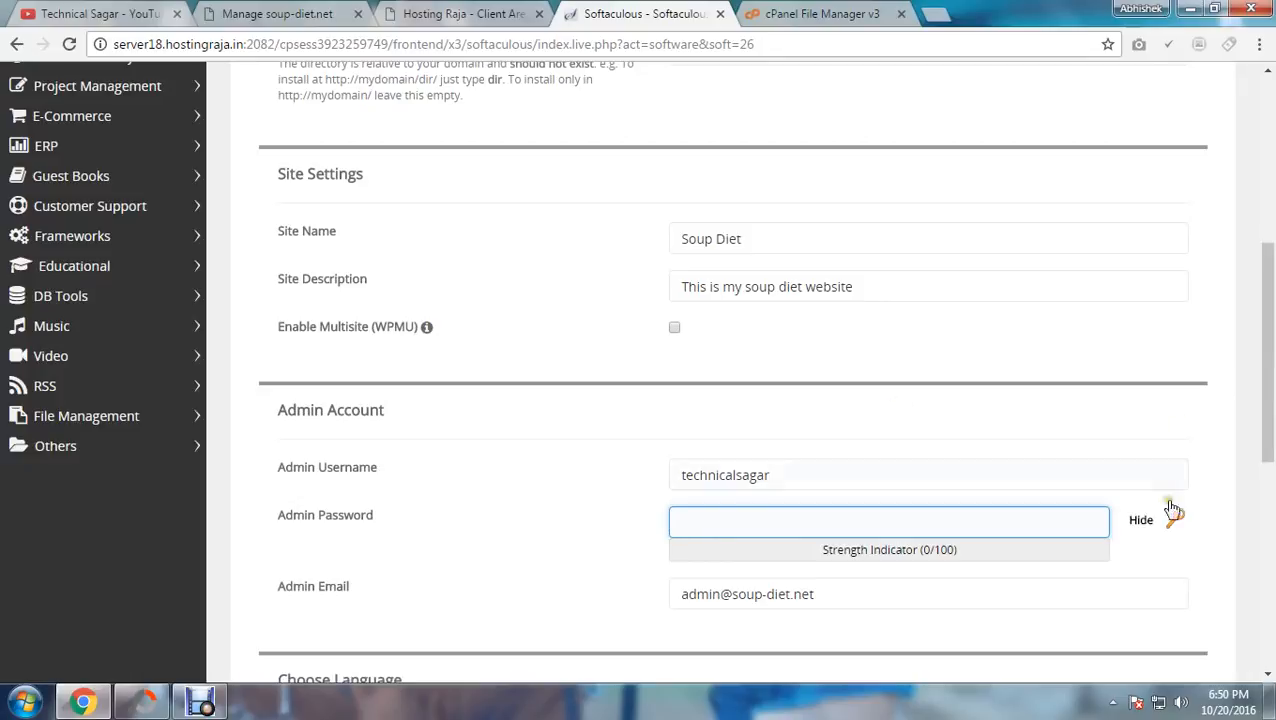
{"action": "left_click", "coordinate": [1141, 520]}
{"action": "left_click", "coordinate": [882, 518]}
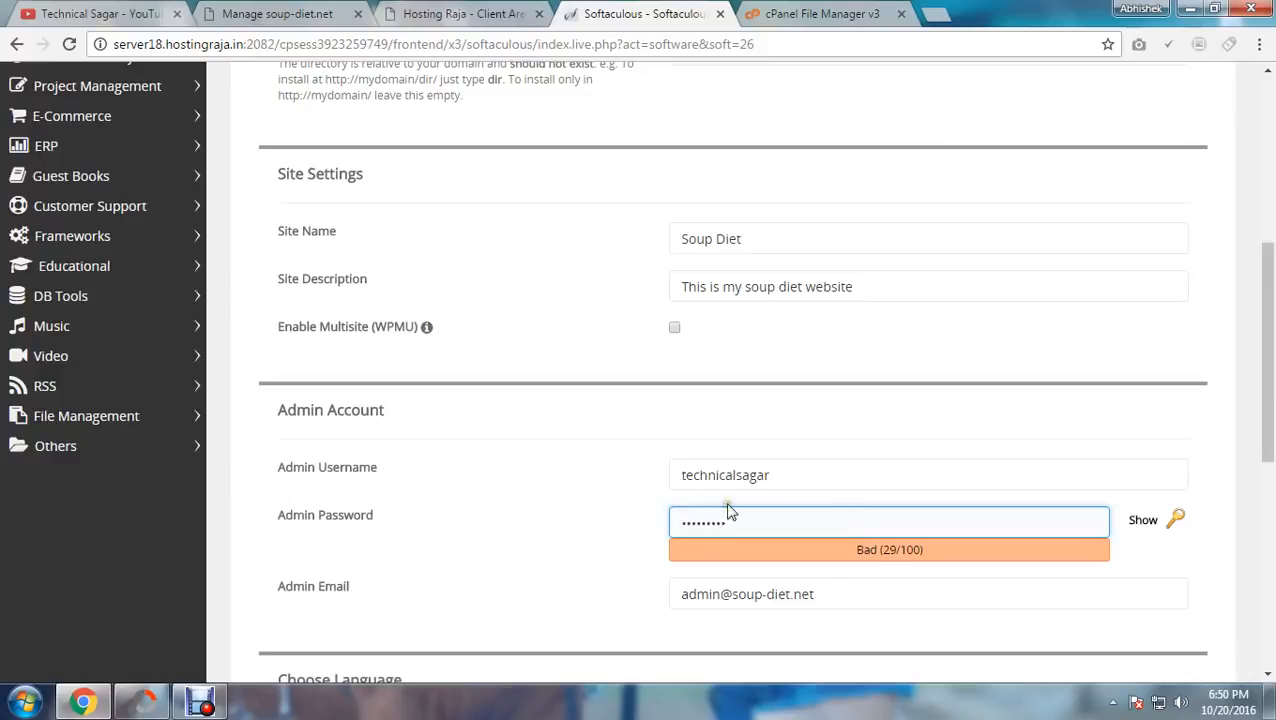
{"action": "scroll", "coordinate": [700, 516], "scroll_direction": "down", "scroll_amount": 1}
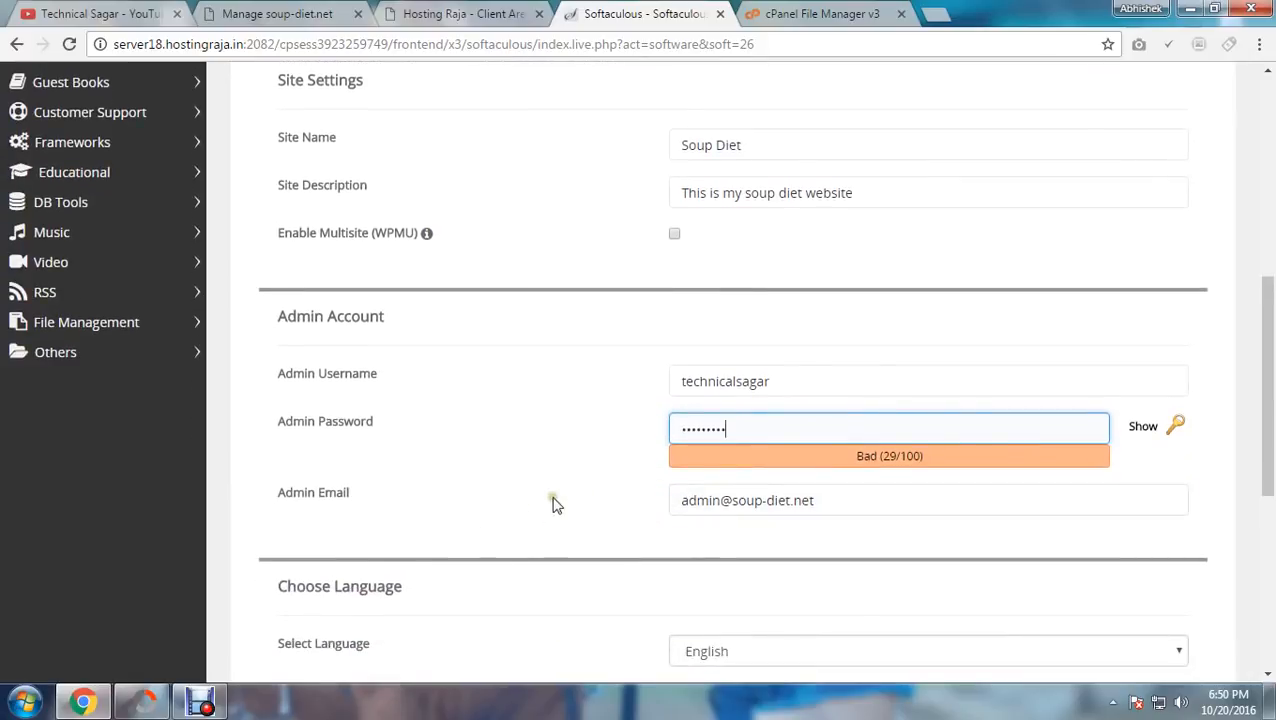
Fill in the admin e-mail from the saved suggestion and scroll to the Install button
{"action": "key", "text": "Tab"}
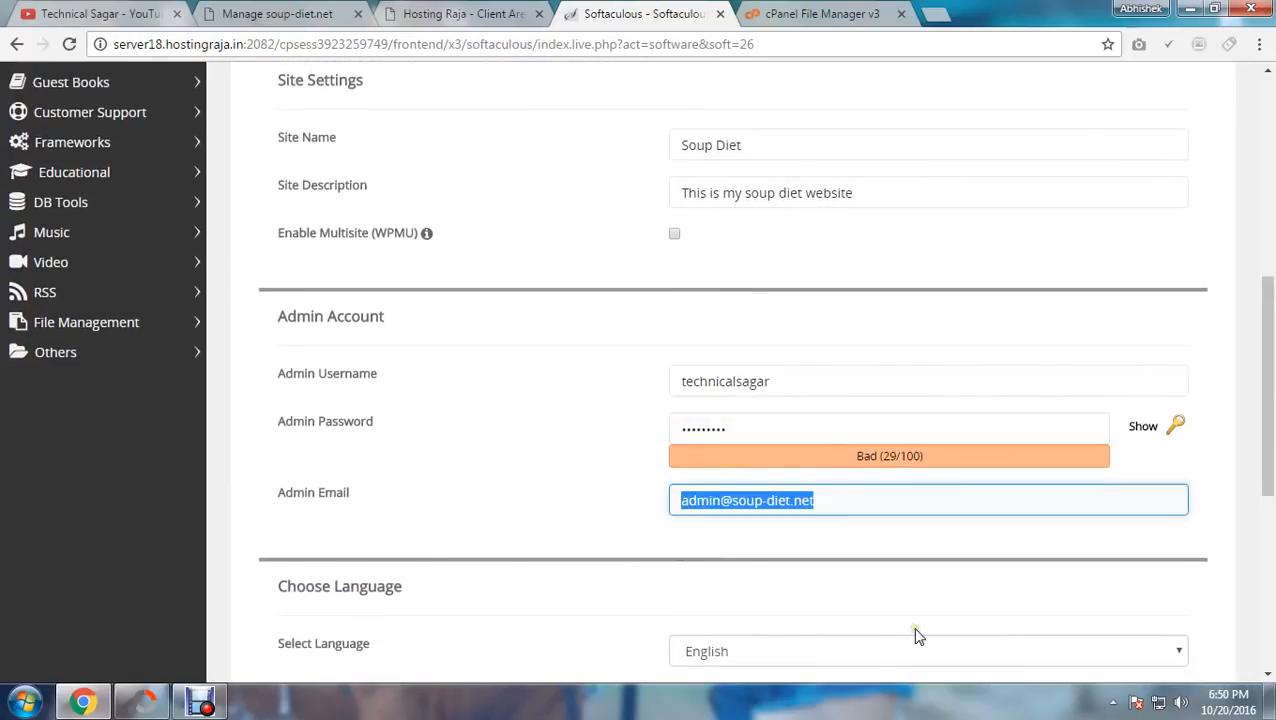
{"action": "type", "text": "sagar"}
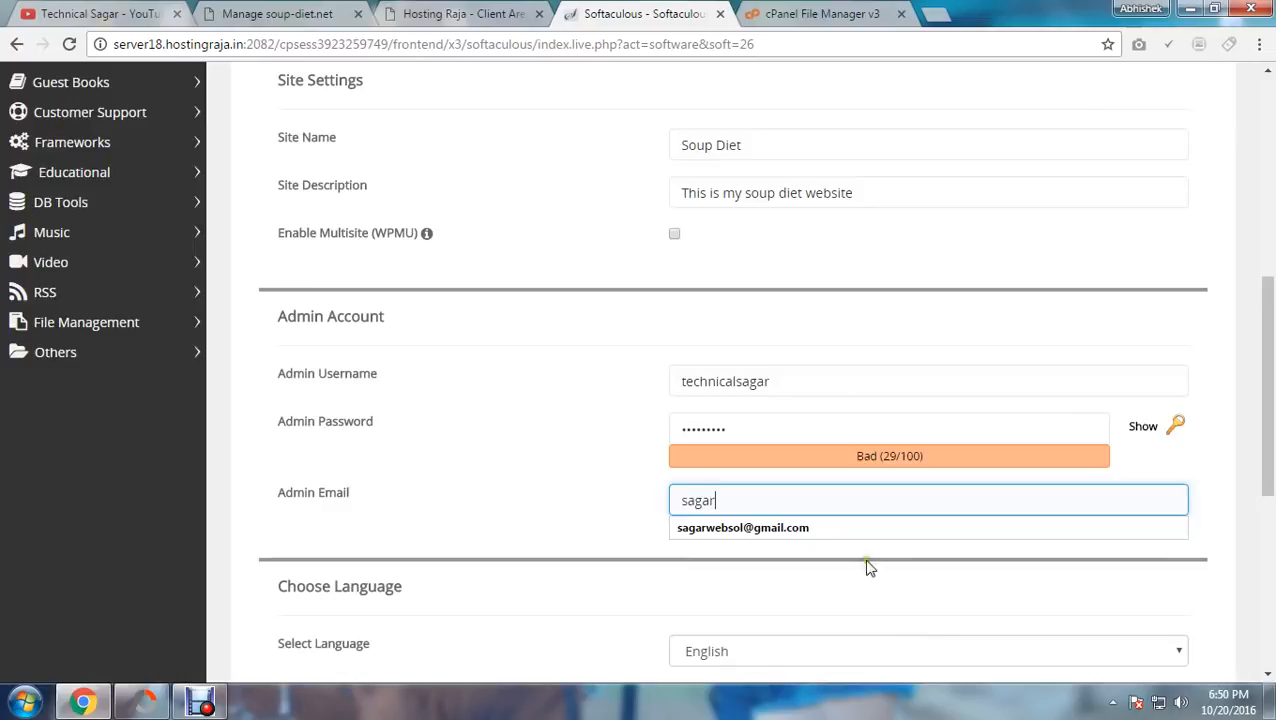
{"action": "left_click", "coordinate": [838, 527]}
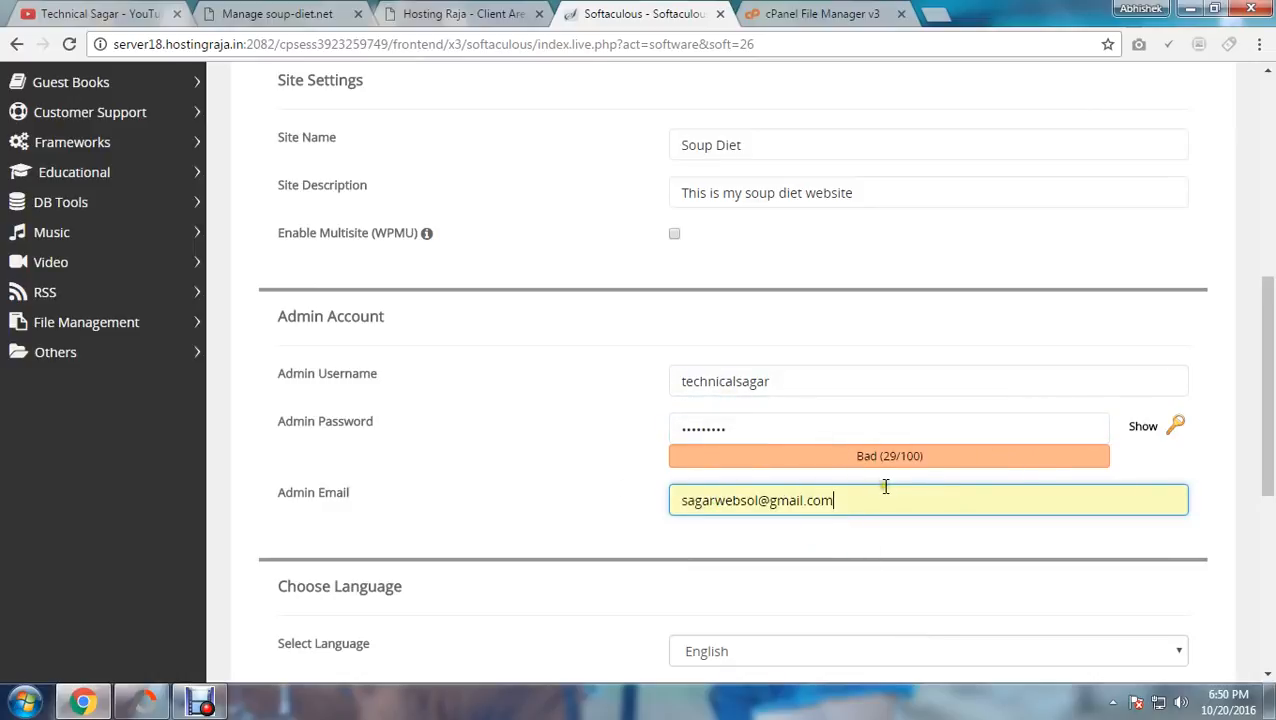
{"action": "scroll", "coordinate": [885, 488], "scroll_direction": "down", "scroll_amount": 4}
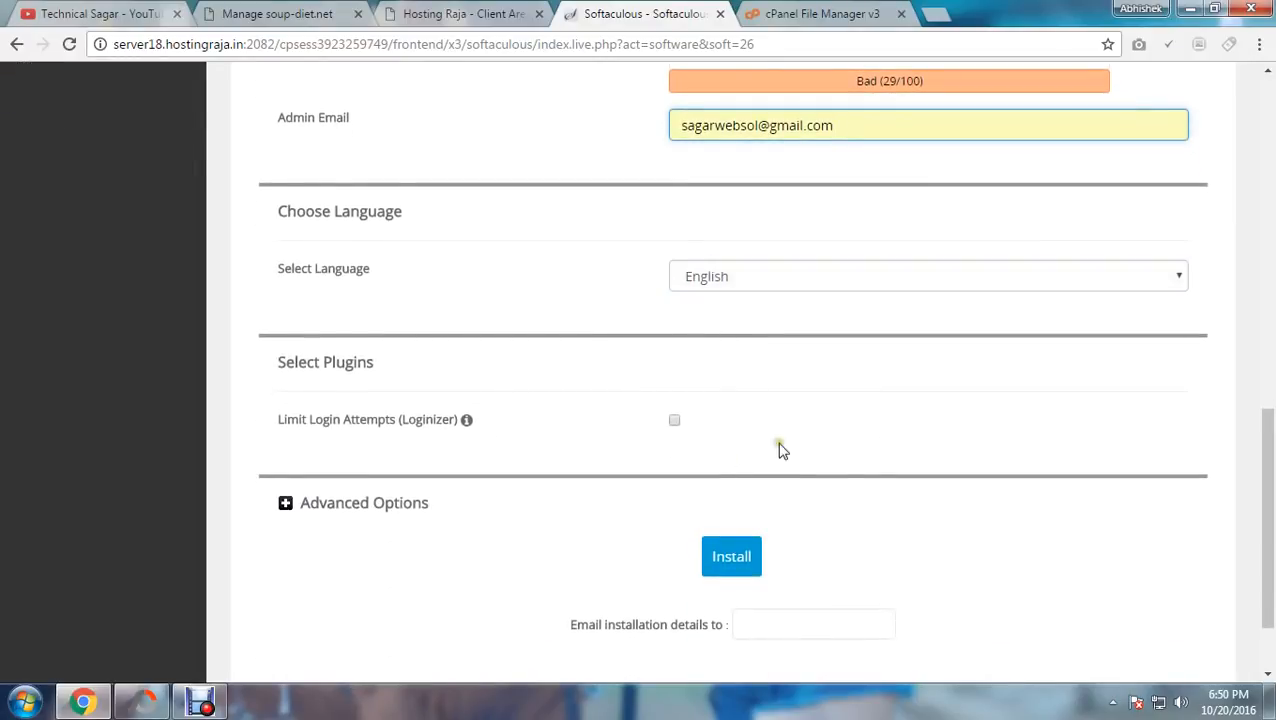
{"action": "scroll", "coordinate": [783, 444], "scroll_direction": "down", "scroll_amount": 1}
{"action": "scroll", "coordinate": [787, 442], "scroll_direction": "down", "scroll_amount": 1}
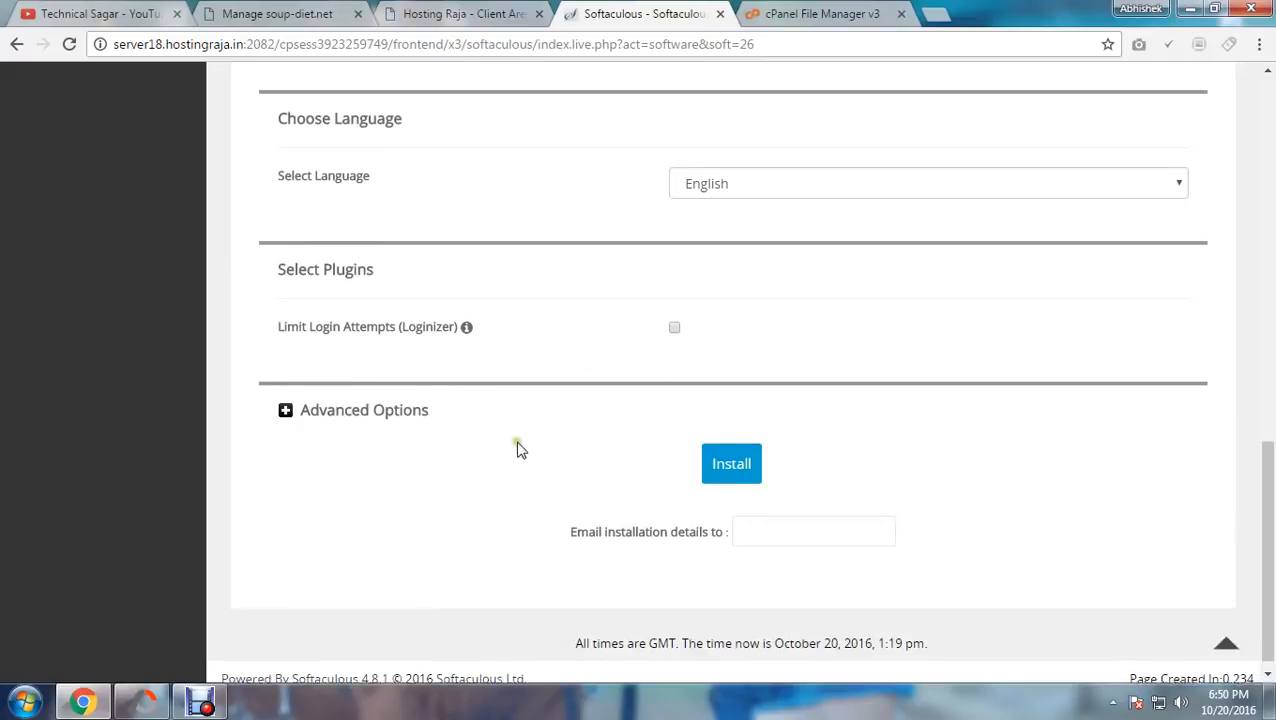
Submit the install and find a WordPress installation already exists at soup-diet.net
{"action": "left_click", "coordinate": [749, 563]}
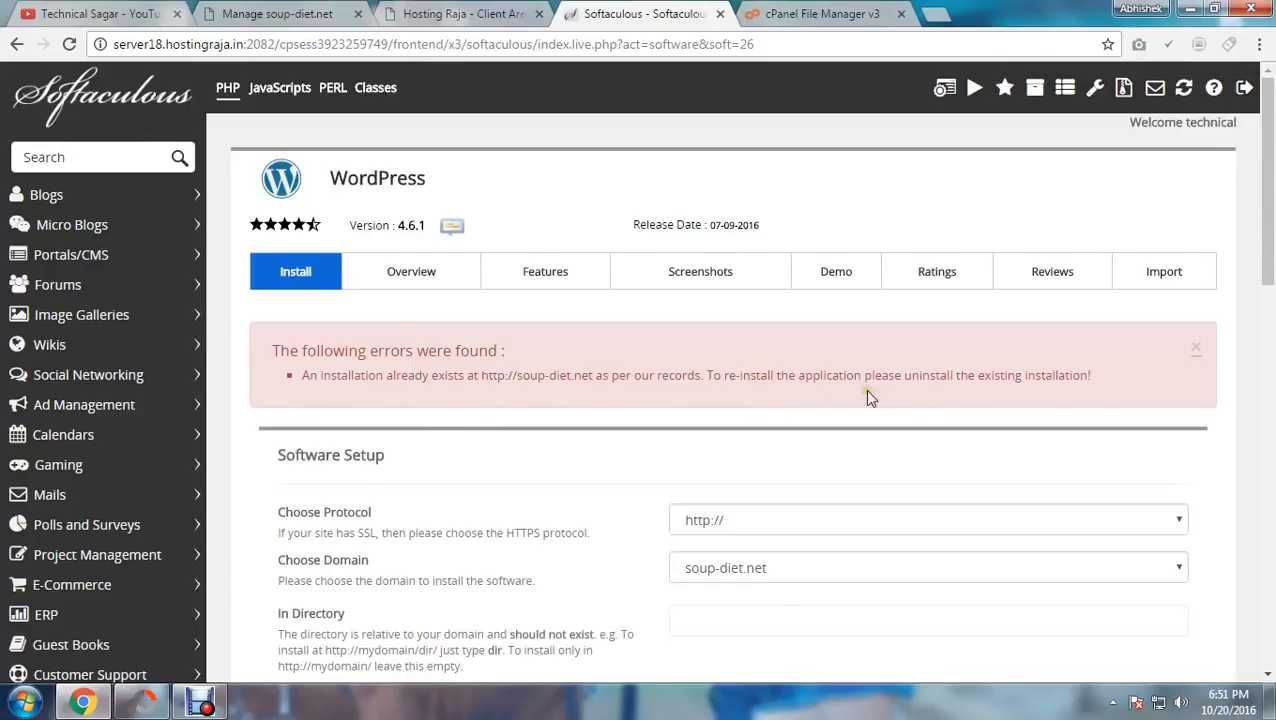
{"action": "scroll", "coordinate": [947, 381], "scroll_direction": "down", "scroll_amount": 2}
{"action": "scroll", "coordinate": [946, 379], "scroll_direction": "up", "scroll_amount": 2}
Remove the soup-diet.net installation with its files and database, then return to the overview
{"action": "left_click", "coordinate": [1035, 90]}
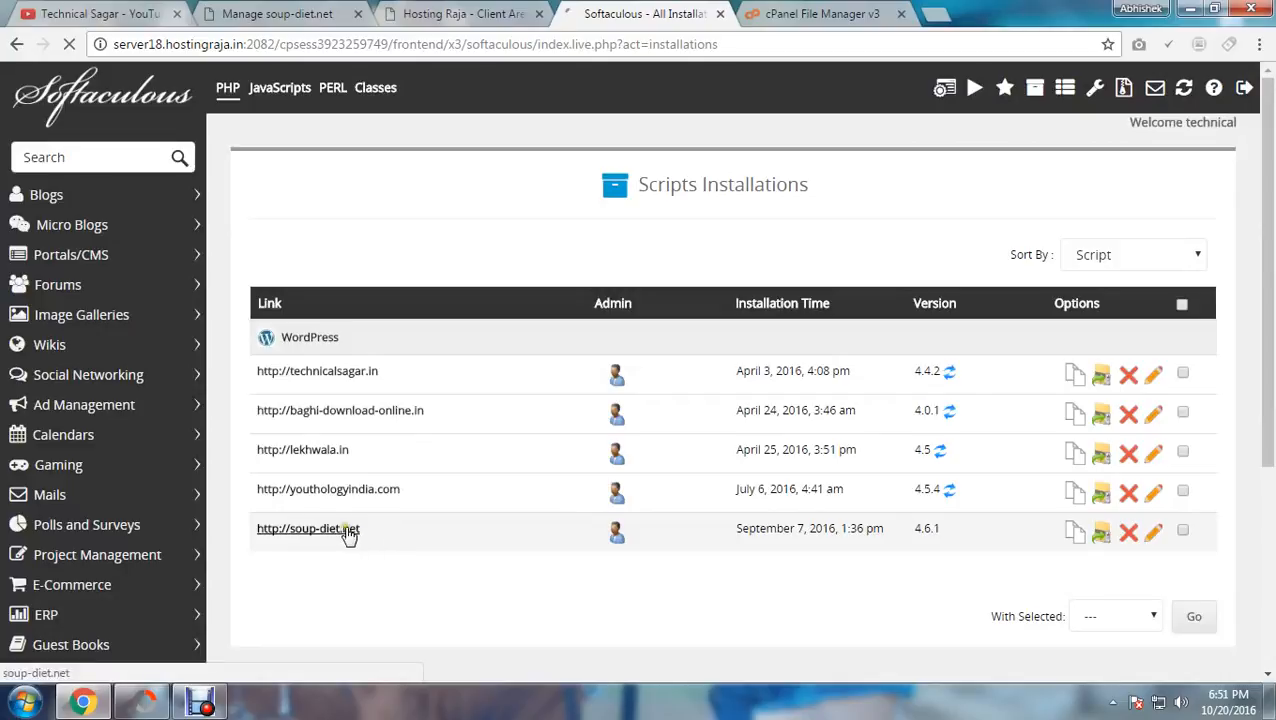
{"action": "left_click", "coordinate": [1129, 533]}
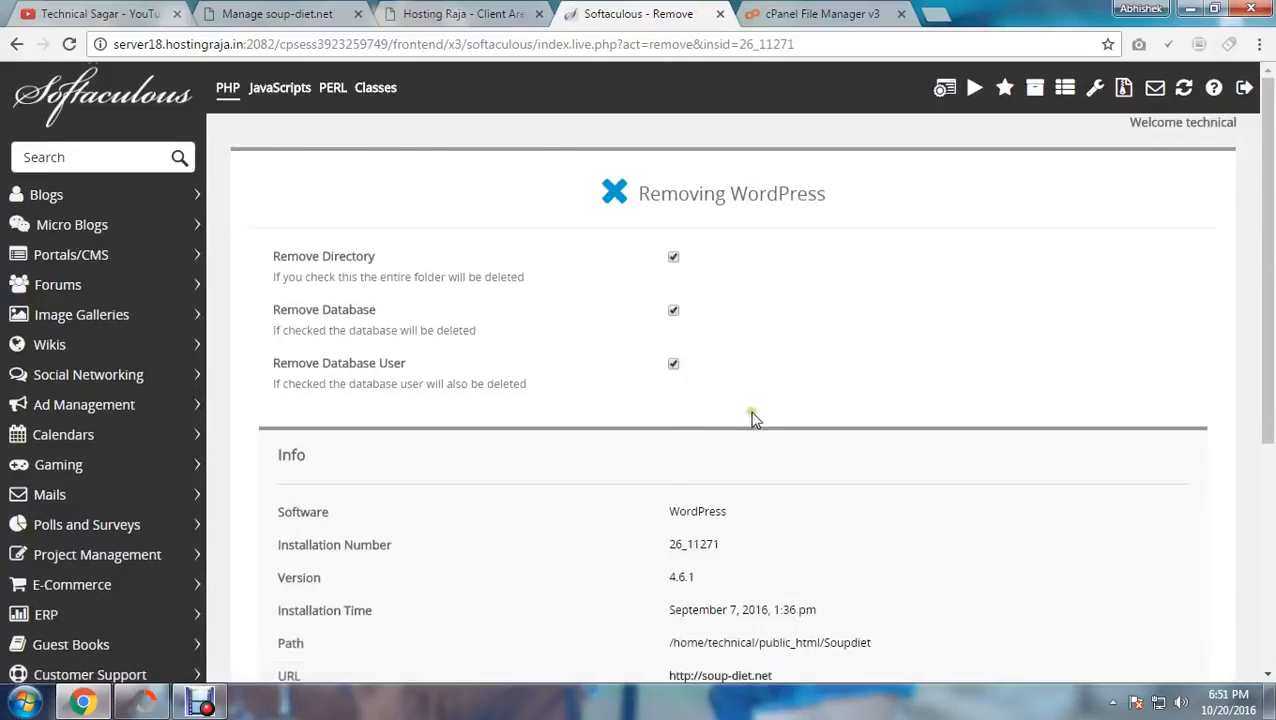
{"action": "scroll", "coordinate": [752, 419], "scroll_direction": "down", "scroll_amount": 3}
{"action": "left_click", "coordinate": [731, 485]}
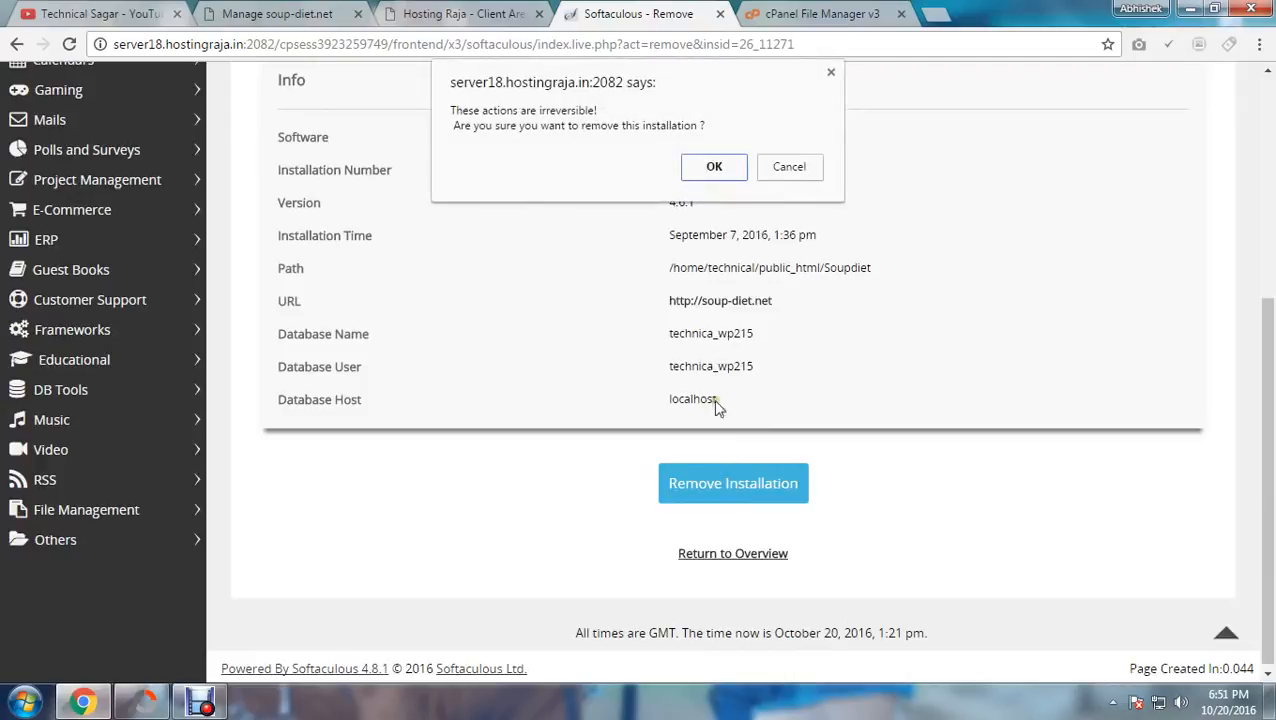
{"action": "left_click", "coordinate": [719, 163]}
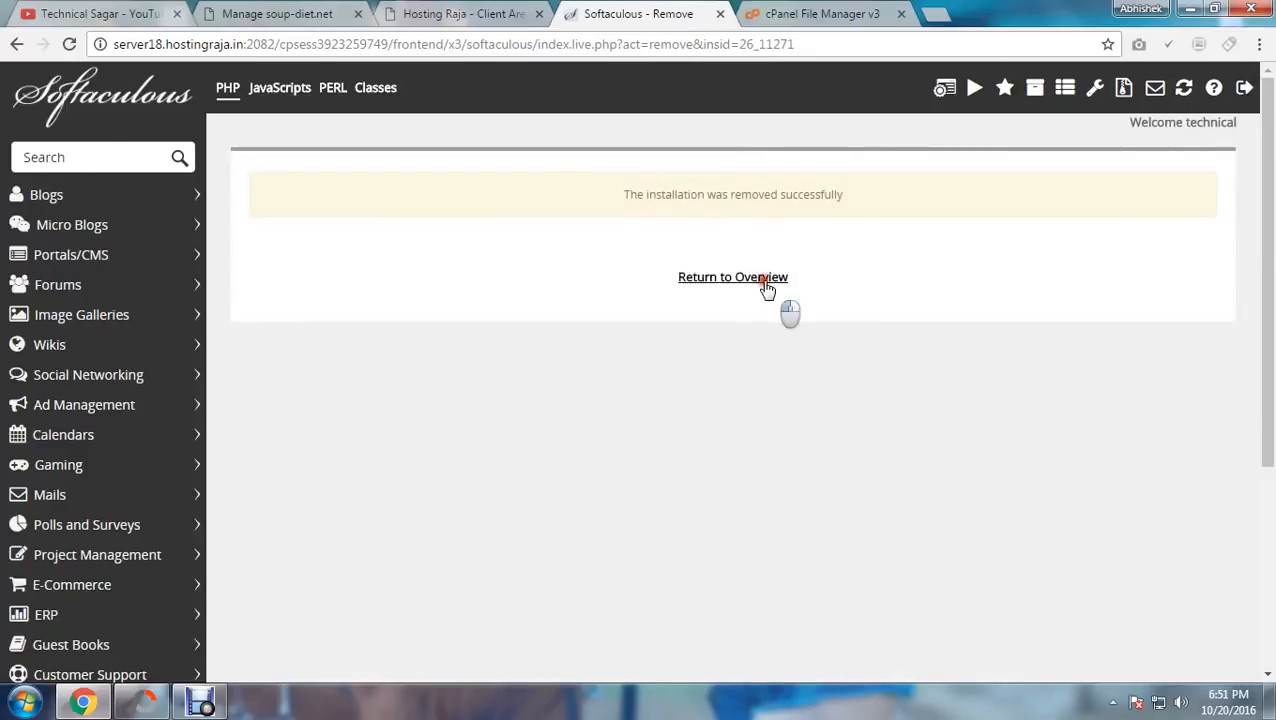
{"action": "left_click", "coordinate": [766, 287]}
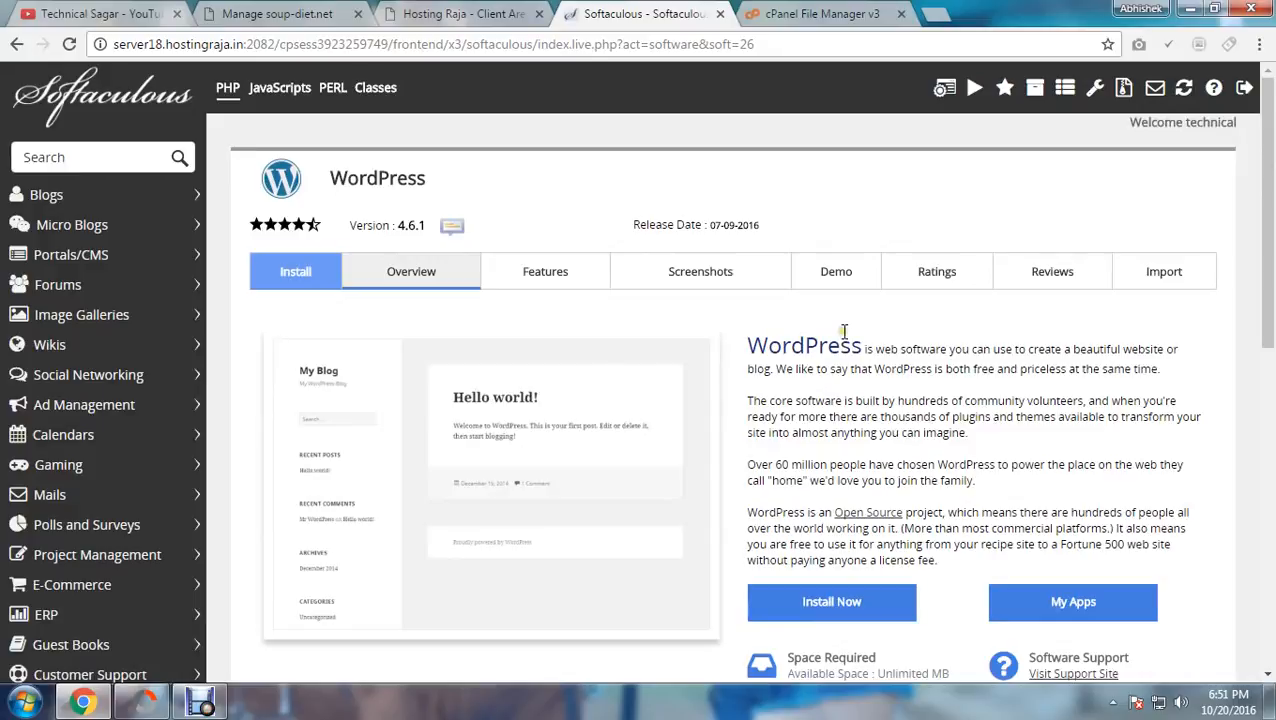
{"action": "scroll", "coordinate": [798, 338], "scroll_direction": "down", "scroll_amount": 2}
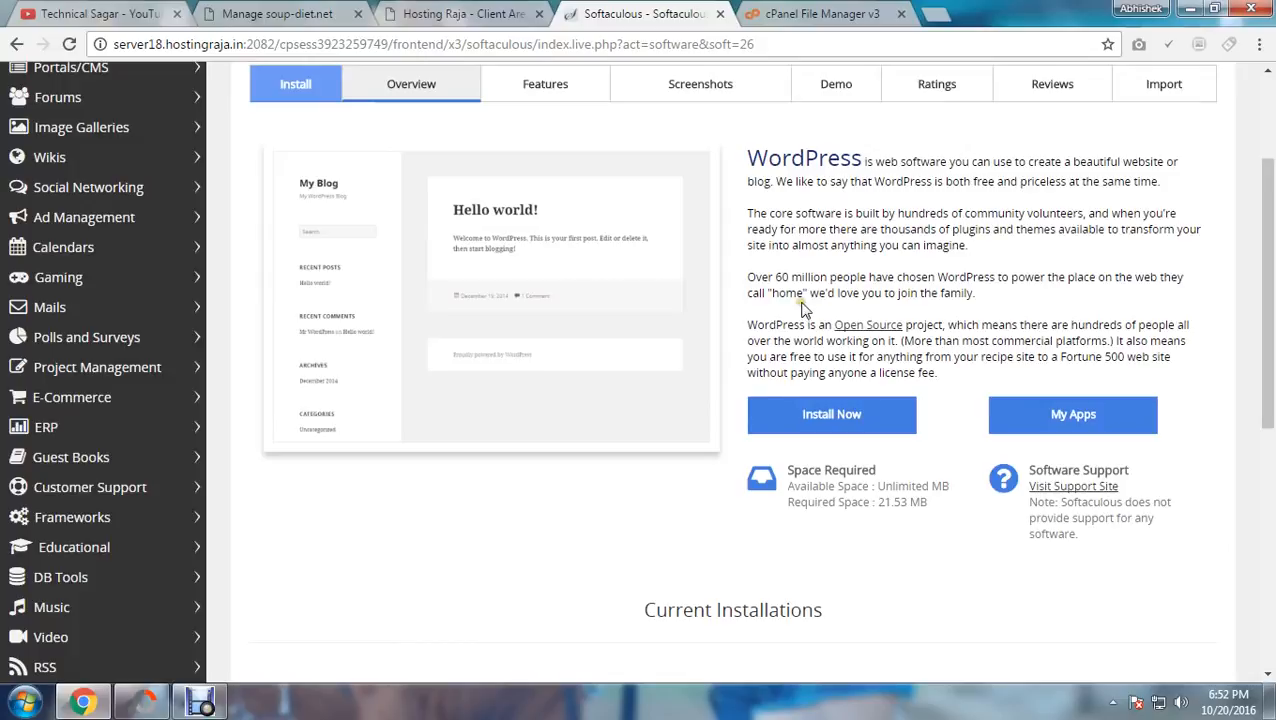
{"action": "scroll", "coordinate": [790, 350], "scroll_direction": "up", "scroll_amount": 2}
{"action": "scroll", "coordinate": [775, 398], "scroll_direction": "down", "scroll_amount": 1}
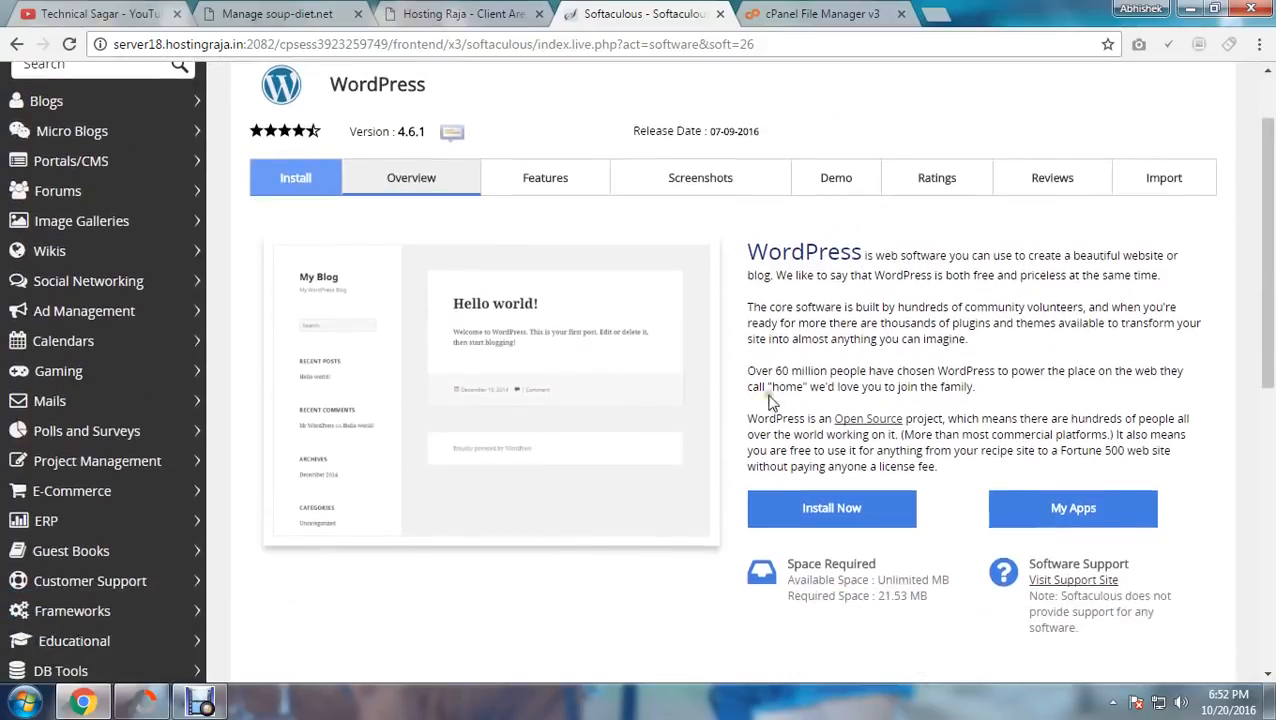
Open a new WordPress install form on soup-diet.net and edit the install directory for root
{"action": "left_click", "coordinate": [831, 507]}
{"action": "scroll", "coordinate": [790, 340], "scroll_direction": "down", "scroll_amount": 1}
{"action": "left_click", "coordinate": [812, 280]}
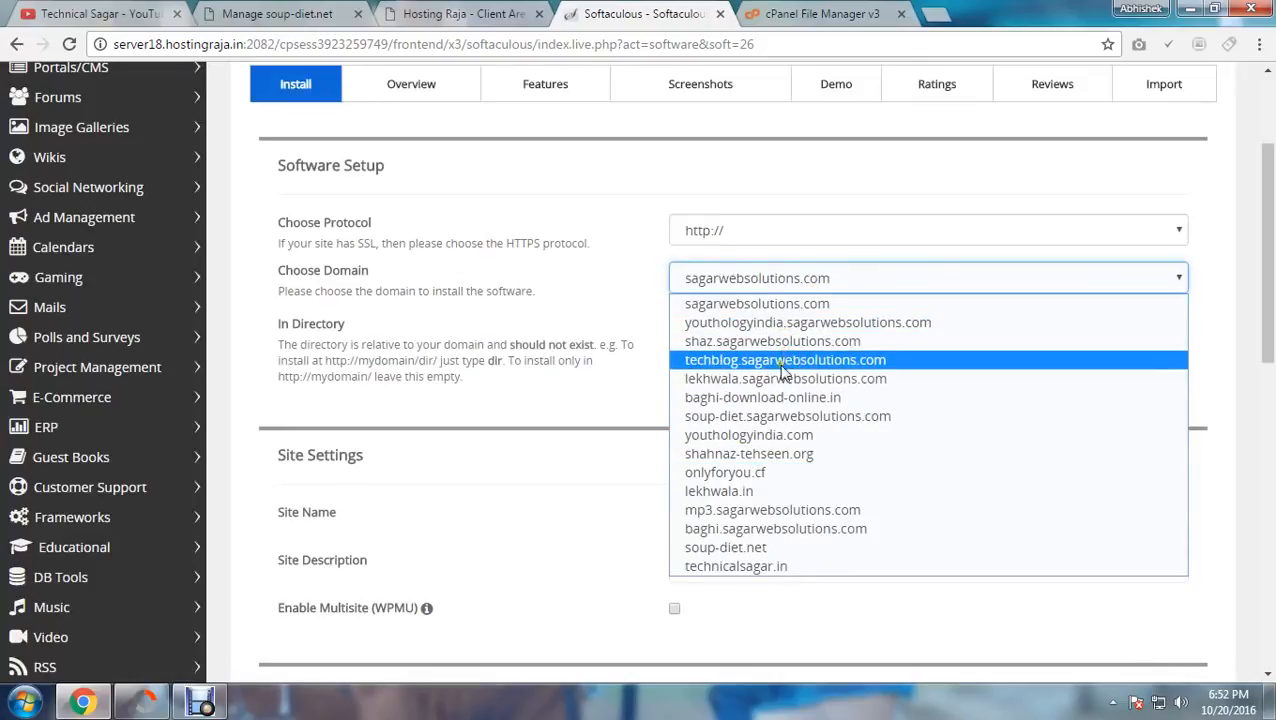
{"action": "left_click", "coordinate": [746, 547]}
{"action": "left_click", "coordinate": [751, 337]}
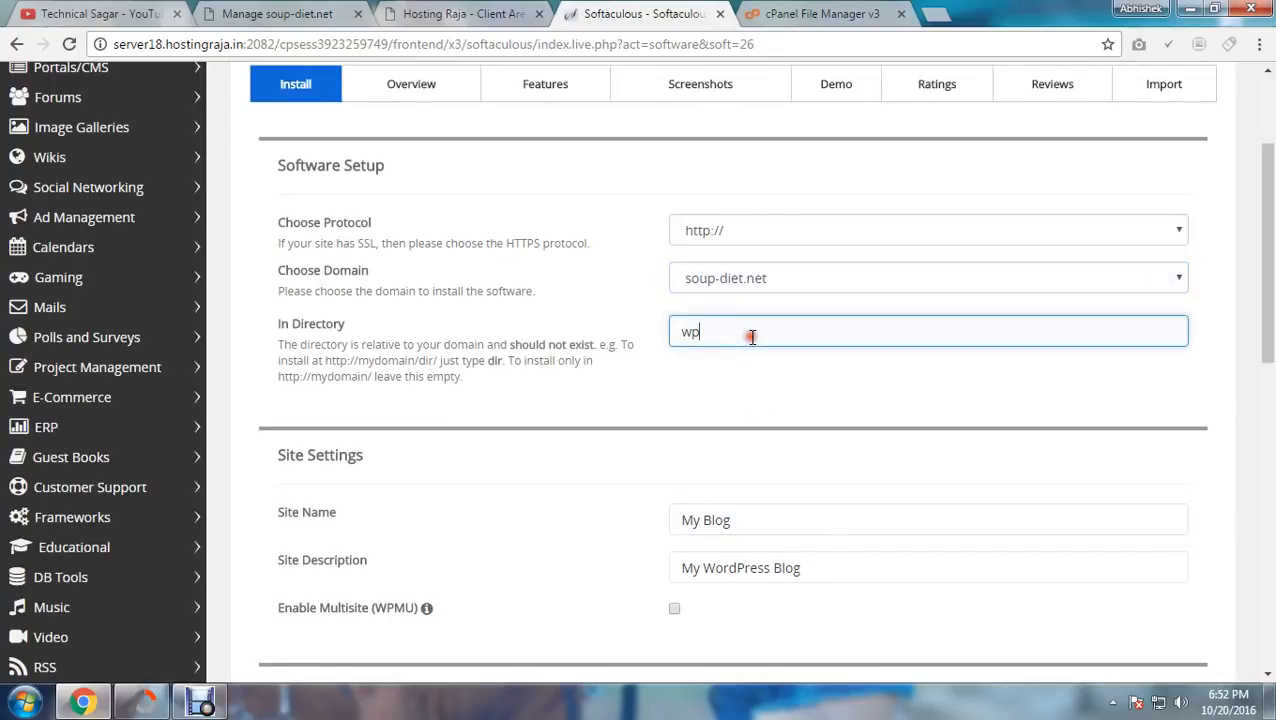
Set site name Soup Diet, description 'My soup diet website', and a new admin username
{"action": "scroll", "coordinate": [765, 350], "scroll_direction": "down", "scroll_amount": 2}
{"action": "left_click_drag", "start_coordinate": [792, 347], "coordinate": [558, 330]}
{"action": "type", "text": "Soup Diet"}
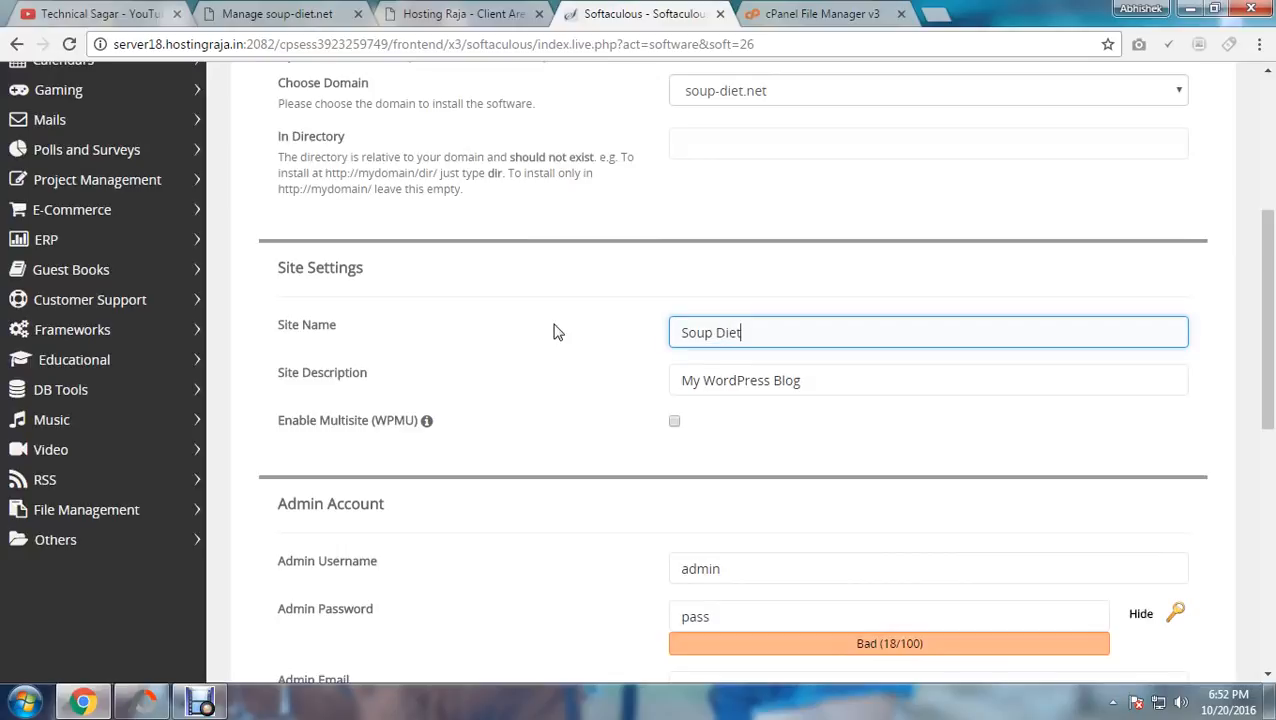
{"action": "left_click_drag", "start_coordinate": [860, 381], "coordinate": [598, 377]}
{"action": "type", "text": "My "}
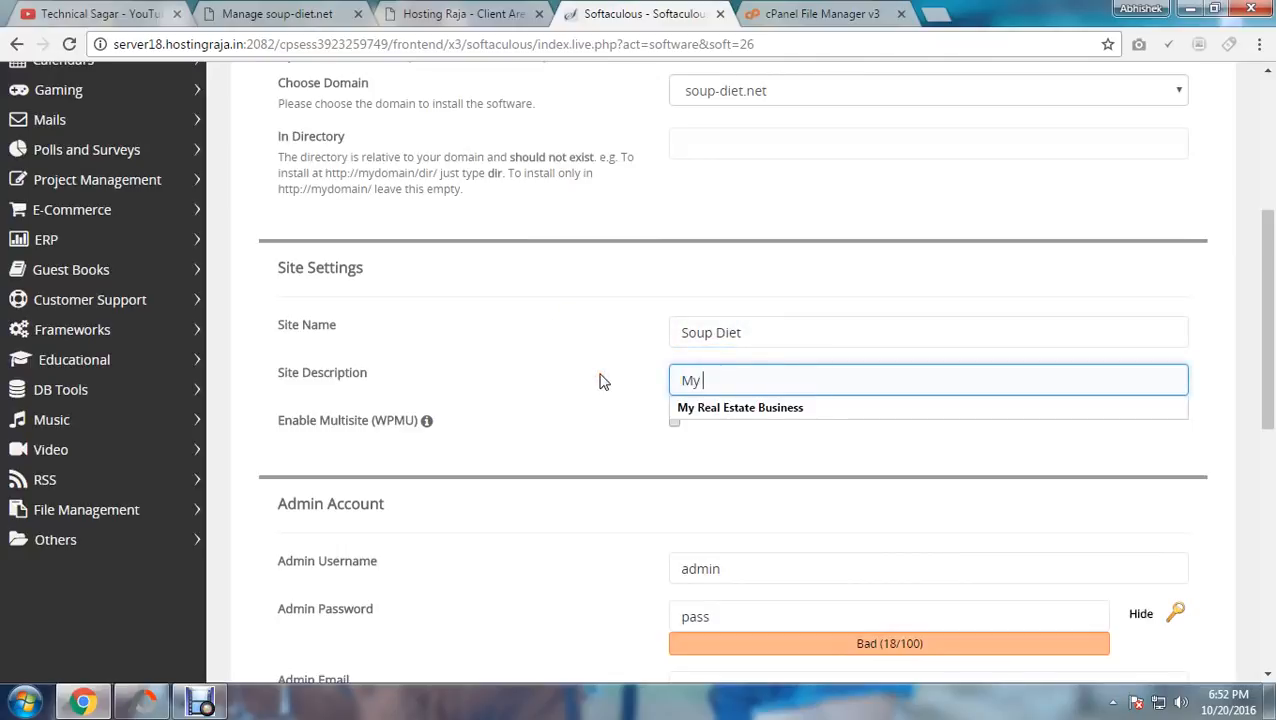
{"action": "type", "text": "soup diet website"}
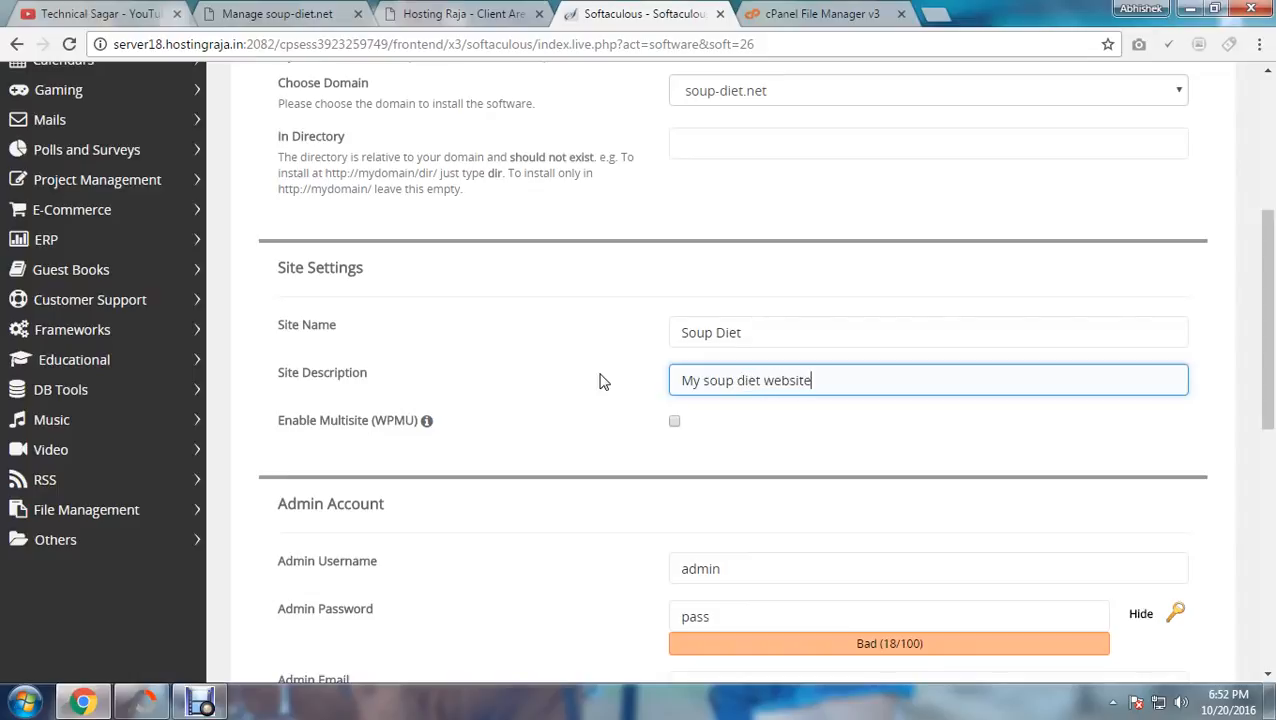
{"action": "scroll", "coordinate": [603, 381], "scroll_direction": "down", "scroll_amount": 1}
{"action": "left_click_drag", "start_coordinate": [775, 478], "coordinate": [540, 475]}
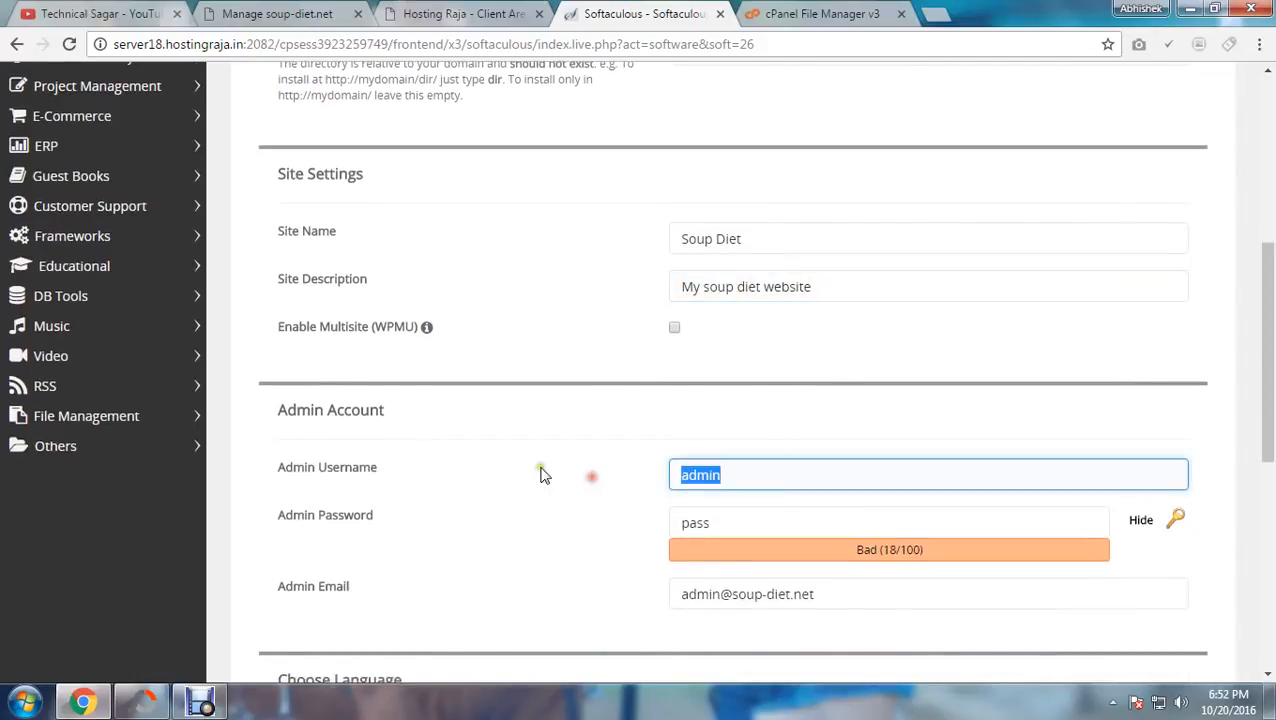
{"action": "type", "text": "technicalsagar"}
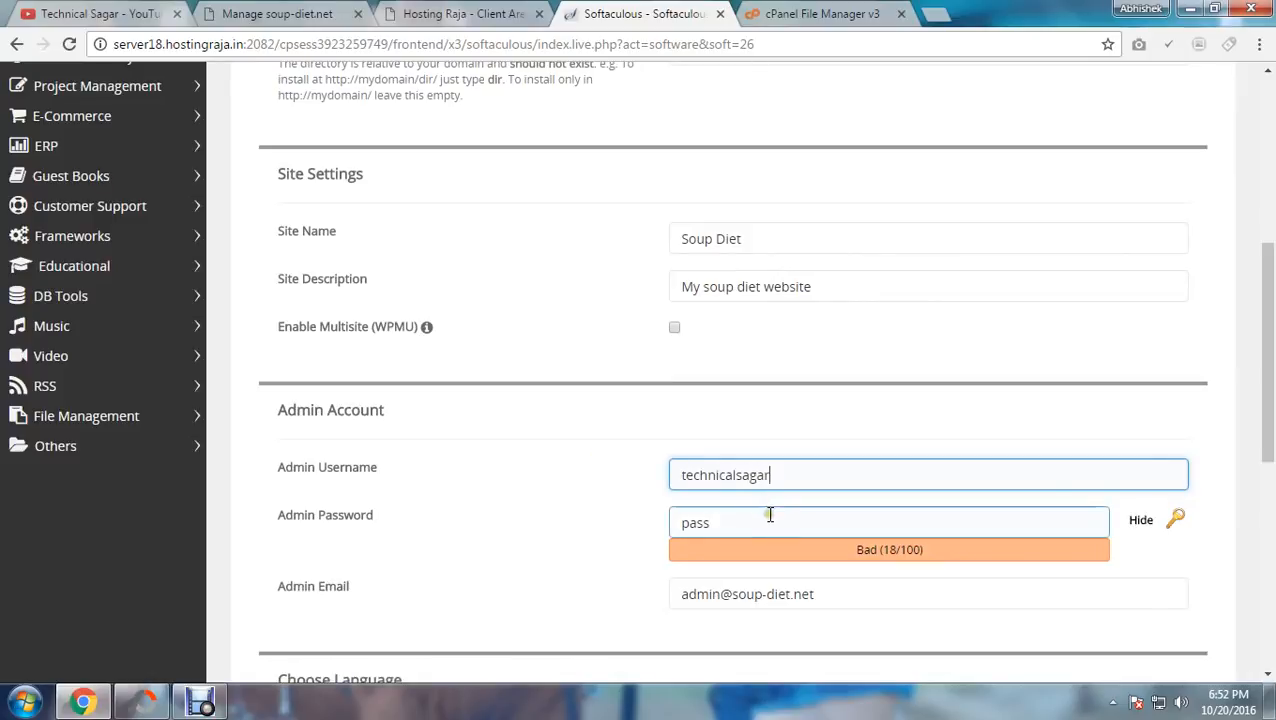
Replace the generated admin password with a custom admin password
{"action": "key", "text": "Tab"}
{"action": "left_click", "coordinate": [1174, 520]}
{"action": "left_click_drag", "start_coordinate": [954, 521], "coordinate": [712, 512]}
{"action": "key", "text": "BackSpace"}
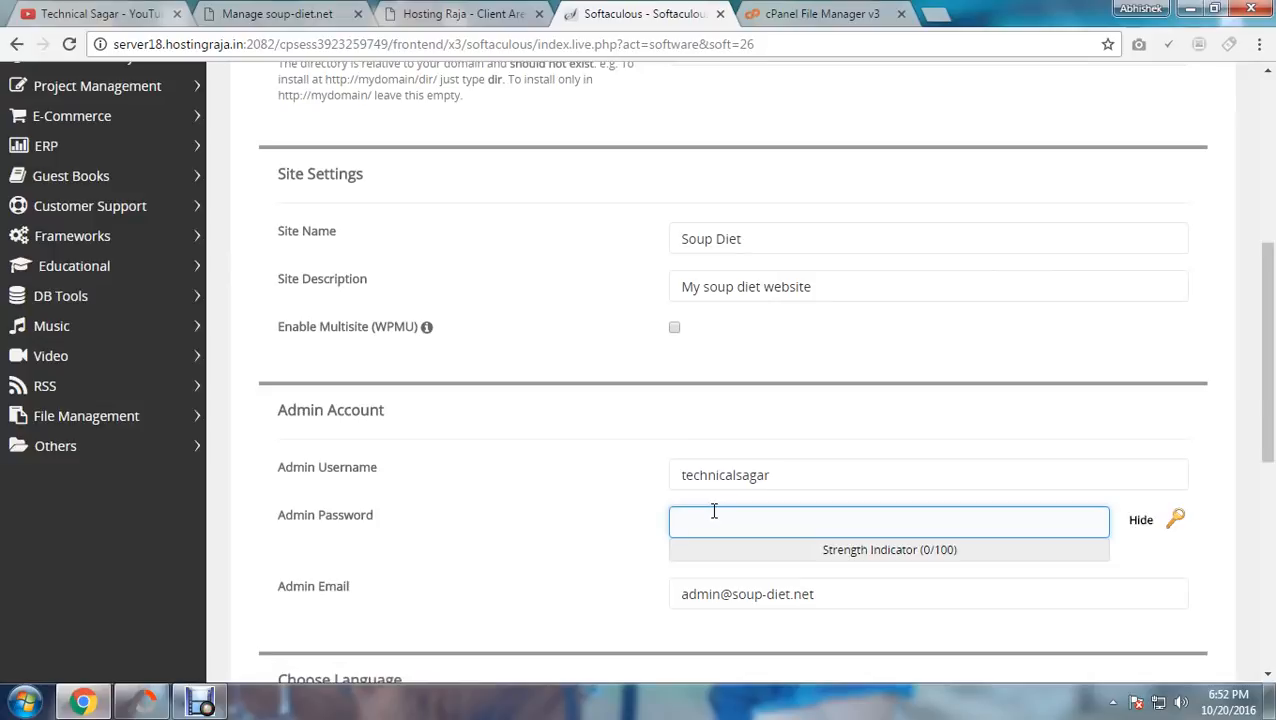
{"action": "left_click", "coordinate": [1175, 519]}
{"action": "double_click", "coordinate": [829, 514]}
{"action": "left_click", "coordinate": [1141, 521]}
{"action": "left_click", "coordinate": [883, 524]}
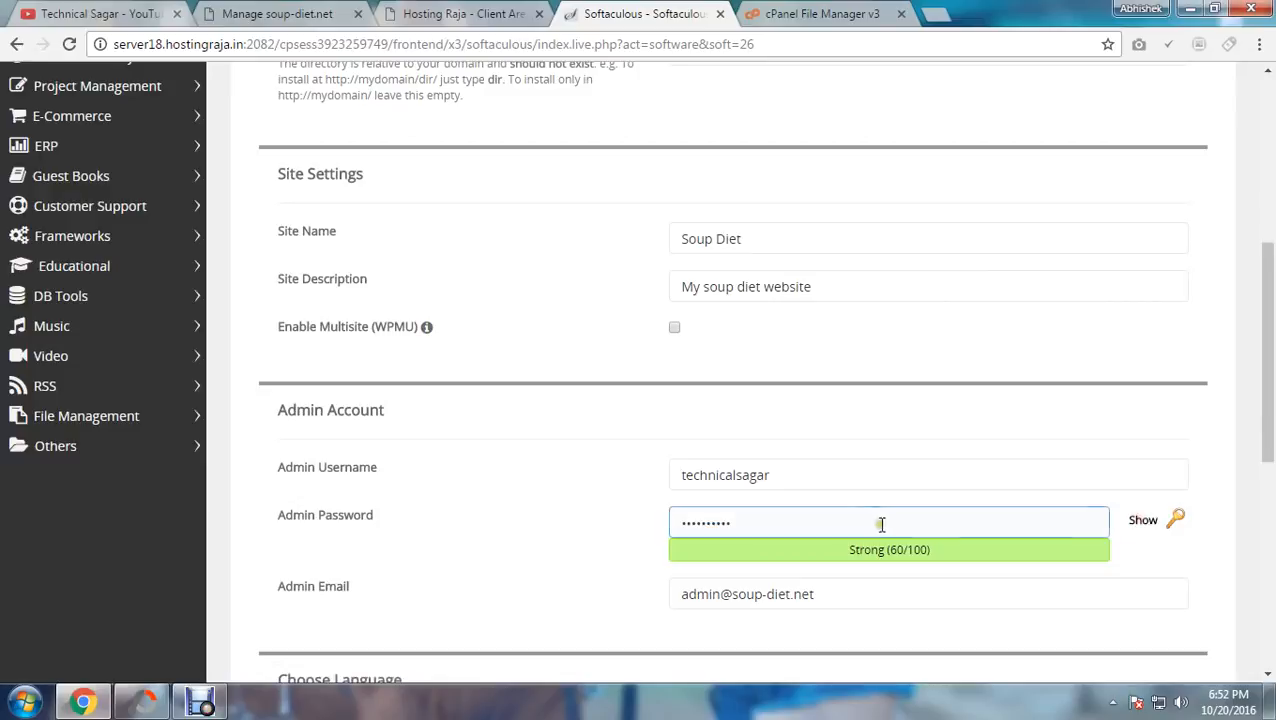
{"action": "left_click_drag", "start_coordinate": [869, 524], "coordinate": [649, 532]}
{"action": "key", "text": "BackSpace"}
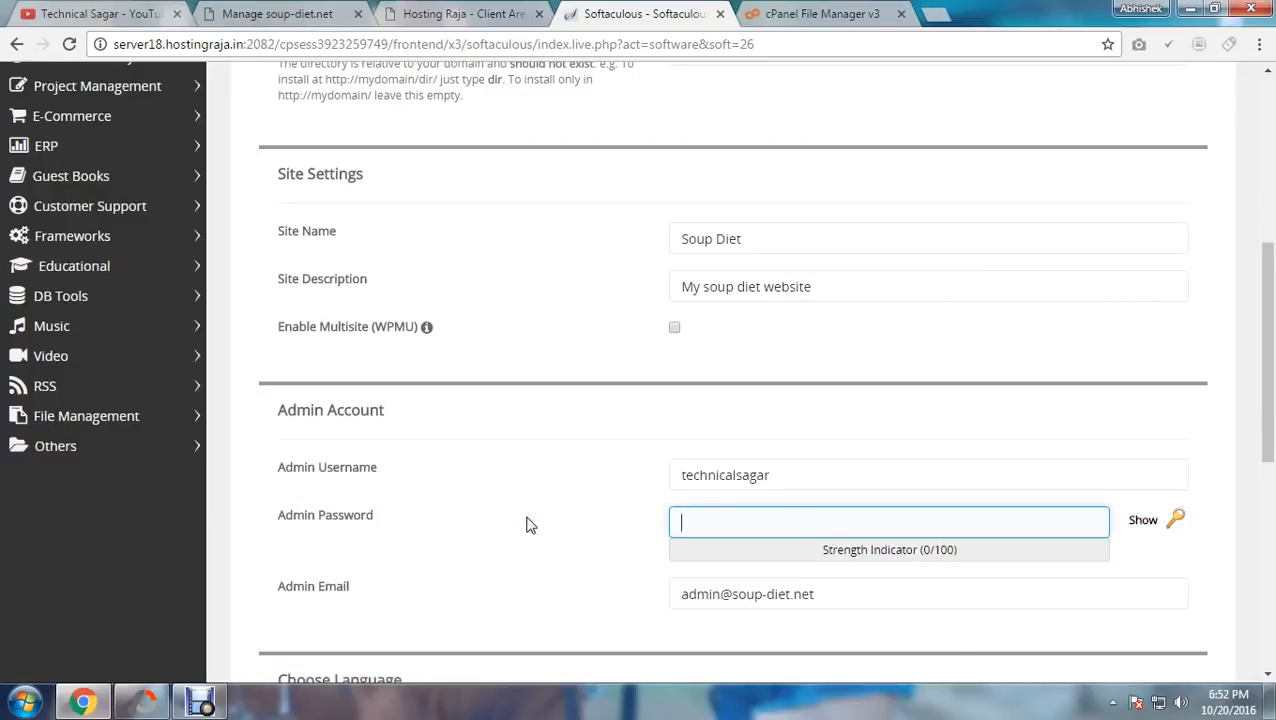
{"action": "type", "text": "•••••••••••"}
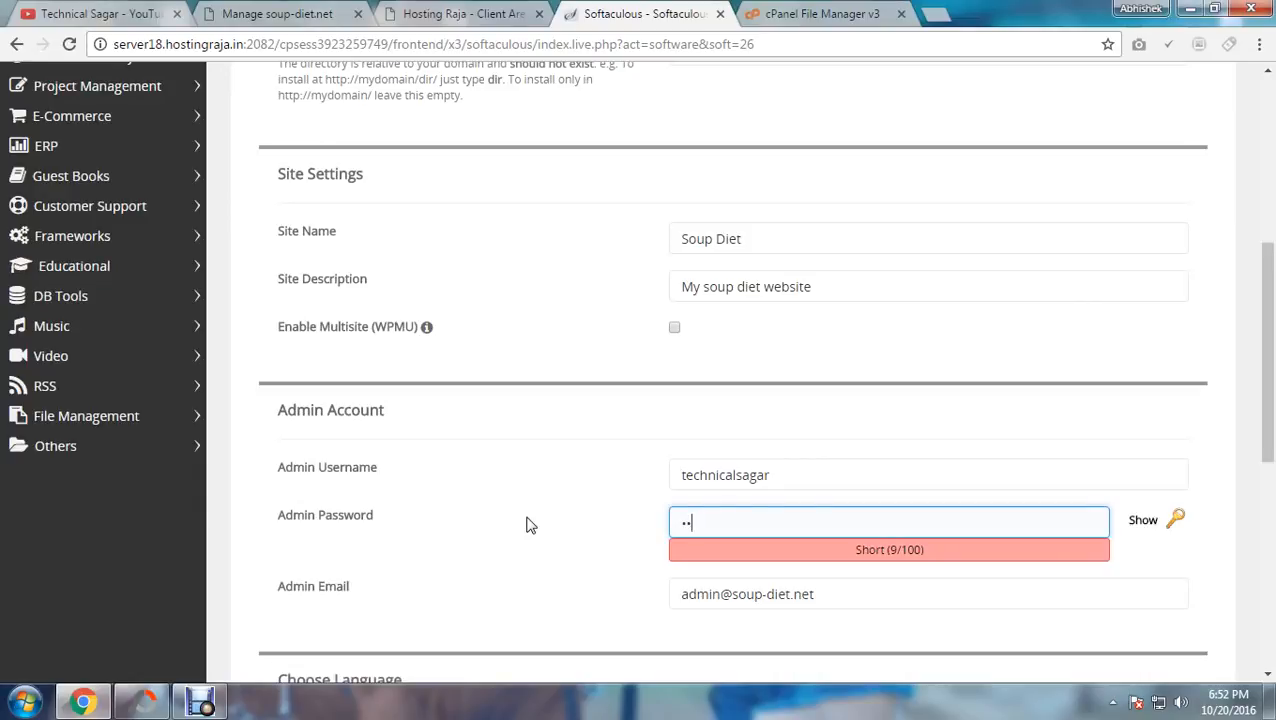
{"action": "type", "text": "•••"}
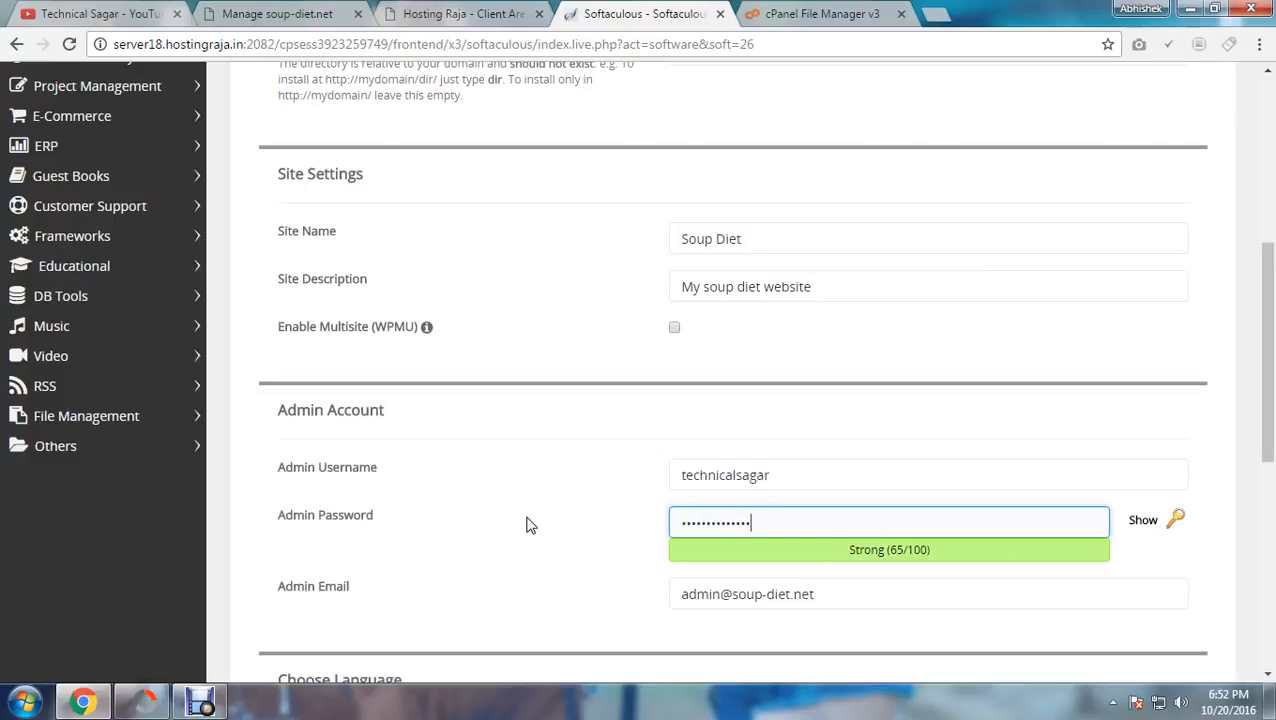
{"action": "key", "text": "BackSpace"}
{"action": "key", "text": "BackSpace"}
{"action": "key", "text": "BackSpace"}
{"action": "key", "text": "BackSpace"}
{"action": "key", "text": "BackSpace"}
{"action": "key", "text": "BackSpace"}
{"action": "key", "text": "BackSpace"}
{"action": "key", "text": "BackSpace"}
{"action": "key", "text": "BackSpace"}
{"action": "key", "text": "BackSpace"}
{"action": "key", "text": "BackSpace"}
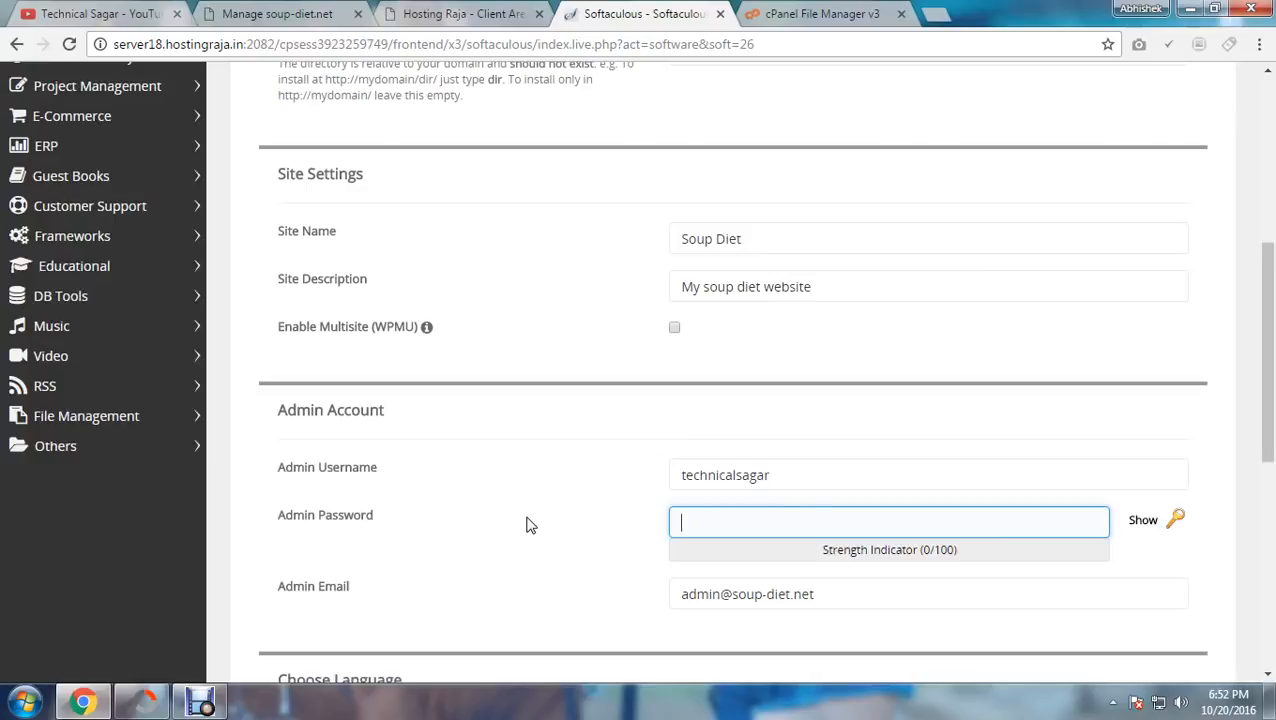
{"action": "type", "text": "••••"}
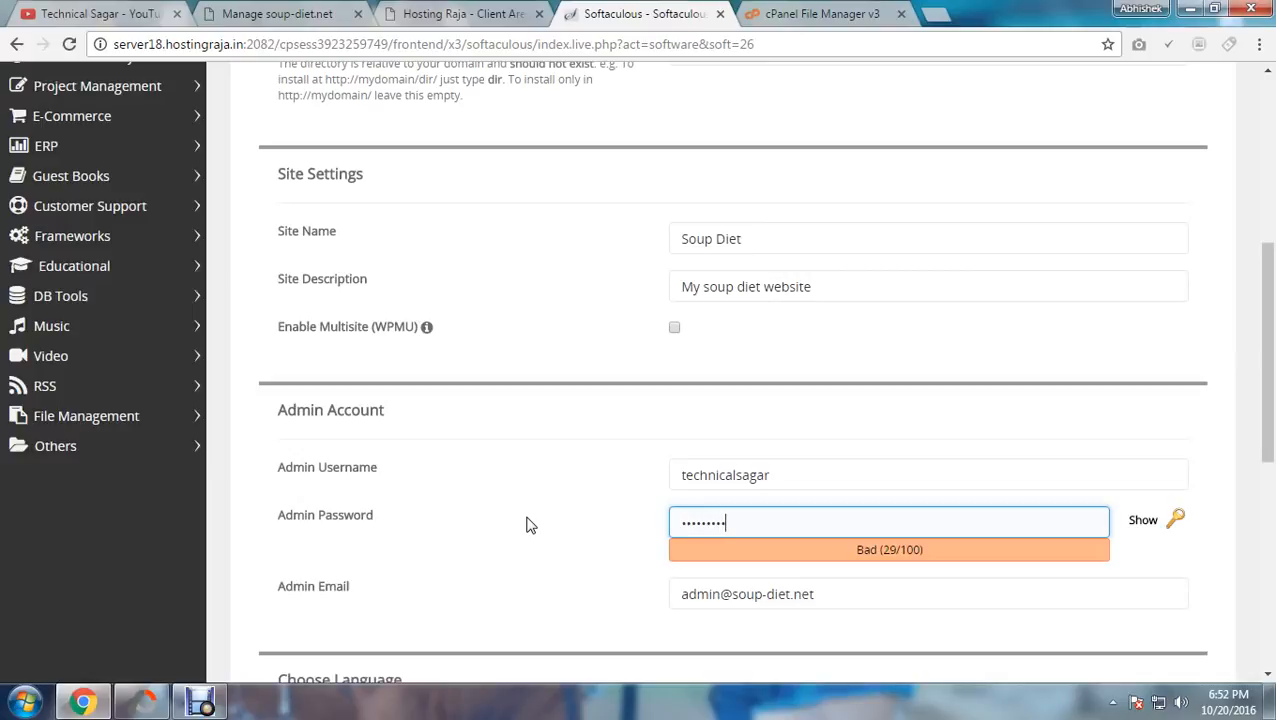
{"action": "scroll", "coordinate": [900, 530], "scroll_direction": "down", "scroll_amount": 2}
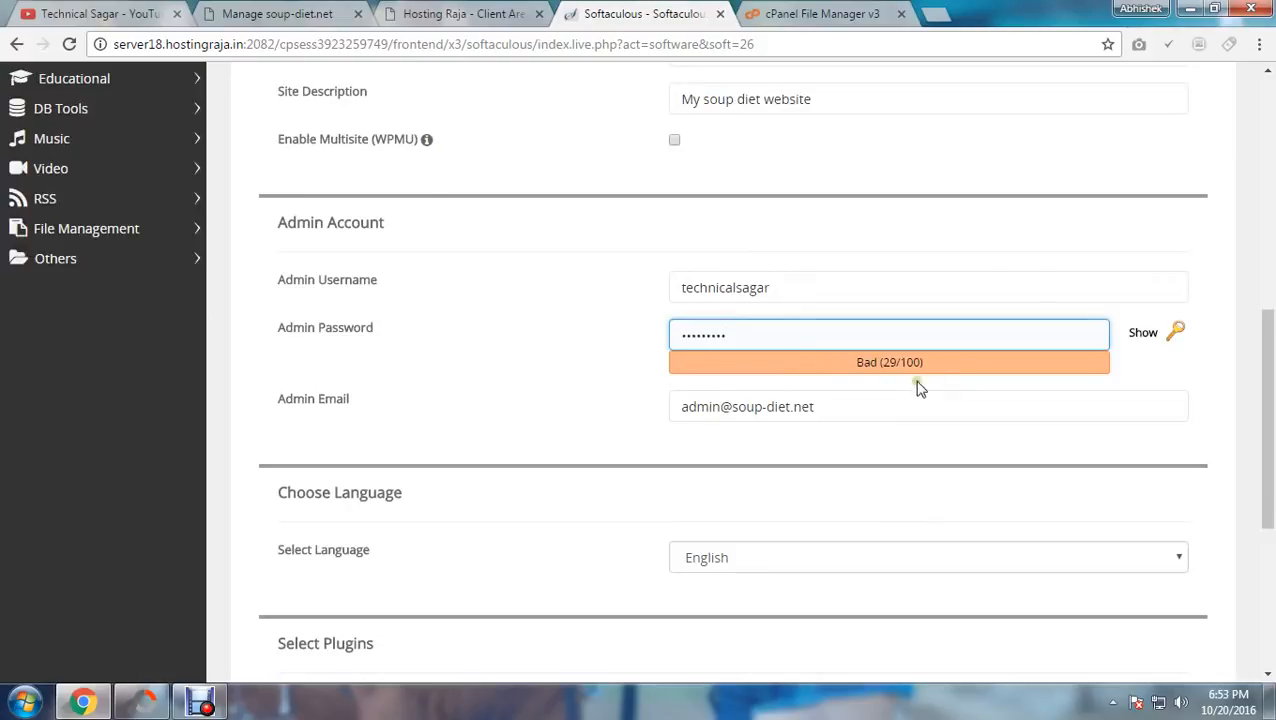
Replace the admin e-mail with the suggested address and run the WordPress install
{"action": "left_click", "coordinate": [743, 410]}
{"action": "triple_click", "coordinate": [743, 410]}
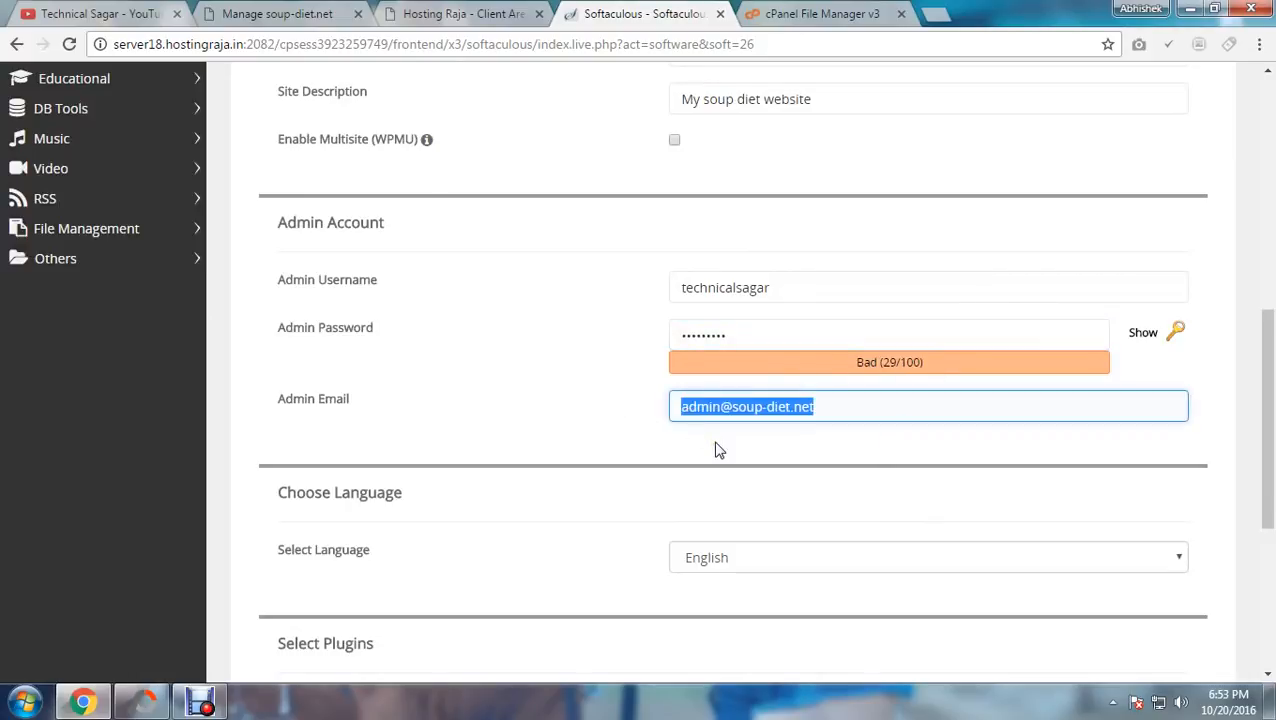
{"action": "type", "text": "saga"}
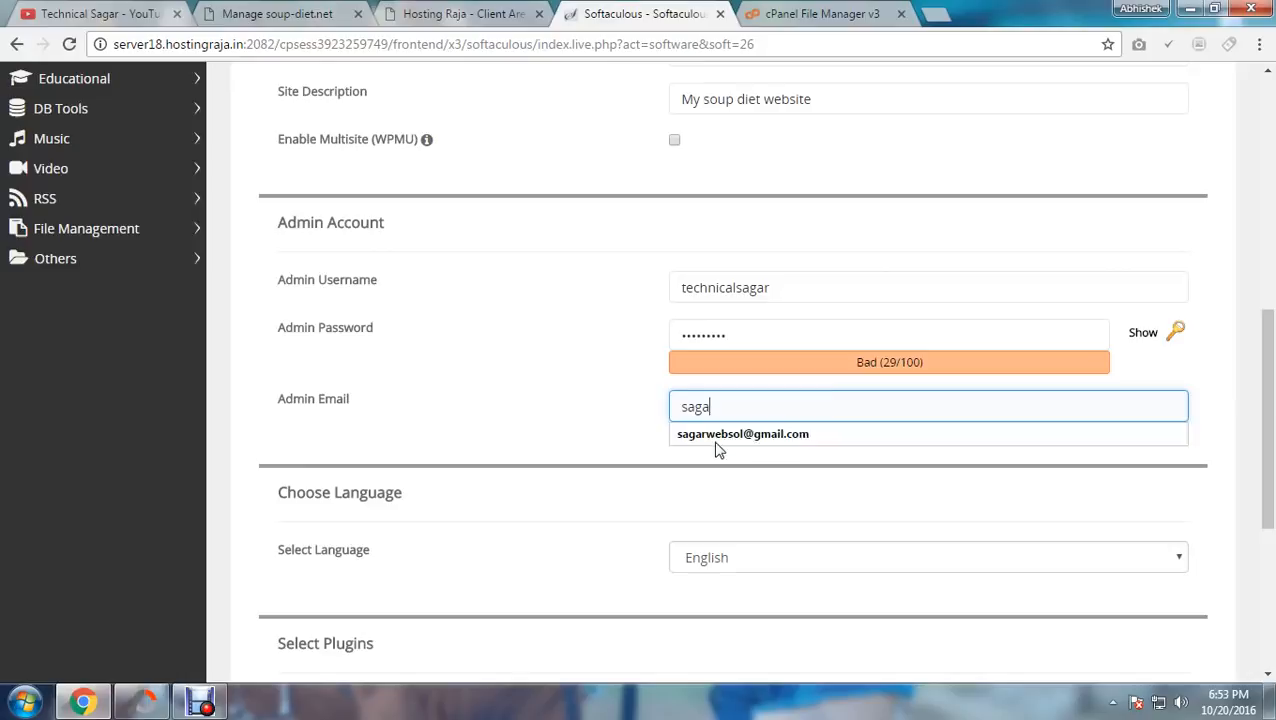
{"action": "left_click", "coordinate": [716, 436]}
{"action": "scroll", "coordinate": [501, 427], "scroll_direction": "down", "scroll_amount": 2}
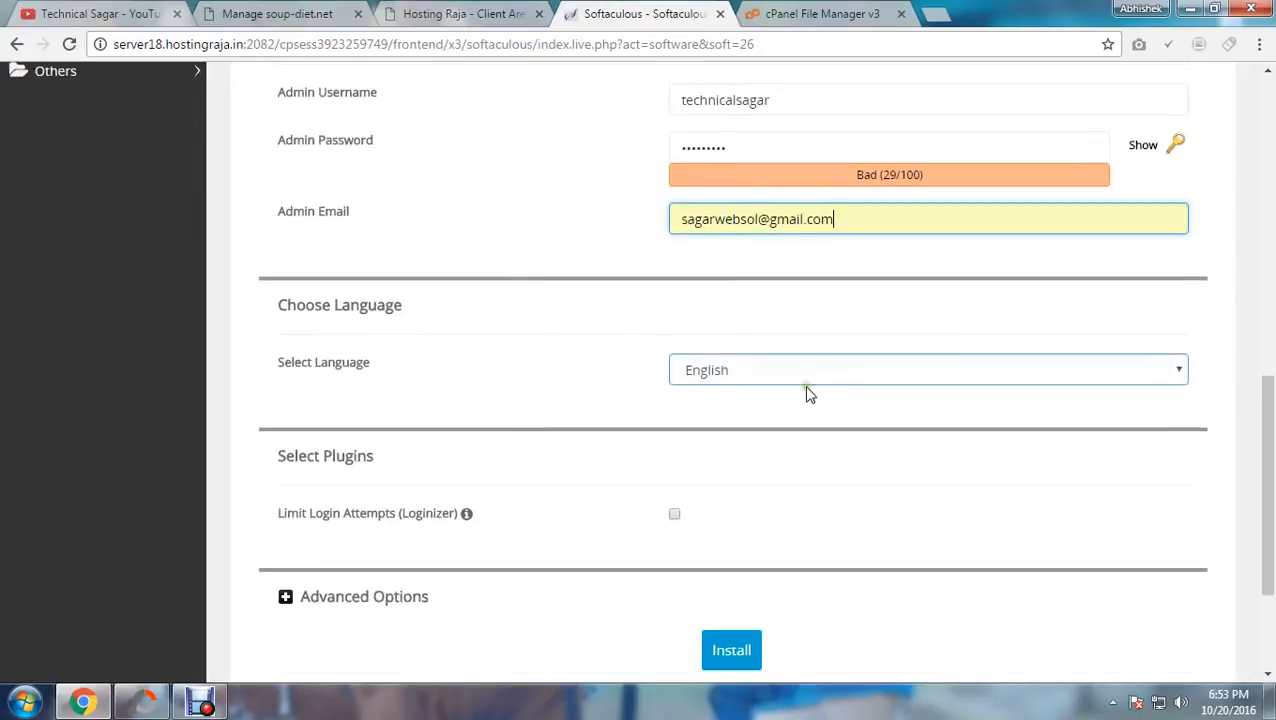
{"action": "scroll", "coordinate": [664, 393], "scroll_direction": "down", "scroll_amount": 2}
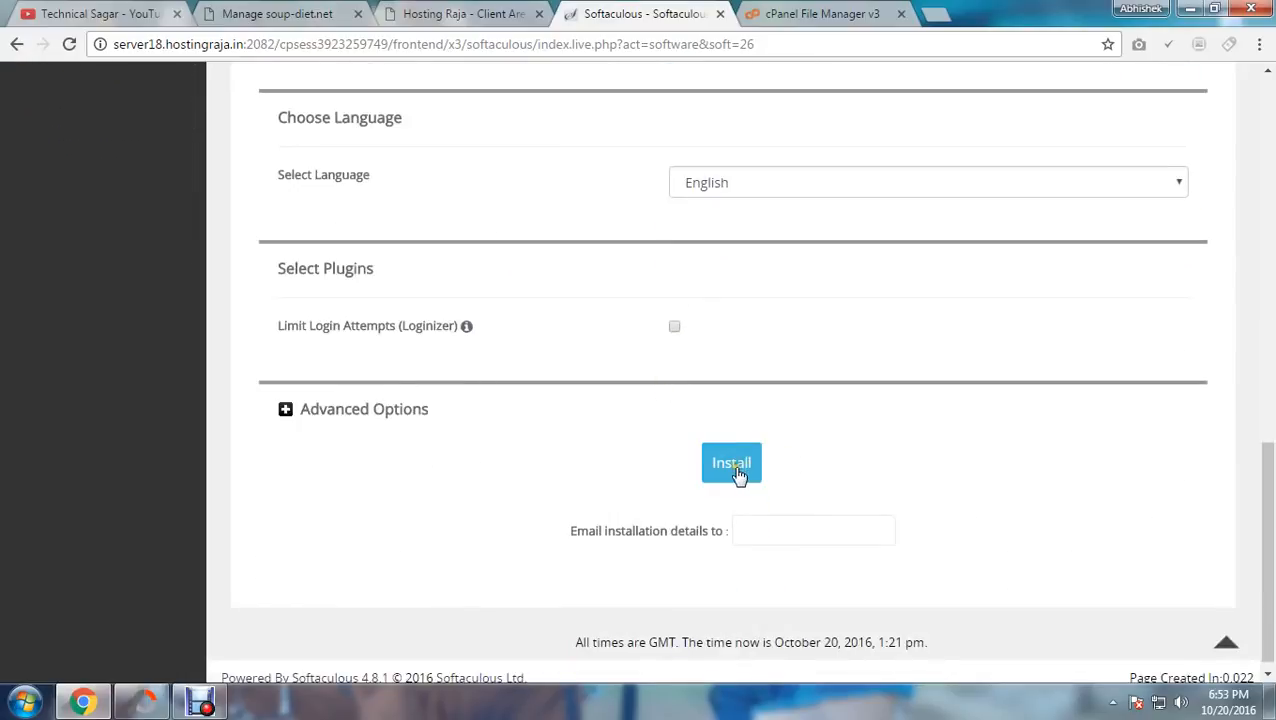
{"action": "left_click", "coordinate": [736, 472]}
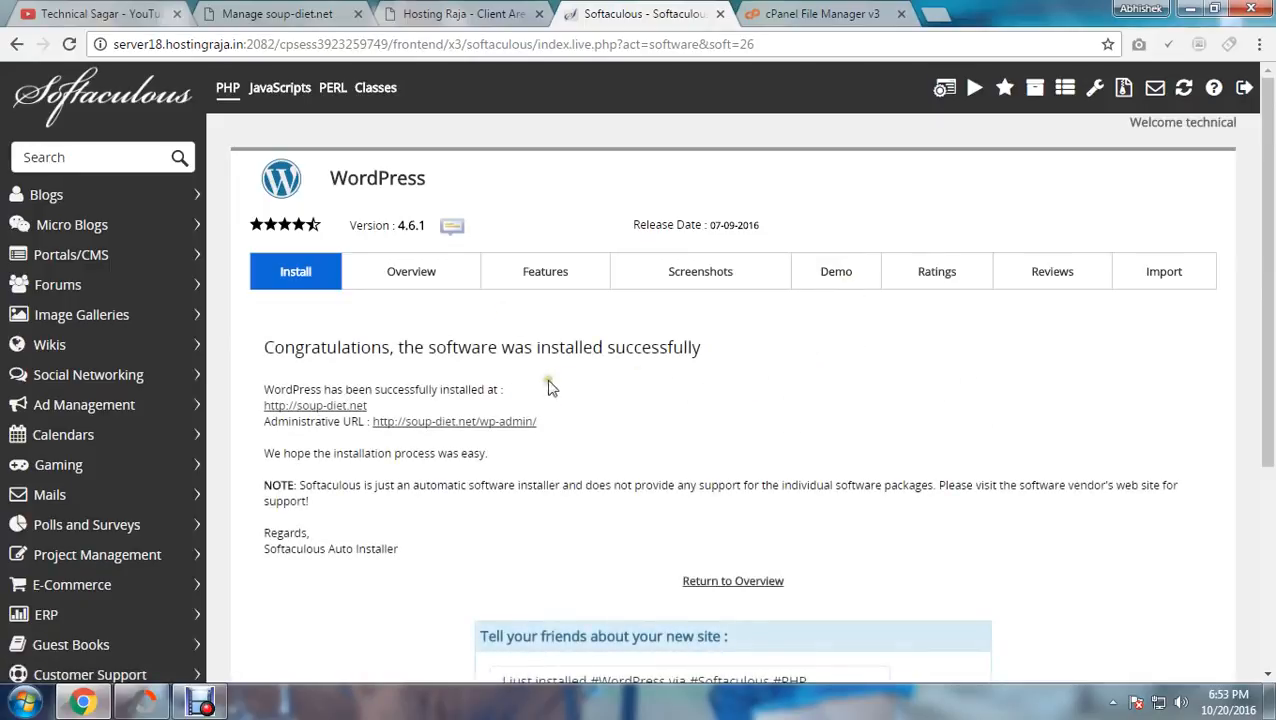
{"action": "left_click", "coordinate": [724, 373]}
{"action": "left_click", "coordinate": [723, 345]}
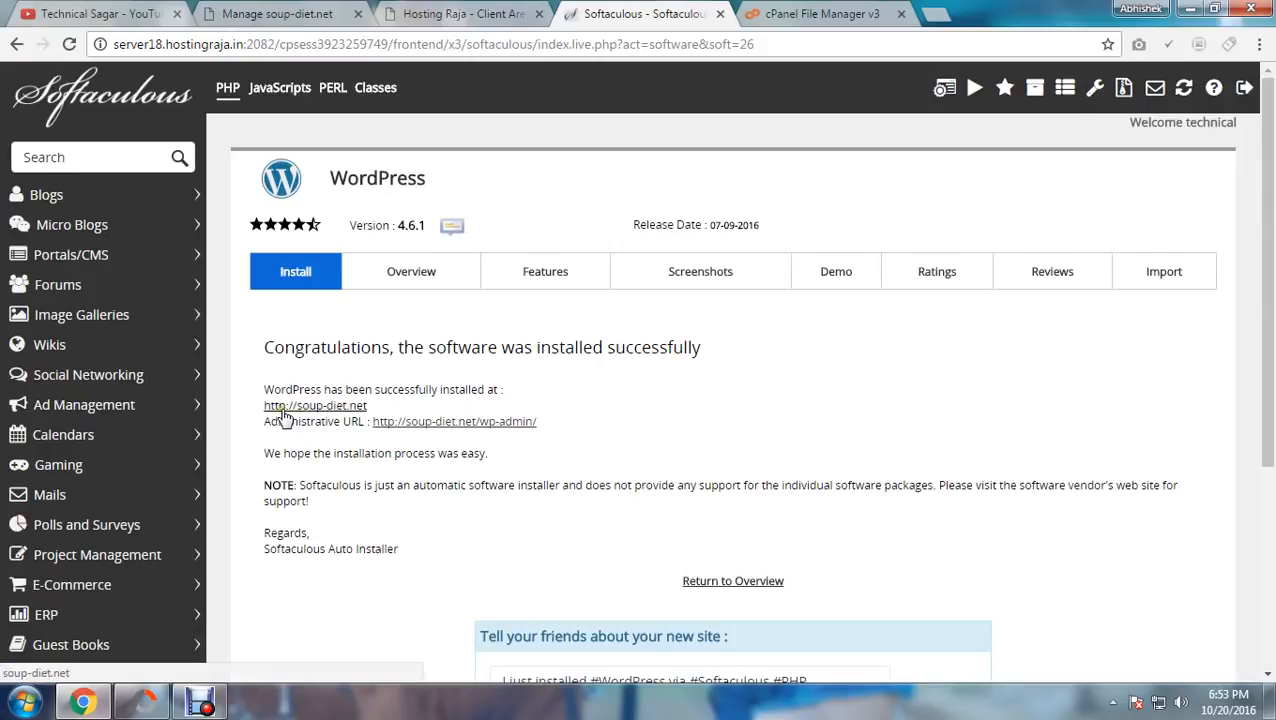
{"action": "right_click", "coordinate": [331, 407]}
{"action": "left_click", "coordinate": [365, 416]}
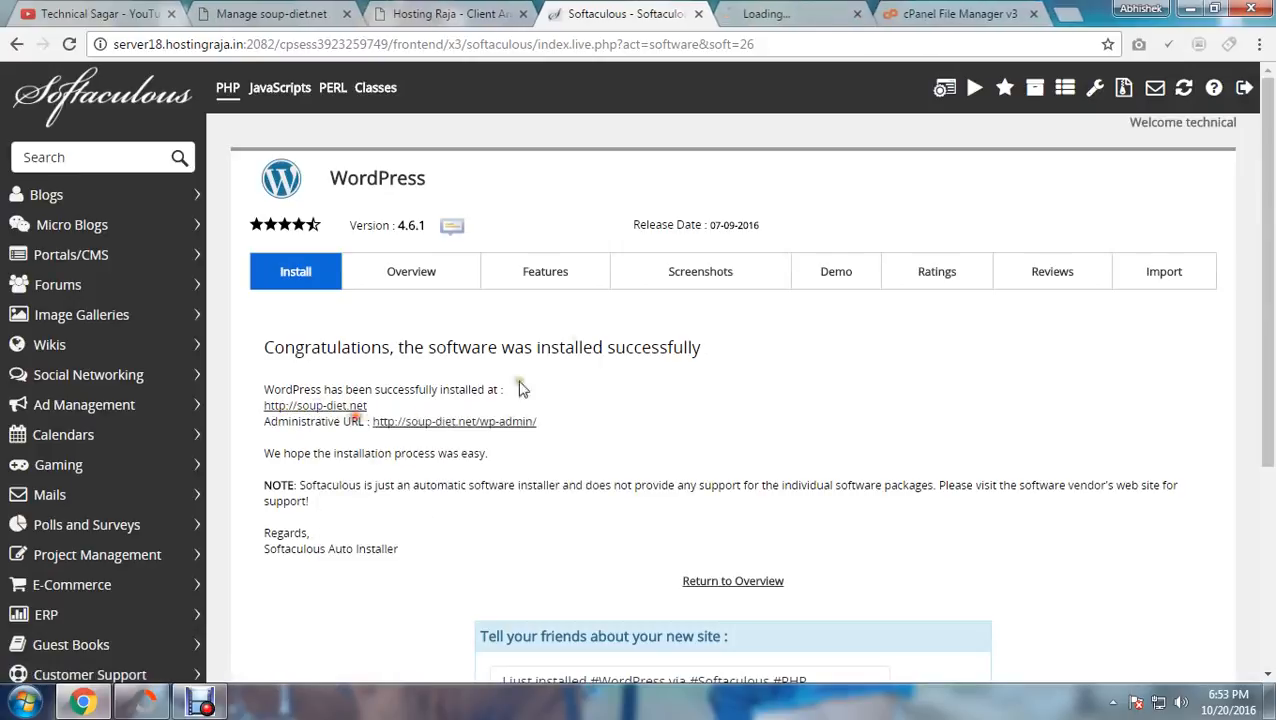
{"action": "left_click", "coordinate": [765, 14]}
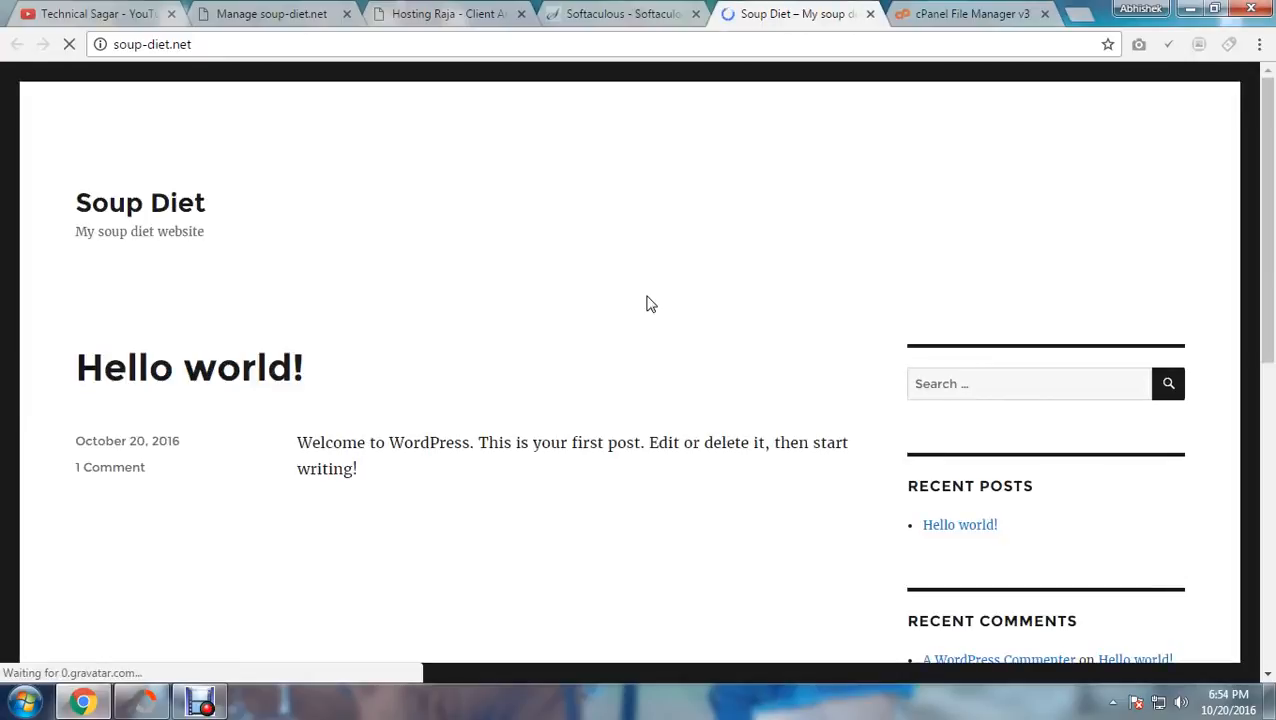
{"action": "scroll", "coordinate": [239, 296], "scroll_direction": "down", "scroll_amount": 4}
{"action": "scroll", "coordinate": [242, 340], "scroll_direction": "up", "scroll_amount": 4}
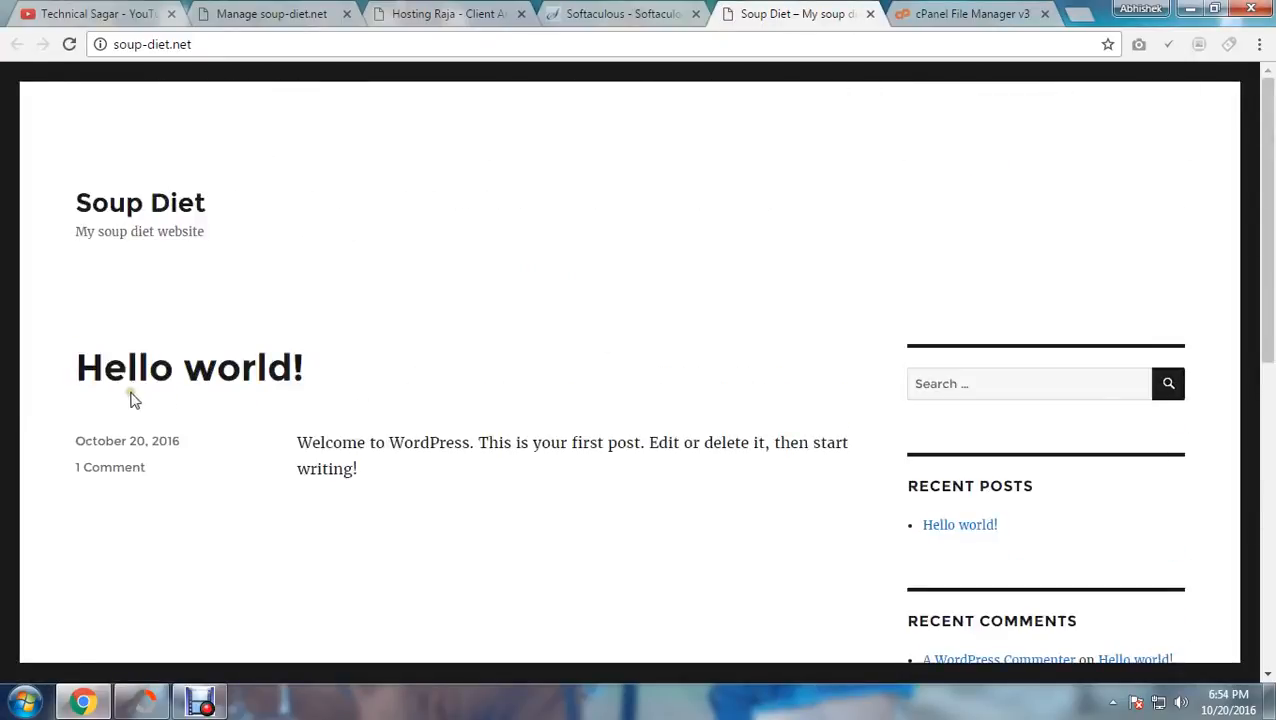
{"action": "scroll", "coordinate": [162, 402], "scroll_direction": "down", "scroll_amount": 6}
{"action": "scroll", "coordinate": [444, 476], "scroll_direction": "up", "scroll_amount": 6}
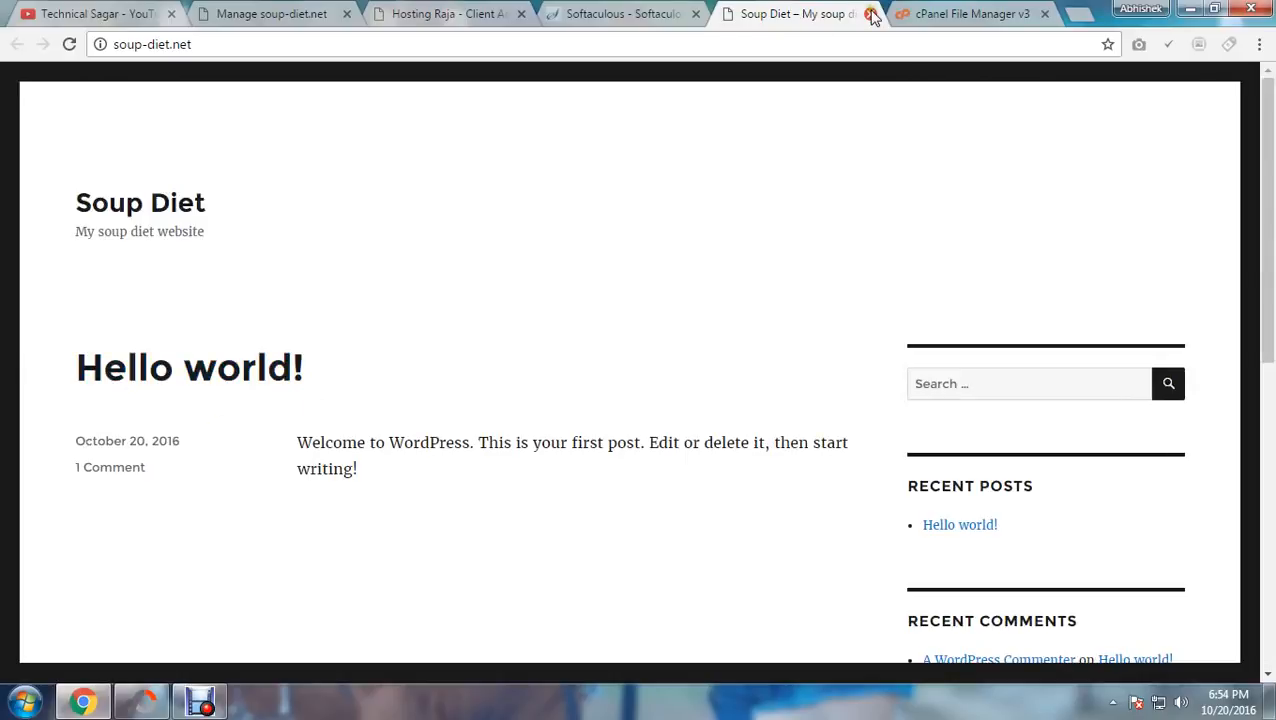
{"action": "left_click", "coordinate": [220, 44]}
{"action": "left_click", "coordinate": [273, 48]}
{"action": "left_click", "coordinate": [870, 14]}
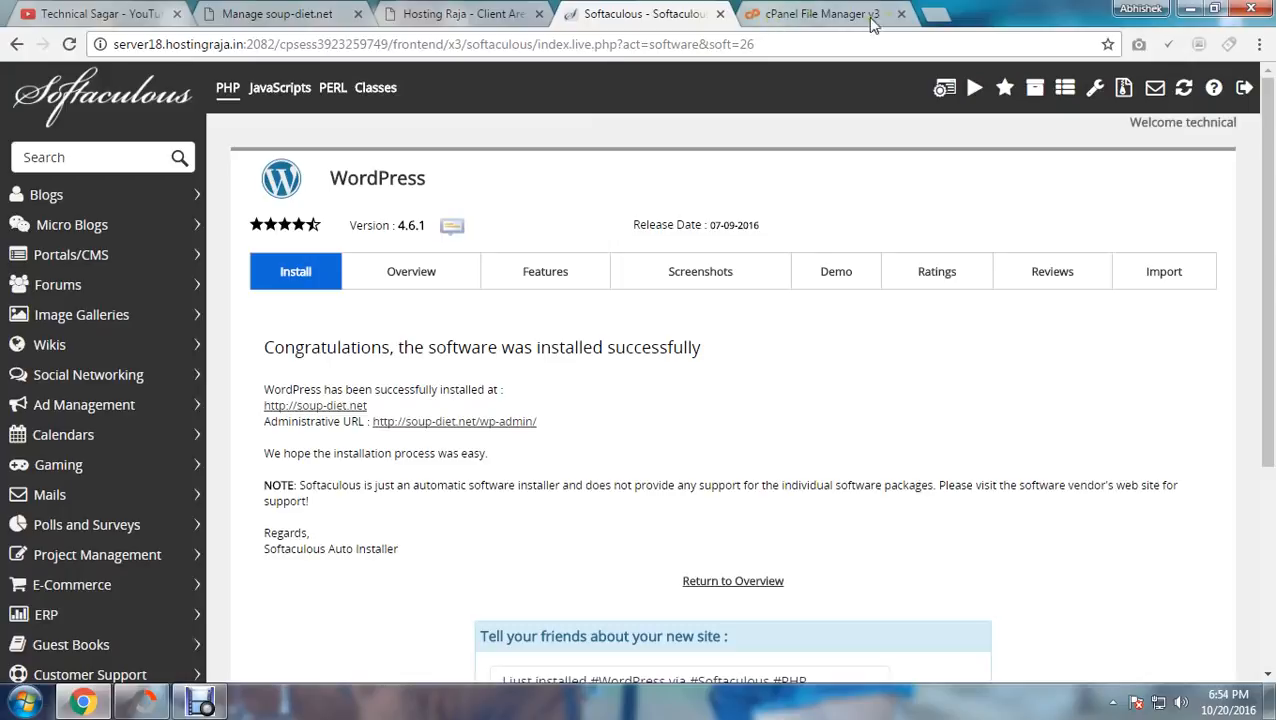
Go to soup-diet.net/wp-admin in a new browser tab
{"action": "left_click", "coordinate": [935, 14]}
{"action": "type", "text": "soup-diet.net"}
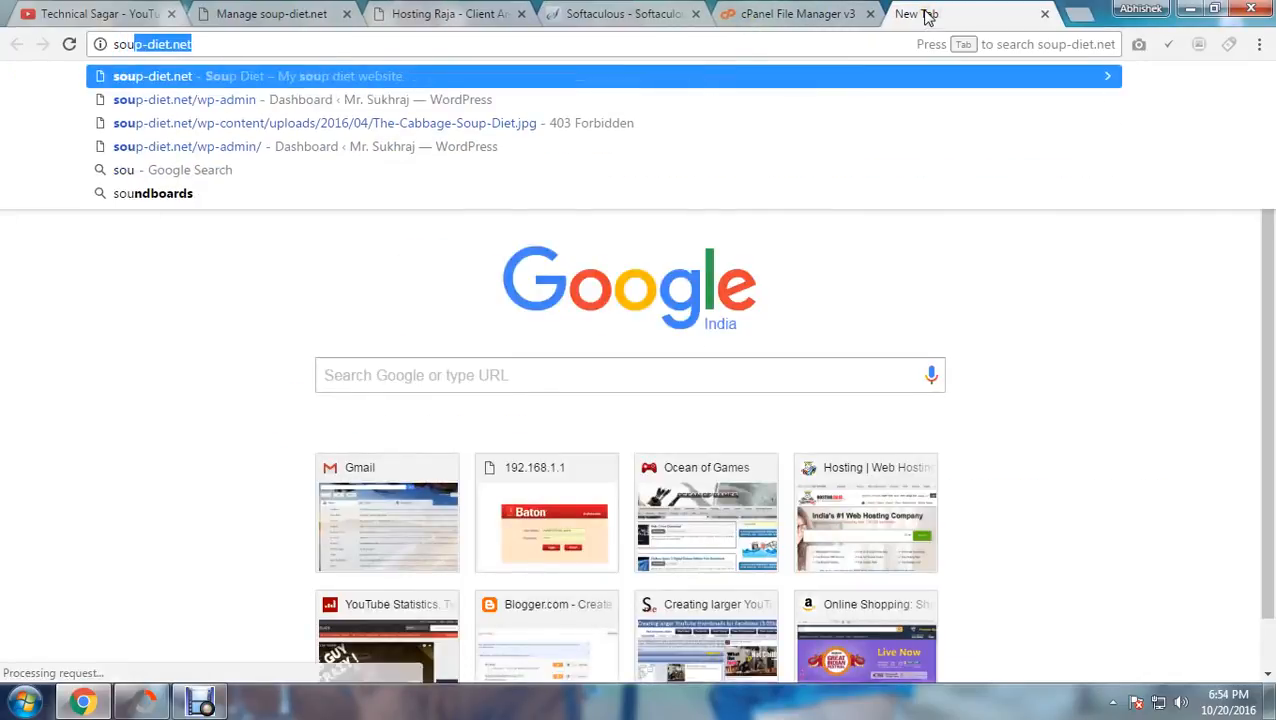
{"action": "key", "text": "End"}
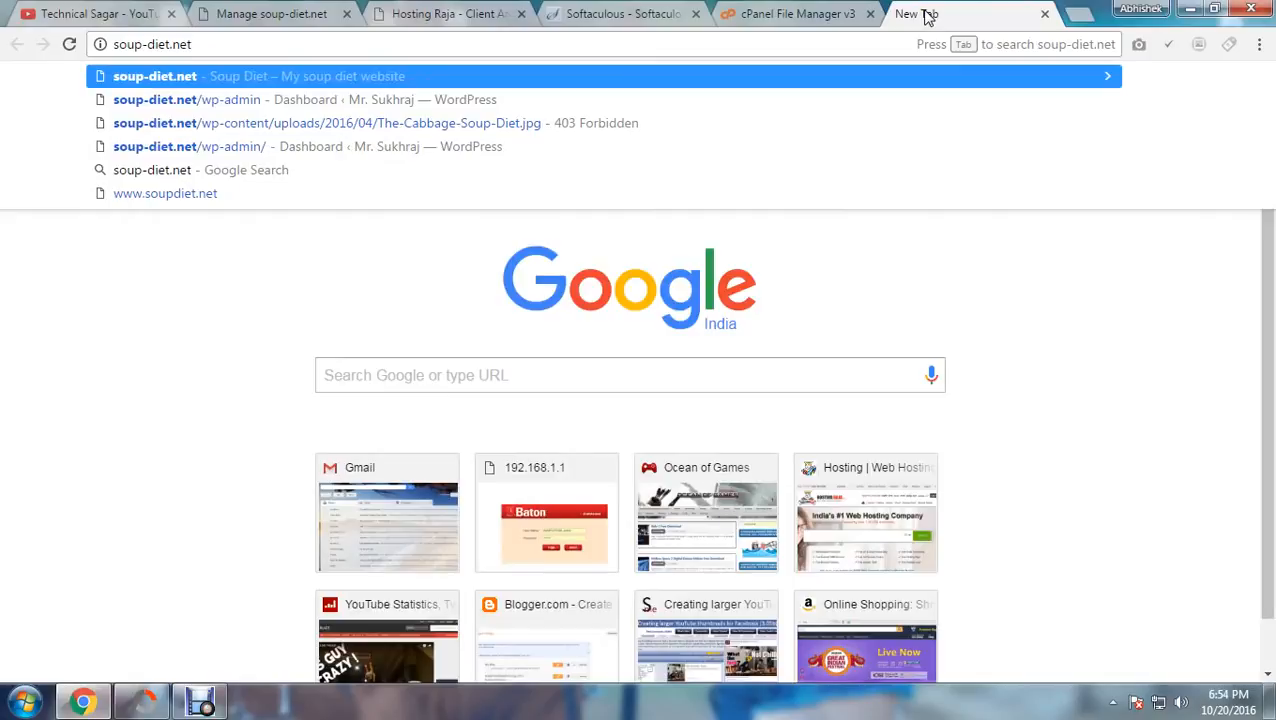
{"action": "type", "text": "/"}
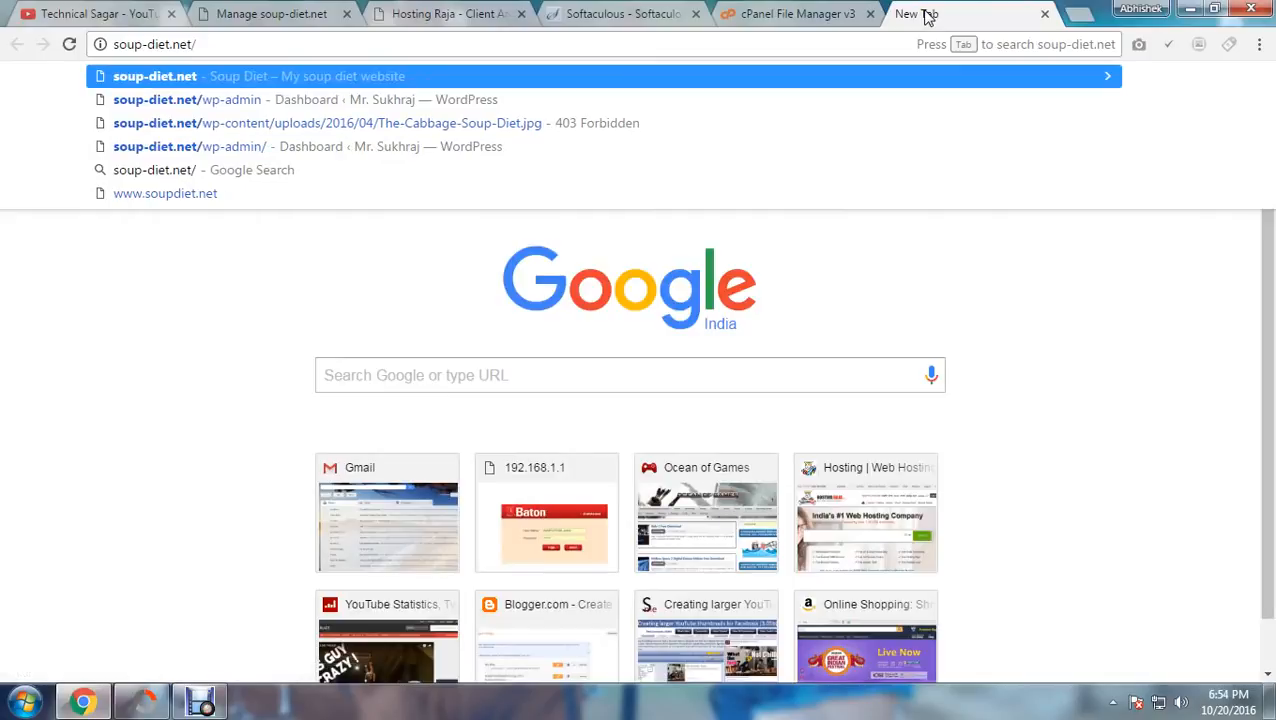
{"action": "type", "text": "wp-admin"}
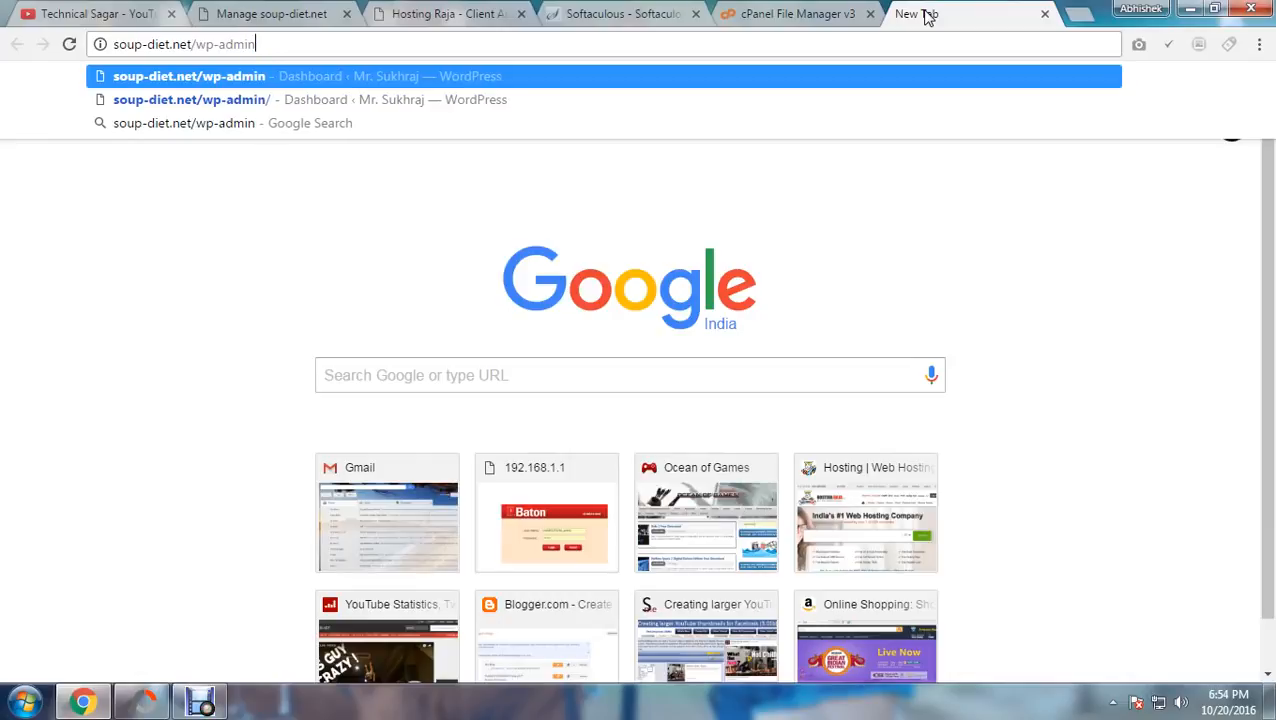
{"action": "key", "text": "Return"}
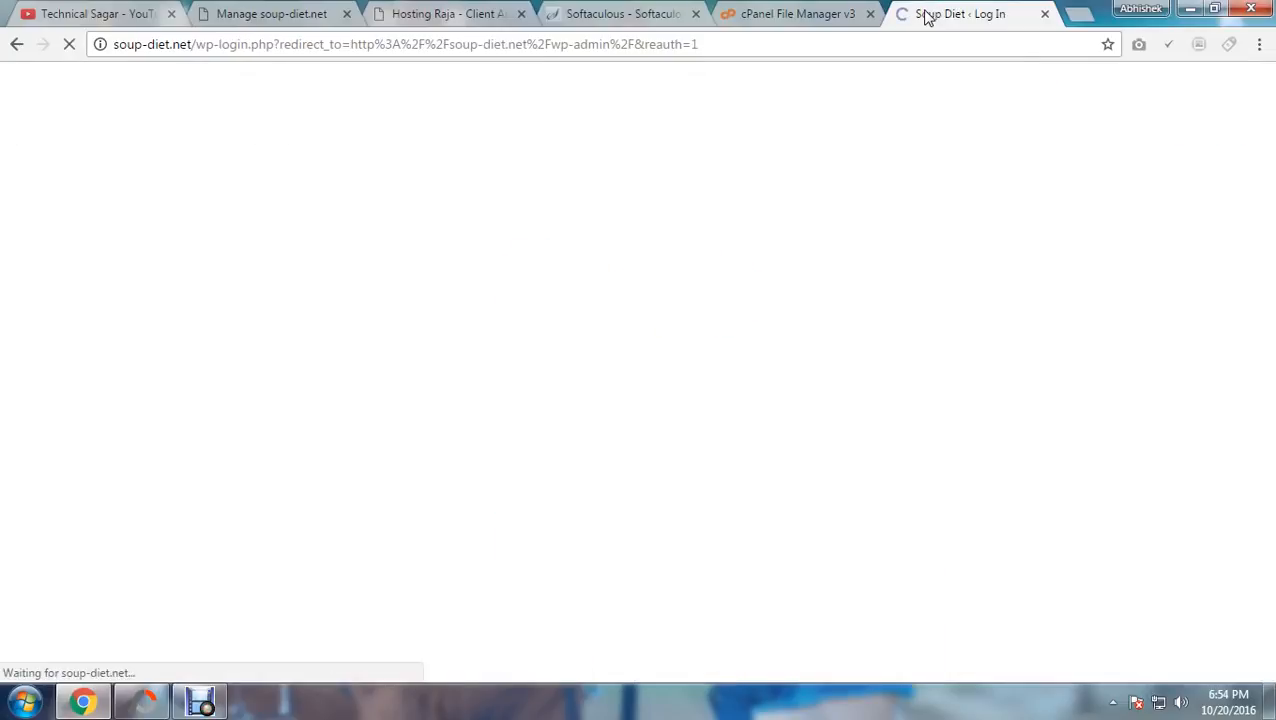
Clear the autofilled credentials, enter the site's admin username and password, and log in
{"action": "key", "text": "BackSpace"}
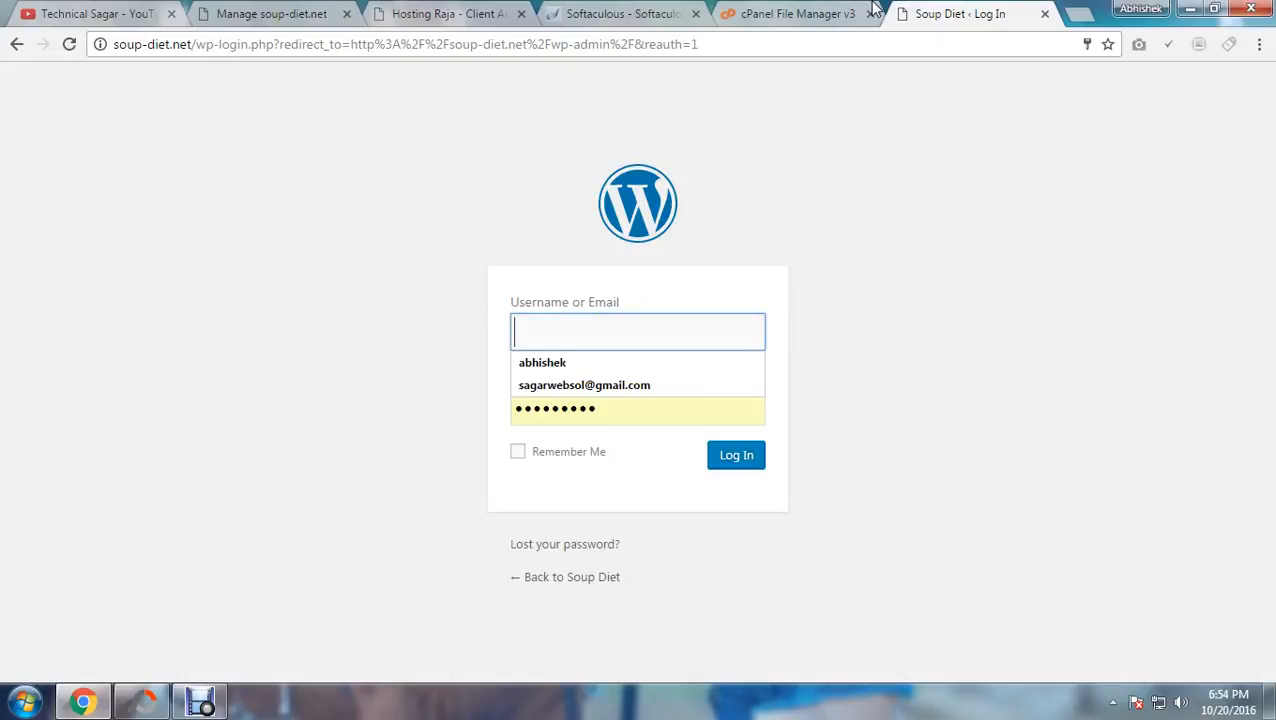
{"action": "left_click", "coordinate": [629, 407]}
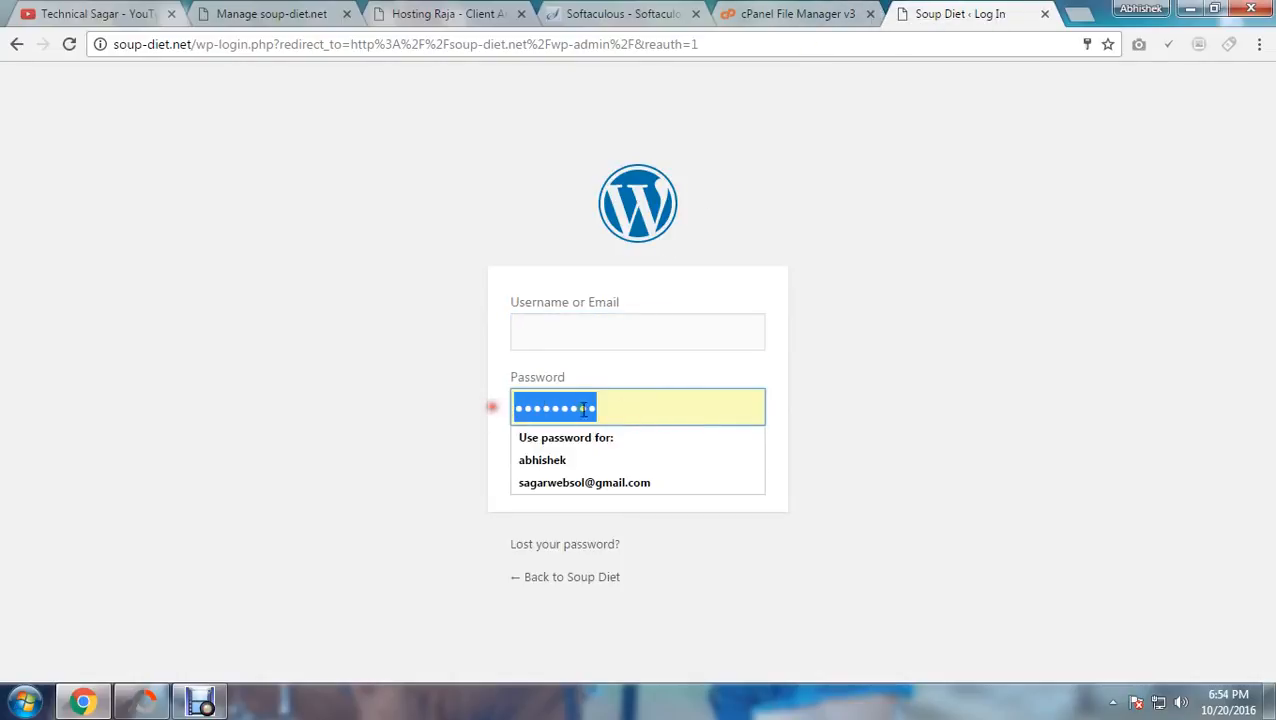
{"action": "key", "text": "BackSpace"}
{"action": "left_click", "coordinate": [637, 329]}
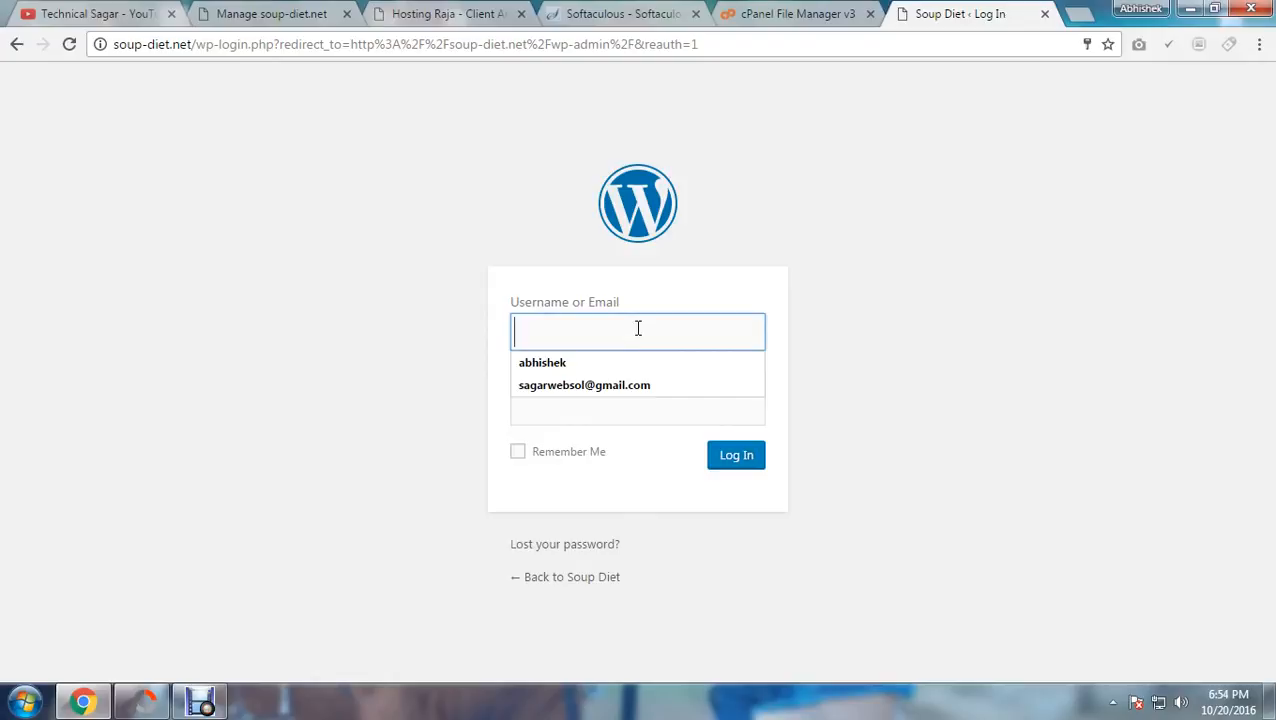
{"action": "type", "text": "technicalsagar"}
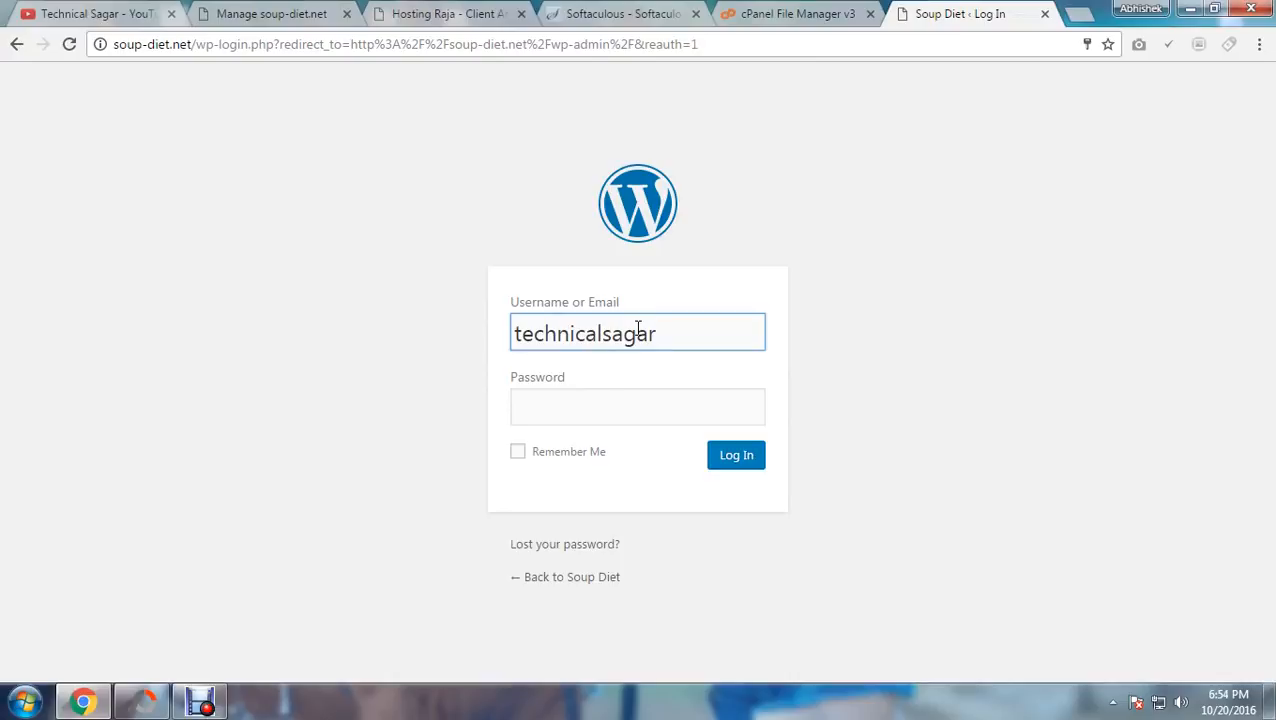
{"action": "left_click", "coordinate": [606, 403]}
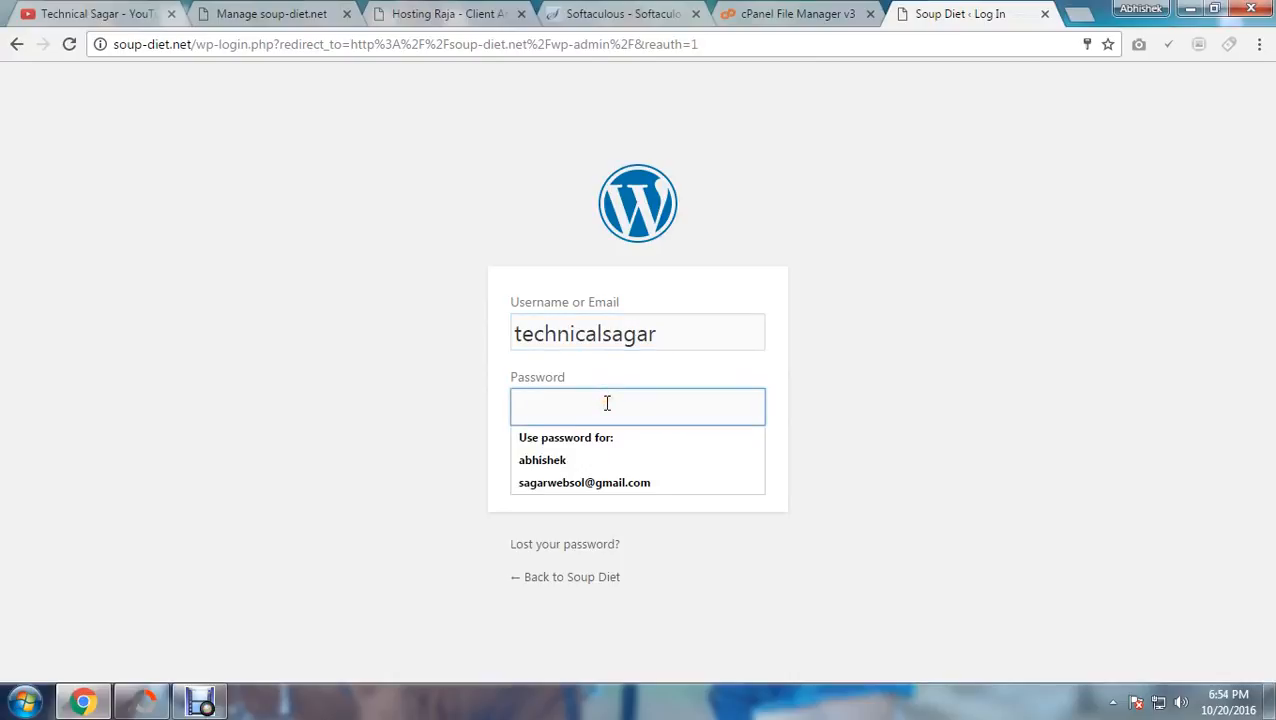
{"action": "type", "text": "•••••••"}
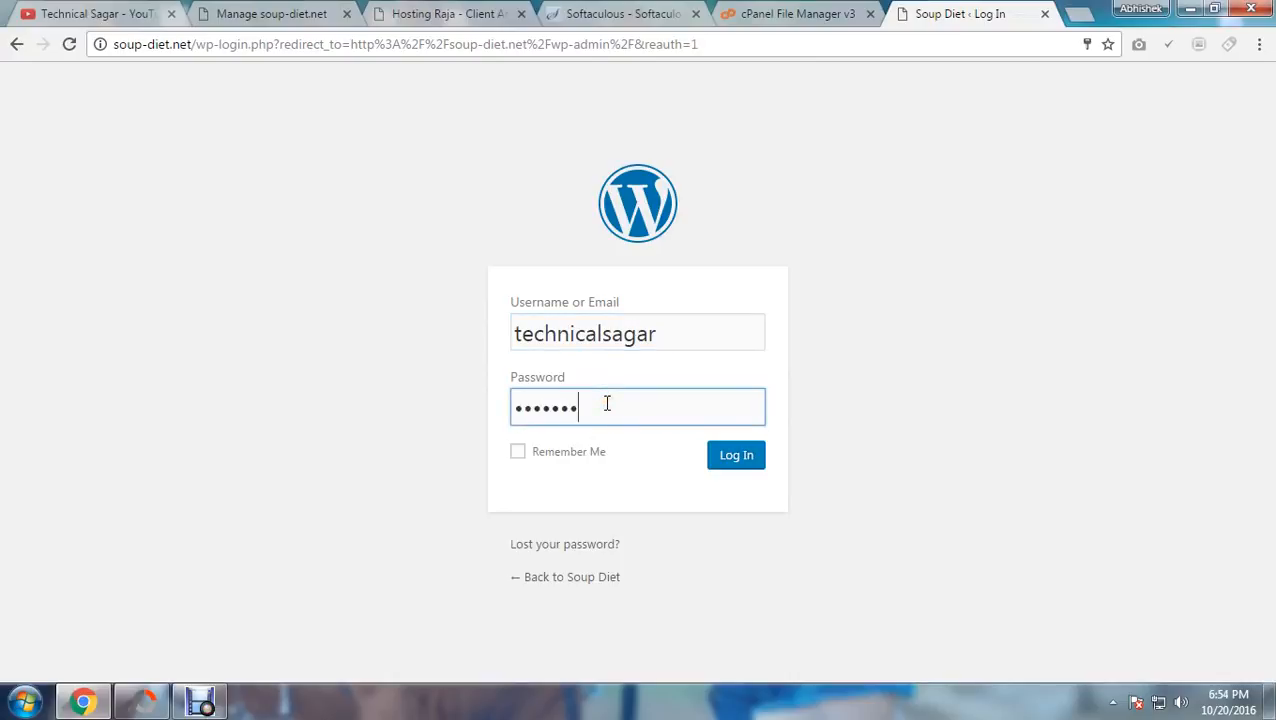
{"action": "left_click", "coordinate": [729, 463]}
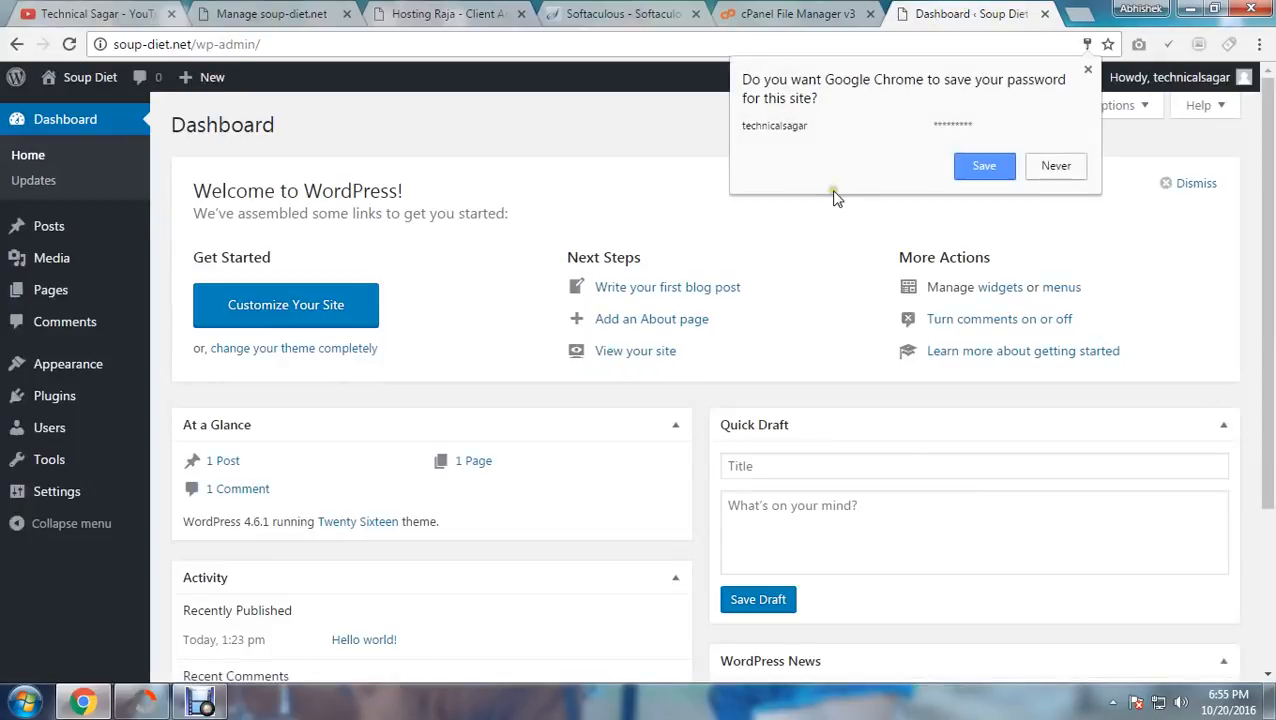
Save the login password, view the Soup Diet site in a new tab, then return to Dashboard
{"action": "left_click", "coordinate": [980, 163]}
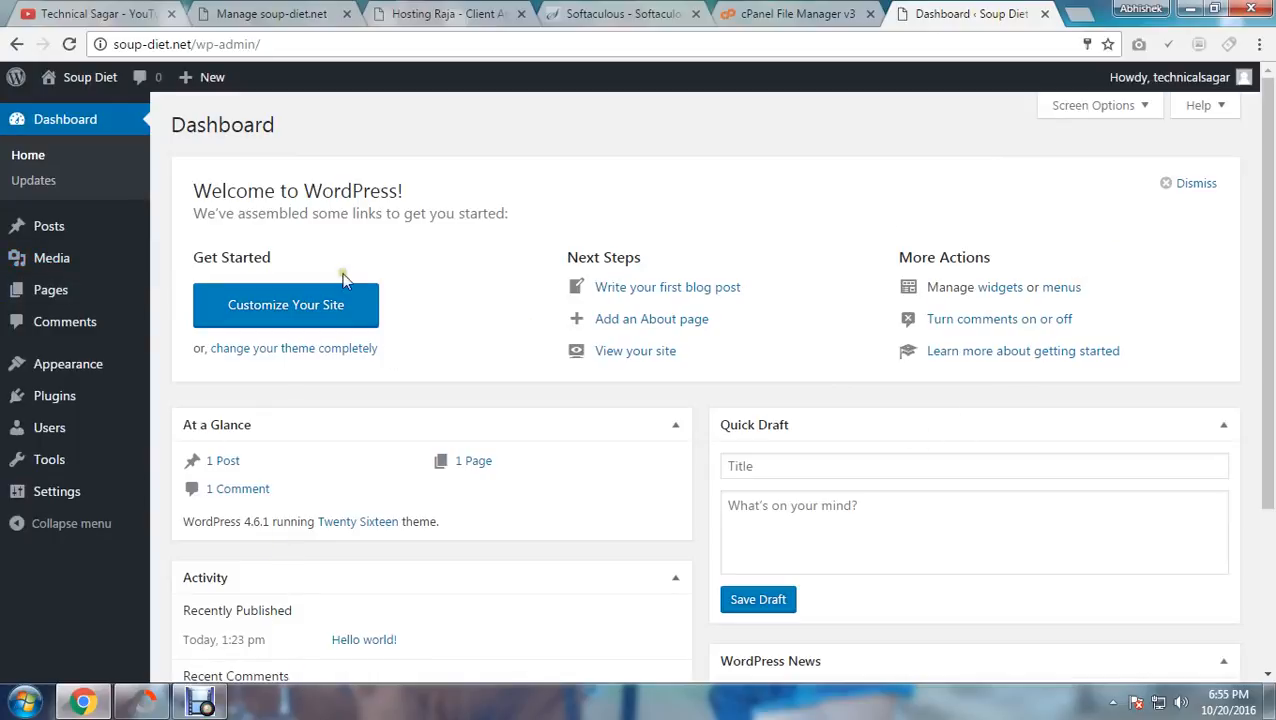
{"action": "mouse_move", "coordinate": [70, 78]}
{"action": "right_click", "coordinate": [93, 117]}
{"action": "left_click", "coordinate": [140, 127]}
{"action": "left_click", "coordinate": [965, 13]}
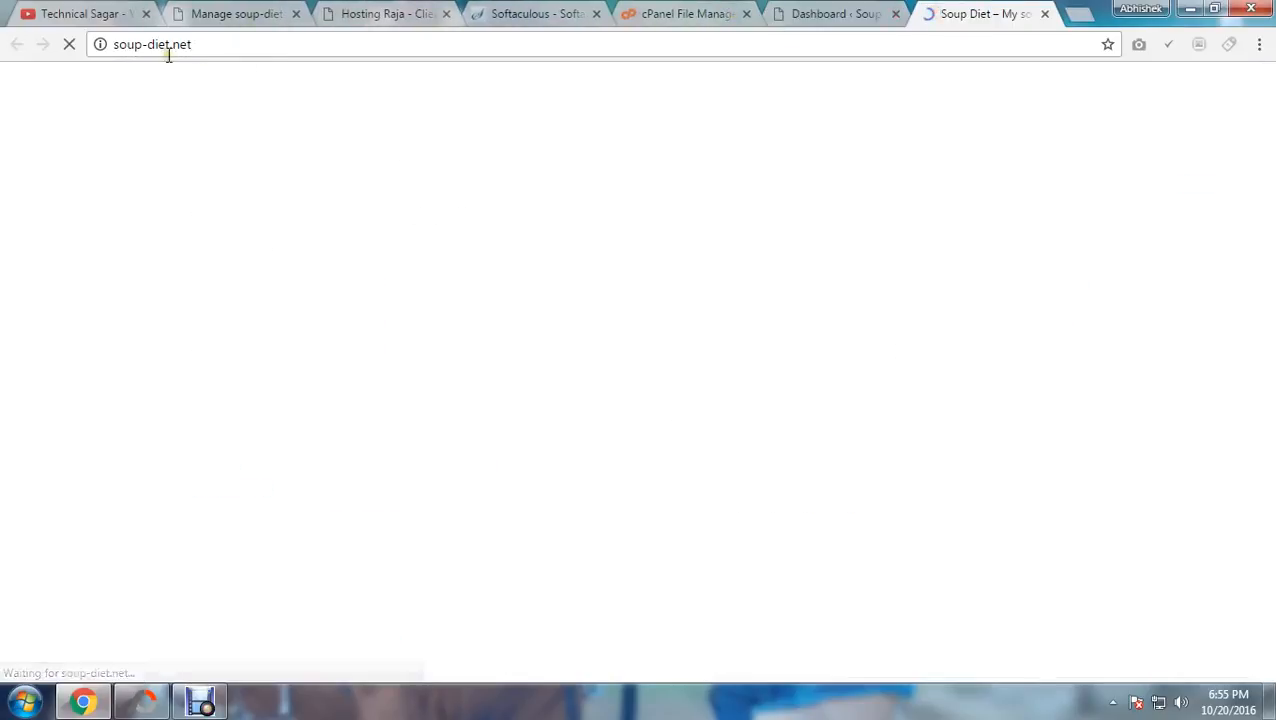
{"action": "left_click", "coordinate": [180, 46]}
{"action": "left_click", "coordinate": [221, 40]}
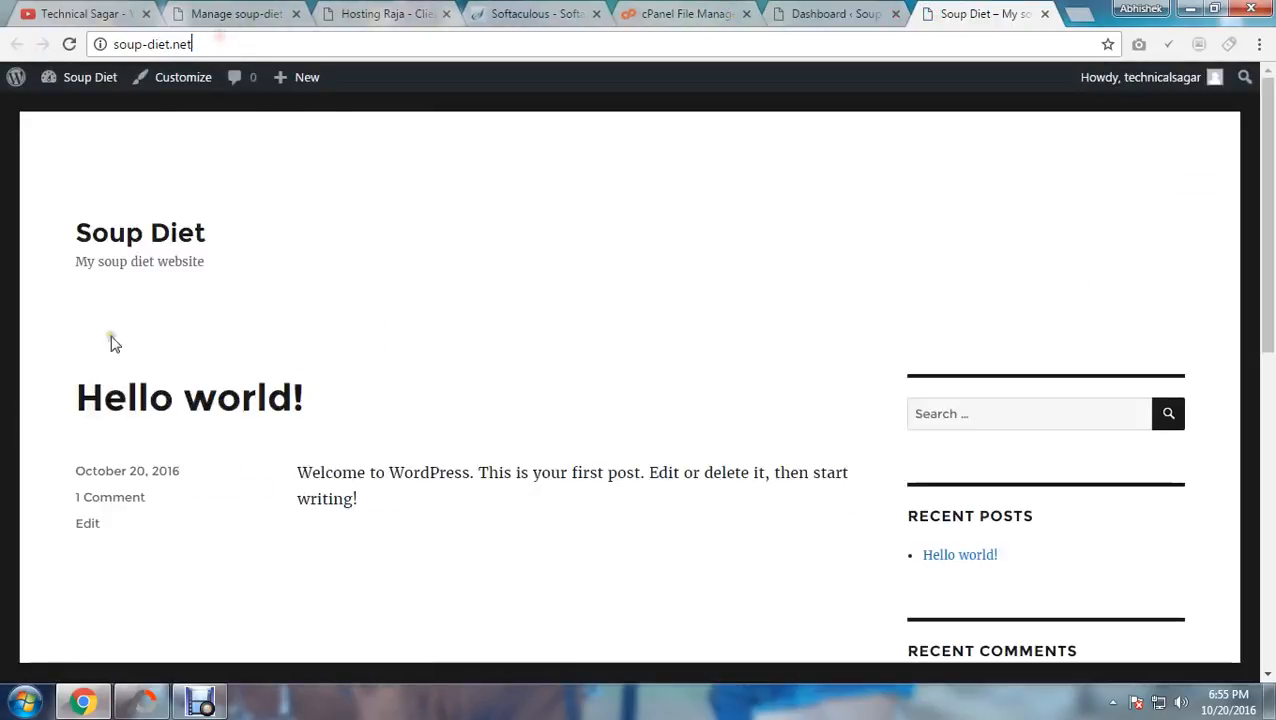
{"action": "scroll", "coordinate": [476, 468], "scroll_direction": "down", "scroll_amount": 2}
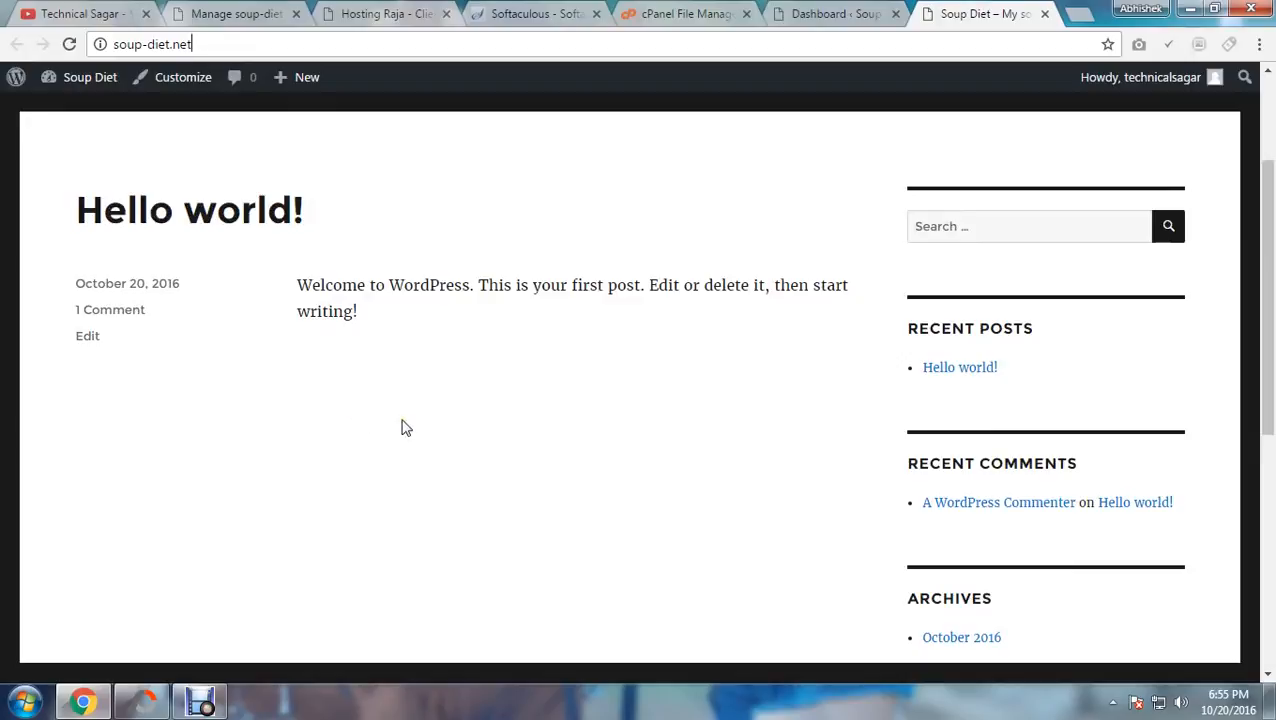
{"action": "scroll", "coordinate": [406, 428], "scroll_direction": "up", "scroll_amount": 2}
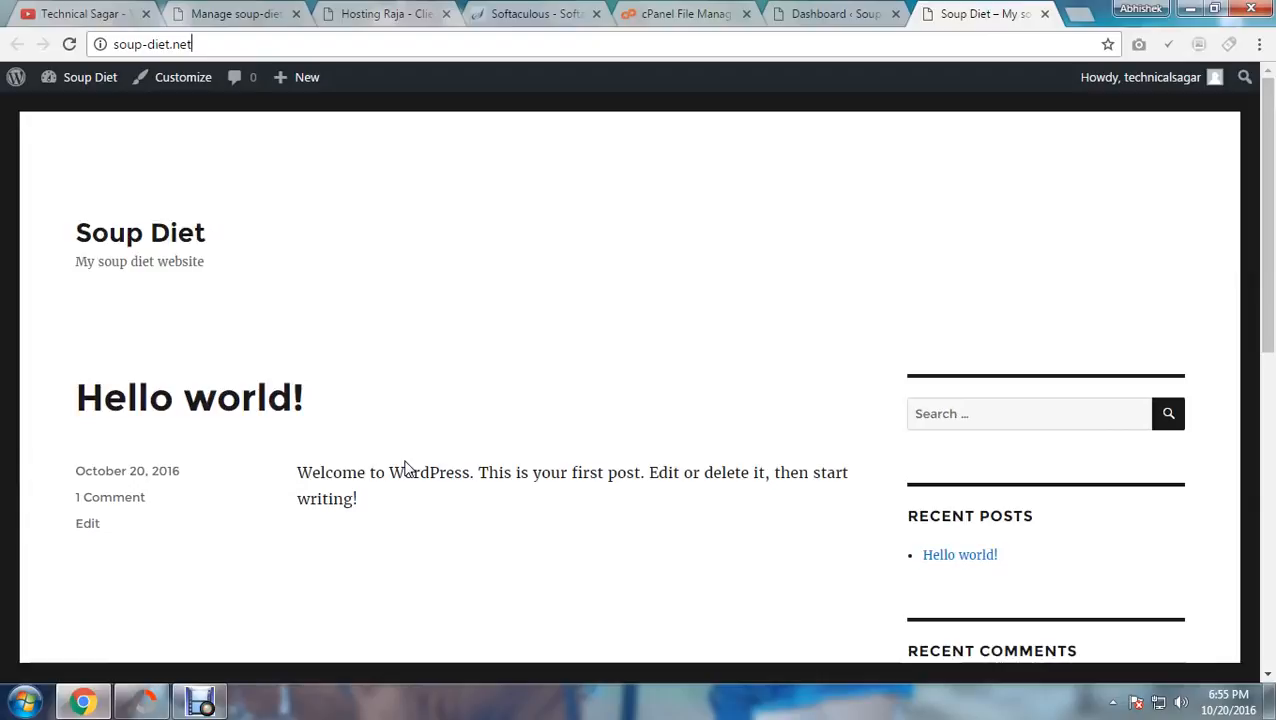
{"action": "left_click", "coordinate": [838, 12]}
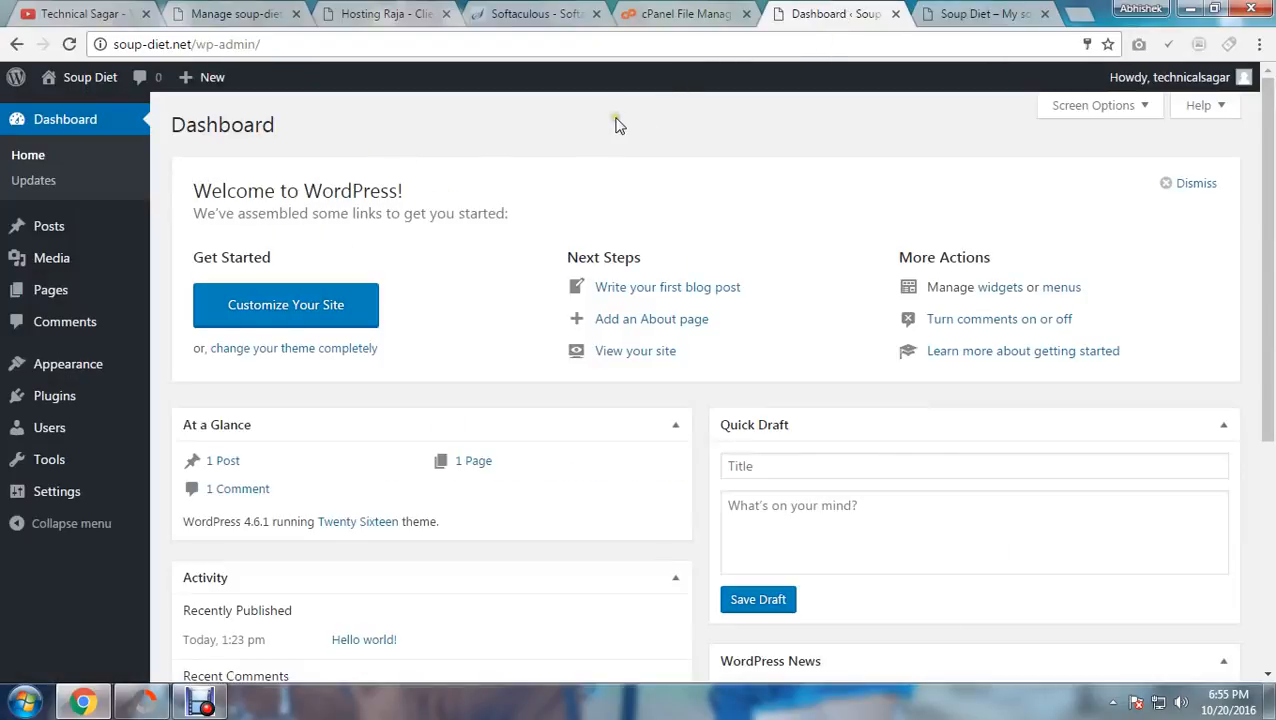
Open Appearance > Themes to list the three installed themes
{"action": "mouse_move", "coordinate": [70, 368]}
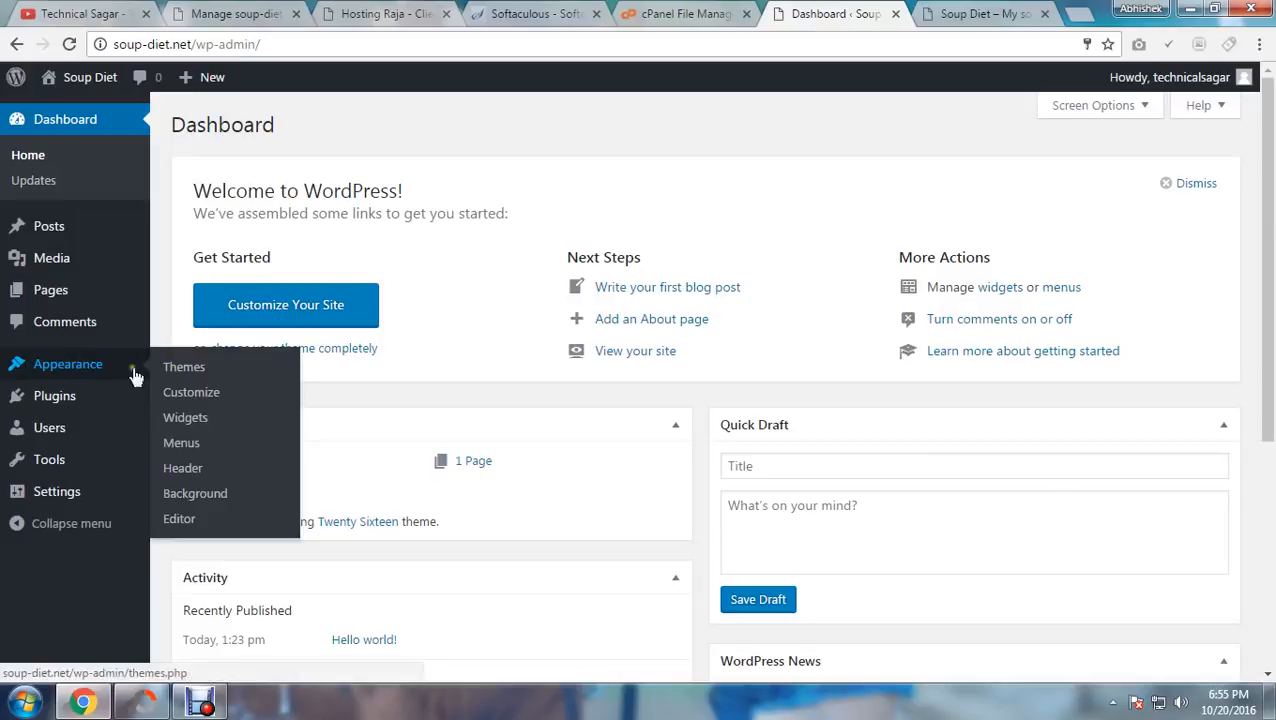
{"action": "left_click", "coordinate": [184, 370]}
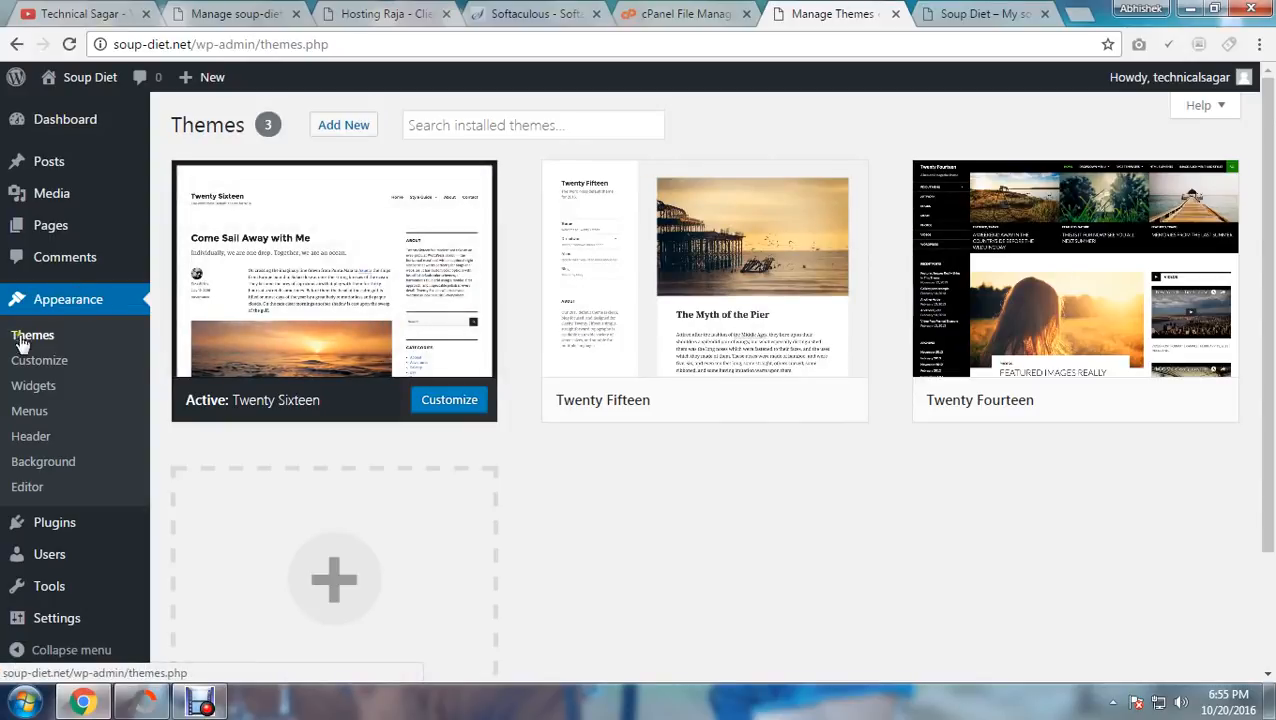
{"action": "left_click", "coordinate": [328, 128]}
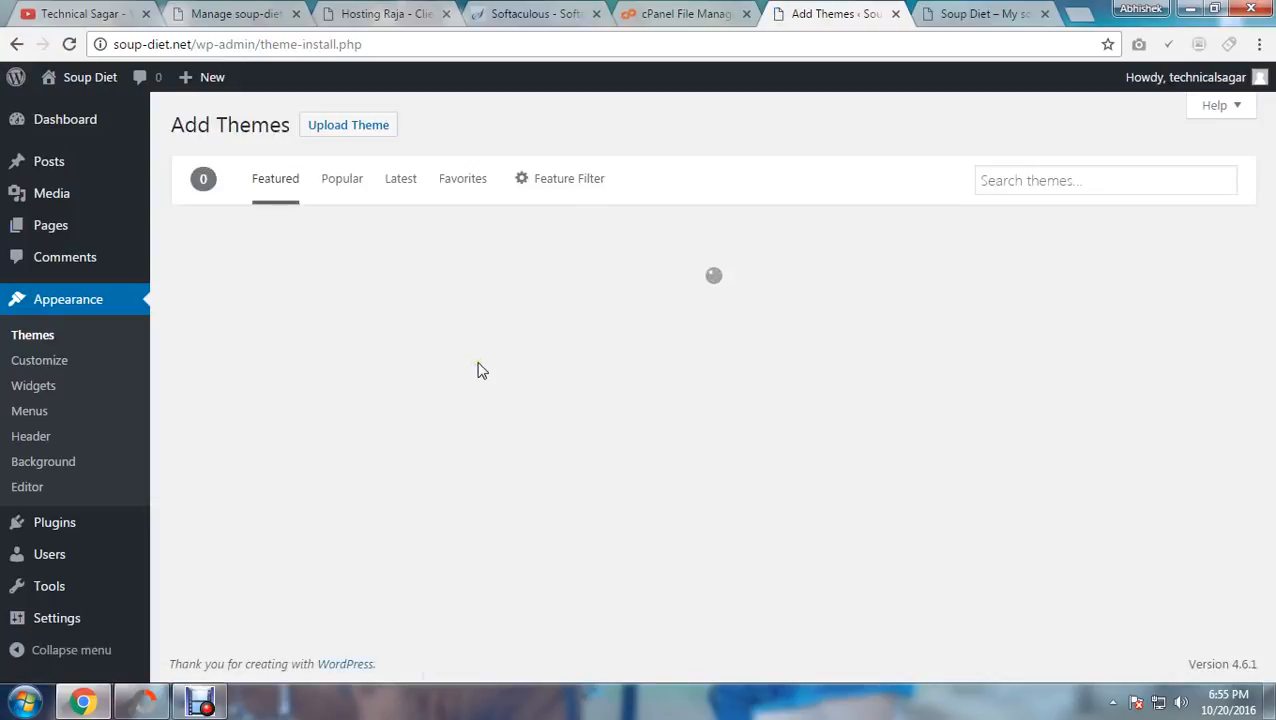
{"action": "mouse_move", "coordinate": [350, 371]}
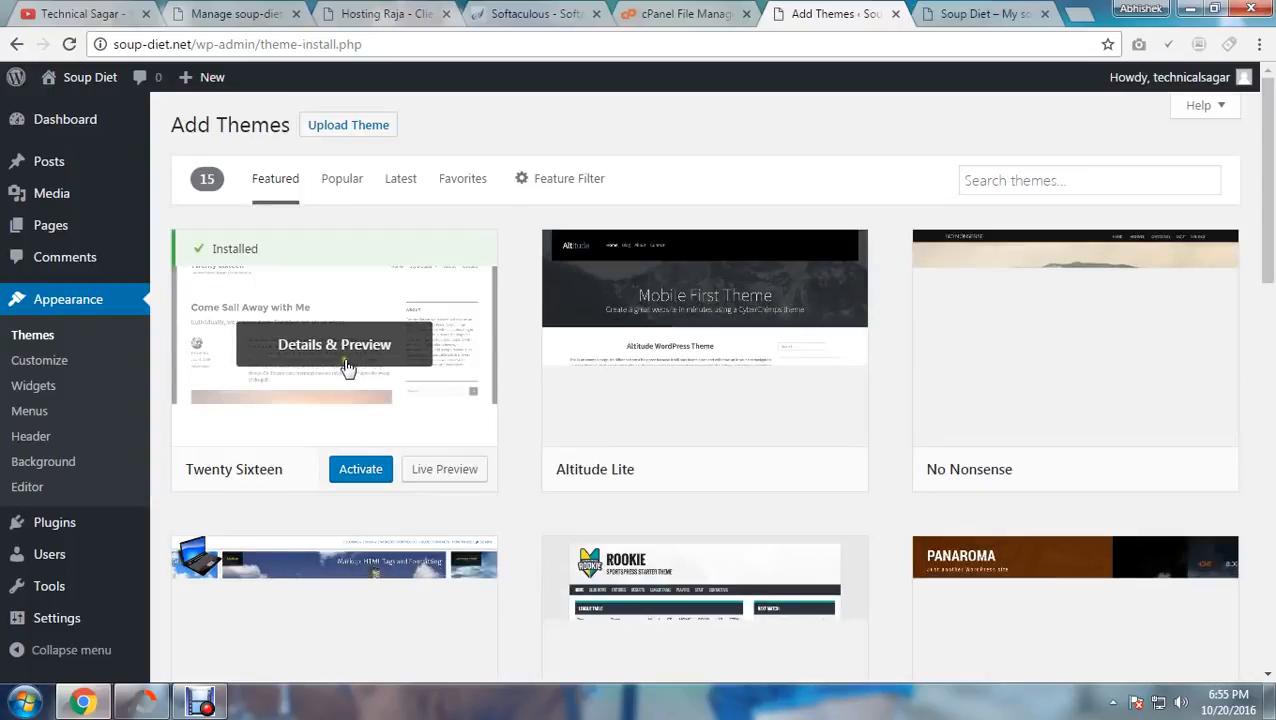
{"action": "scroll", "coordinate": [300, 360], "scroll_direction": "down", "scroll_amount": 1}
{"action": "mouse_move", "coordinate": [687, 306]}
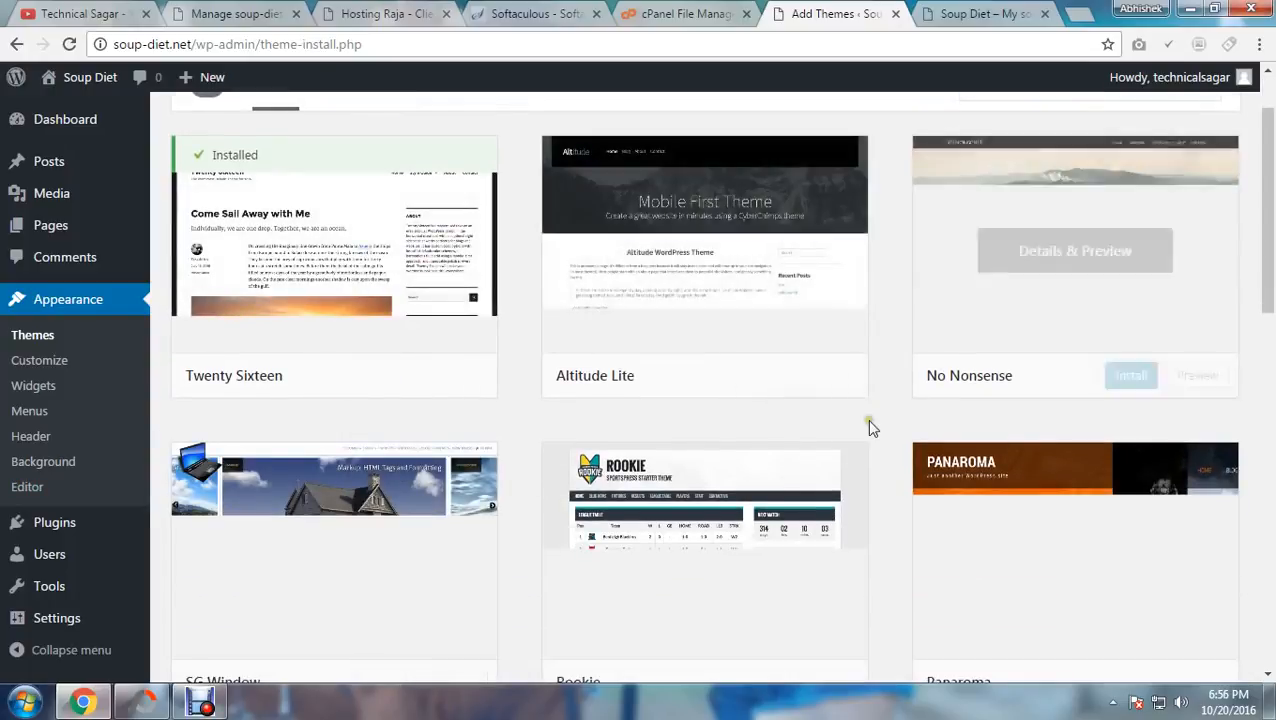
{"action": "mouse_move", "coordinate": [368, 488]}
{"action": "mouse_move", "coordinate": [589, 467]}
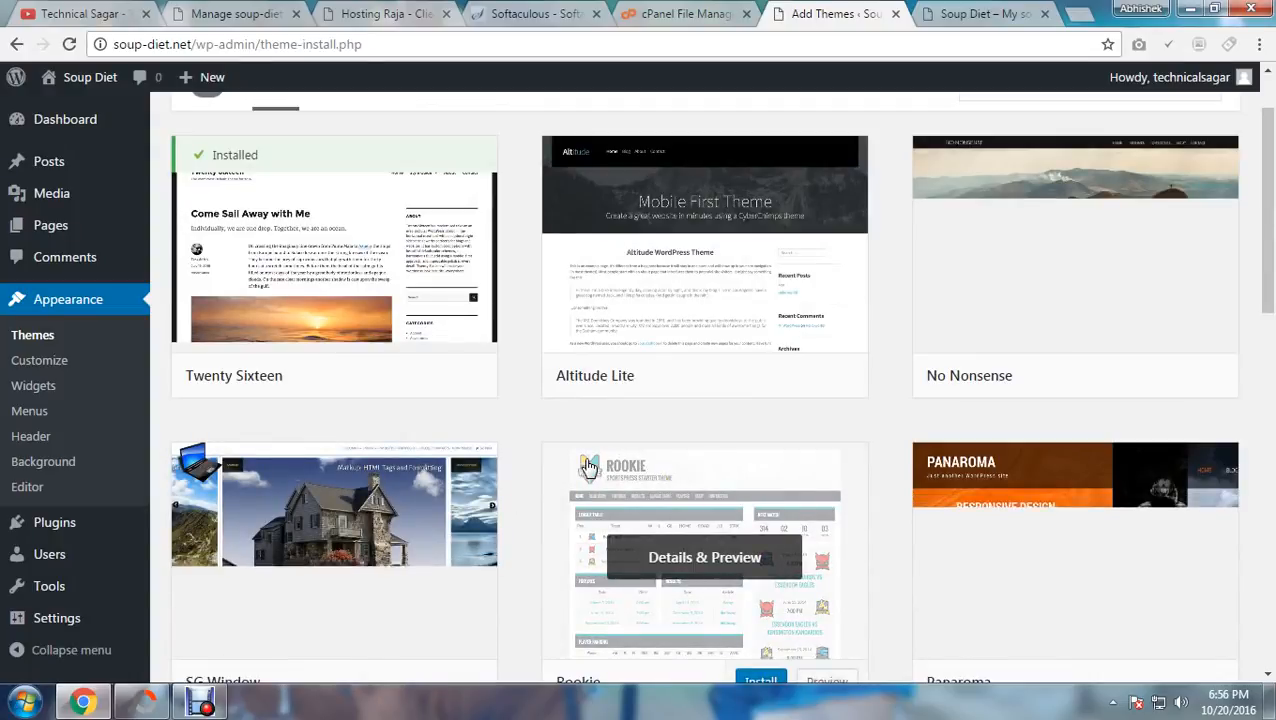
{"action": "scroll", "coordinate": [589, 467], "scroll_direction": "down", "scroll_amount": 3}
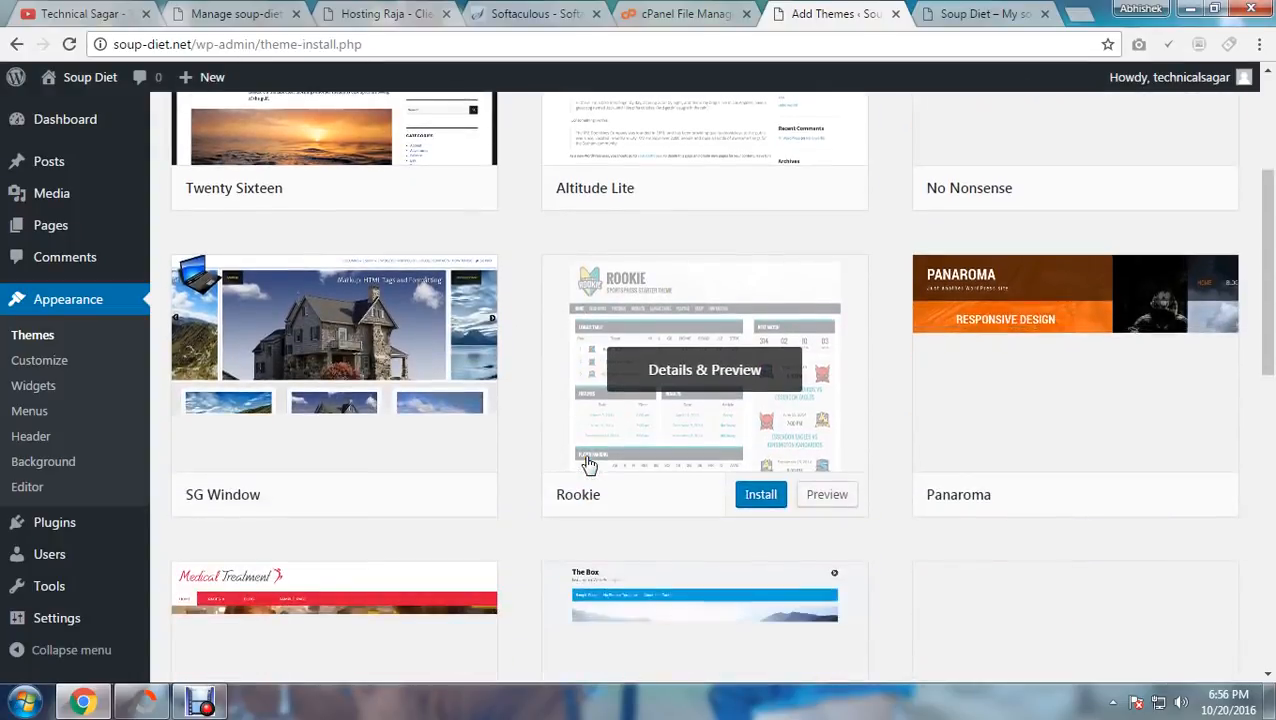
{"action": "scroll", "coordinate": [589, 465], "scroll_direction": "down", "scroll_amount": 2}
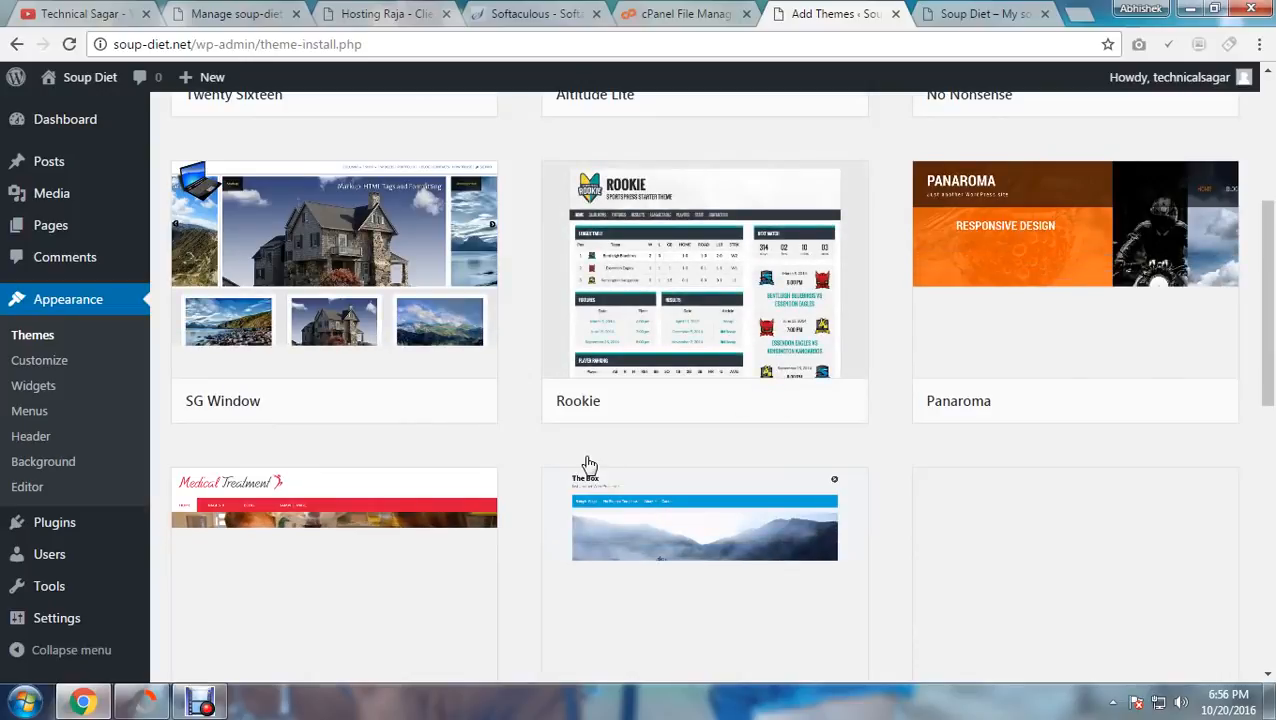
{"action": "mouse_move", "coordinate": [639, 408]}
{"action": "scroll", "coordinate": [639, 408], "scroll_direction": "down", "scroll_amount": 2}
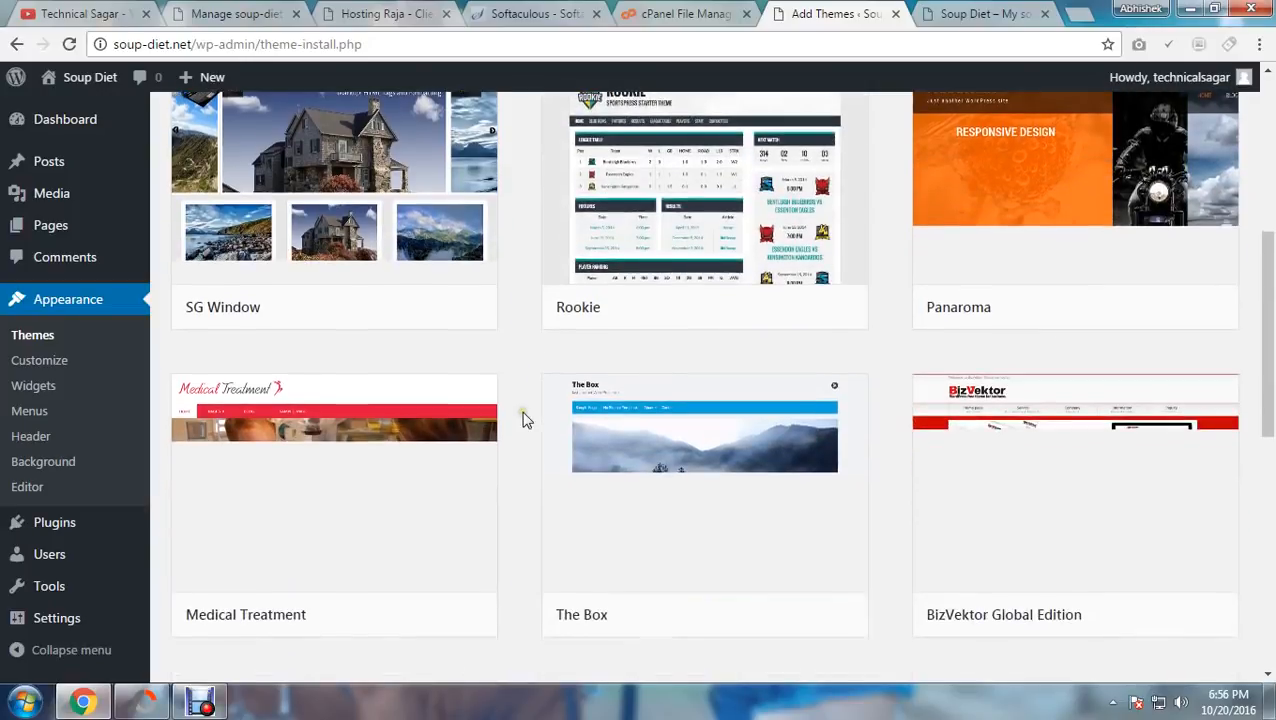
{"action": "mouse_move", "coordinate": [371, 421]}
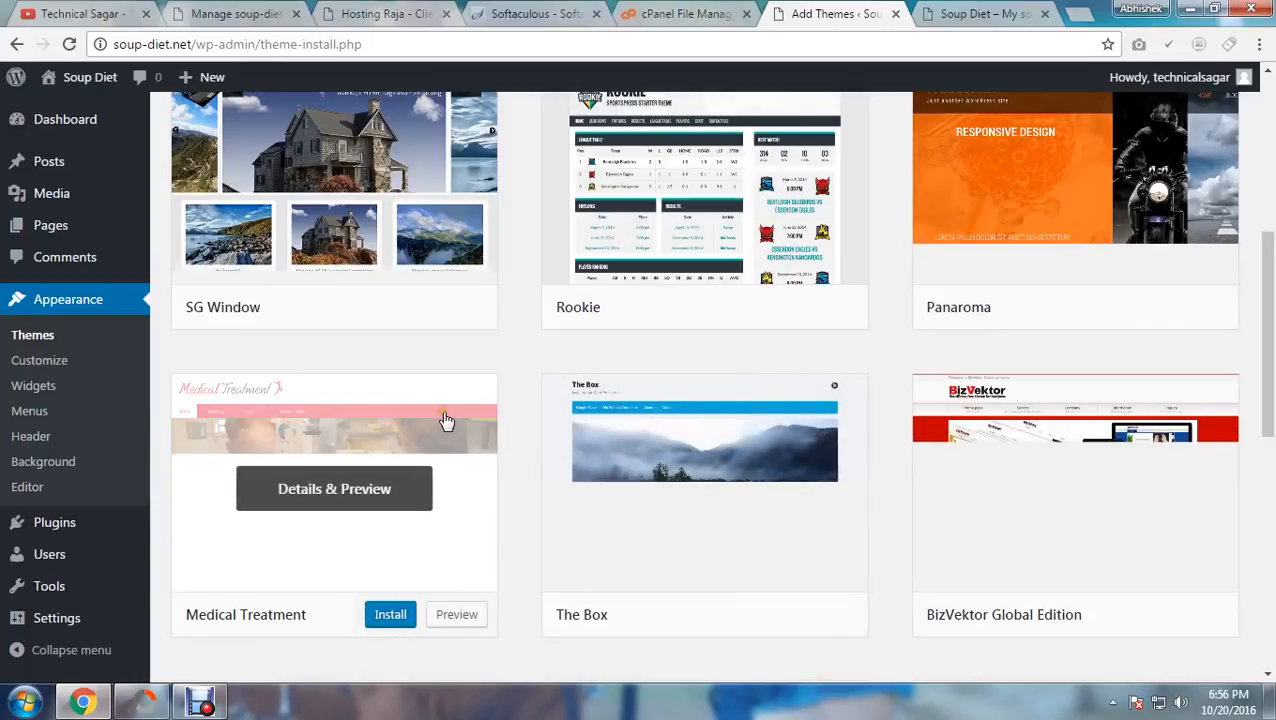
{"action": "scroll", "coordinate": [572, 490], "scroll_direction": "down", "scroll_amount": 3}
{"action": "mouse_move", "coordinate": [575, 490]}
{"action": "scroll", "coordinate": [575, 490], "scroll_direction": "up", "scroll_amount": 3}
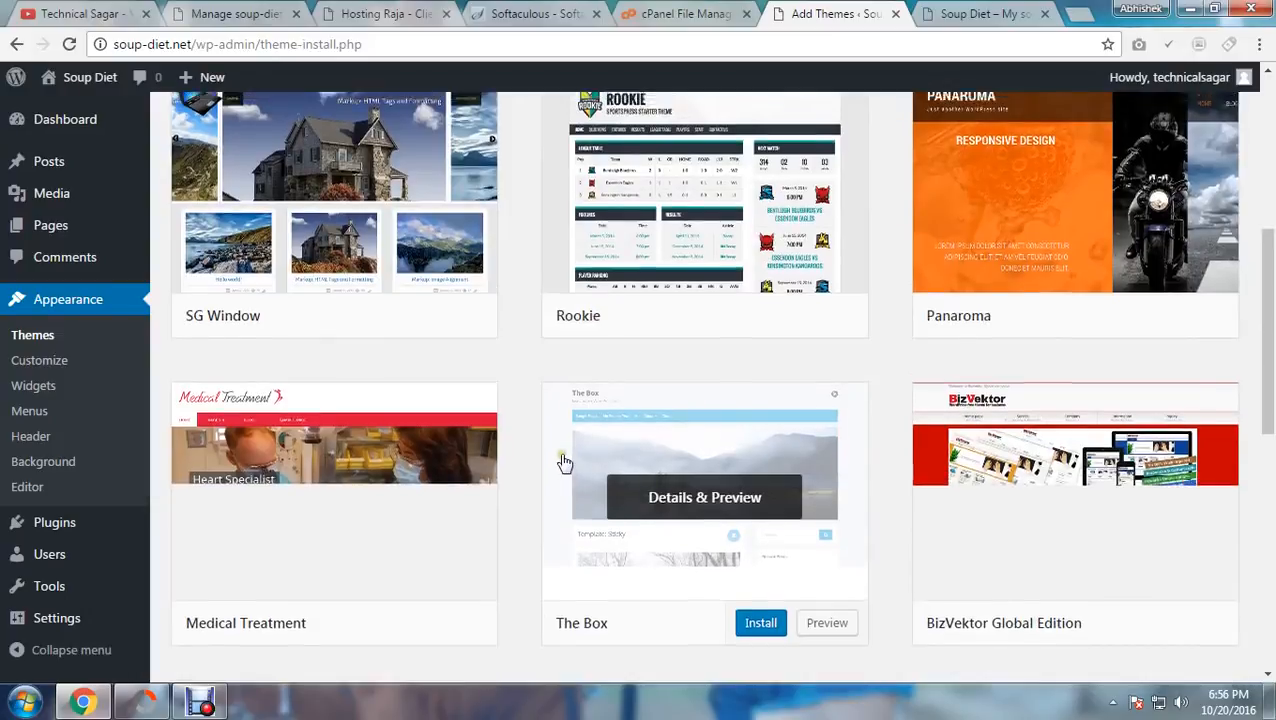
{"action": "scroll", "coordinate": [563, 463], "scroll_direction": "up", "scroll_amount": 5}
{"action": "scroll", "coordinate": [552, 463], "scroll_direction": "down", "scroll_amount": 6}
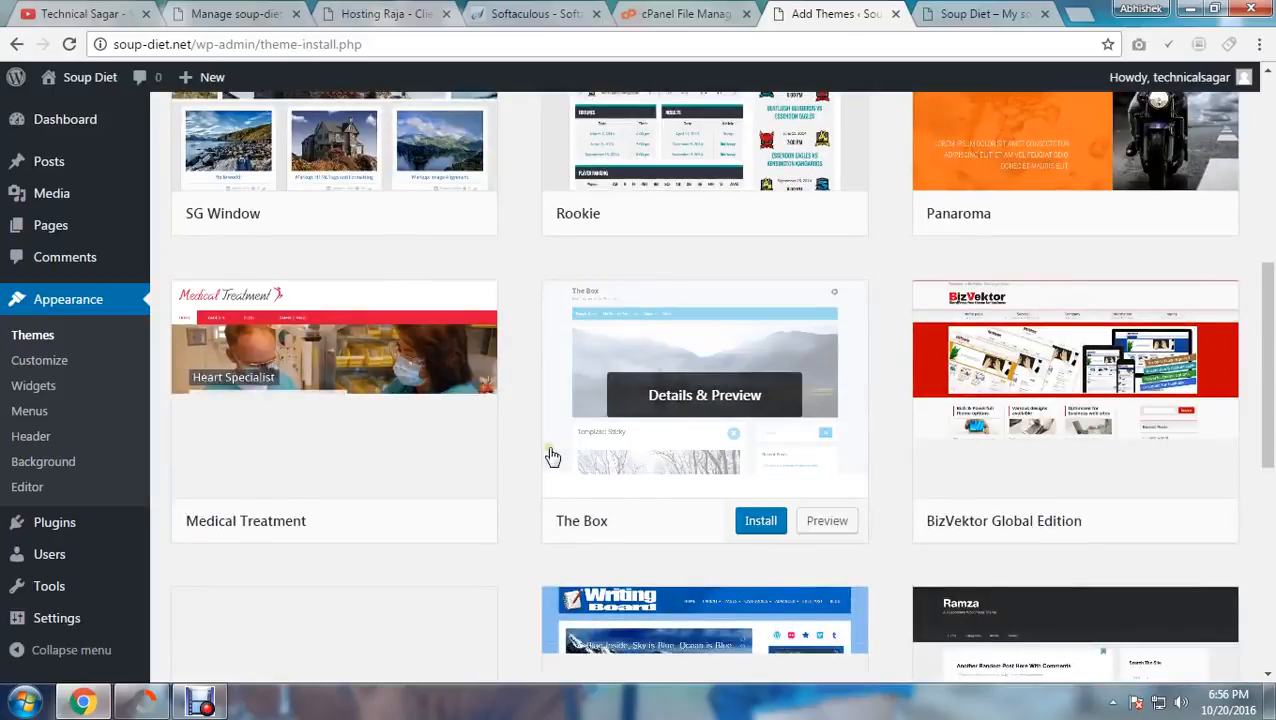
{"action": "scroll", "coordinate": [552, 463], "scroll_direction": "down", "scroll_amount": 2}
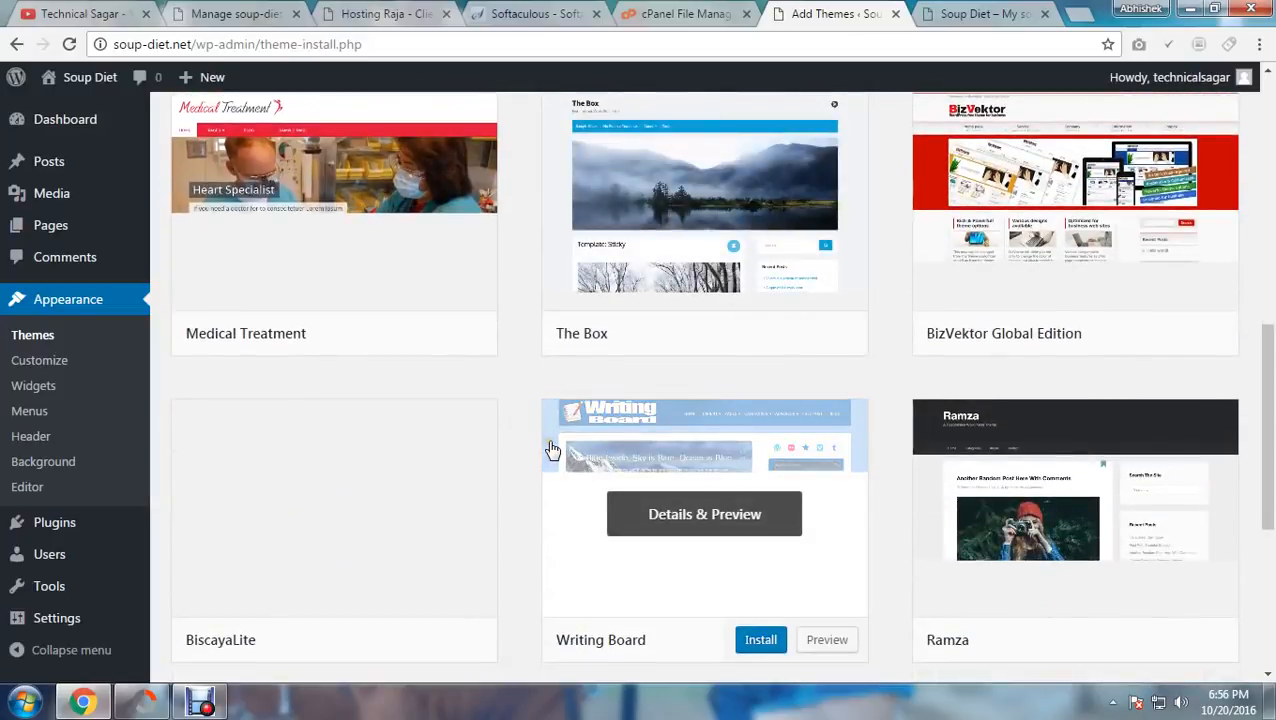
{"action": "scroll", "coordinate": [826, 471], "scroll_direction": "up", "scroll_amount": 3}
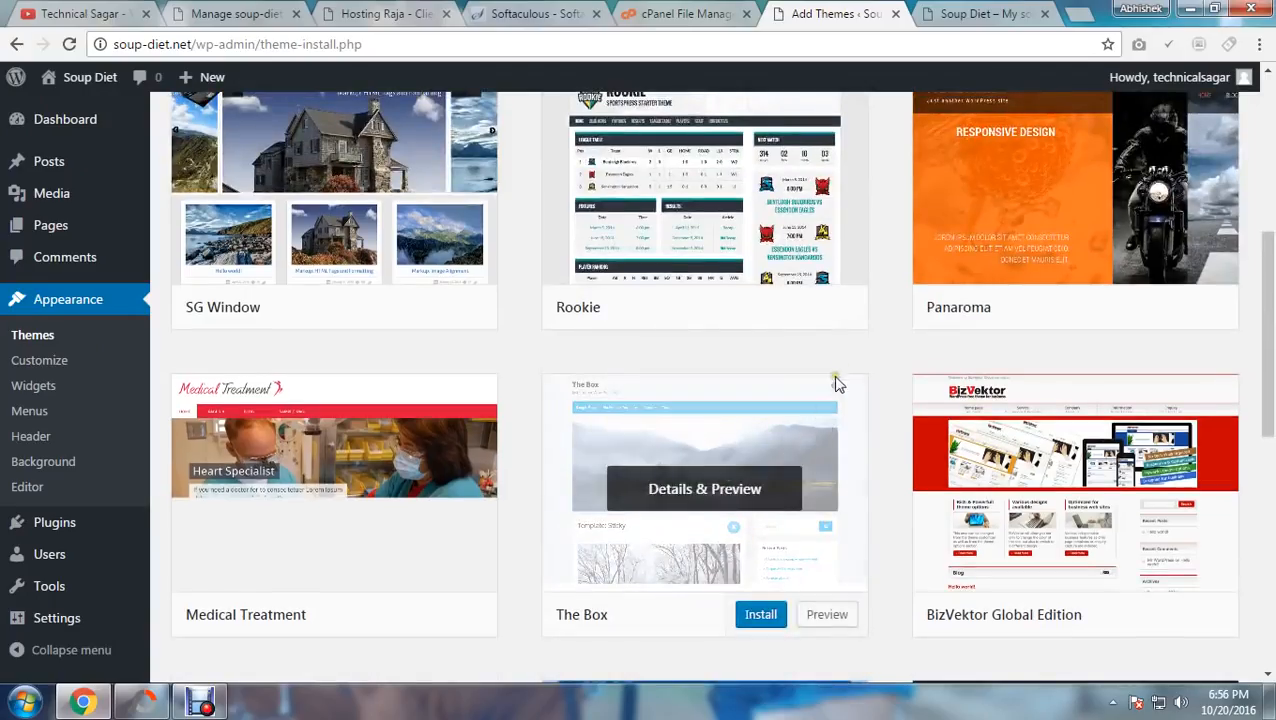
{"action": "scroll", "coordinate": [790, 375], "scroll_direction": "up", "scroll_amount": 3}
{"action": "scroll", "coordinate": [677, 377], "scroll_direction": "down", "scroll_amount": 4}
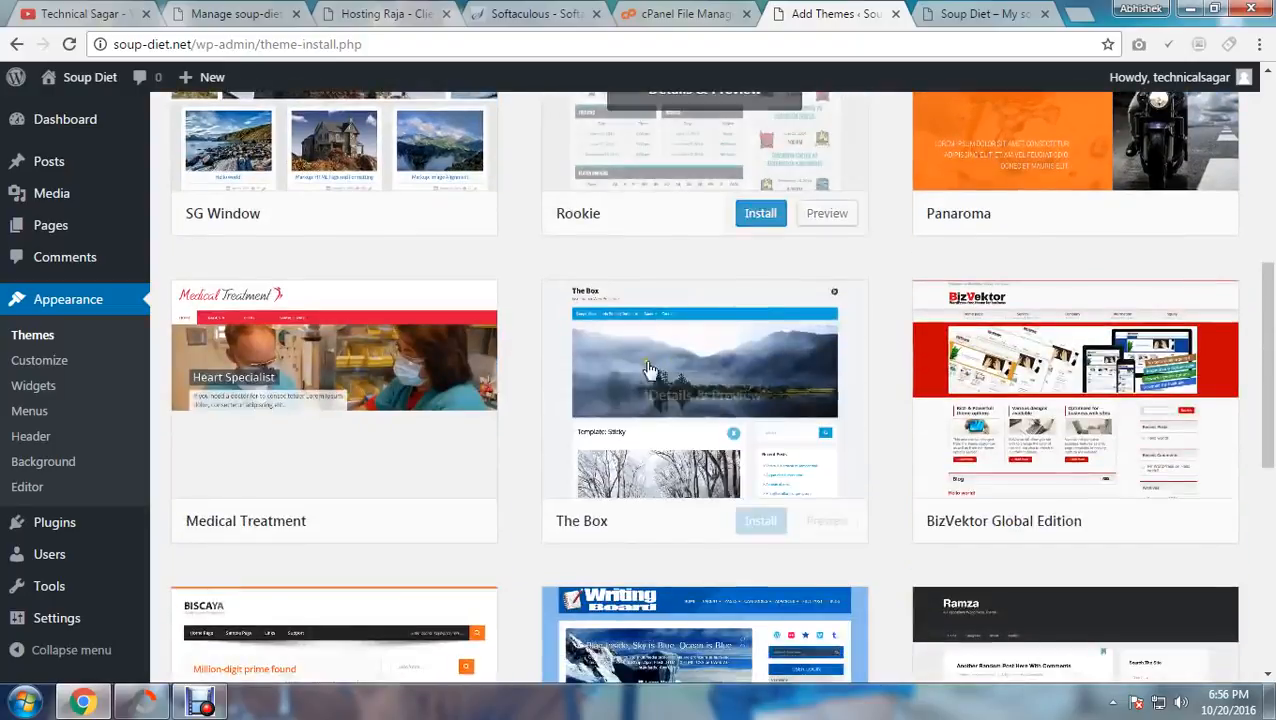
{"action": "scroll", "coordinate": [780, 383], "scroll_direction": "down", "scroll_amount": 4}
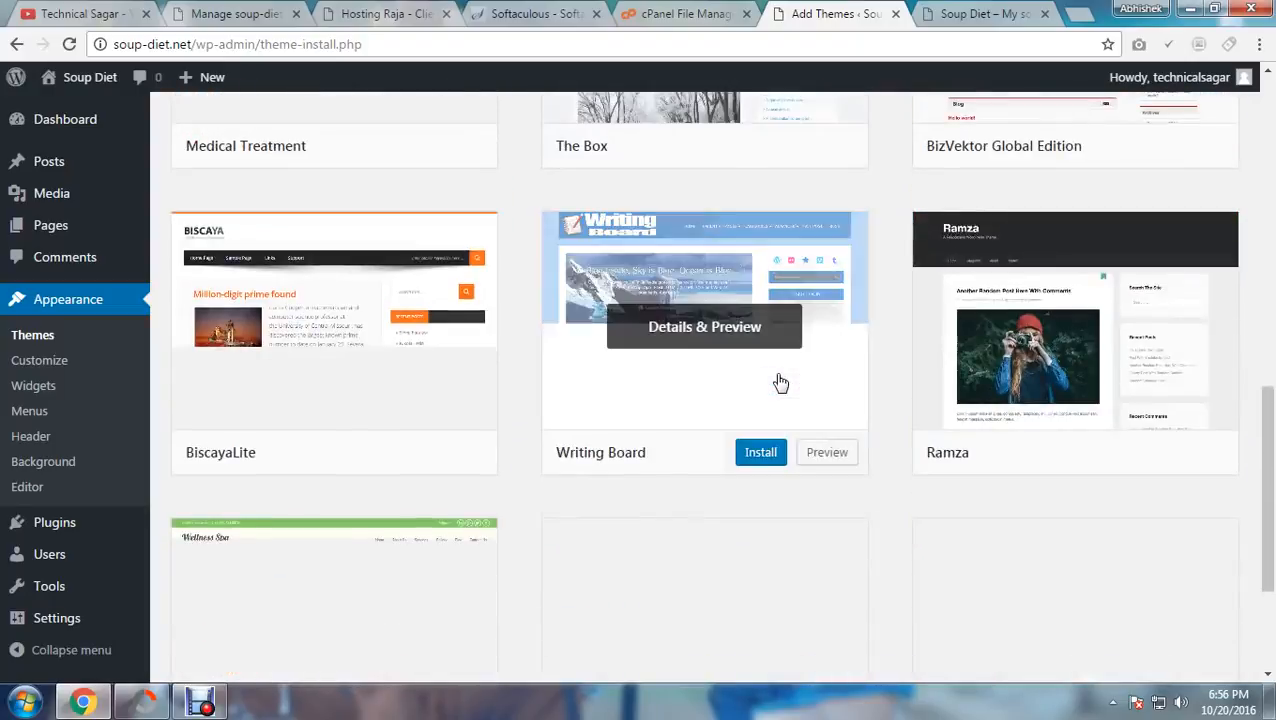
{"action": "scroll", "coordinate": [780, 383], "scroll_direction": "up", "scroll_amount": 4}
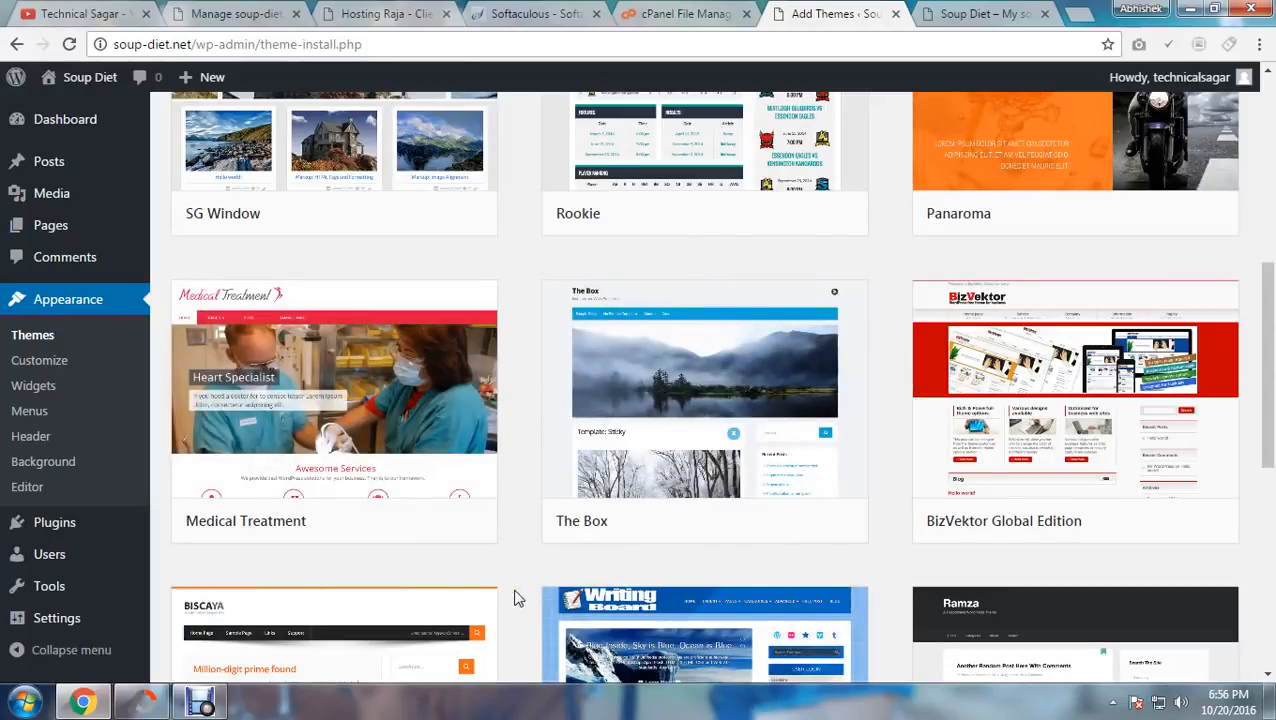
{"action": "mouse_move", "coordinate": [198, 405]}
{"action": "mouse_move", "coordinate": [380, 465]}
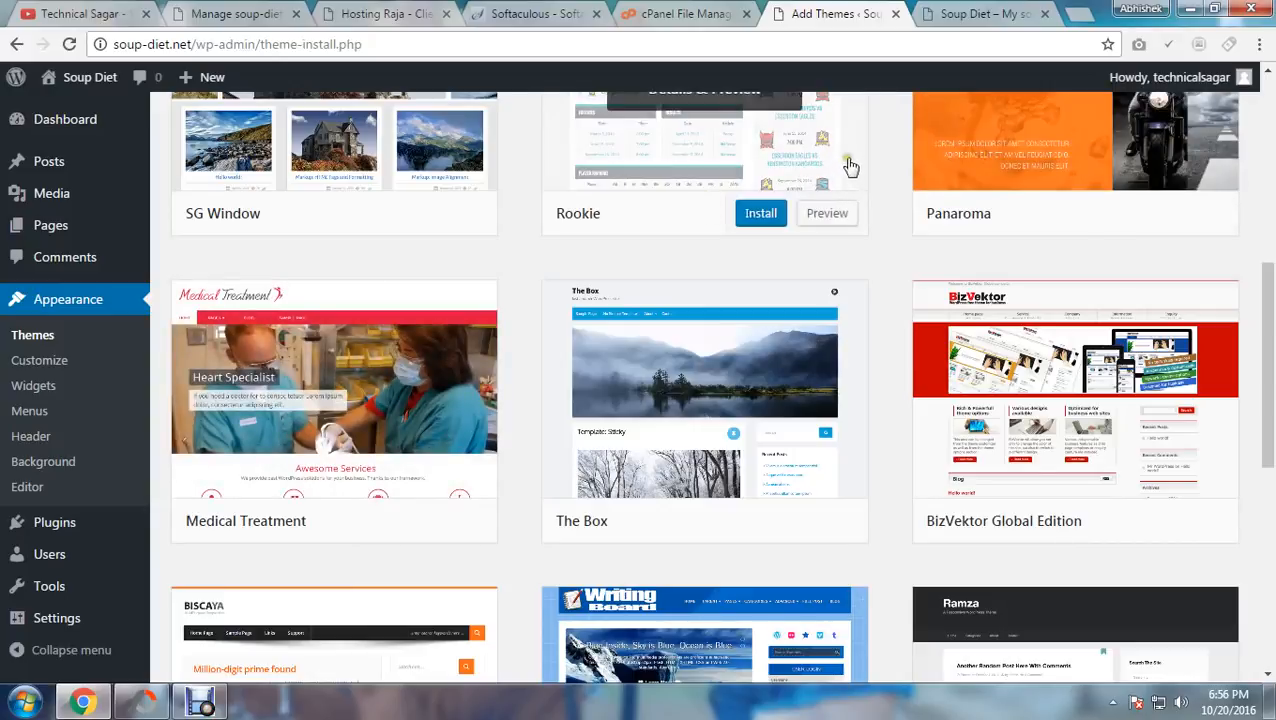
{"action": "mouse_move", "coordinate": [613, 505]}
{"action": "mouse_move", "coordinate": [293, 385]}
{"action": "mouse_move", "coordinate": [716, 527]}
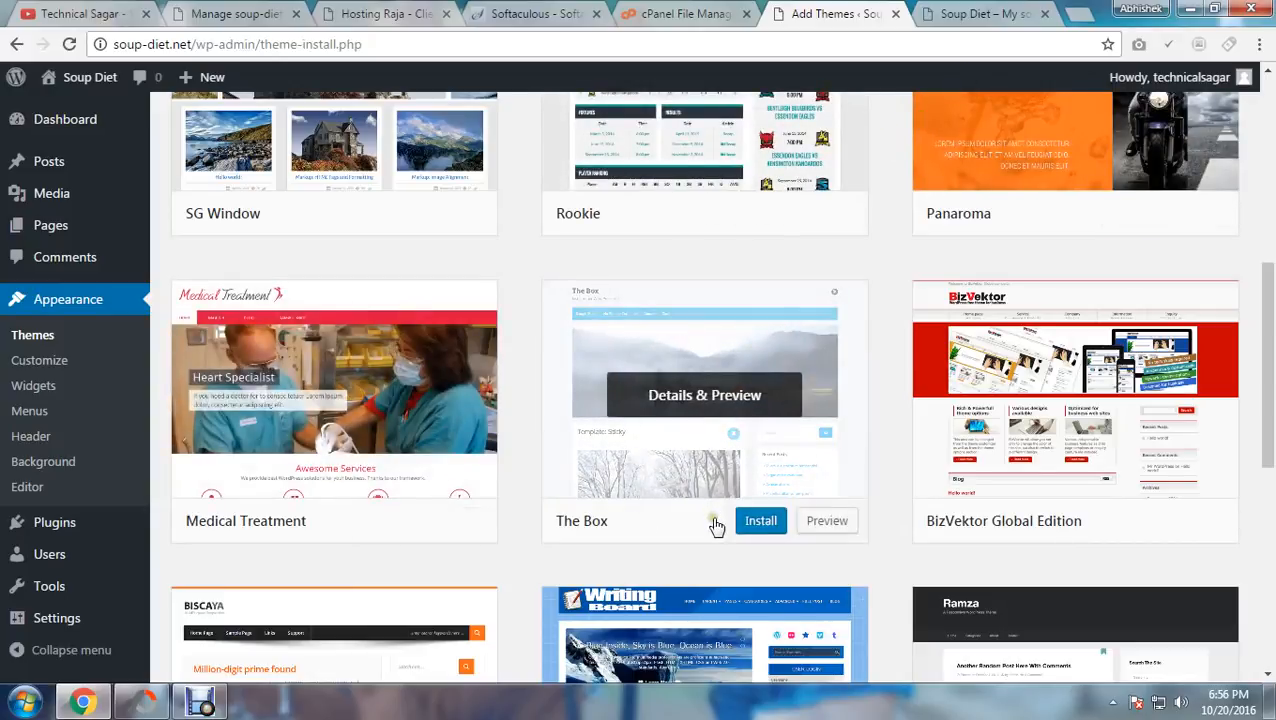
{"action": "mouse_move", "coordinate": [336, 450]}
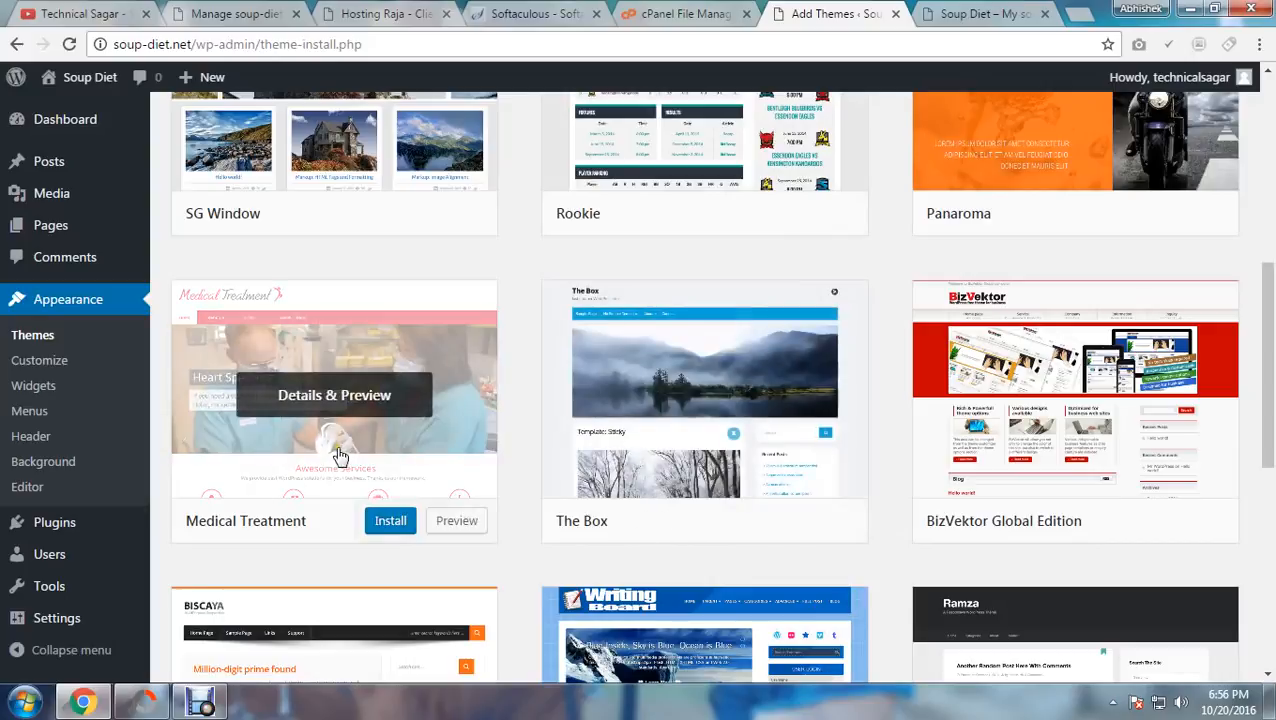
Install the Medical Treatment theme and click Activate on it
{"action": "left_click", "coordinate": [390, 527]}
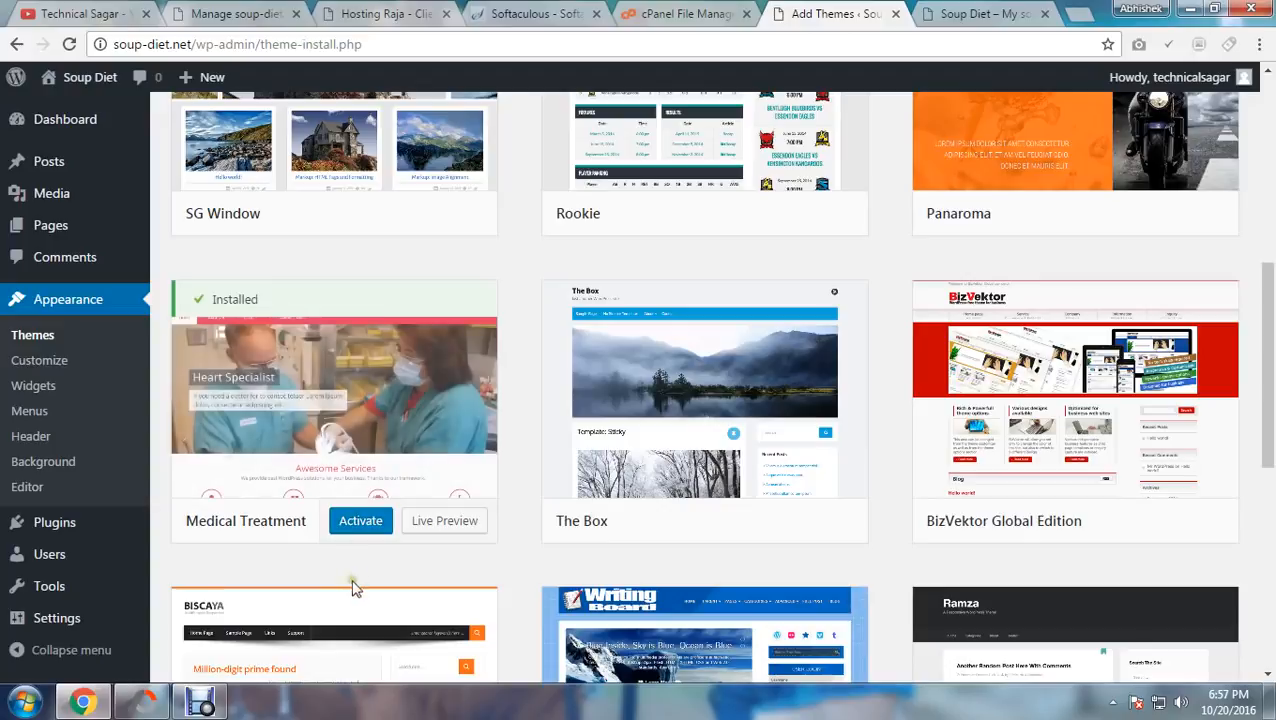
{"action": "left_click", "coordinate": [367, 522]}
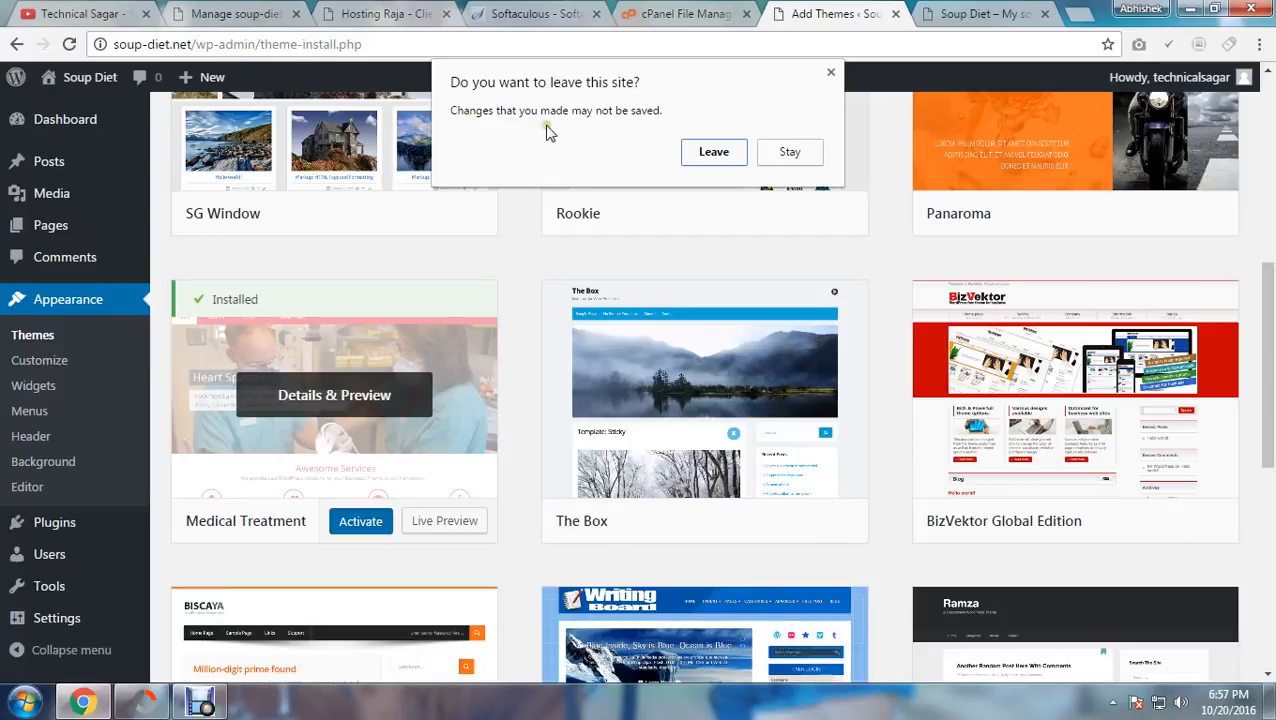
Confirm leaving the page so Medical Treatment activates and the Themes list loads
{"action": "left_click", "coordinate": [726, 160]}
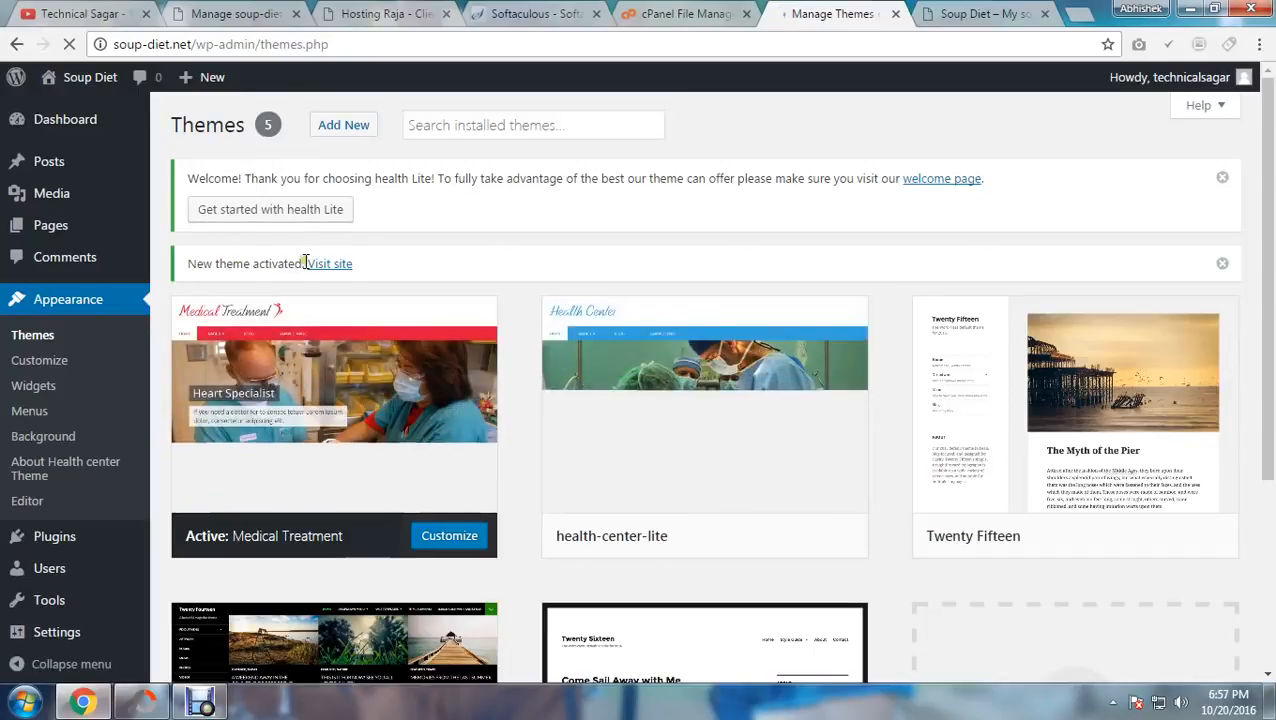
{"action": "mouse_move", "coordinate": [341, 387]}
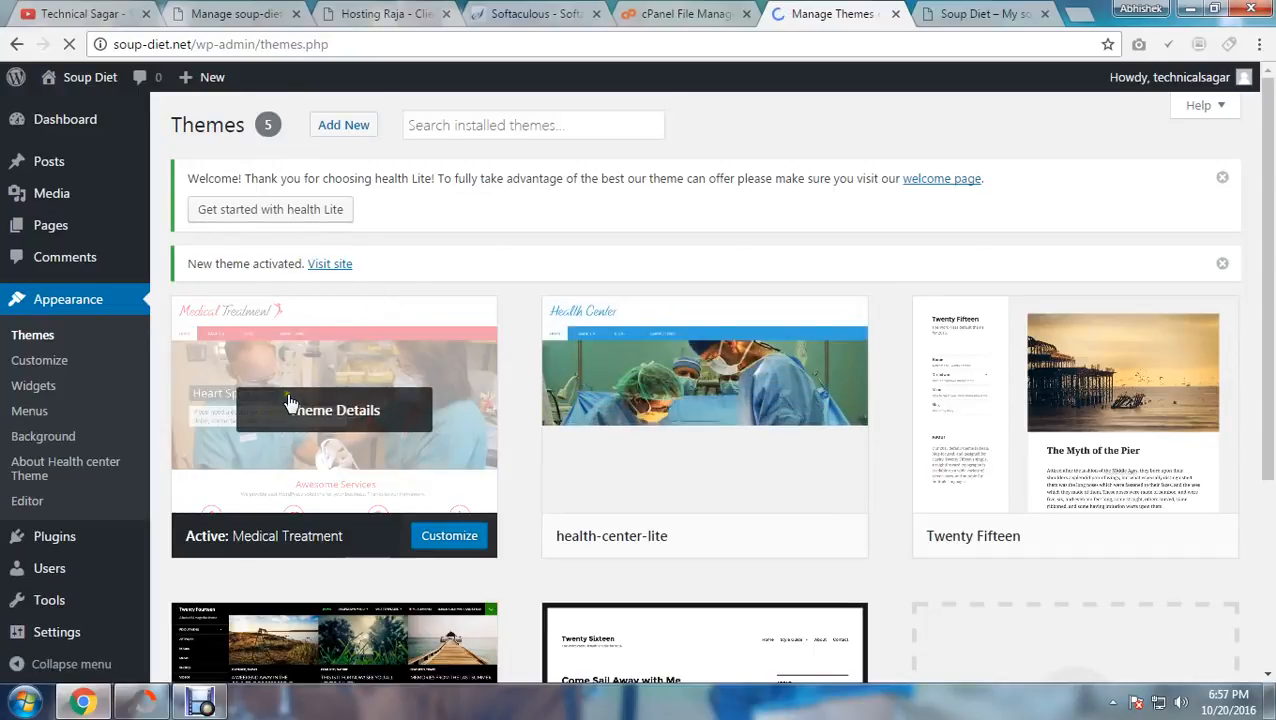
{"action": "mouse_move", "coordinate": [576, 467]}
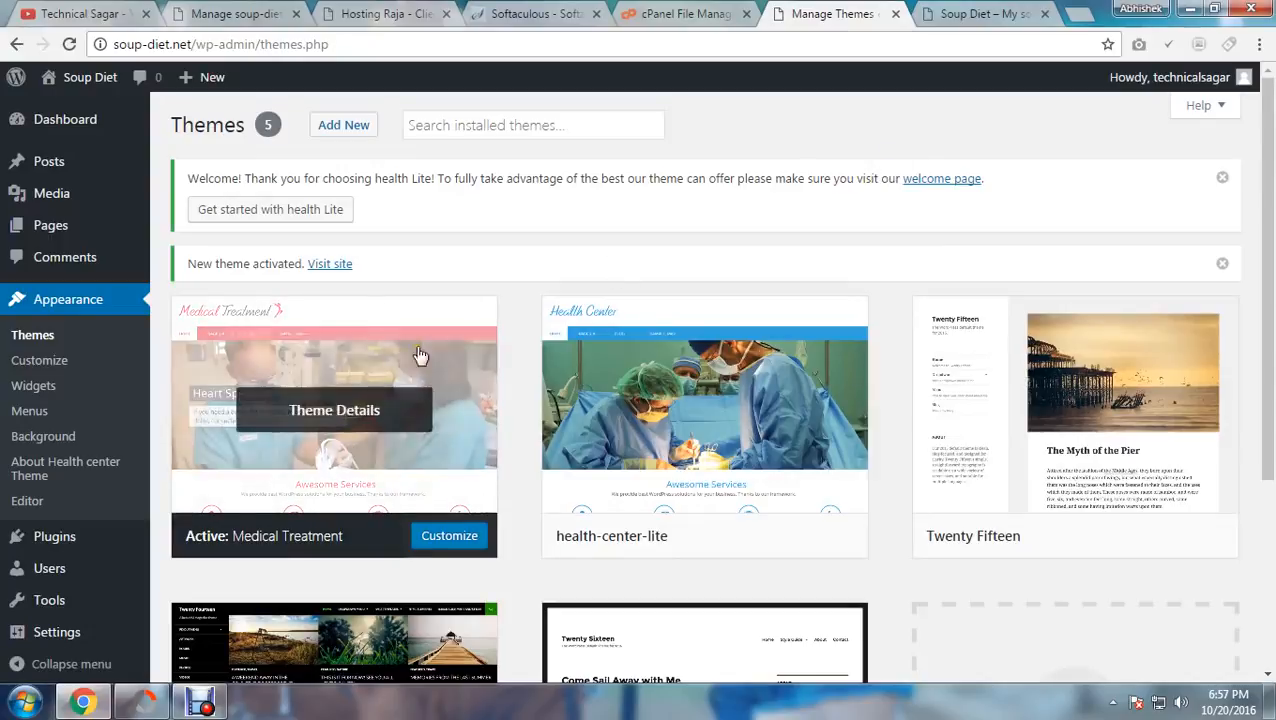
Reload the Soup Diet front page to check the Medical Treatment design, then return to Themes
{"action": "left_click", "coordinate": [988, 13]}
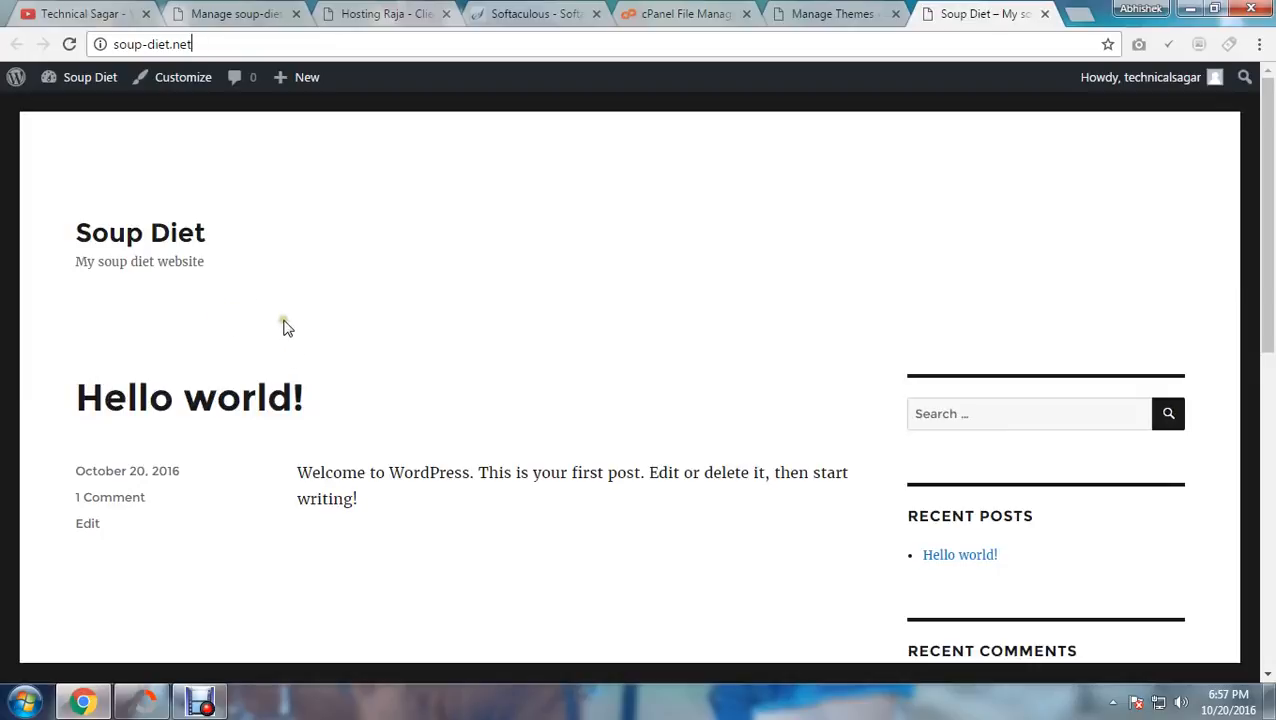
{"action": "left_click", "coordinate": [69, 44]}
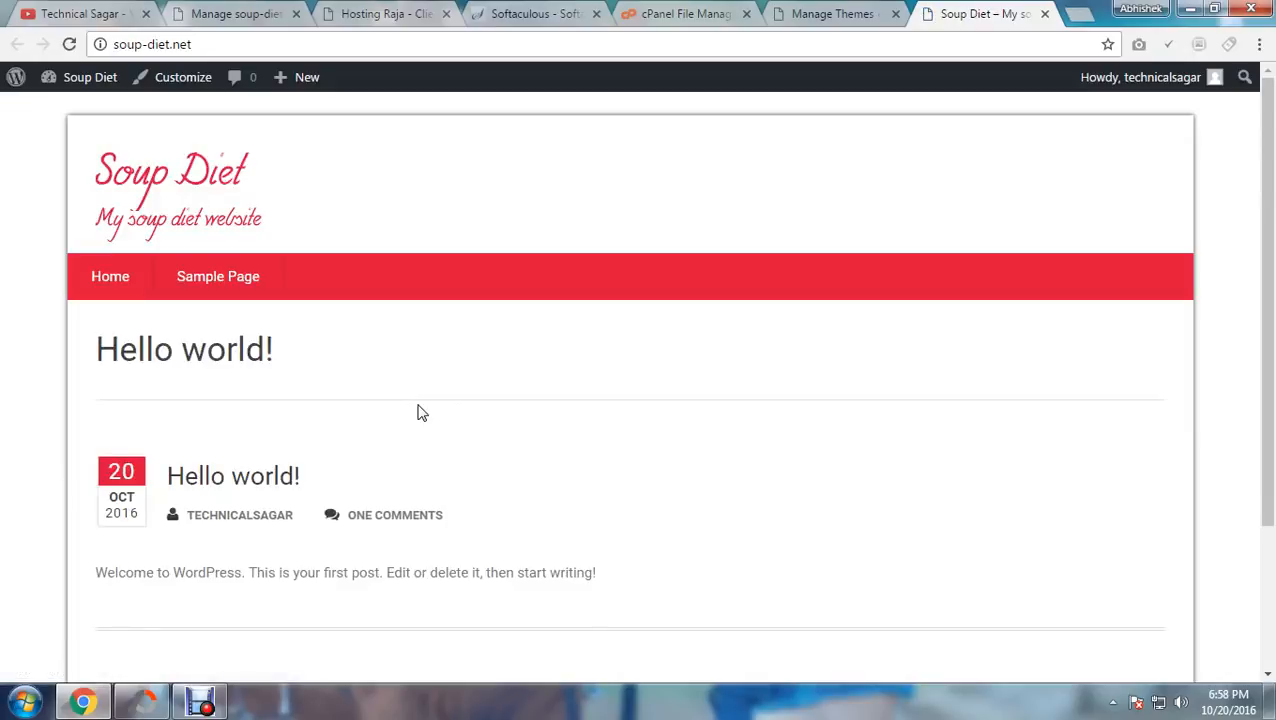
{"action": "scroll", "coordinate": [420, 412], "scroll_direction": "down", "scroll_amount": 2}
{"action": "scroll", "coordinate": [427, 456], "scroll_direction": "up", "scroll_amount": 2}
{"action": "left_click", "coordinate": [843, 16]}
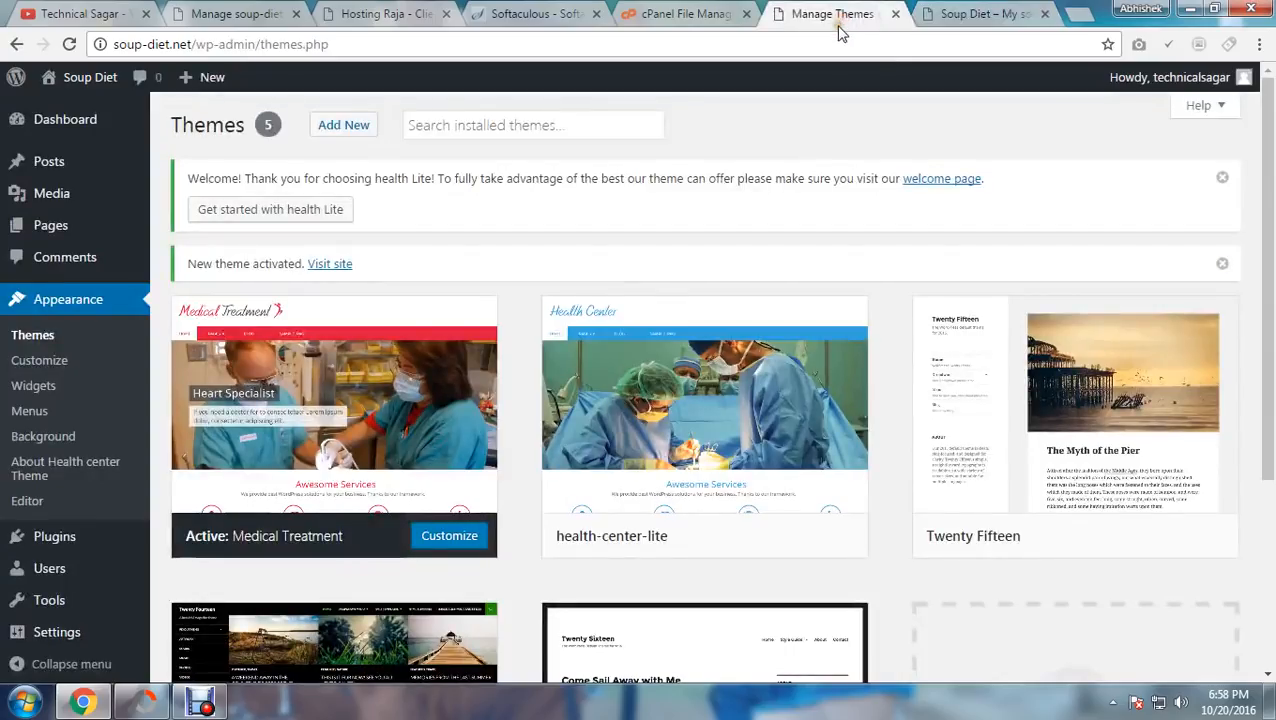
Open the Customizer and start picking a site icon image, then cancel without choosing one
{"action": "left_click", "coordinate": [448, 540]}
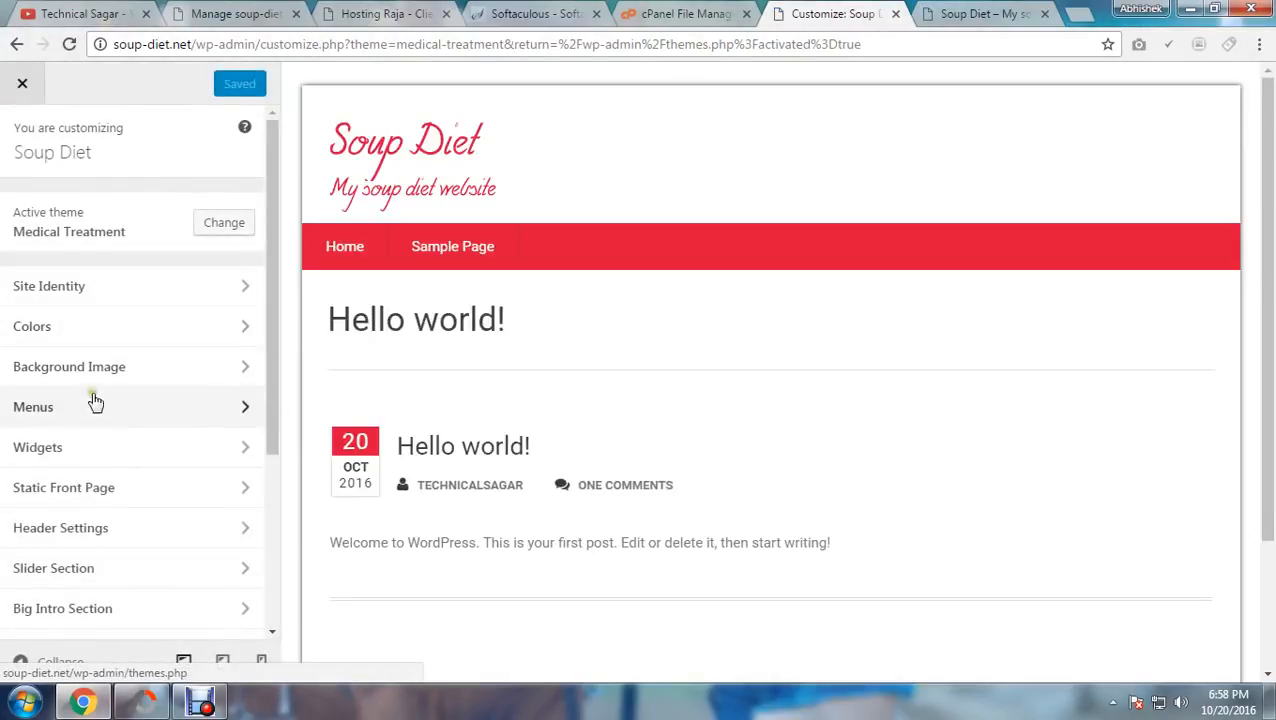
{"action": "left_click", "coordinate": [124, 294]}
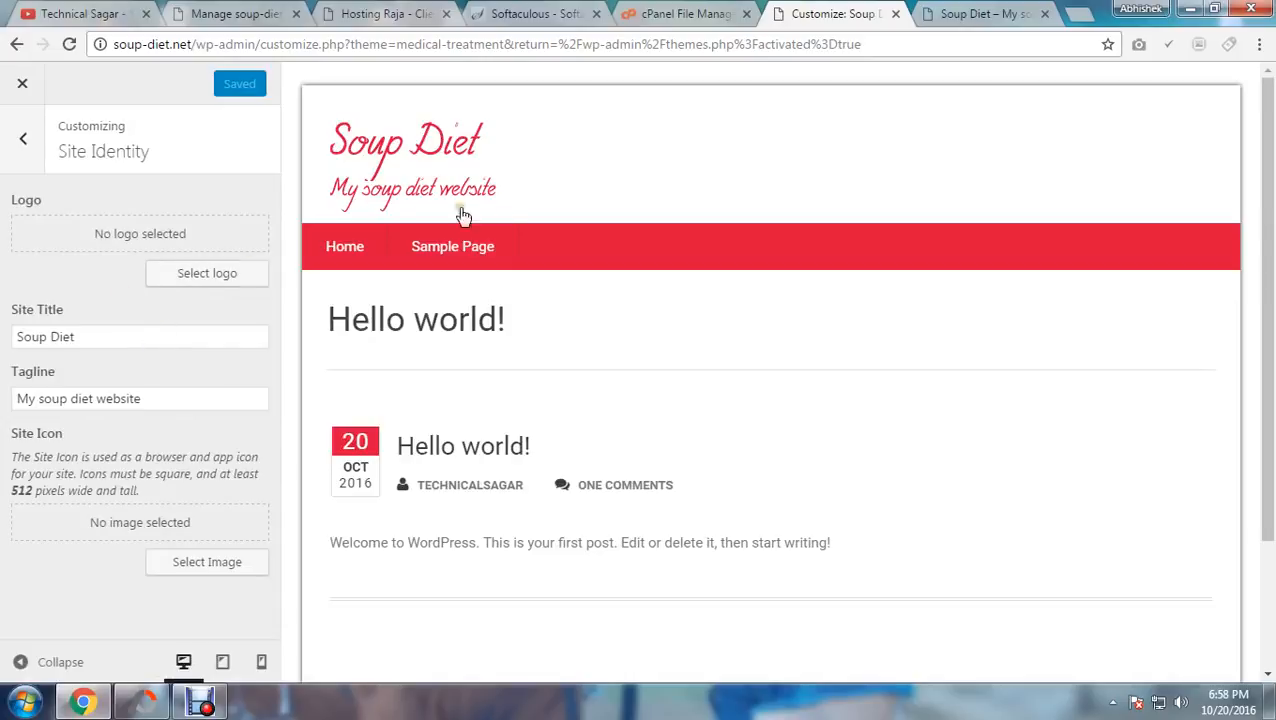
{"action": "left_click", "coordinate": [176, 566]}
{"action": "left_click", "coordinate": [179, 567]}
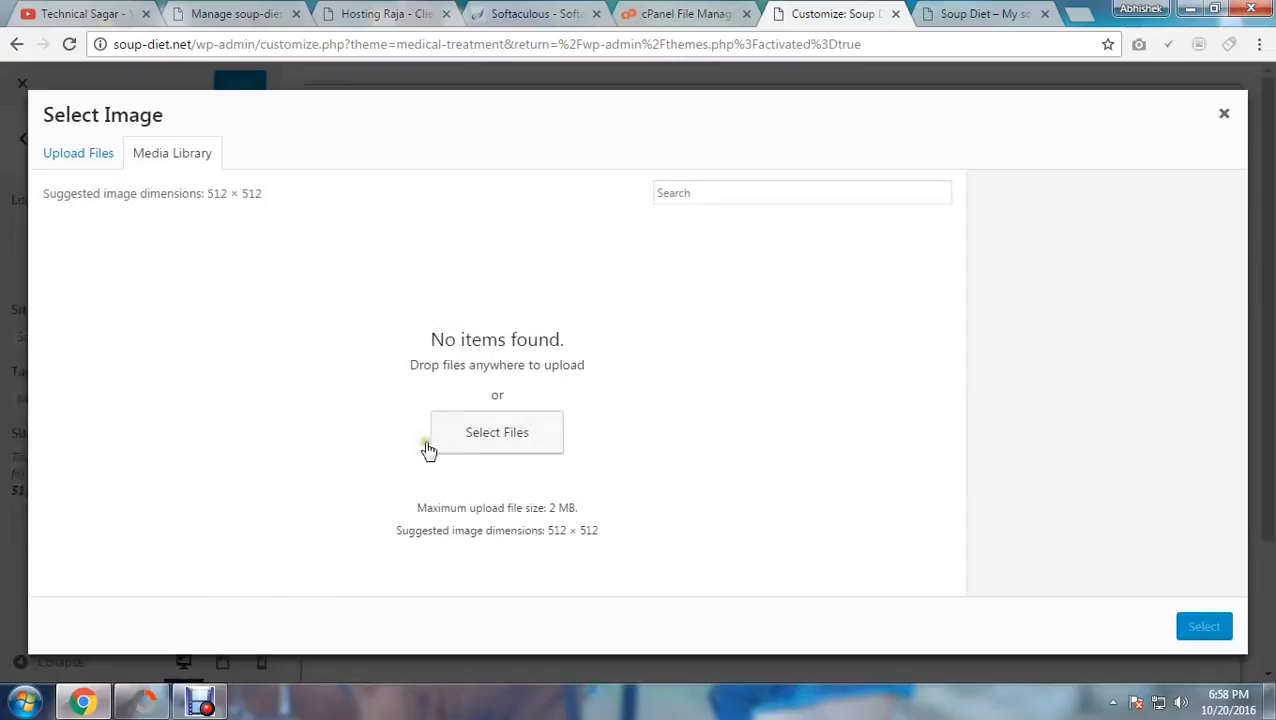
{"action": "left_click", "coordinate": [488, 438]}
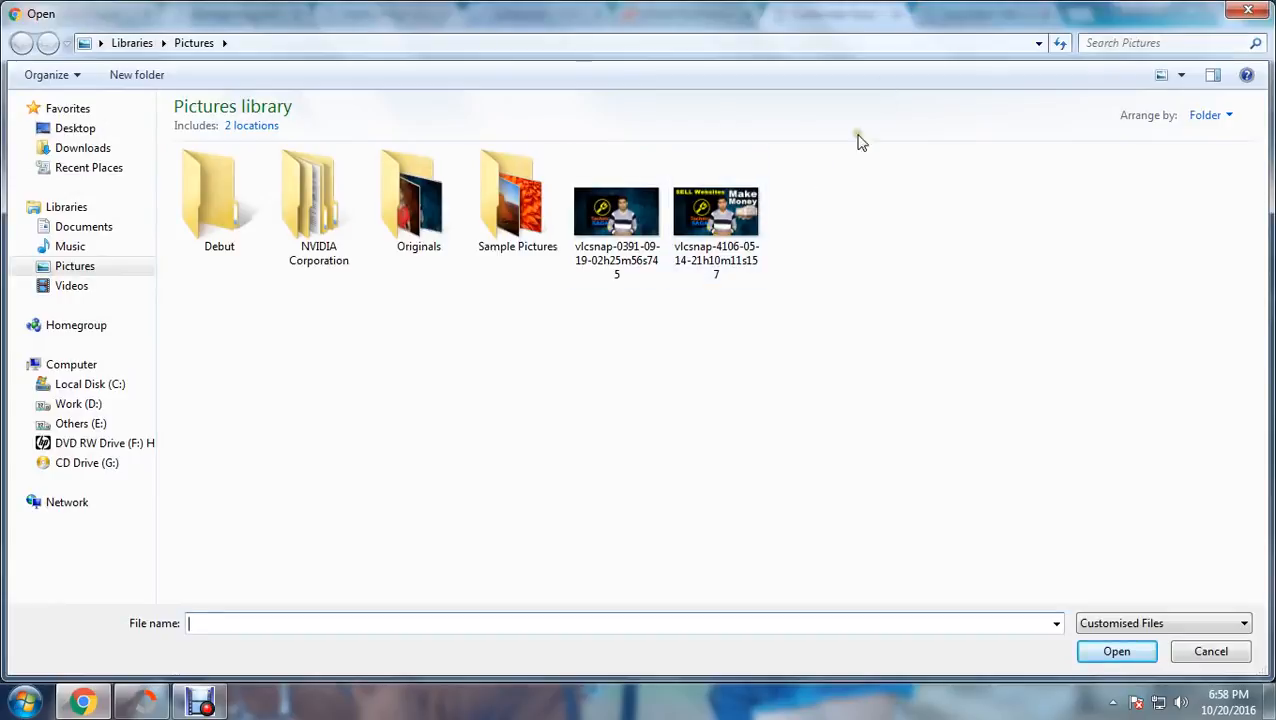
{"action": "left_click", "coordinate": [1251, 18]}
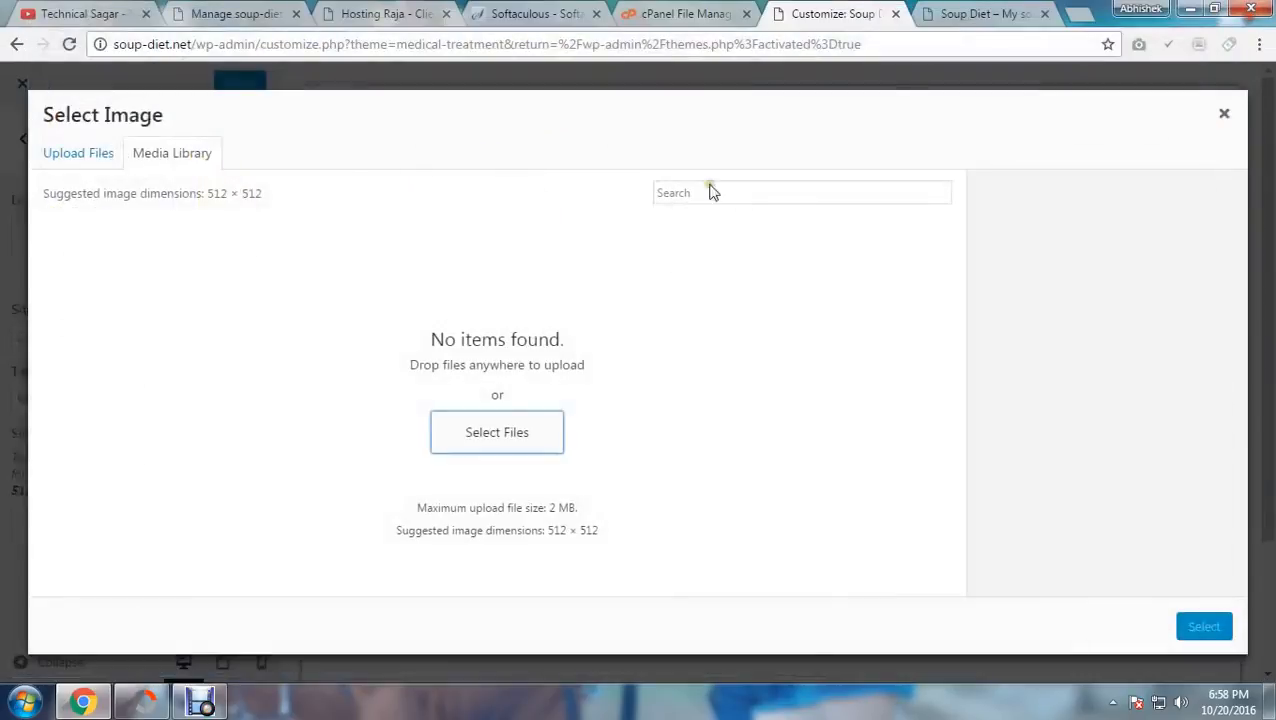
{"action": "left_click", "coordinate": [1223, 119]}
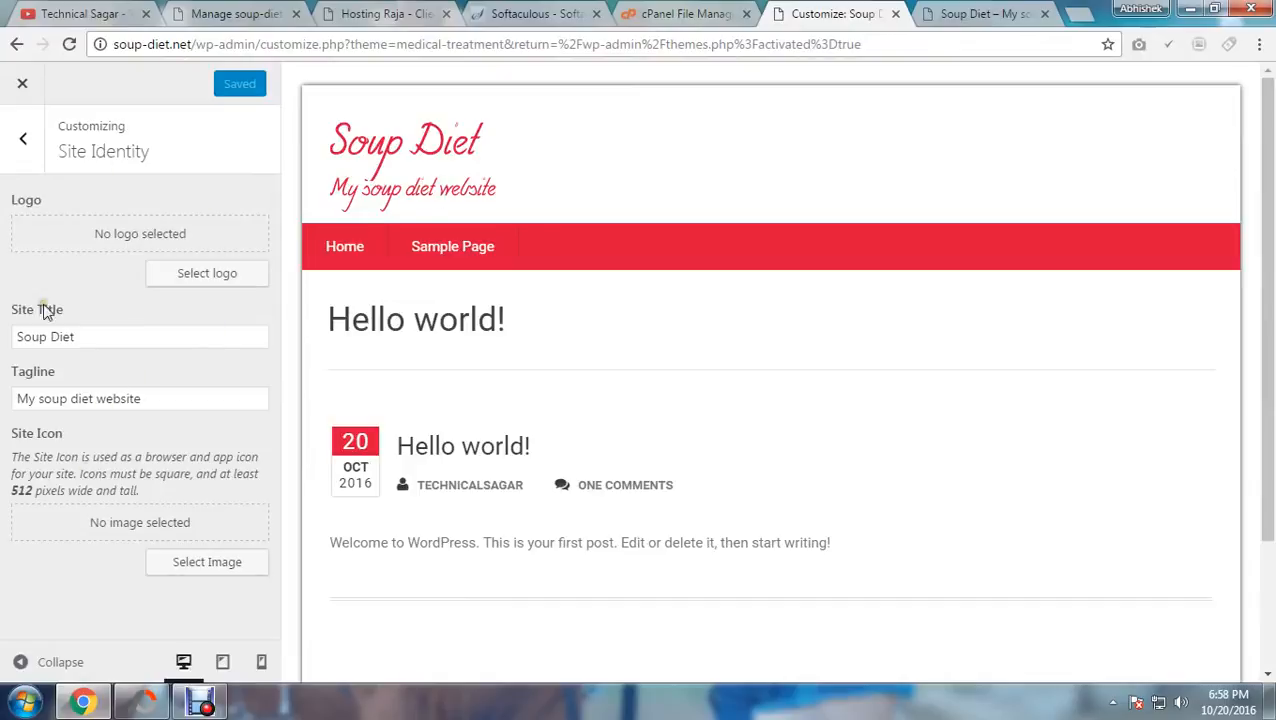
Look through the Colors settings, then bring up the Menus section with the preview scrolled to the top
{"action": "left_click", "coordinate": [14, 158]}
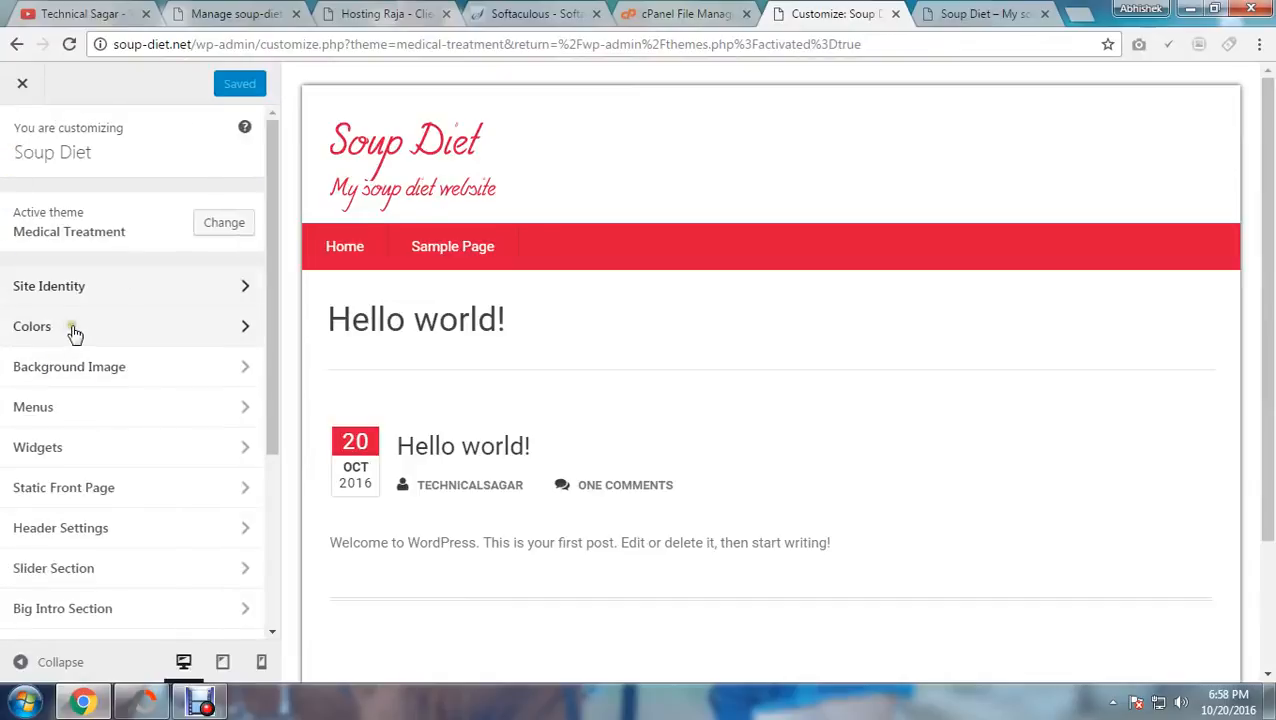
{"action": "left_click", "coordinate": [72, 328]}
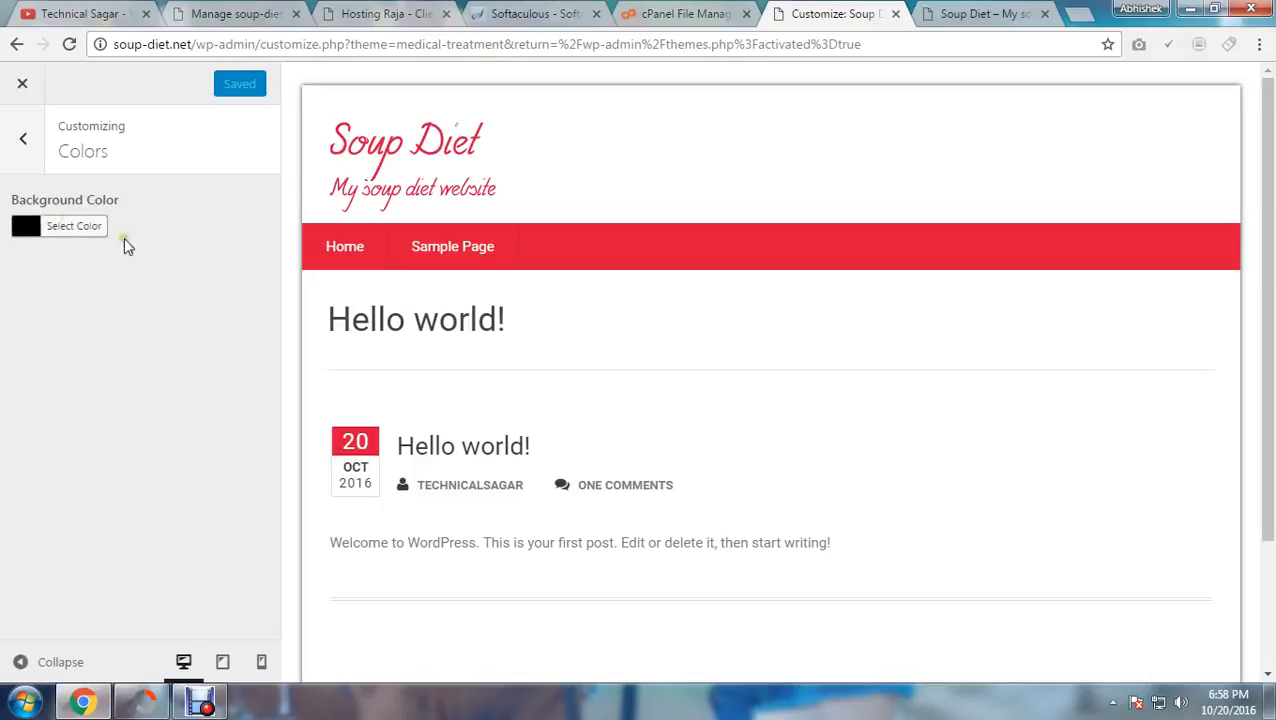
{"action": "scroll", "coordinate": [988, 276], "scroll_direction": "down", "scroll_amount": 1}
{"action": "scroll", "coordinate": [988, 276], "scroll_direction": "down", "scroll_amount": 2}
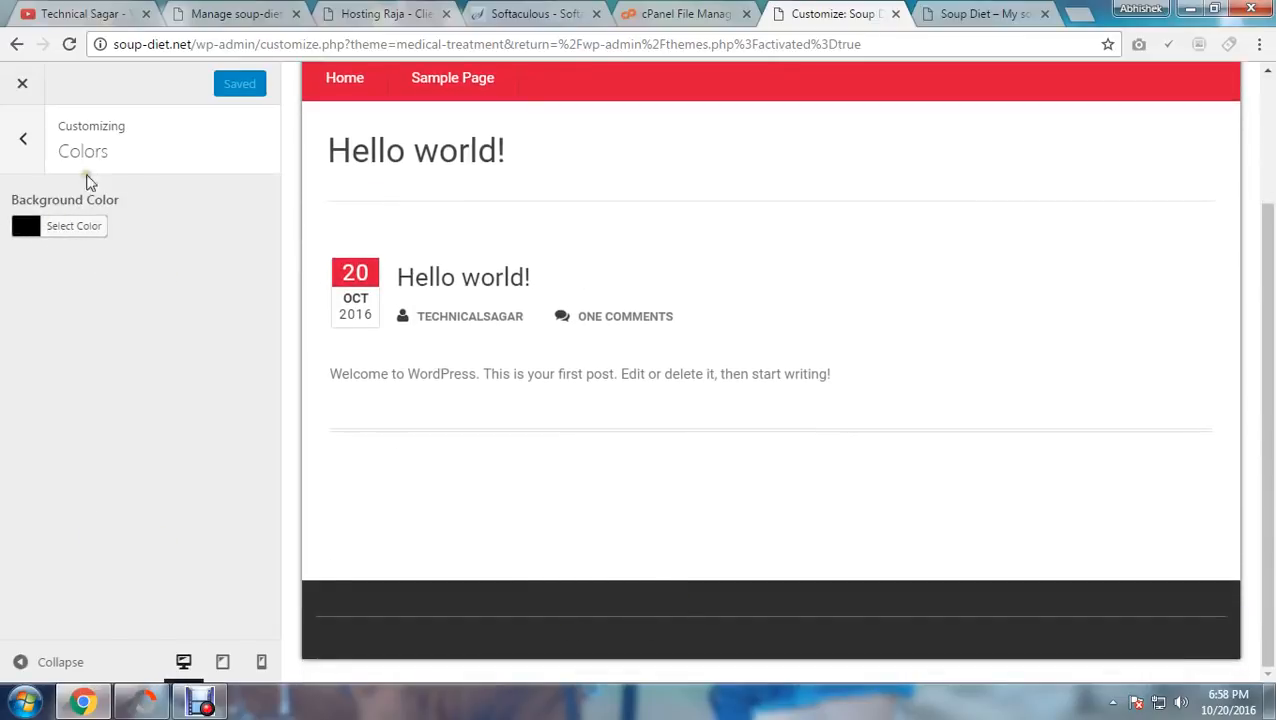
{"action": "left_click", "coordinate": [38, 142]}
{"action": "left_click", "coordinate": [67, 421]}
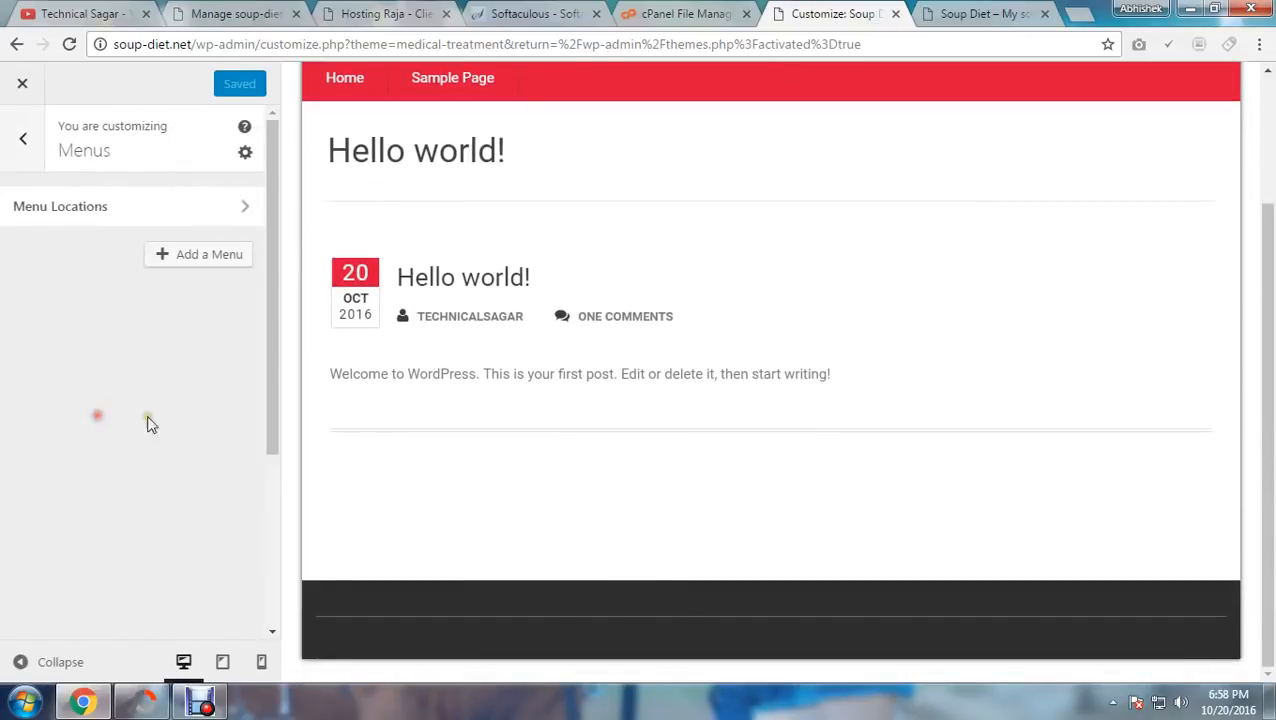
{"action": "scroll", "coordinate": [372, 187], "scroll_direction": "up", "scroll_amount": 3}
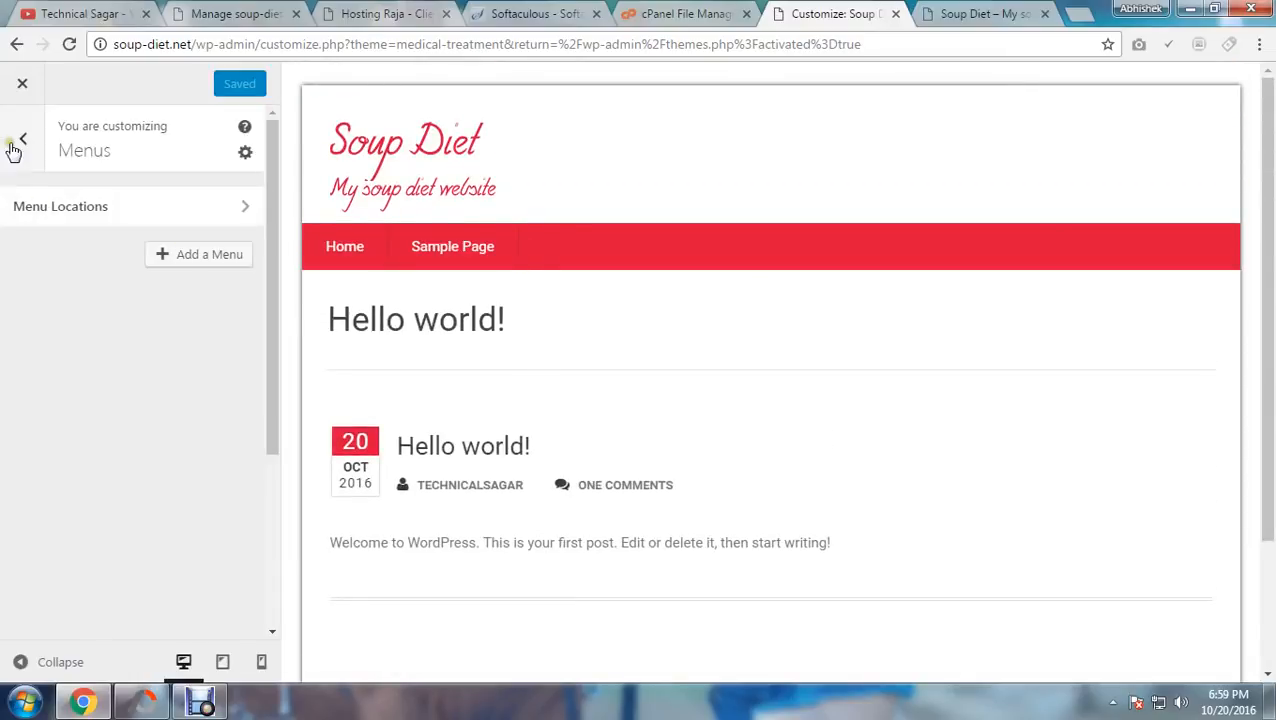
Create a new menu named 'Ye hai menu' and assign it as the Primary Menu
{"action": "left_click", "coordinate": [211, 256]}
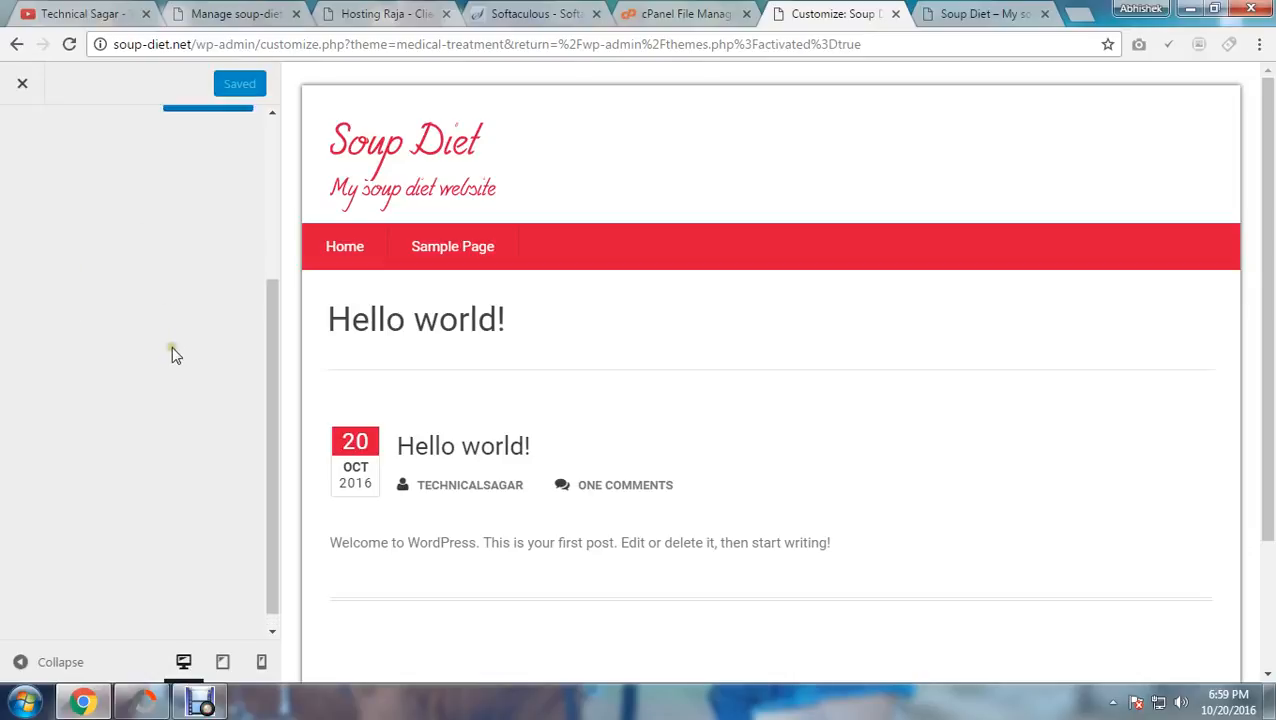
{"action": "left_click", "coordinate": [95, 305]}
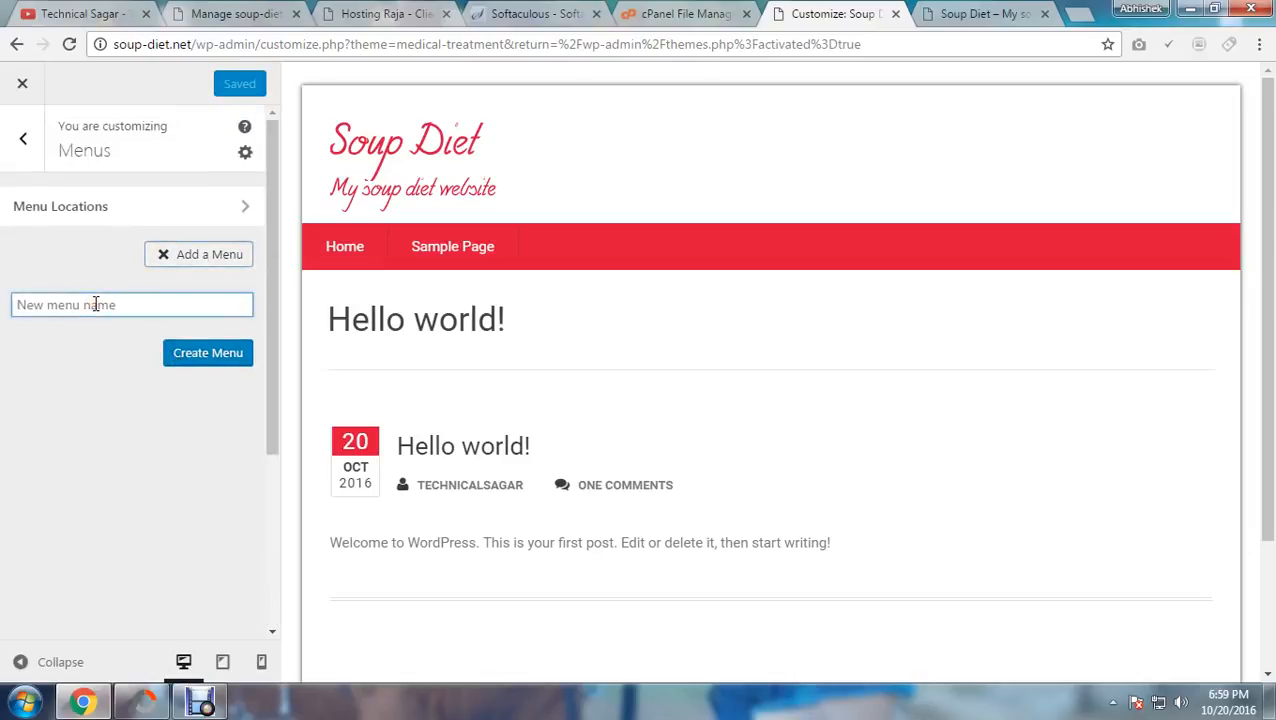
{"action": "type", "text": "Ye hai menu"}
{"action": "left_click", "coordinate": [197, 352]}
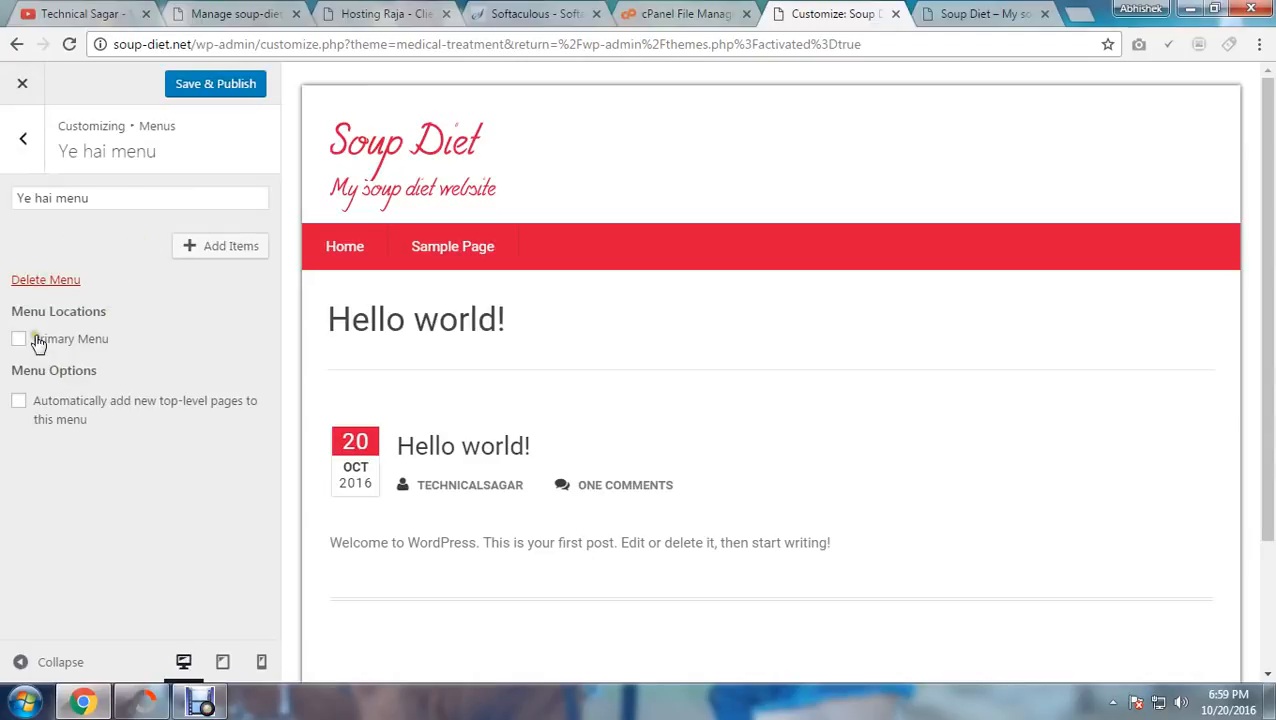
{"action": "left_click", "coordinate": [18, 340]}
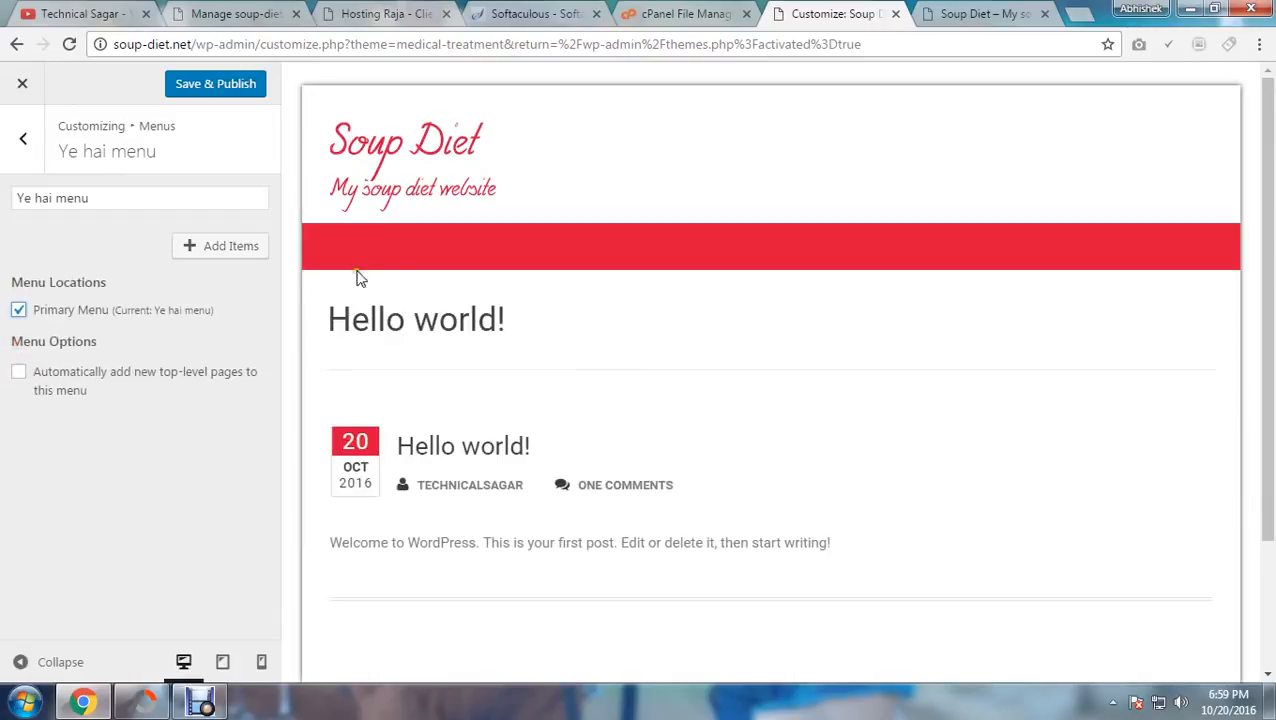
Add a Home custom link pointing to soup-diet.net to the menu
{"action": "left_click", "coordinate": [228, 250]}
{"action": "left_click", "coordinate": [196, 252]}
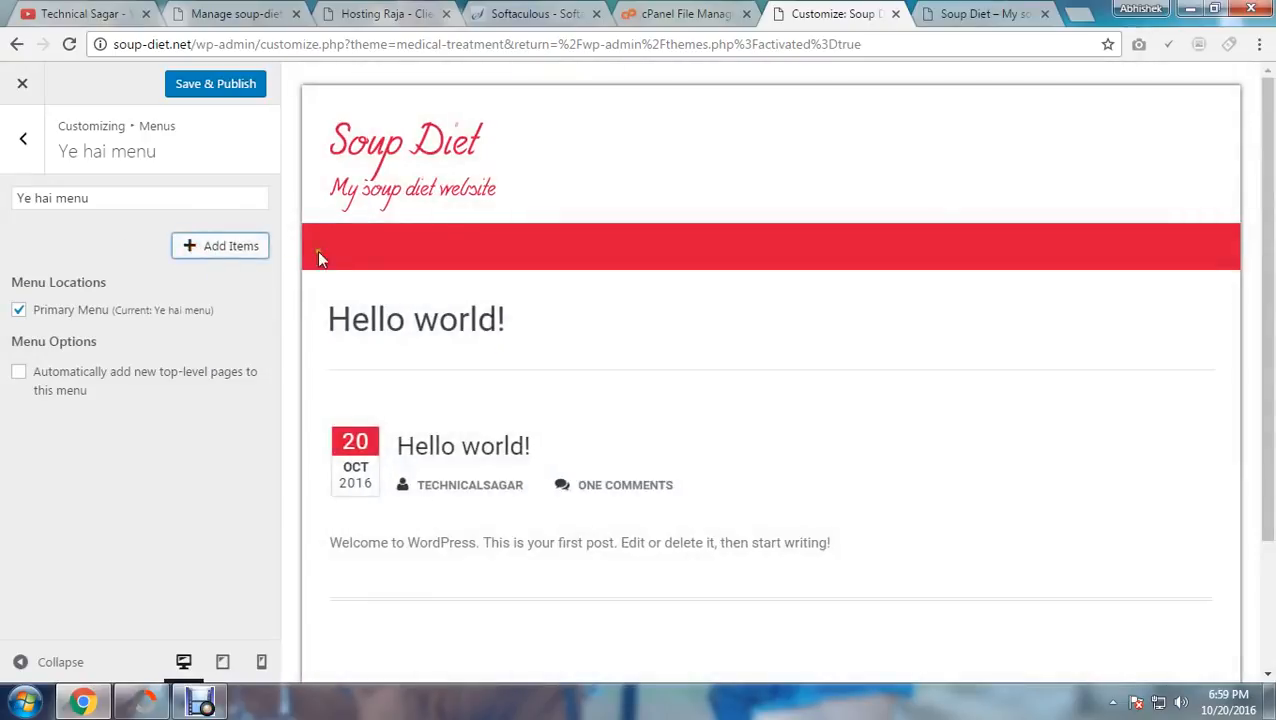
{"action": "left_click", "coordinate": [205, 258]}
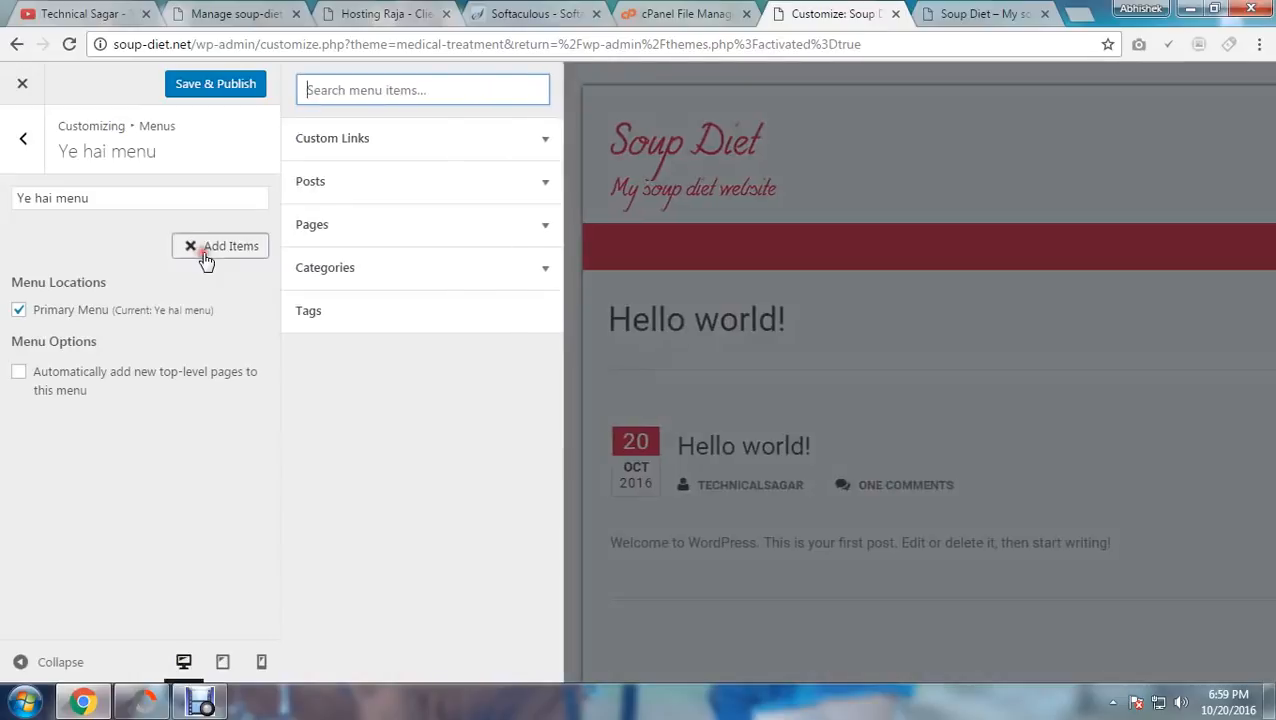
{"action": "left_click", "coordinate": [354, 132]}
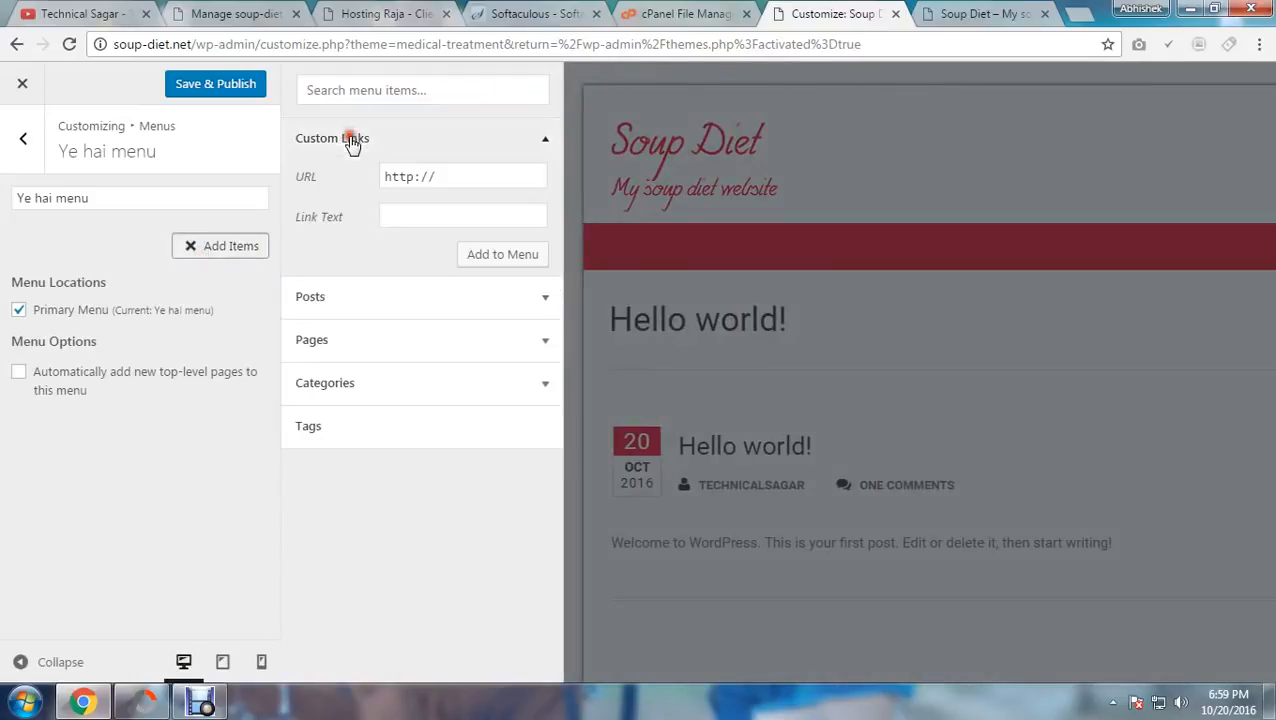
{"action": "left_click", "coordinate": [464, 180]}
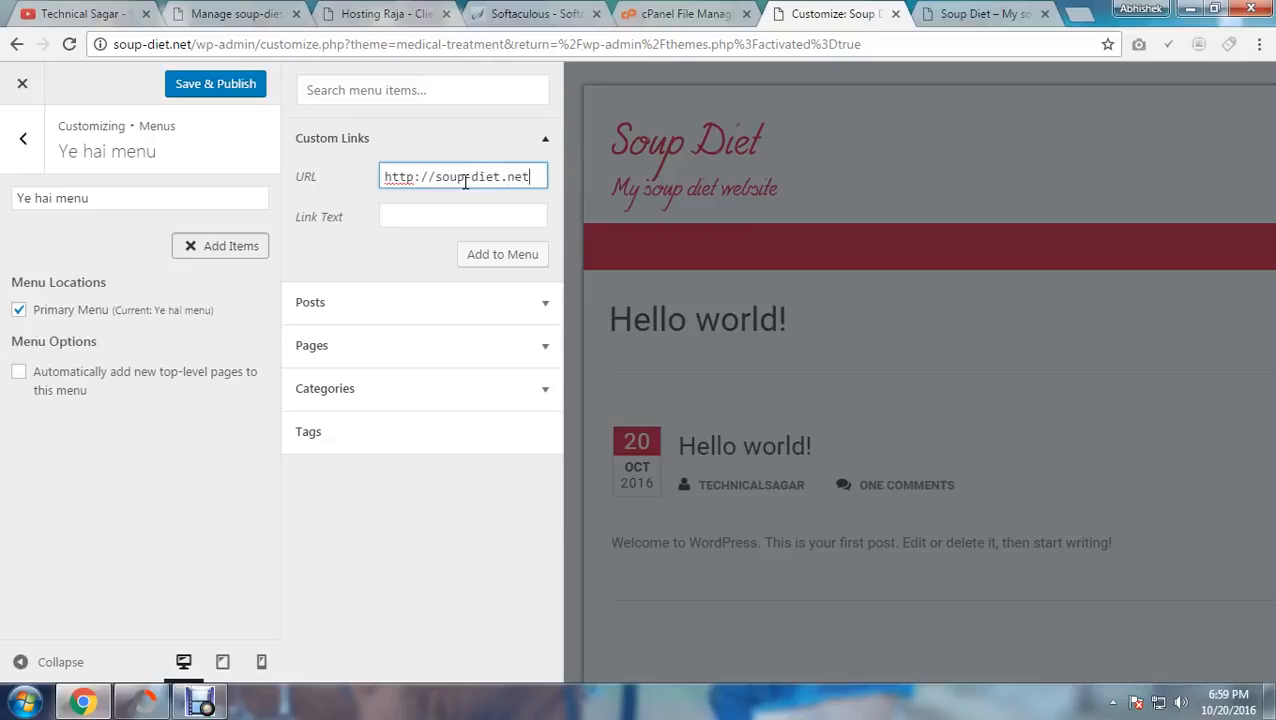
{"action": "type", "text": "soup-diet.net"}
{"action": "left_click", "coordinate": [426, 218]}
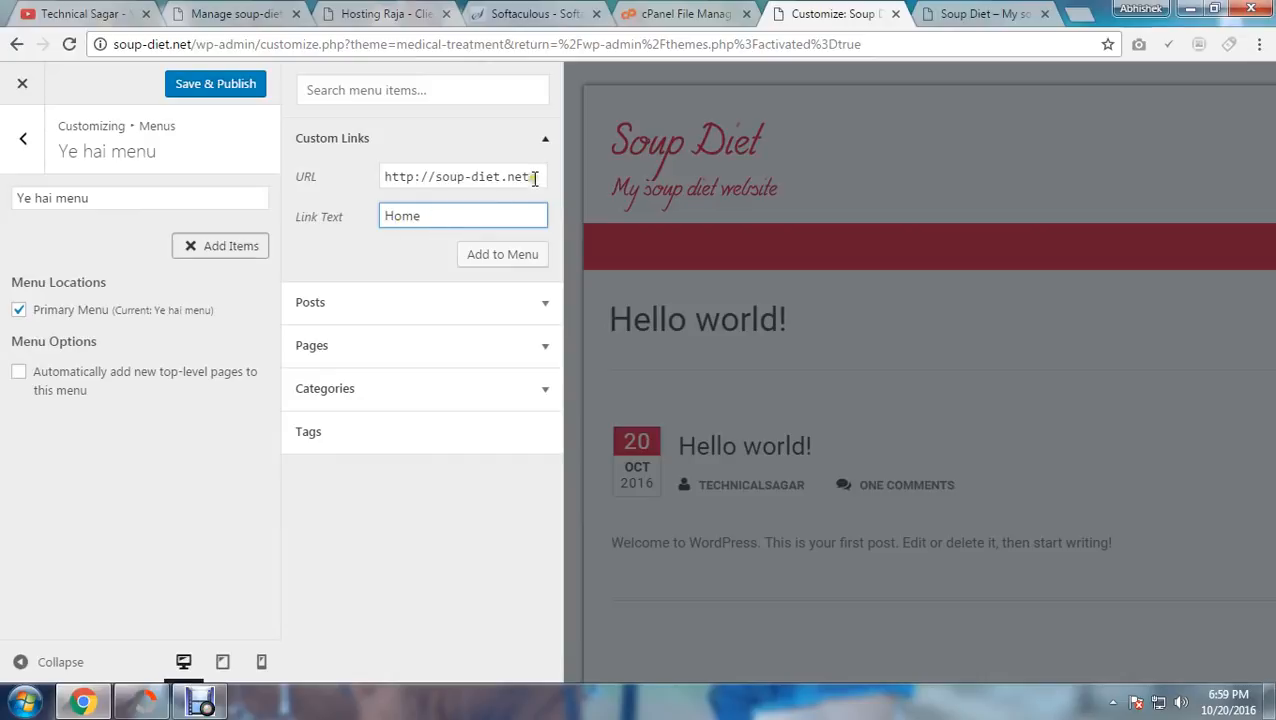
{"action": "left_click_drag", "start_coordinate": [530, 176], "coordinate": [400, 194]}
{"action": "left_click", "coordinate": [436, 176]}
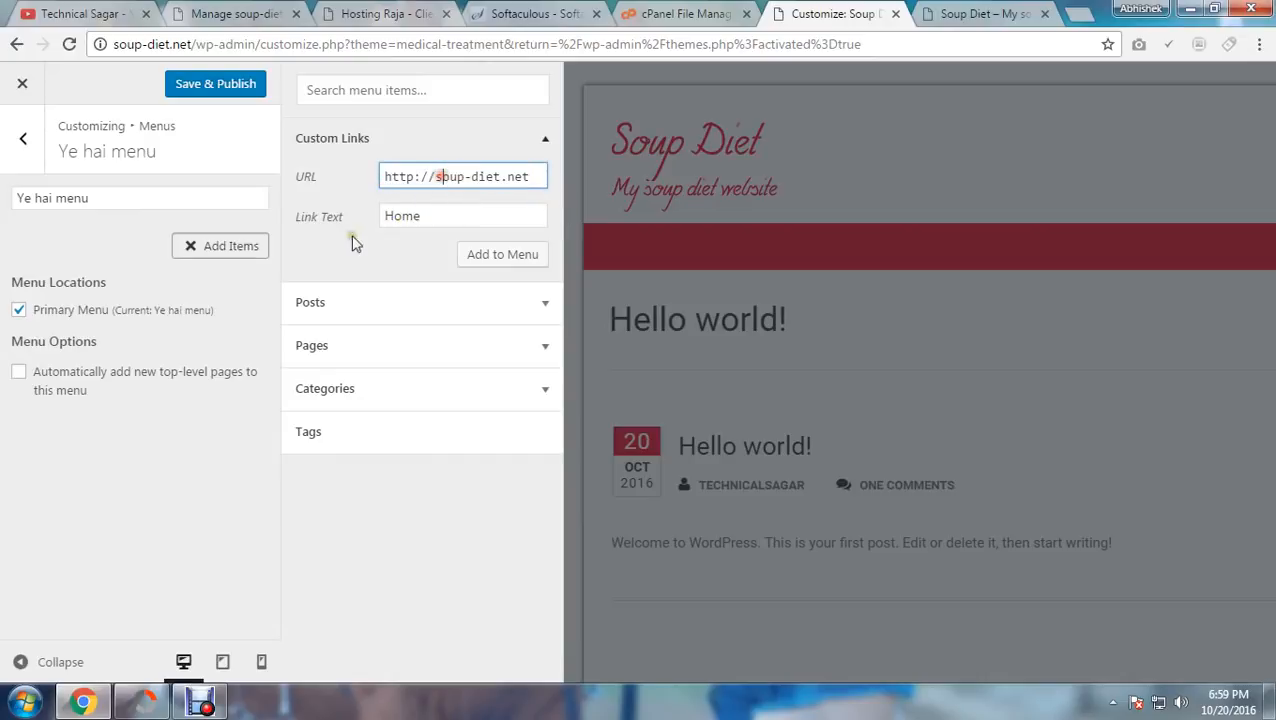
{"action": "left_click", "coordinate": [496, 258]}
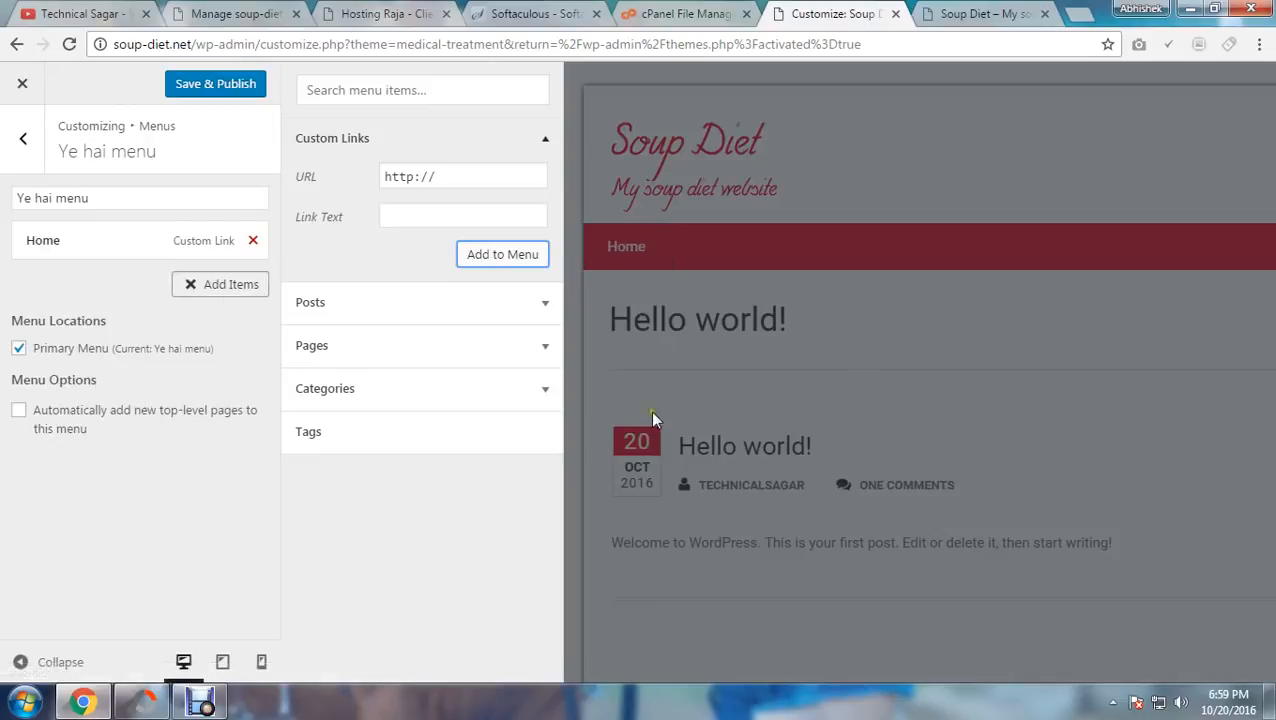
Reopen 'Ye hai menu' to review its items, then return to the menus list
{"action": "left_click", "coordinate": [22, 142]}
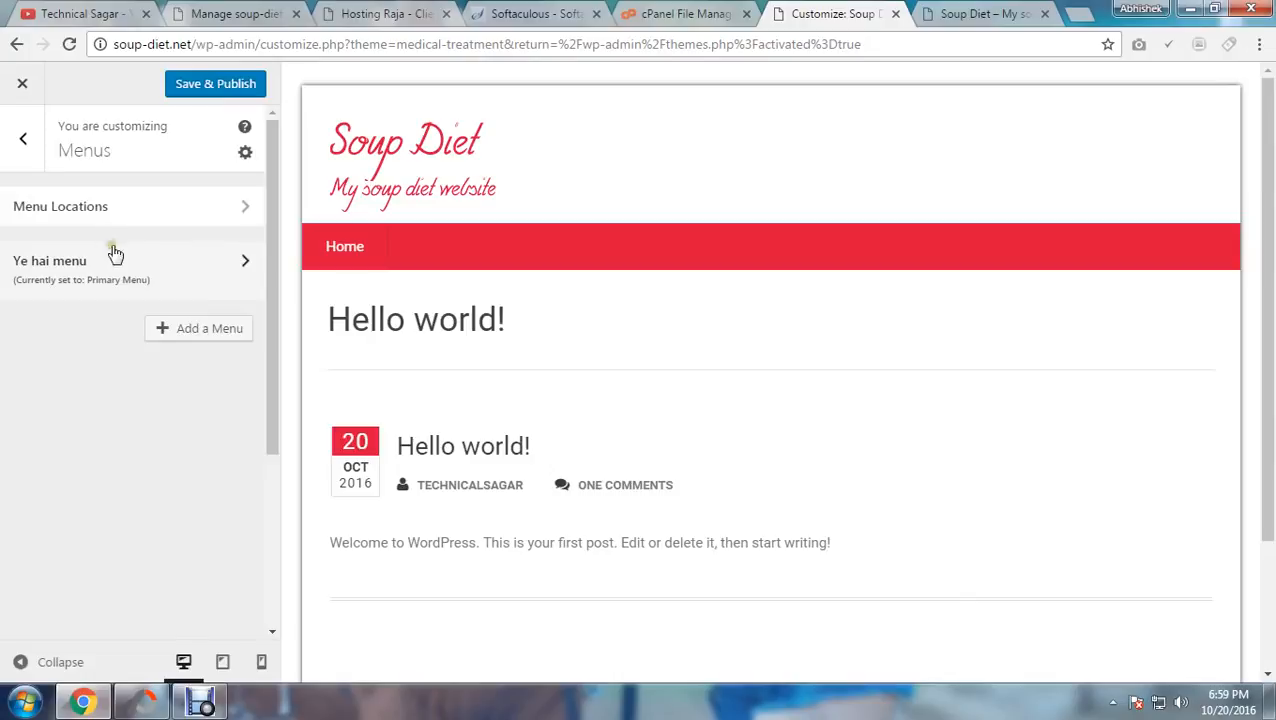
{"action": "left_click", "coordinate": [231, 277]}
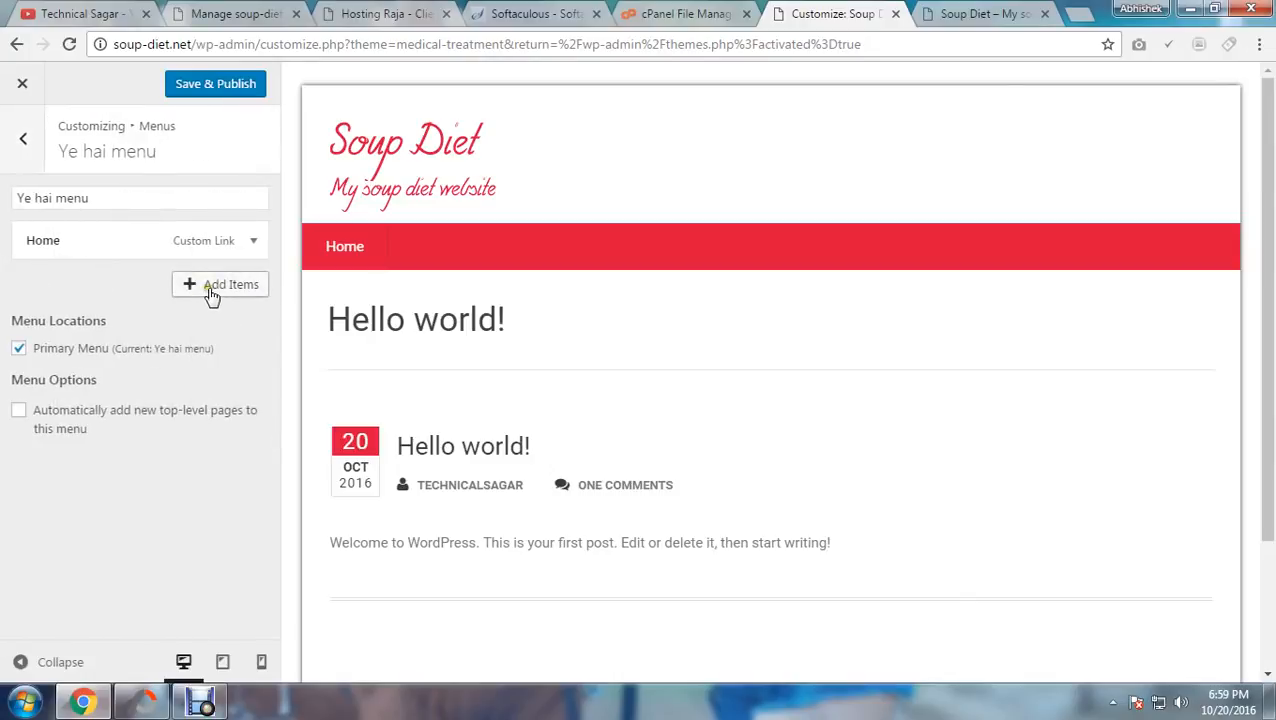
{"action": "left_click", "coordinate": [212, 287]}
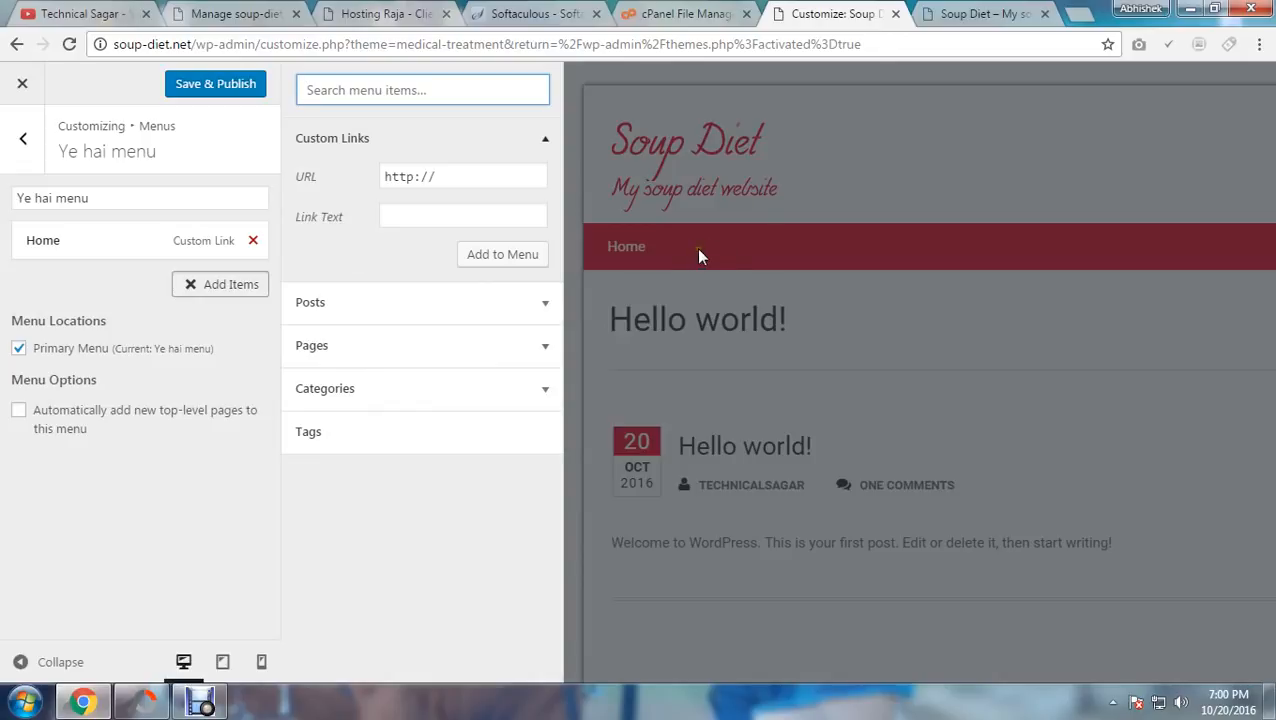
{"action": "left_click", "coordinate": [23, 142]}
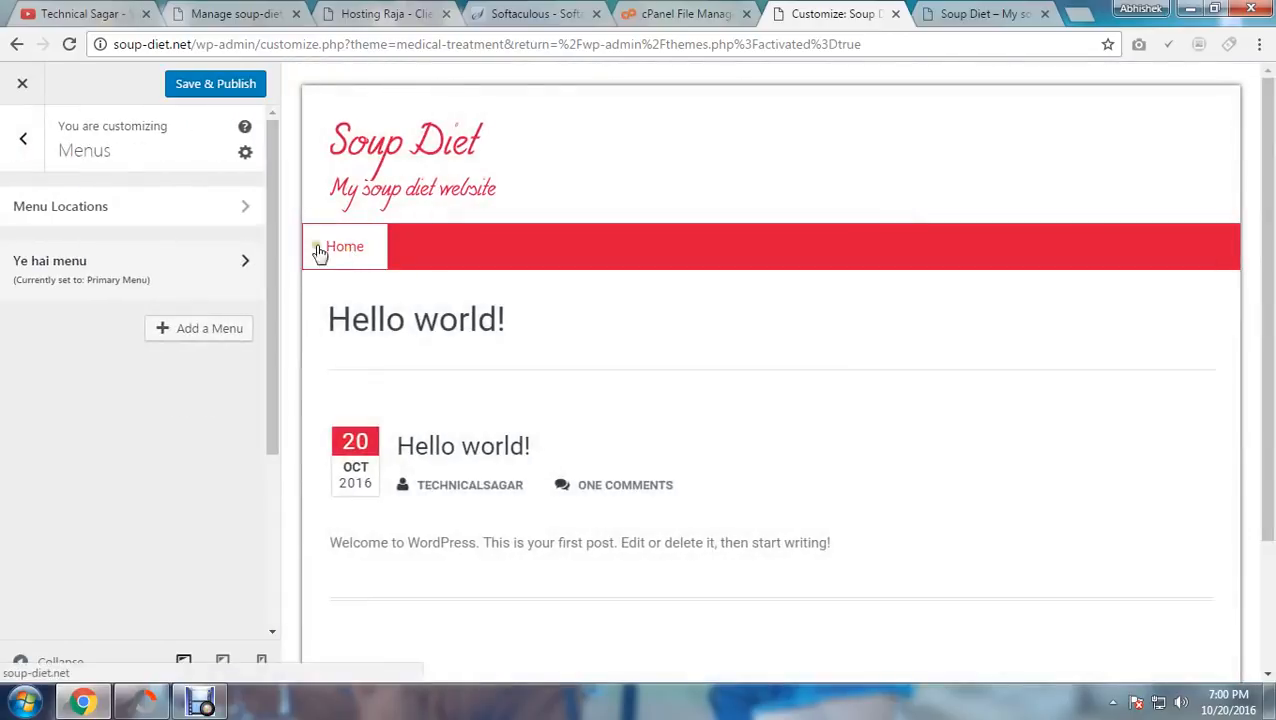
Browse the widgets available for the Top Header Sidebar without adding any
{"action": "left_click", "coordinate": [18, 134]}
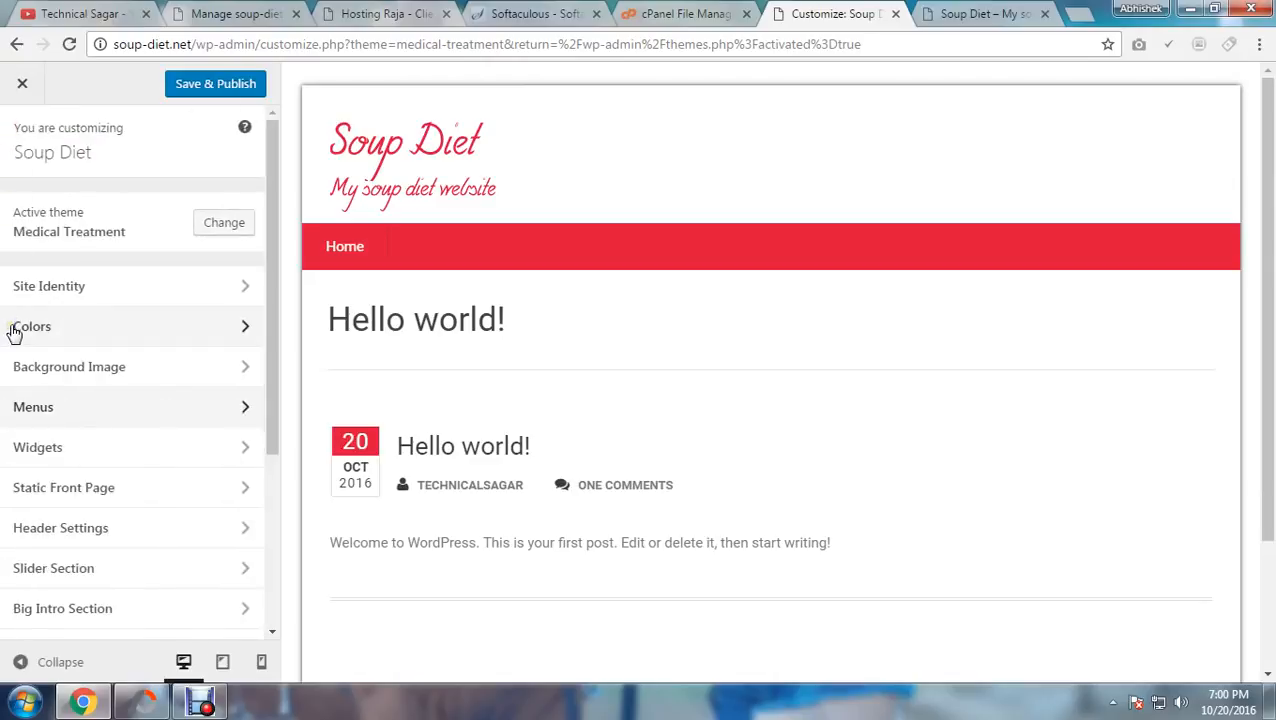
{"action": "left_click", "coordinate": [52, 451]}
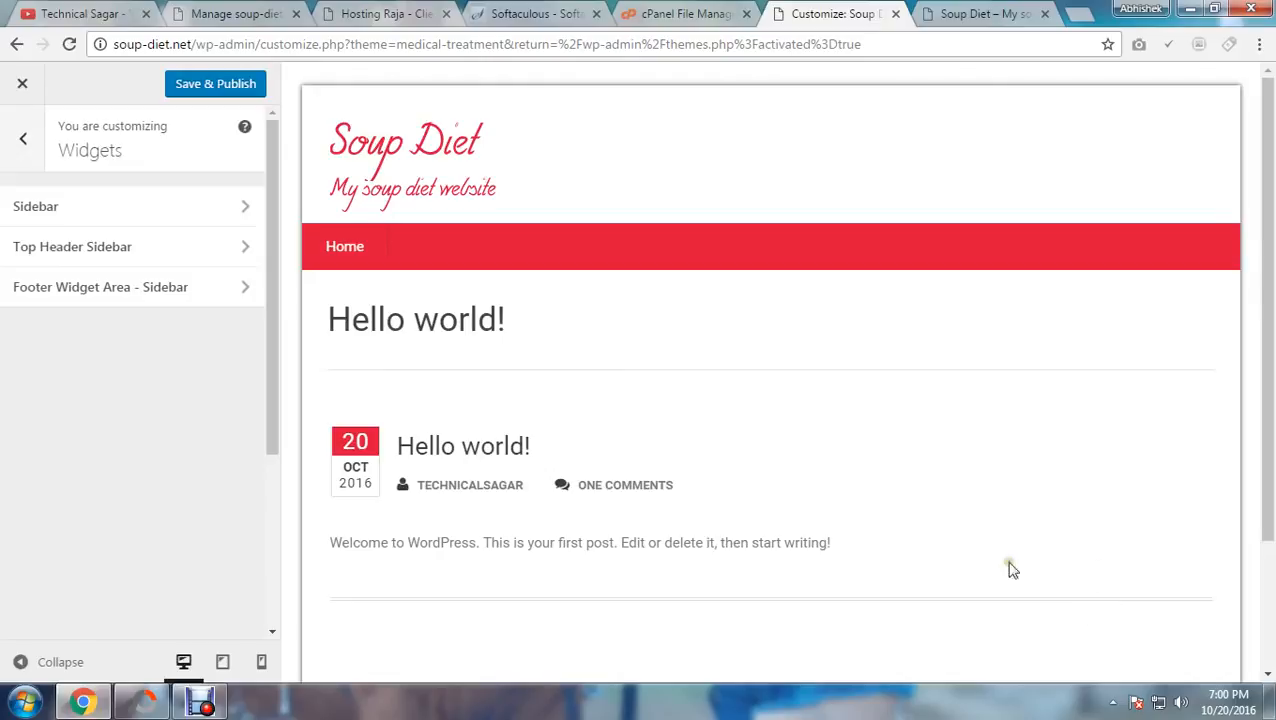
{"action": "left_click", "coordinate": [46, 253]}
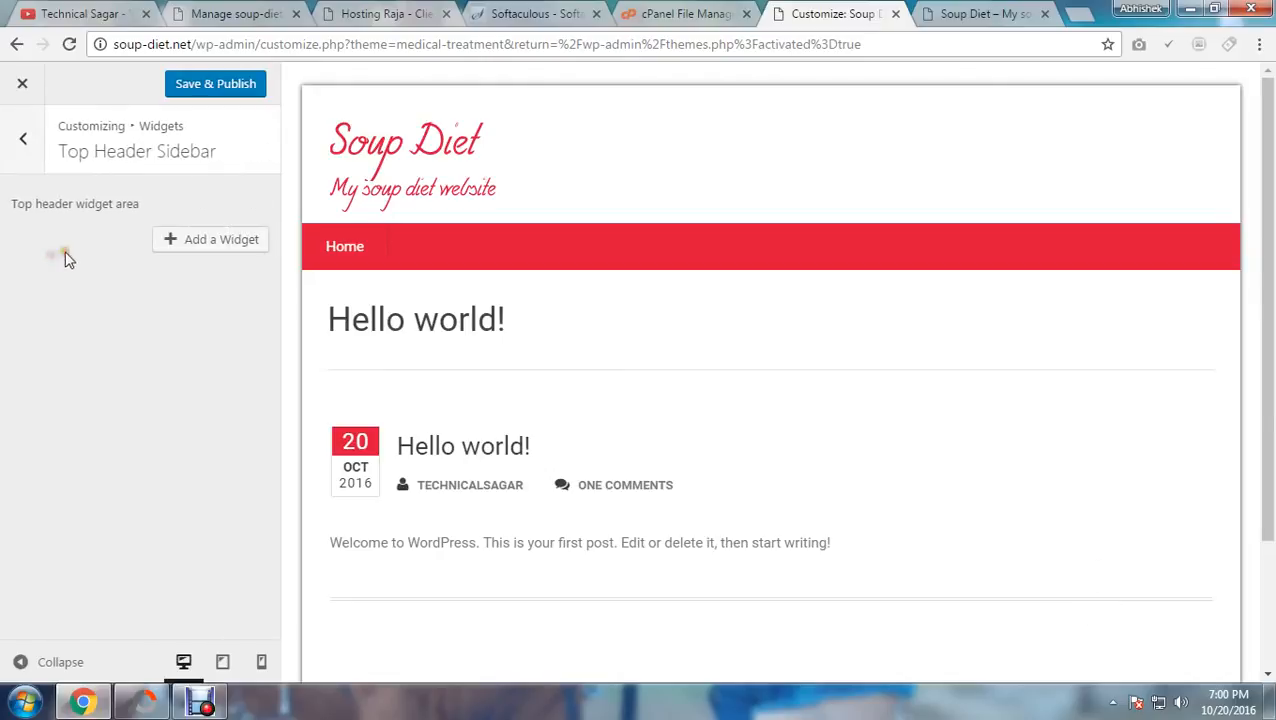
{"action": "left_click", "coordinate": [23, 147]}
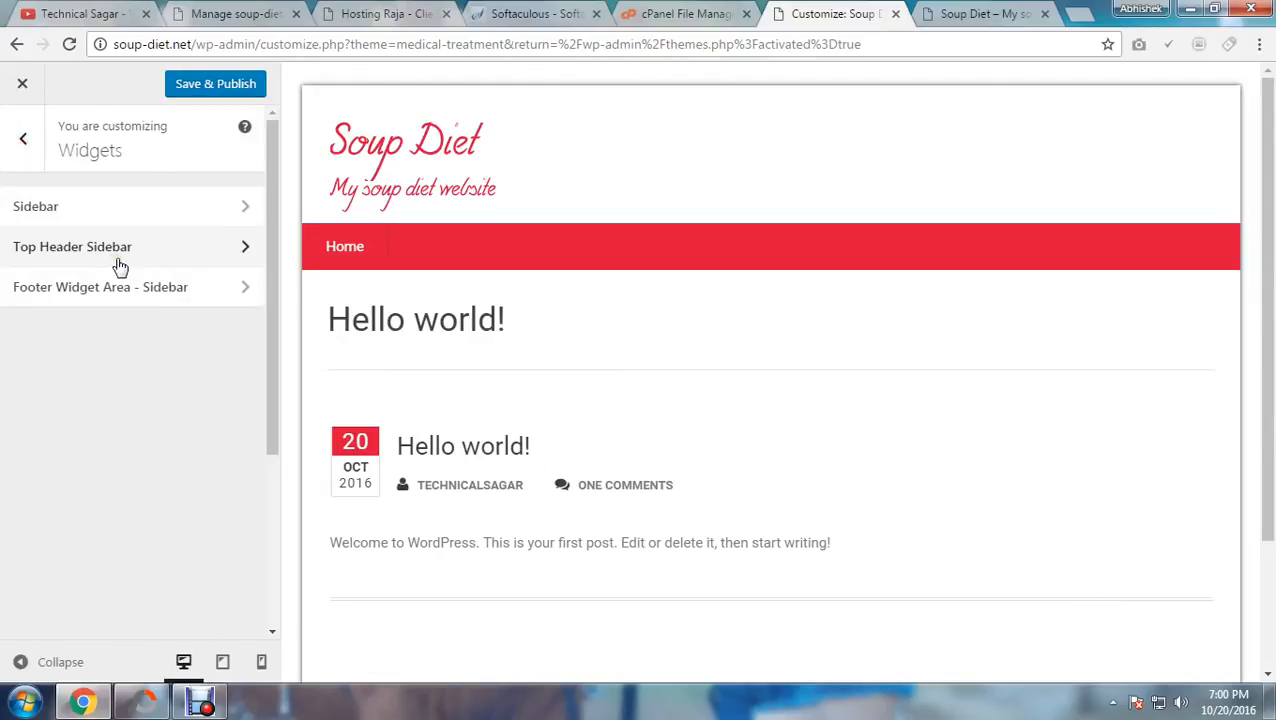
{"action": "left_click", "coordinate": [118, 258]}
{"action": "left_click", "coordinate": [208, 243]}
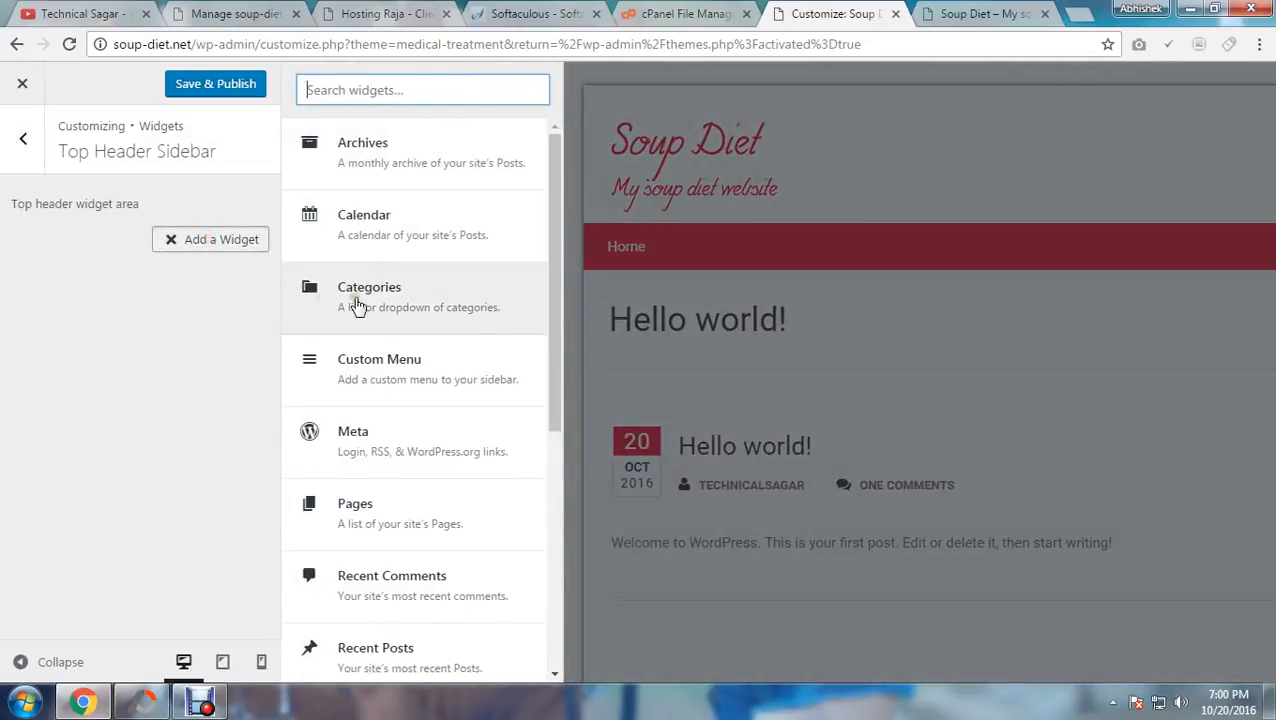
{"action": "scroll", "coordinate": [420, 395], "scroll_direction": "down", "scroll_amount": 2}
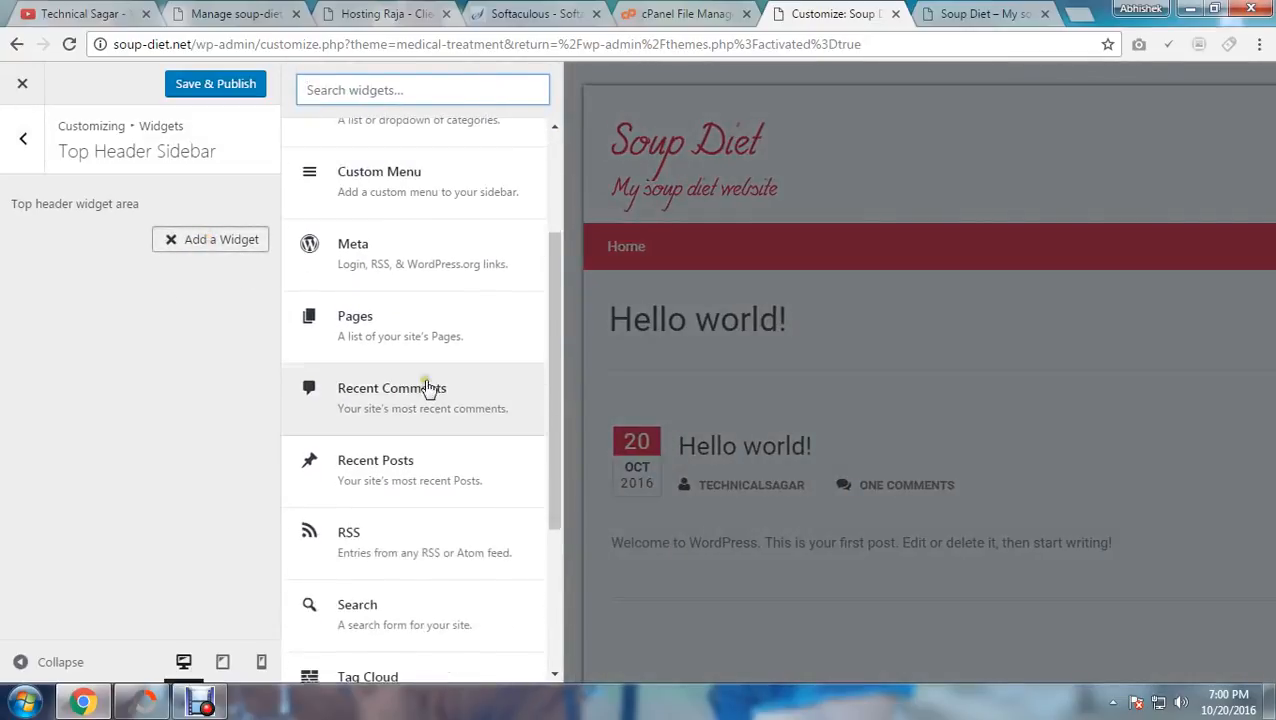
{"action": "scroll", "coordinate": [425, 388], "scroll_direction": "down", "scroll_amount": 2}
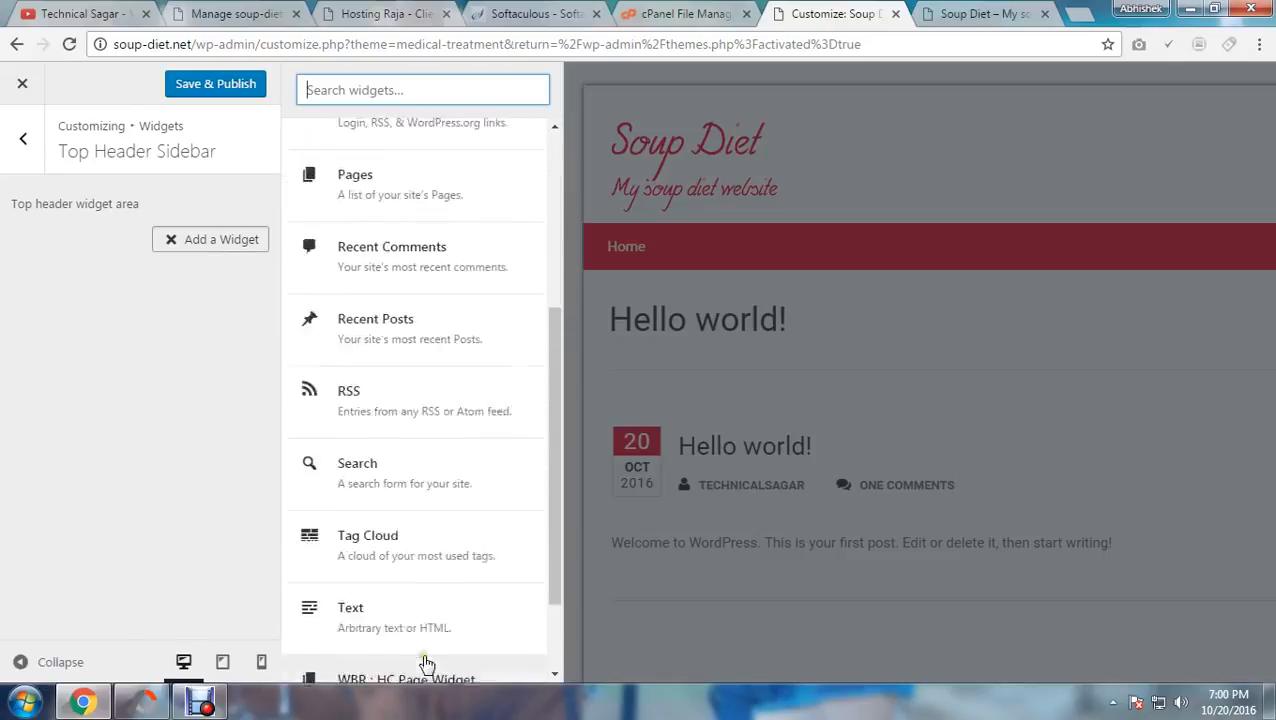
{"action": "scroll", "coordinate": [400, 520], "scroll_direction": "up", "scroll_amount": 4}
{"action": "left_click", "coordinate": [23, 138]}
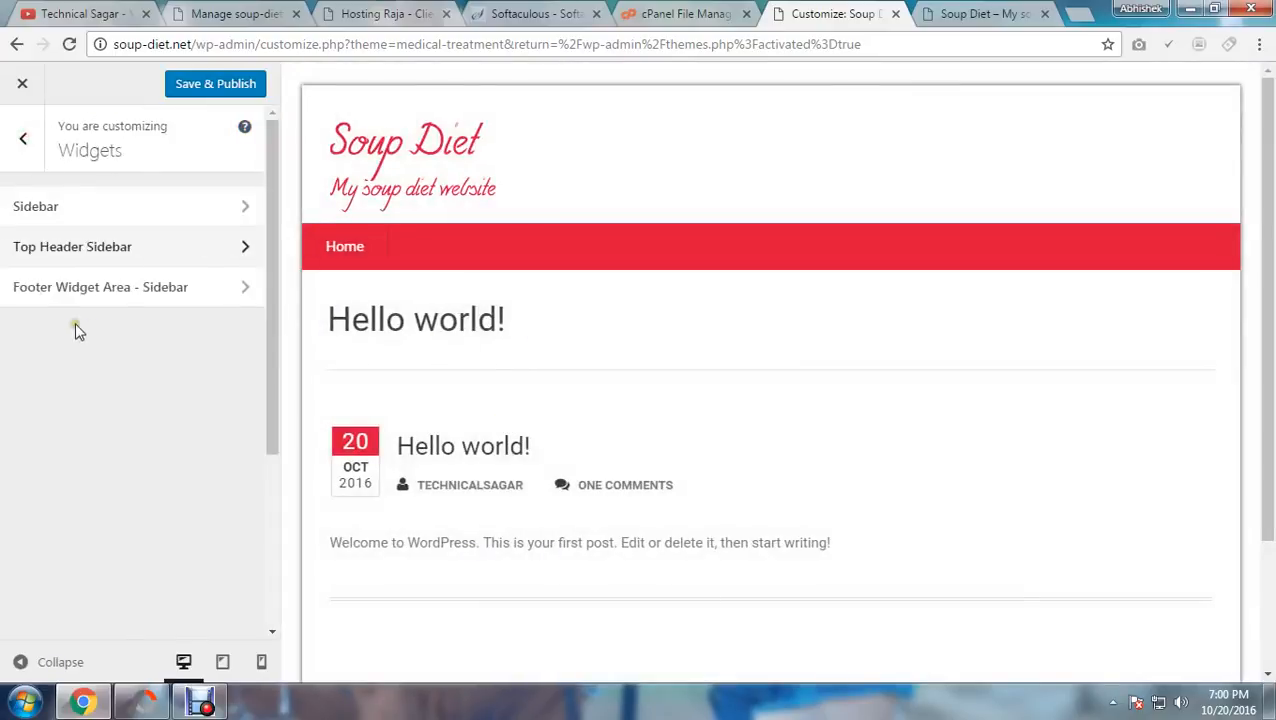
{"action": "left_click", "coordinate": [22, 138]}
Glance at the Static Front Page settings, then switch to the live Soup Diet tab
{"action": "scroll", "coordinate": [246, 388], "scroll_direction": "down", "scroll_amount": 1}
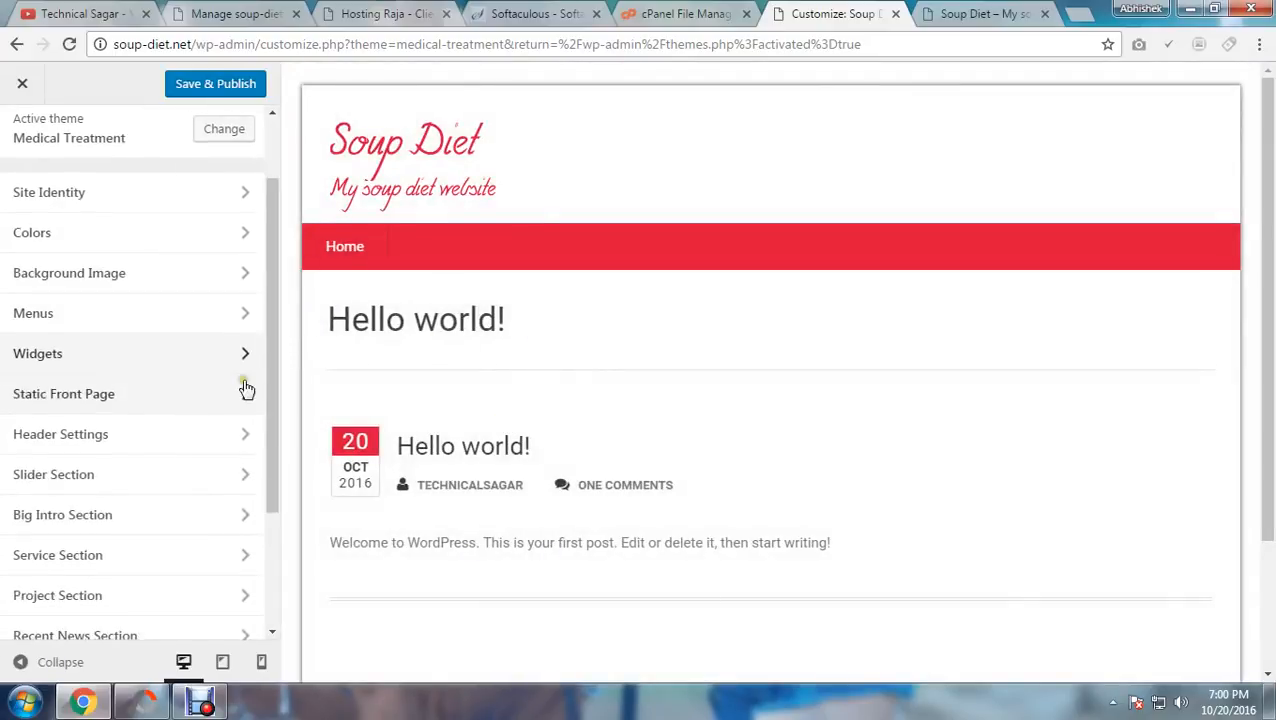
{"action": "left_click", "coordinate": [92, 398]}
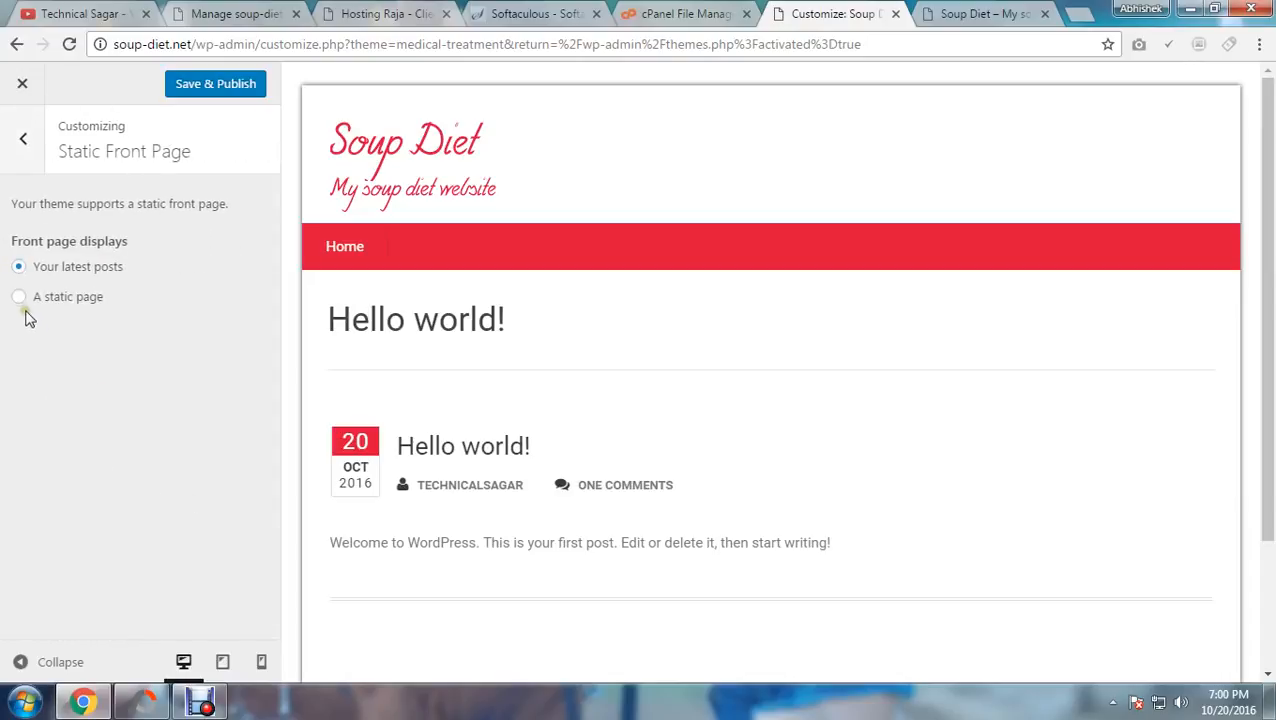
{"action": "left_click", "coordinate": [24, 139]}
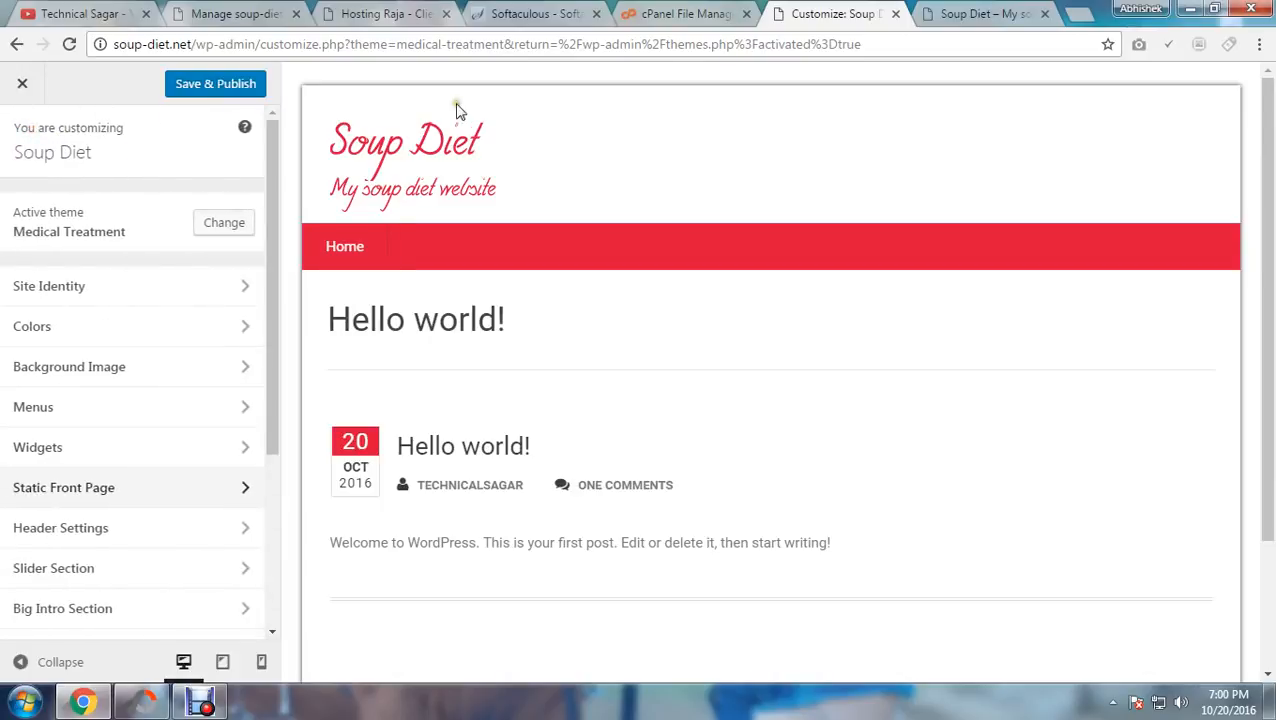
{"action": "left_click", "coordinate": [975, 14]}
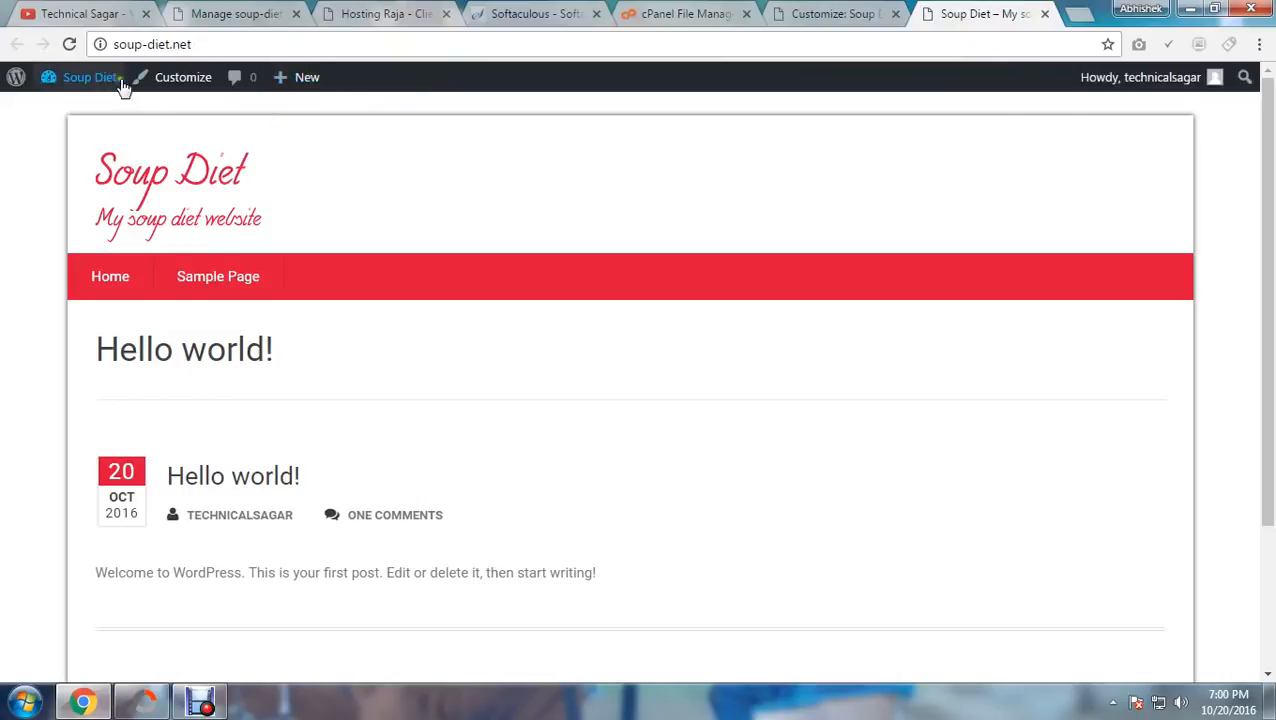
Create a new page titled Home with the body 'Ye hai home page' and publish it
{"action": "mouse_move", "coordinate": [313, 88]}
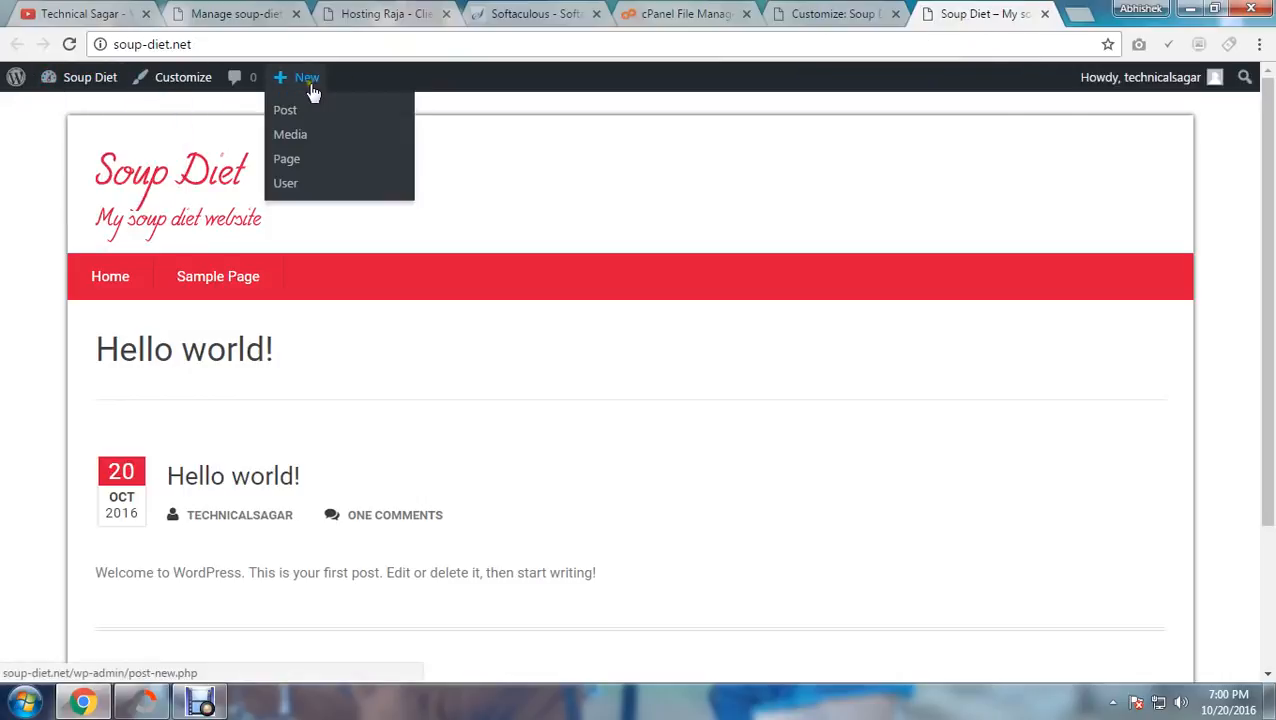
{"action": "left_click", "coordinate": [281, 183]}
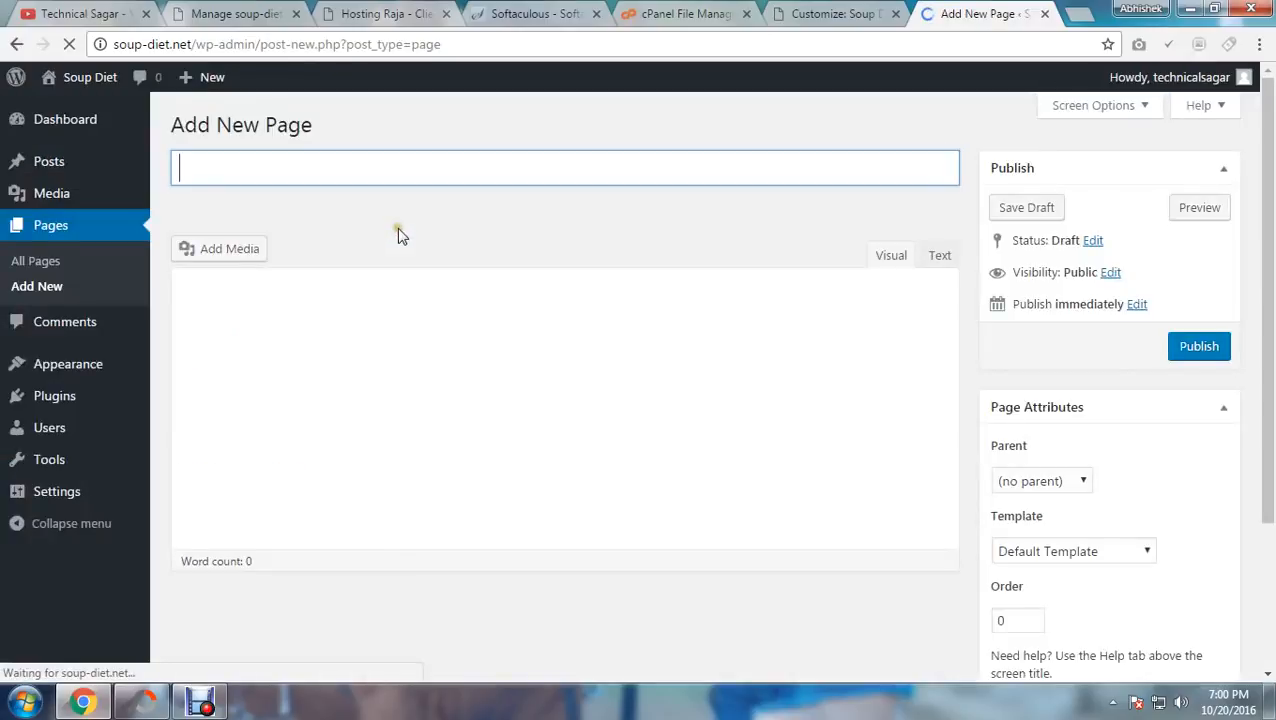
{"action": "type", "text": "Home"}
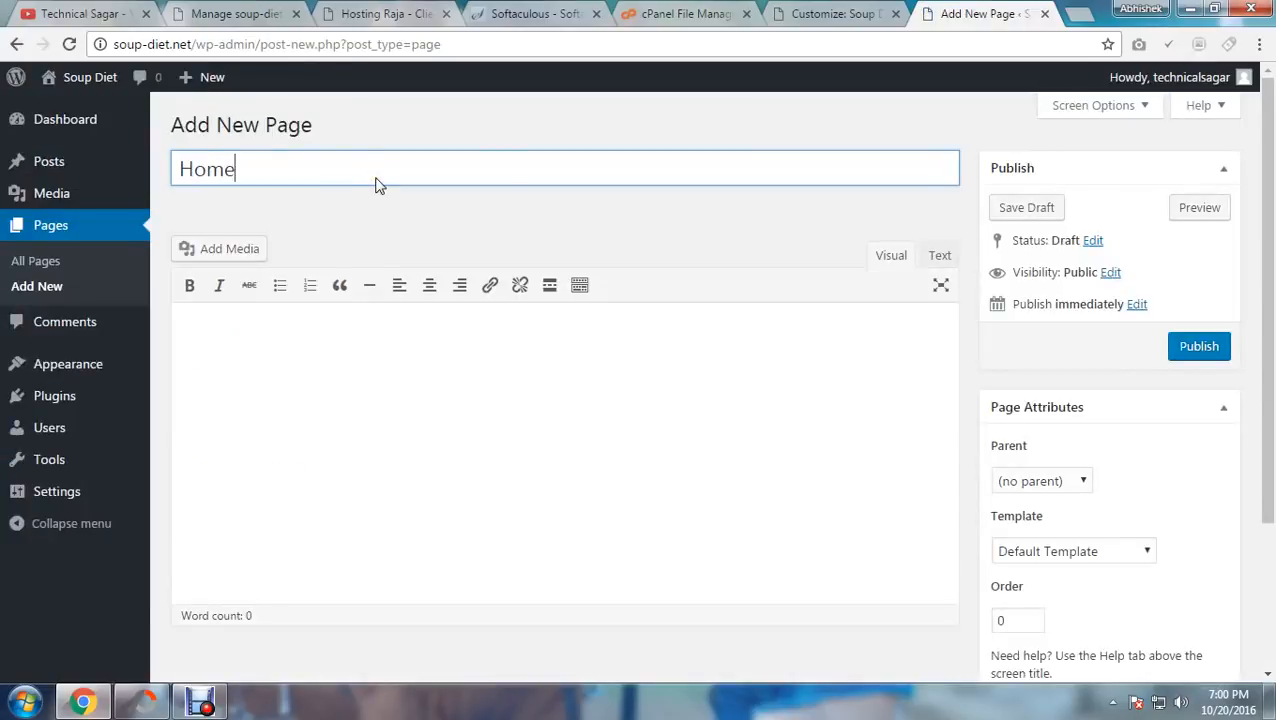
{"action": "left_click", "coordinate": [430, 362]}
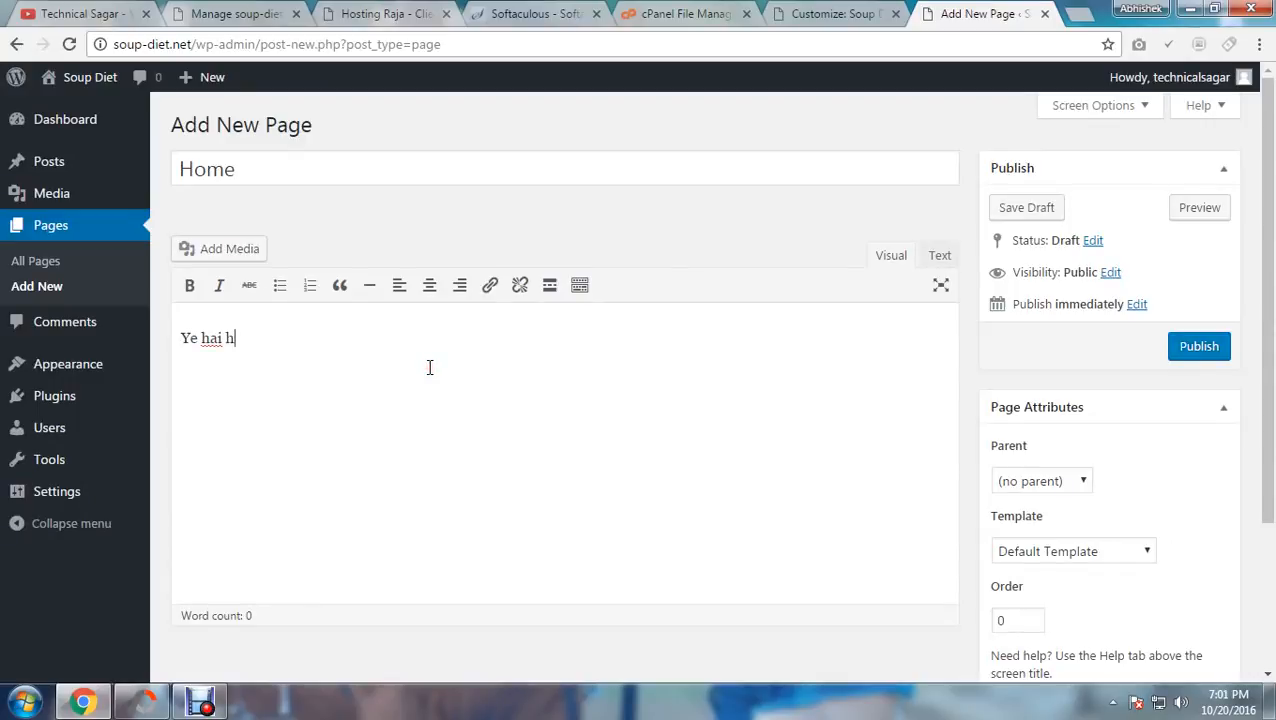
{"action": "left_click", "coordinate": [1175, 347]}
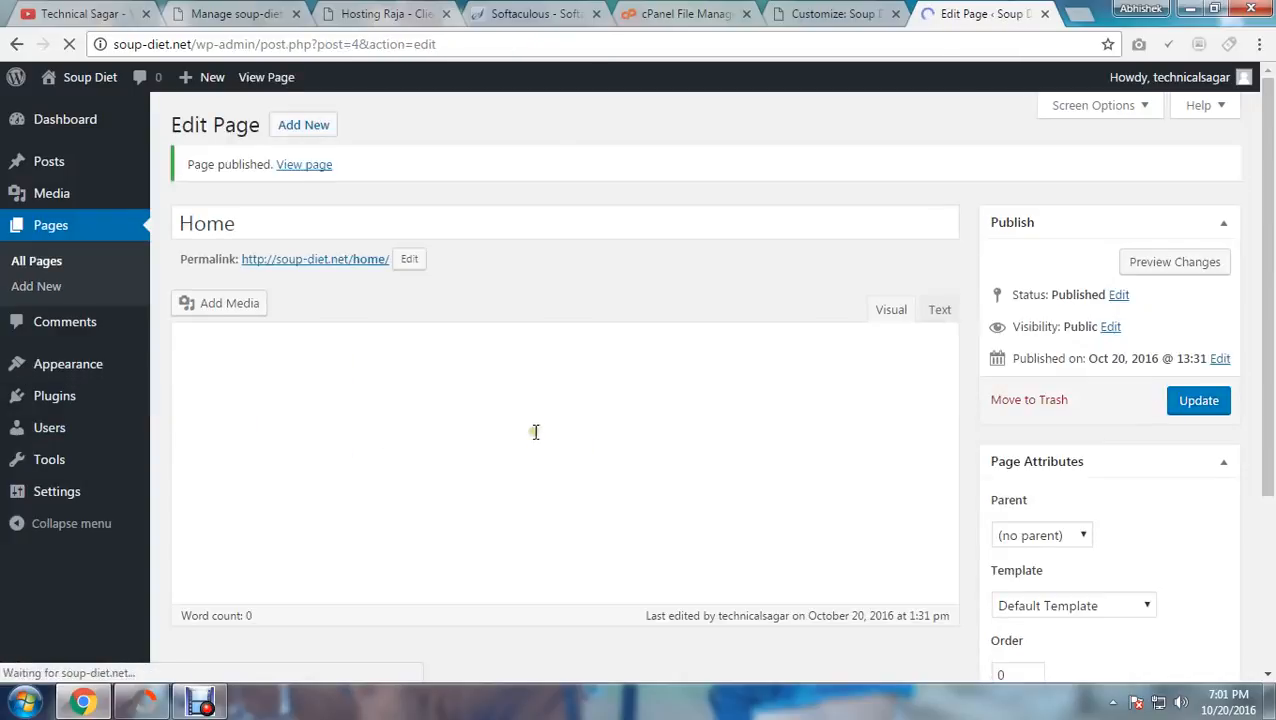
Switch the front page to 'A static page', then leave the Customizer so the page list reloads
{"action": "left_click", "coordinate": [836, 13]}
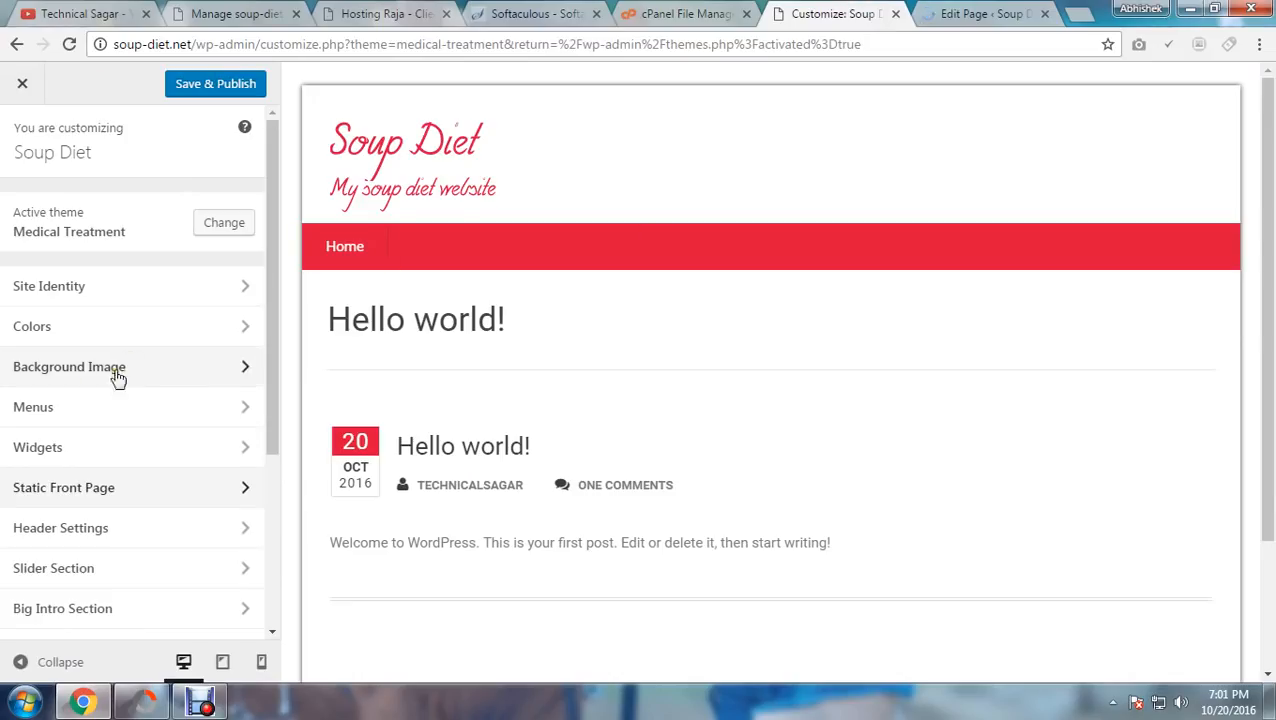
{"action": "left_click", "coordinate": [95, 490]}
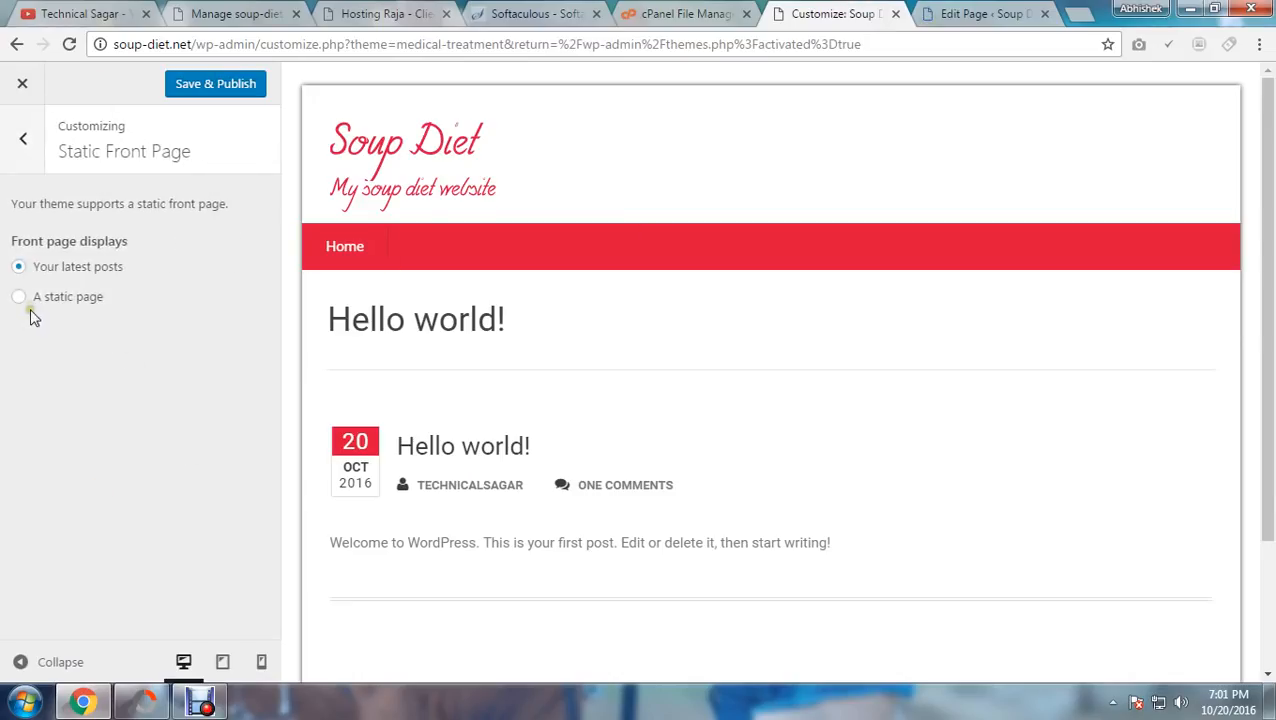
{"action": "left_click", "coordinate": [19, 298]}
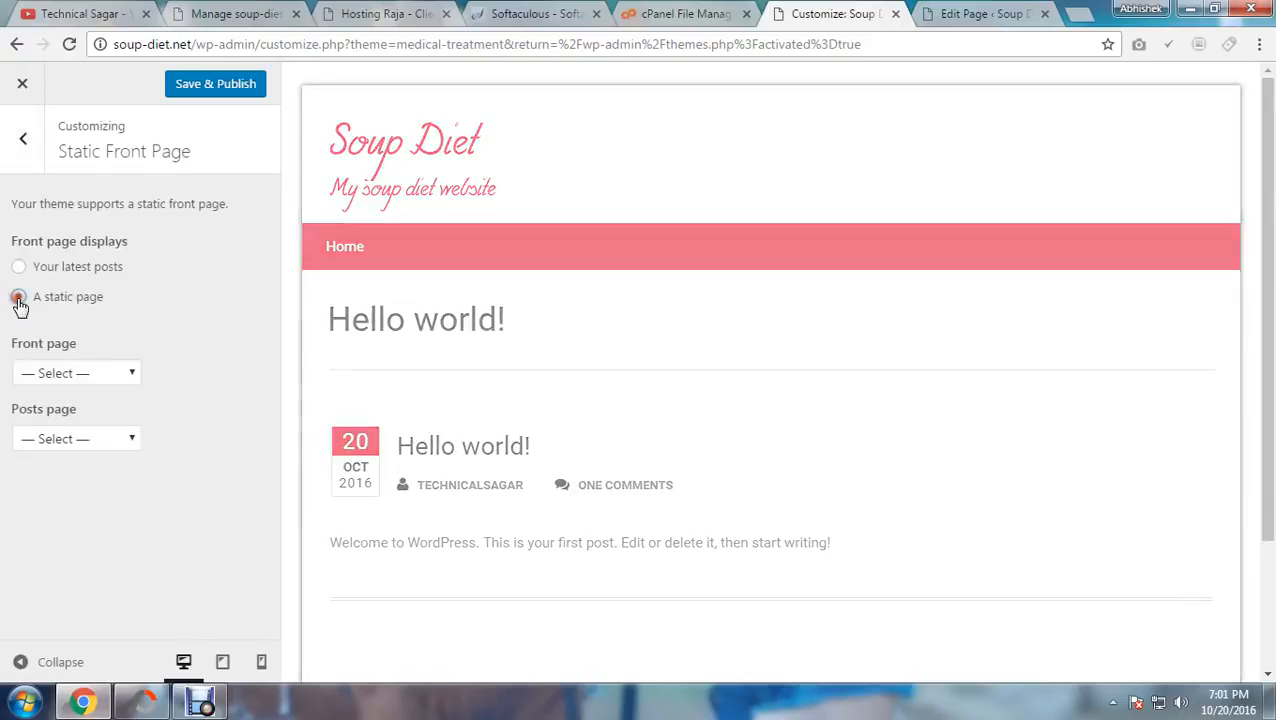
{"action": "left_click", "coordinate": [66, 376]}
{"action": "left_click", "coordinate": [75, 392]}
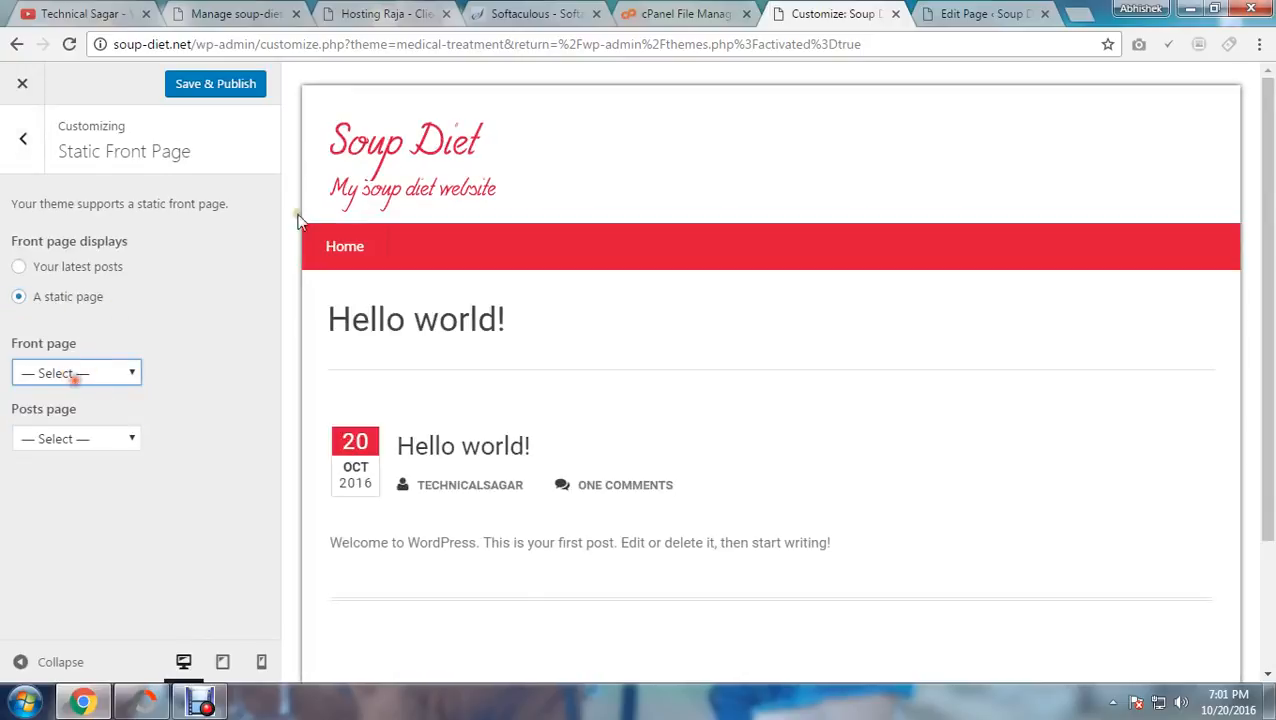
{"action": "left_click", "coordinate": [23, 140]}
{"action": "left_click", "coordinate": [22, 83]}
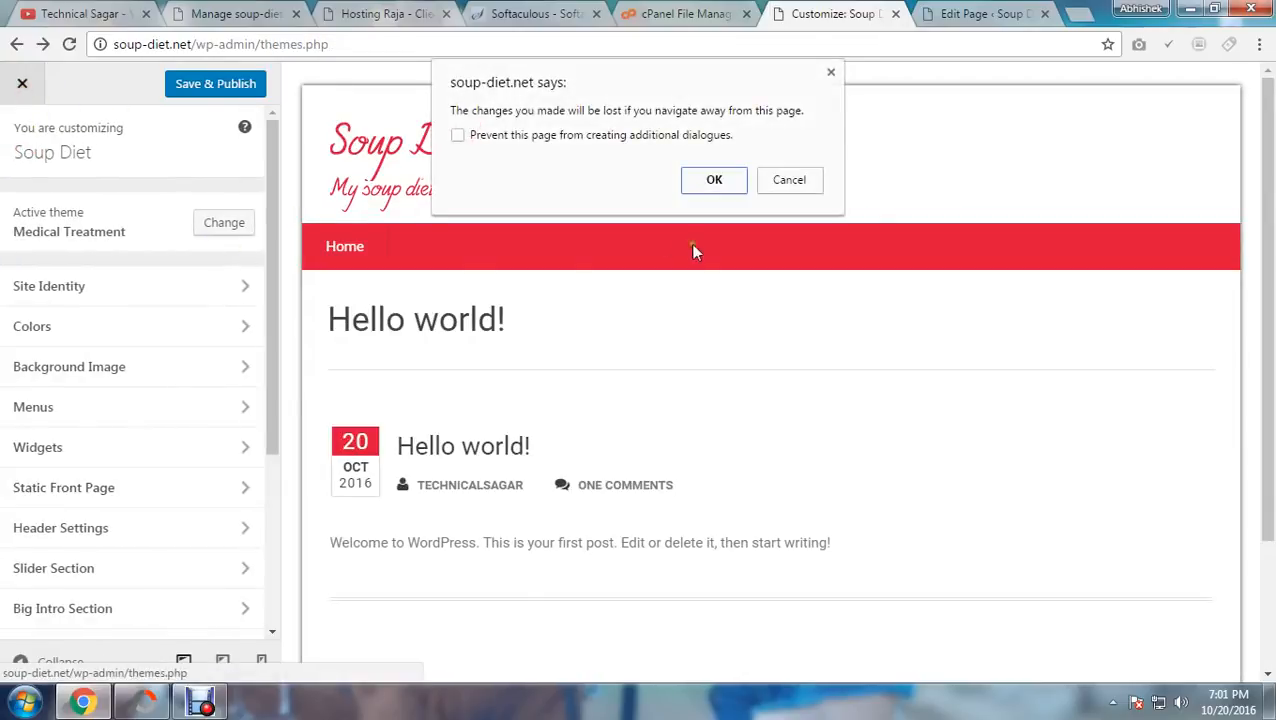
{"action": "left_click", "coordinate": [802, 181]}
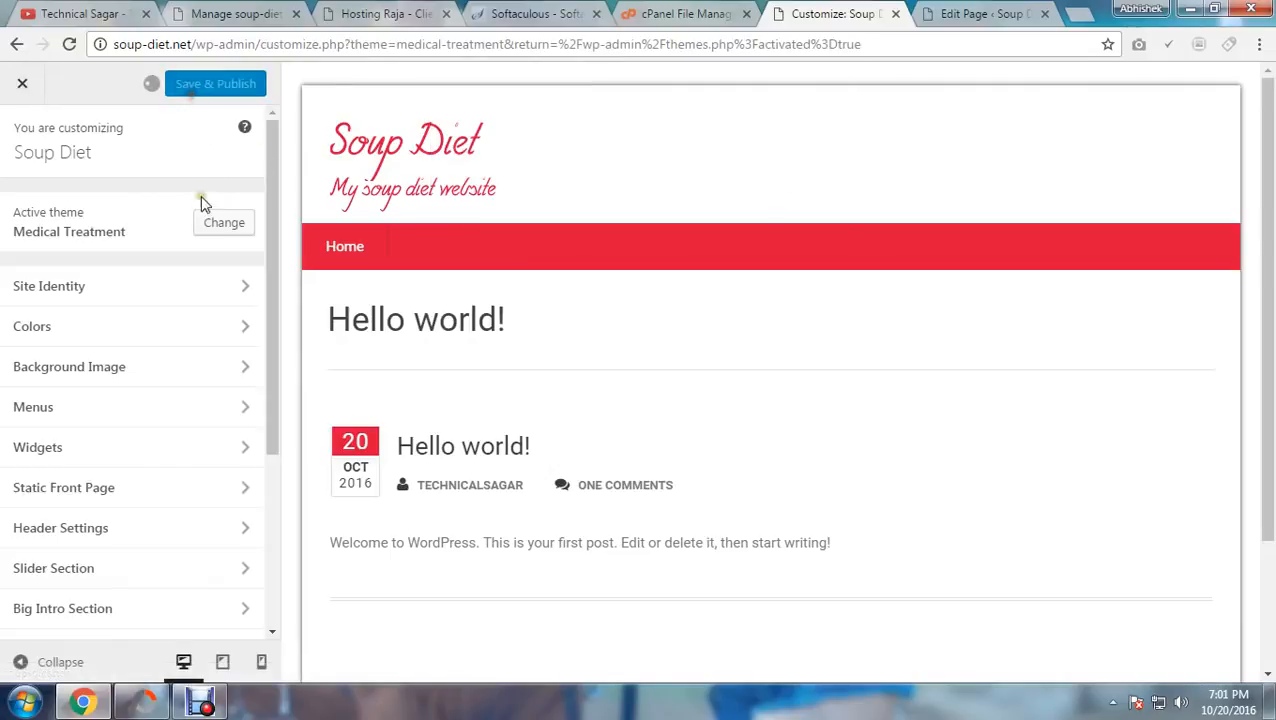
{"action": "left_click", "coordinate": [23, 86]}
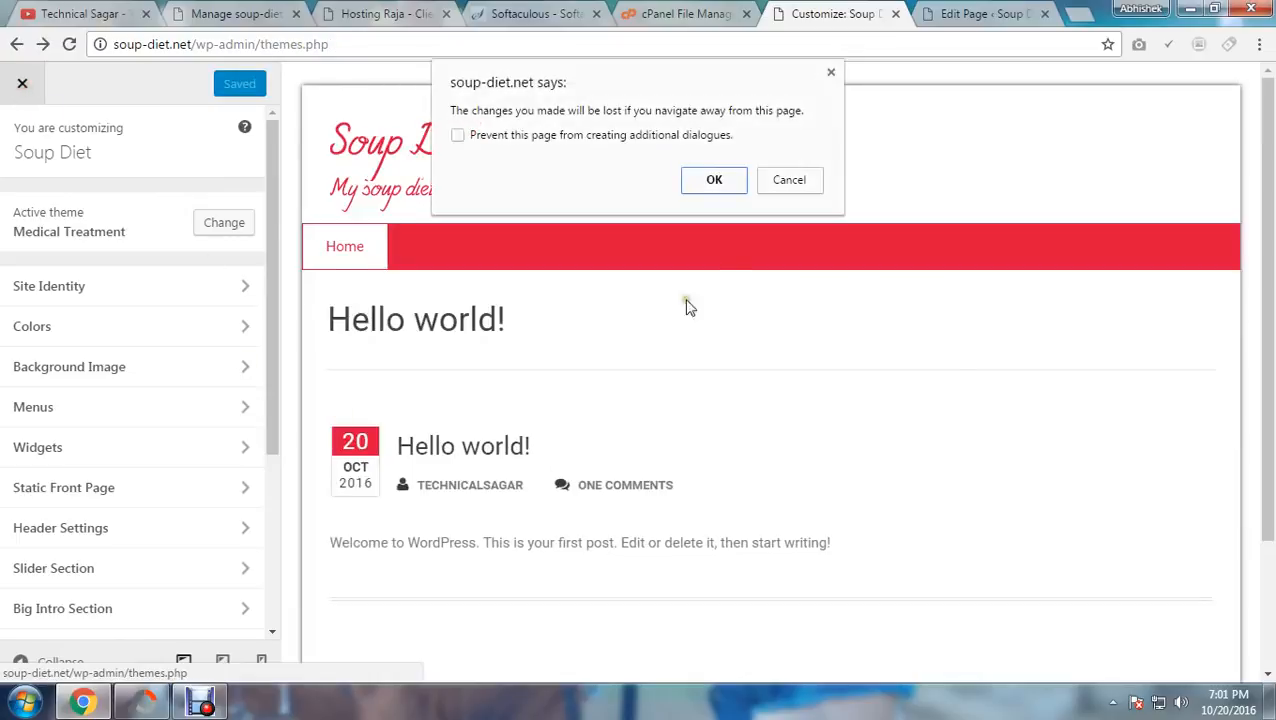
{"action": "left_click", "coordinate": [716, 180]}
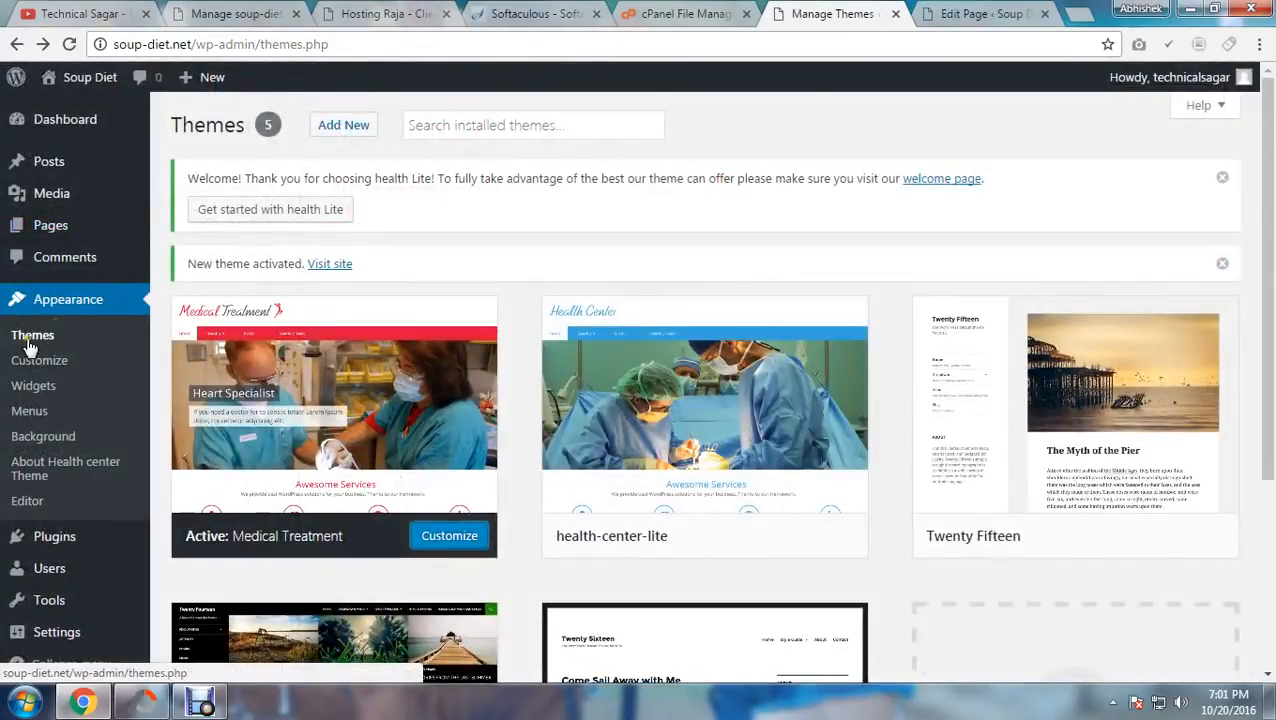
In the reopened Customizer, choose Home as the static front page and Save & Publish
{"action": "left_click", "coordinate": [451, 540]}
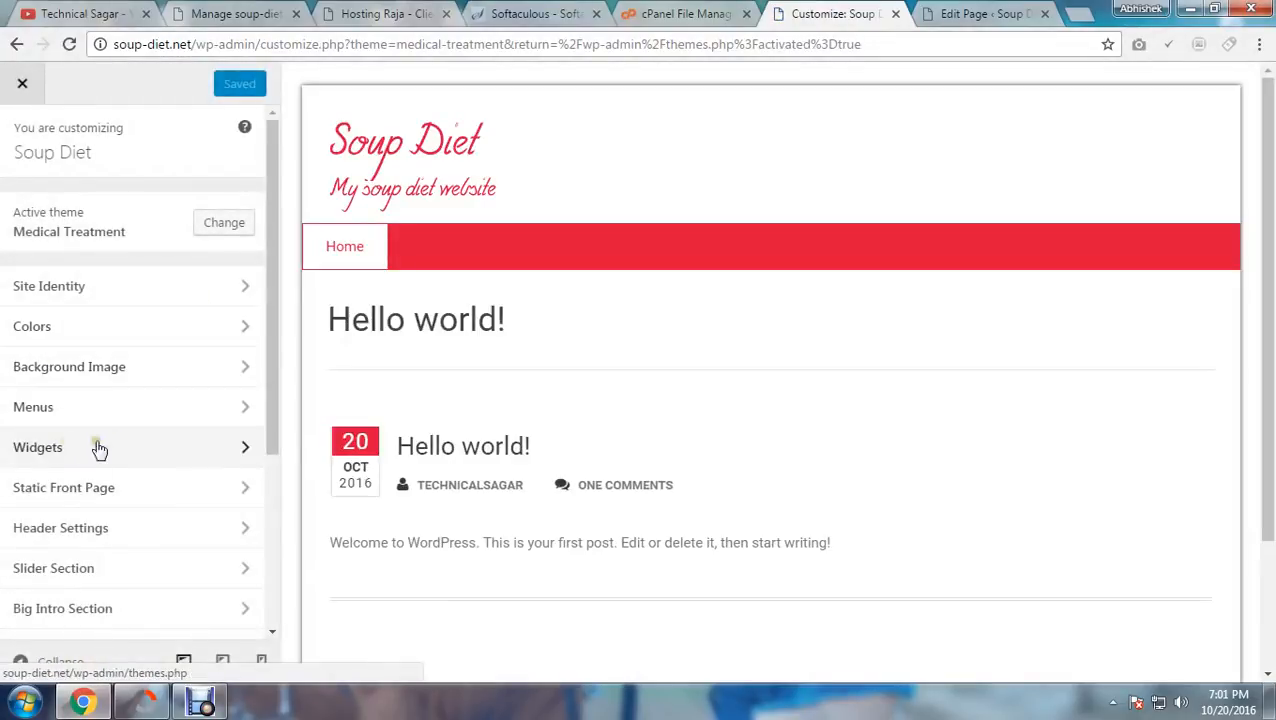
{"action": "left_click", "coordinate": [29, 489]}
{"action": "left_click", "coordinate": [38, 376]}
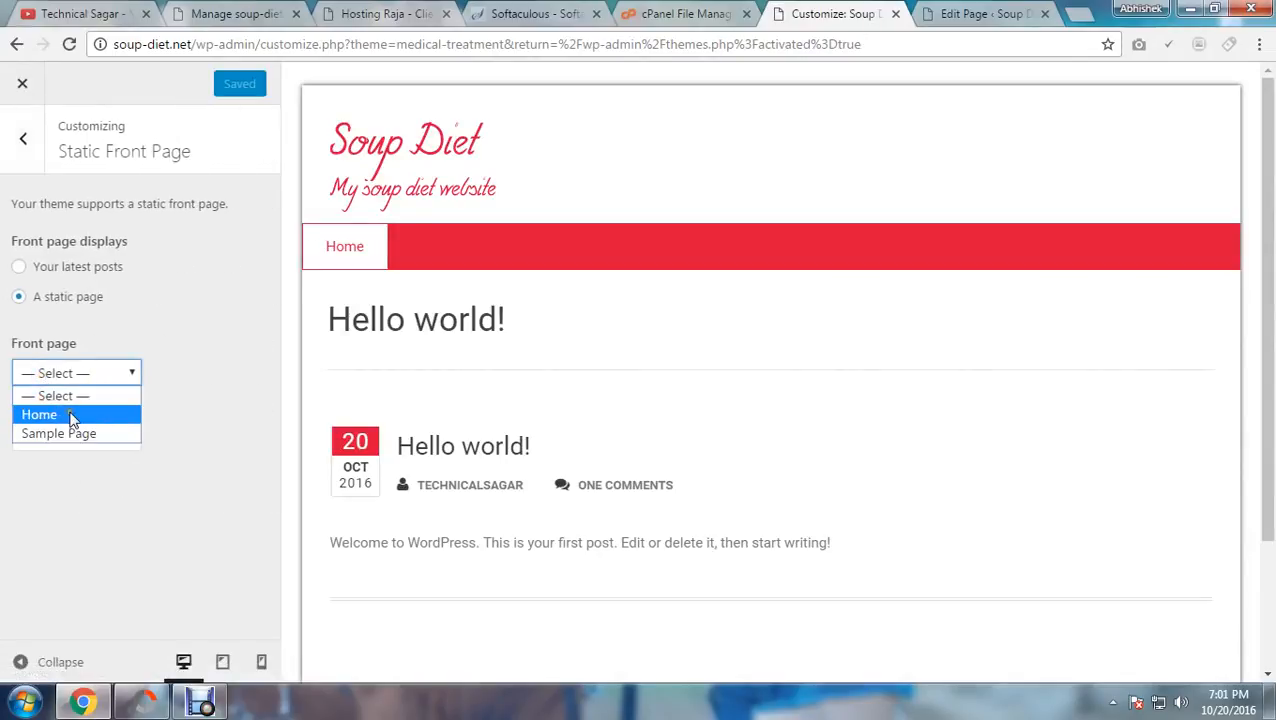
{"action": "left_click", "coordinate": [40, 414]}
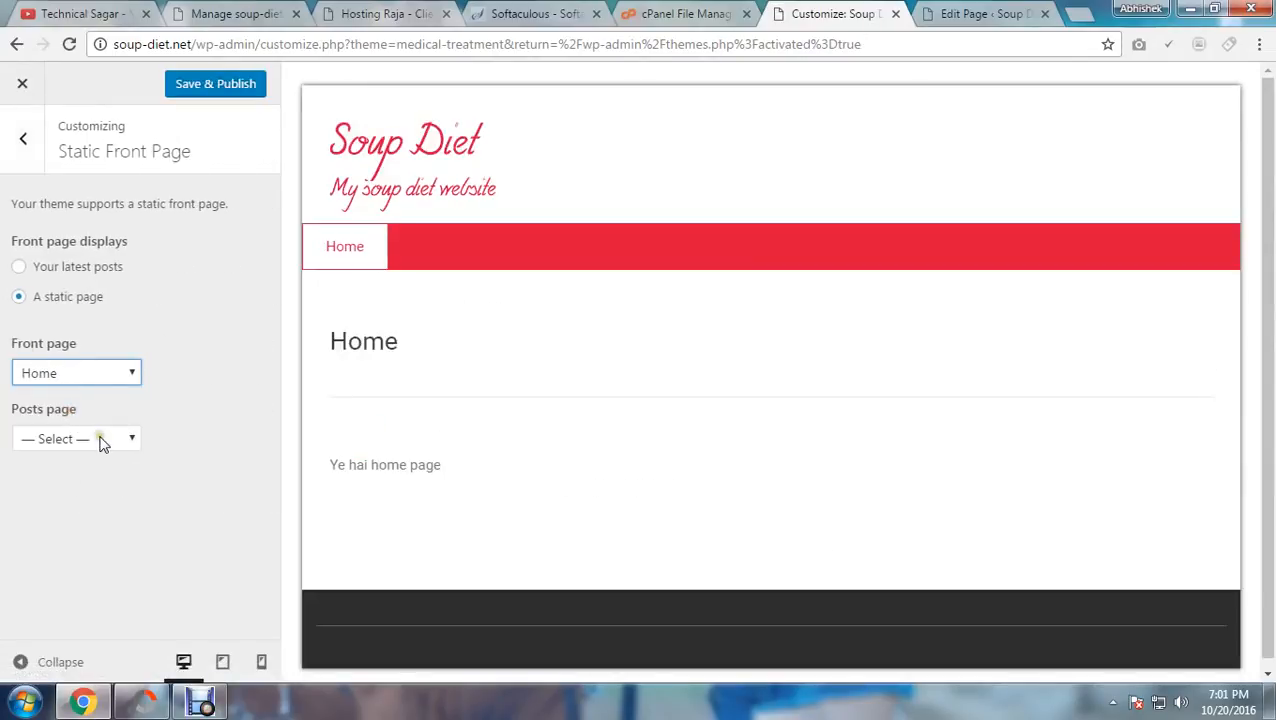
{"action": "left_click", "coordinate": [206, 88]}
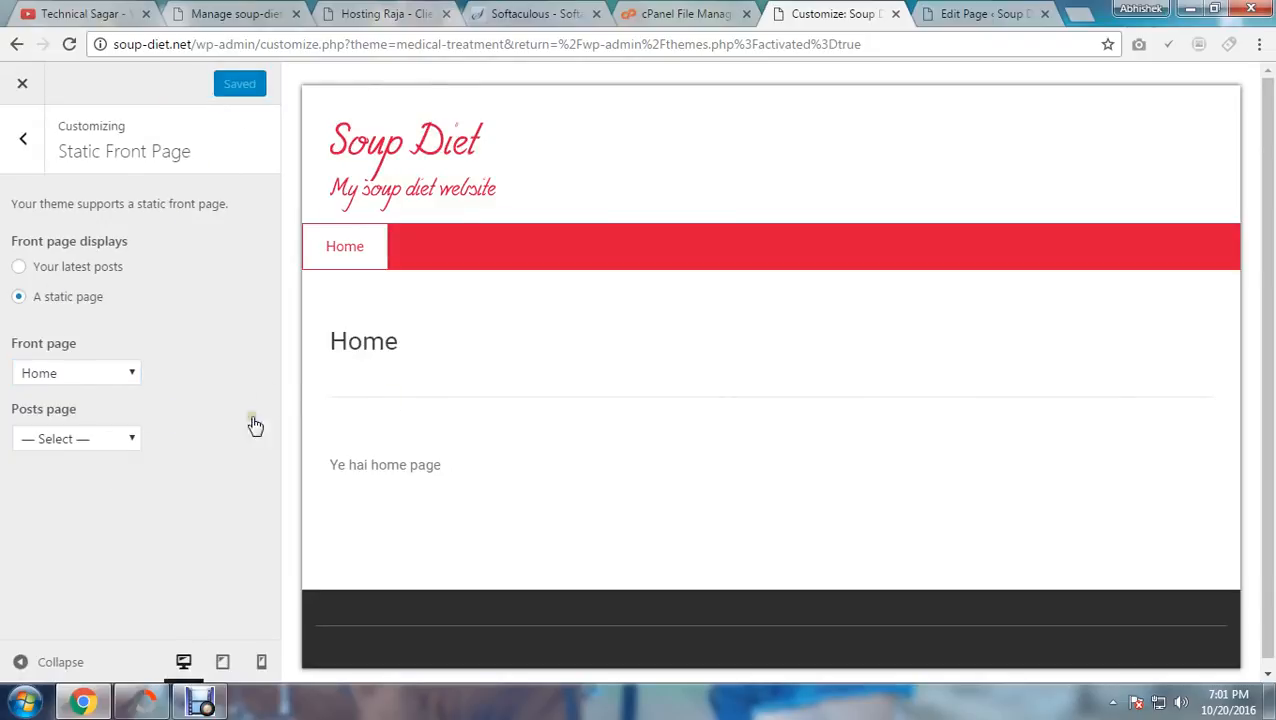
{"action": "left_click", "coordinate": [962, 16]}
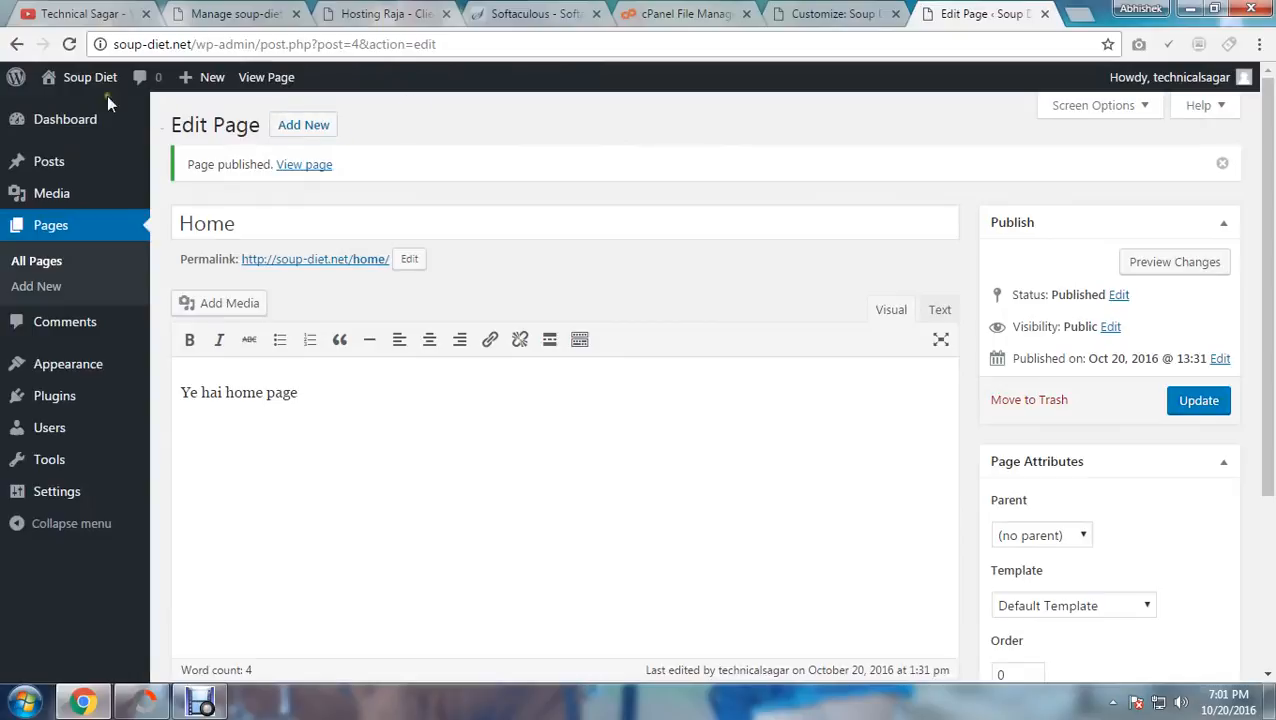
Visit the live site and check that it opens on the Home page text 'Ye hai home page'
{"action": "left_click", "coordinate": [80, 116]}
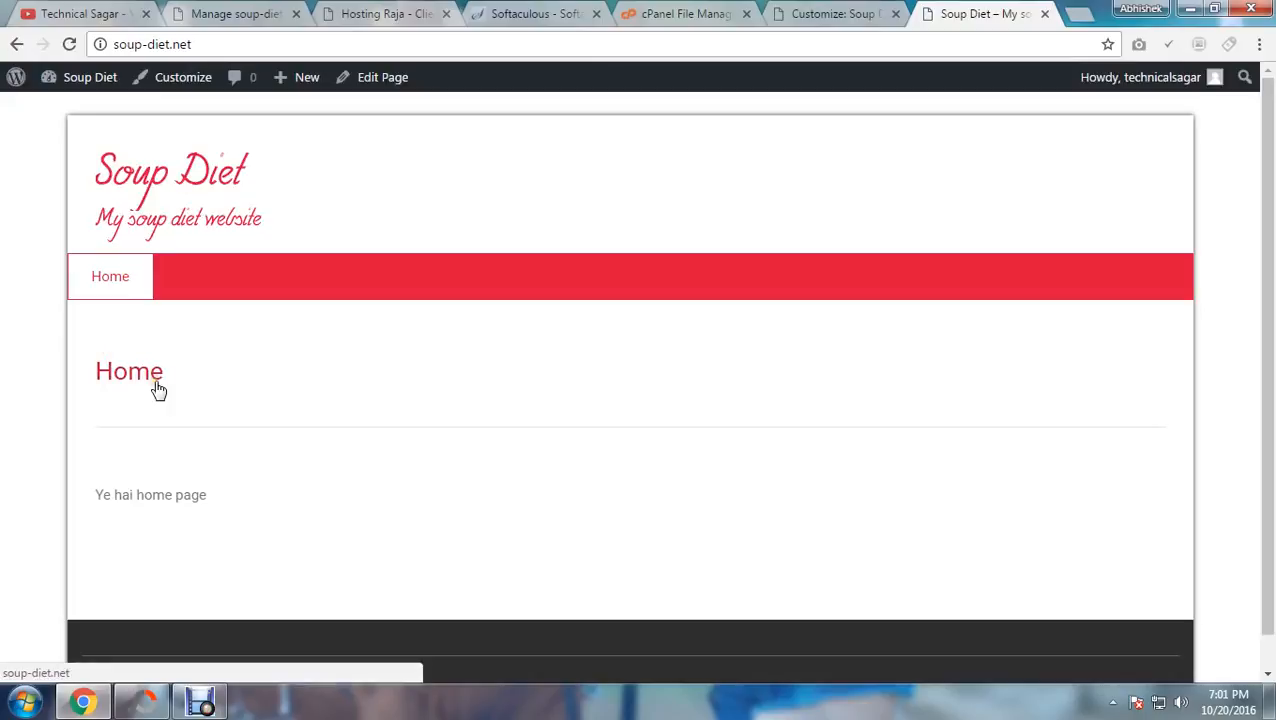
{"action": "left_click_drag", "start_coordinate": [96, 494], "coordinate": [238, 494]}
{"action": "left_click", "coordinate": [258, 490]}
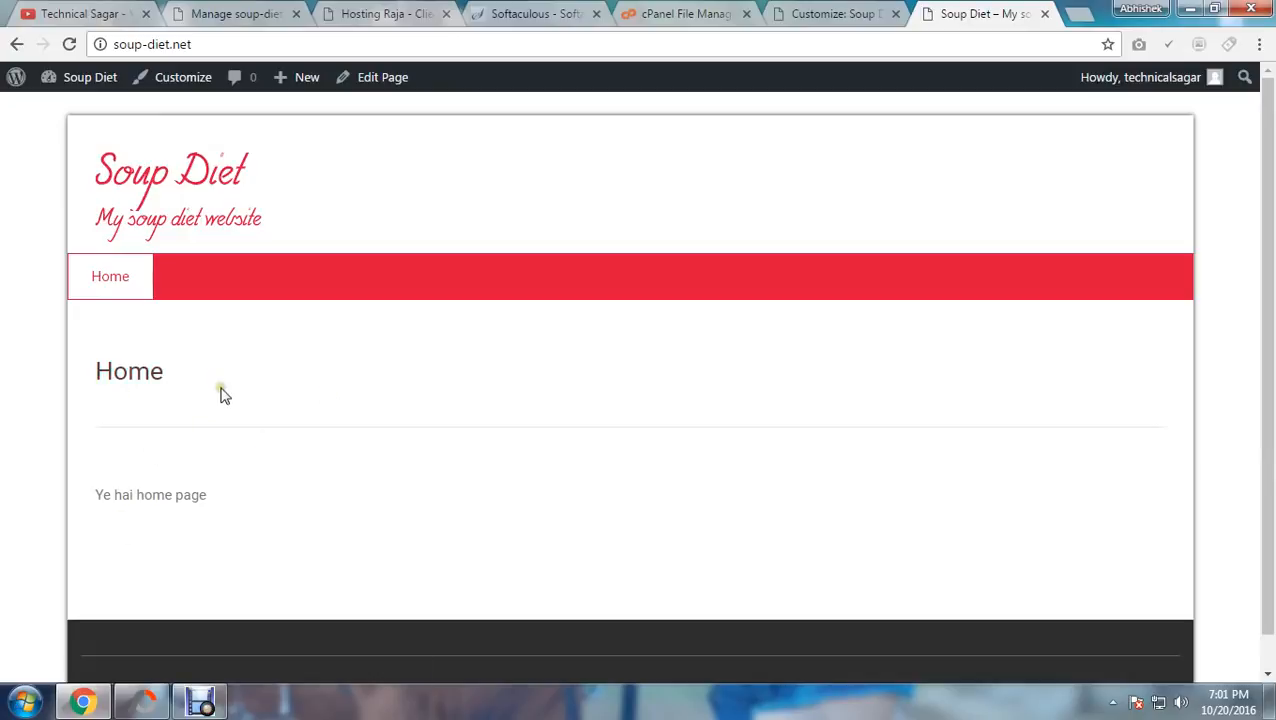
{"action": "left_click", "coordinate": [812, 22]}
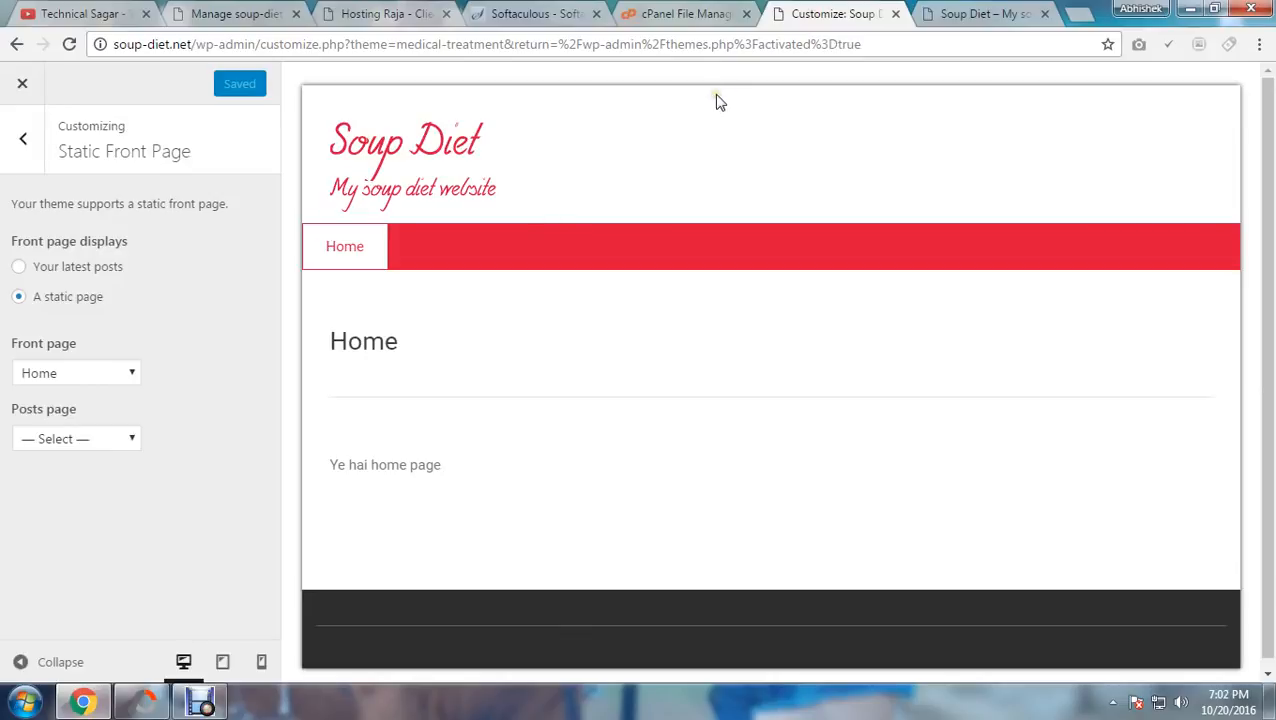
{"action": "left_click", "coordinate": [1010, 12]}
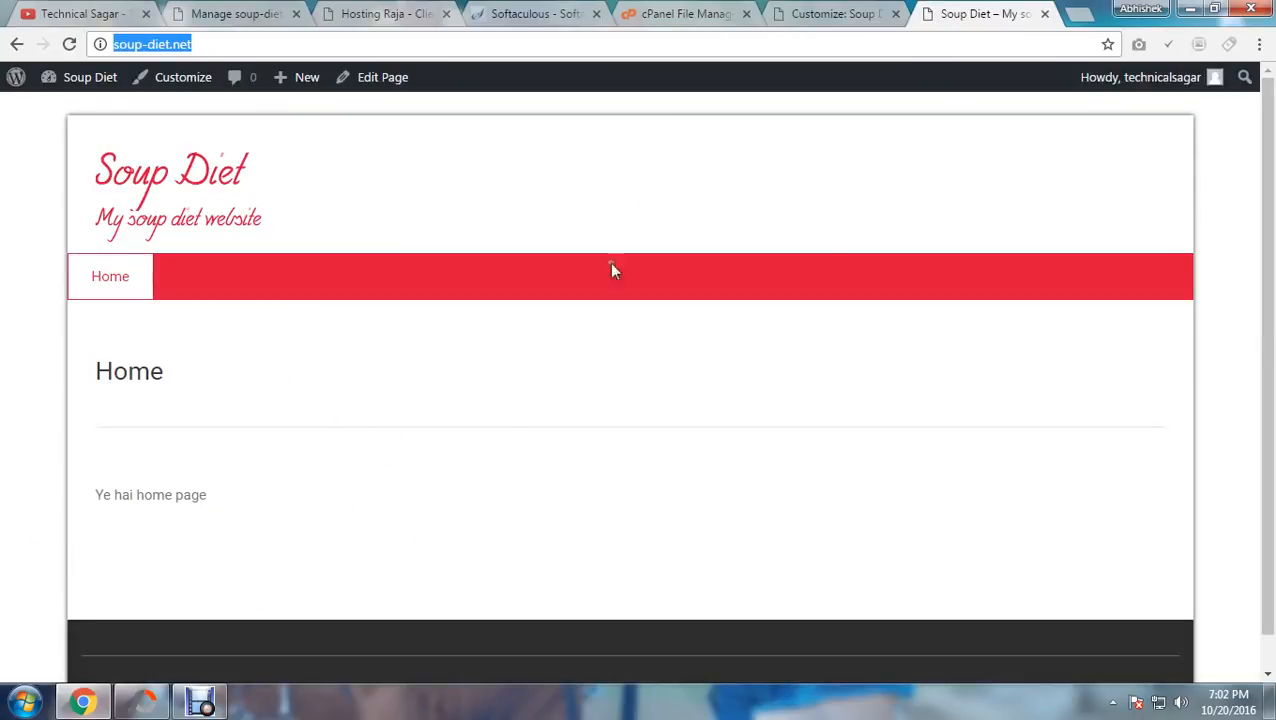
Close the Customizer to return to the Themes screen
{"action": "left_click", "coordinate": [838, 14]}
{"action": "left_click", "coordinate": [22, 80]}
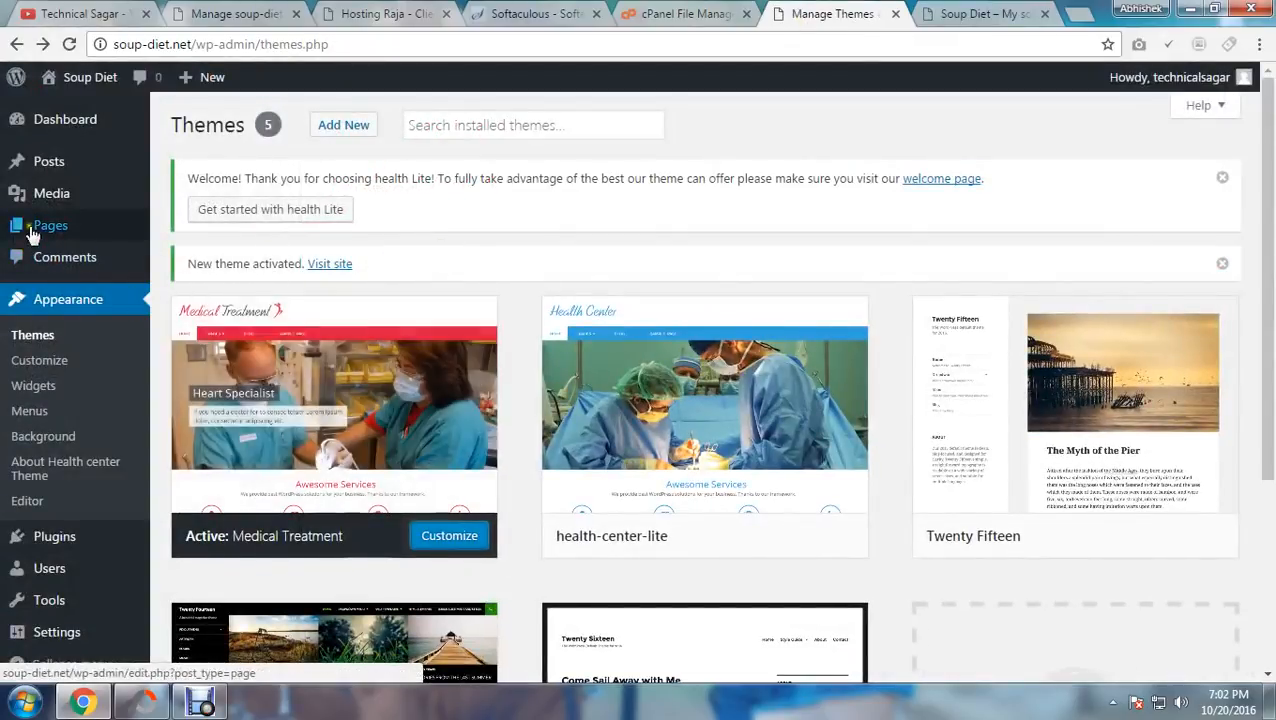
{"action": "mouse_move", "coordinate": [55, 236]}
Edit the Home page, replacing 'Ye hai home page' with a soup diet welcome message
{"action": "left_click", "coordinate": [190, 231]}
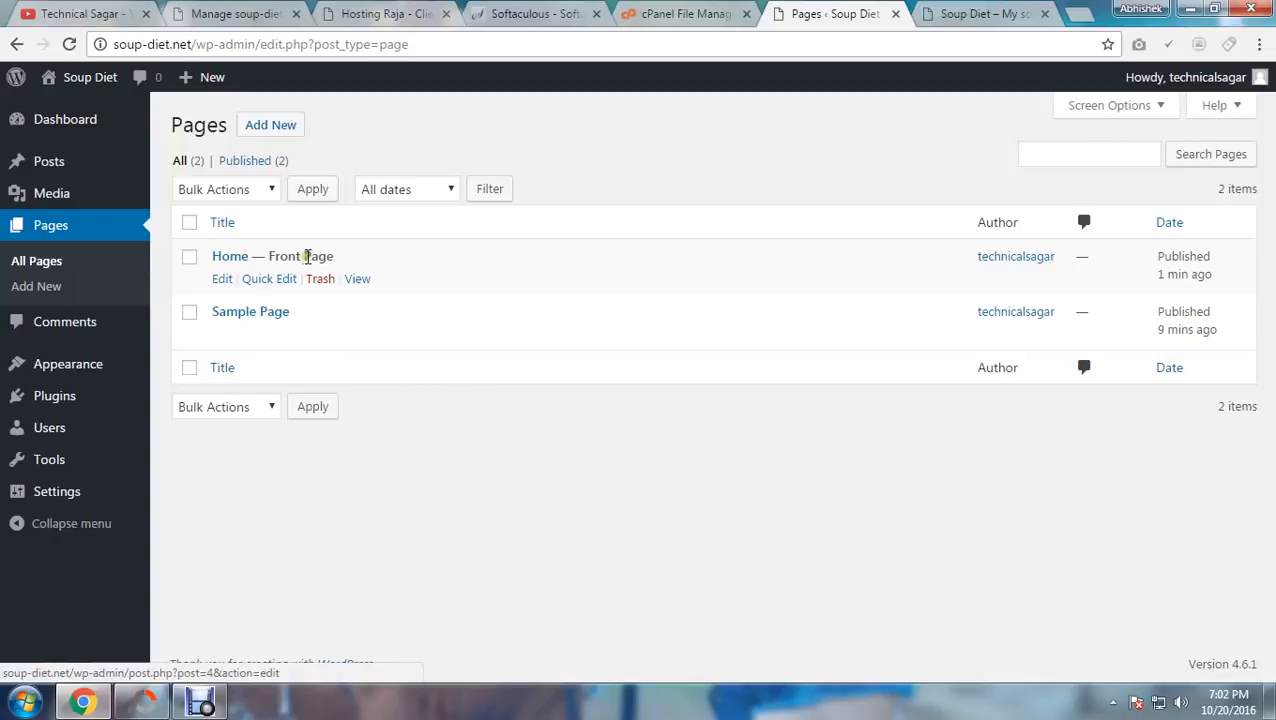
{"action": "left_click", "coordinate": [222, 280]}
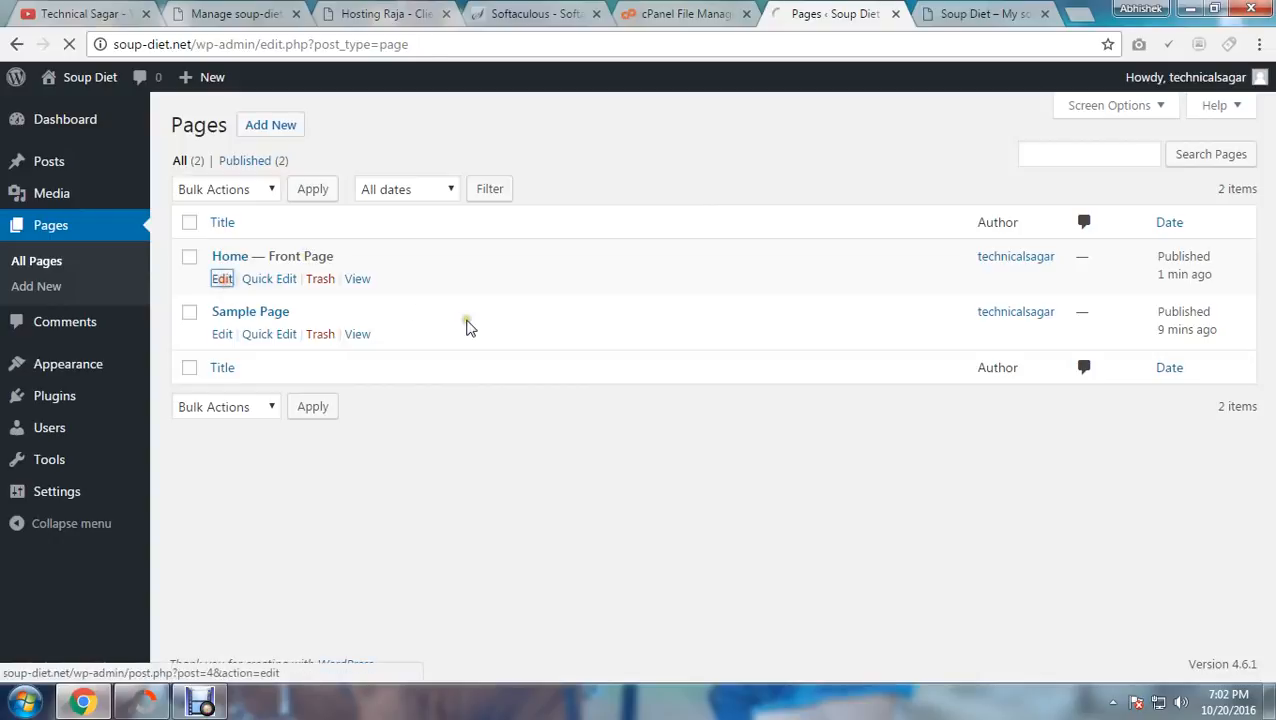
{"action": "left_click_drag", "start_coordinate": [398, 345], "coordinate": [100, 339]}
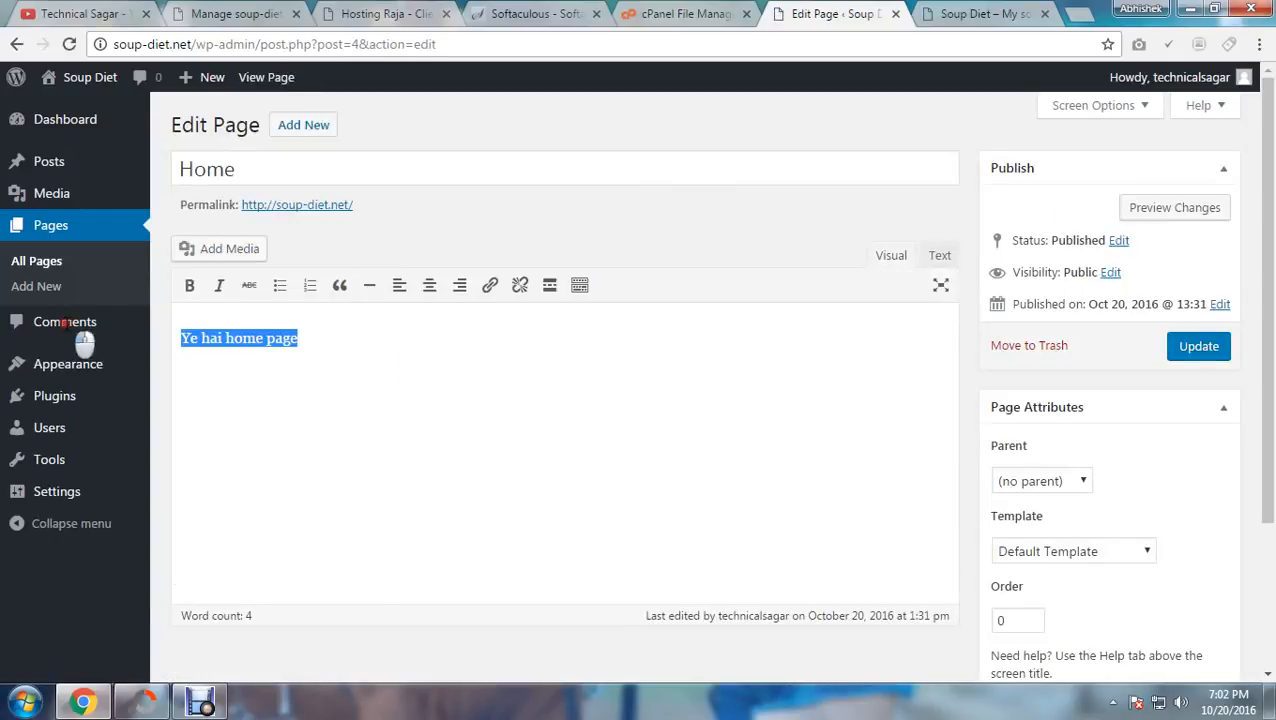
{"action": "key", "text": "BackSpace"}
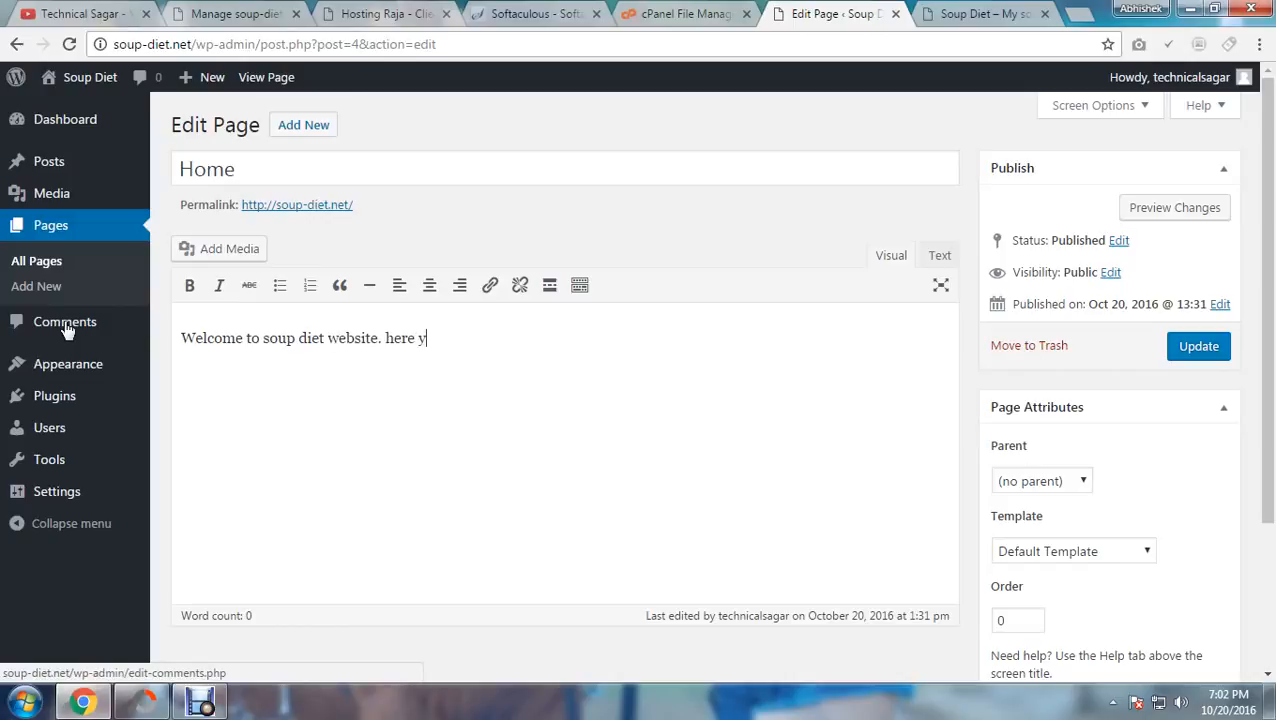
{"action": "type", "text": "can lear"}
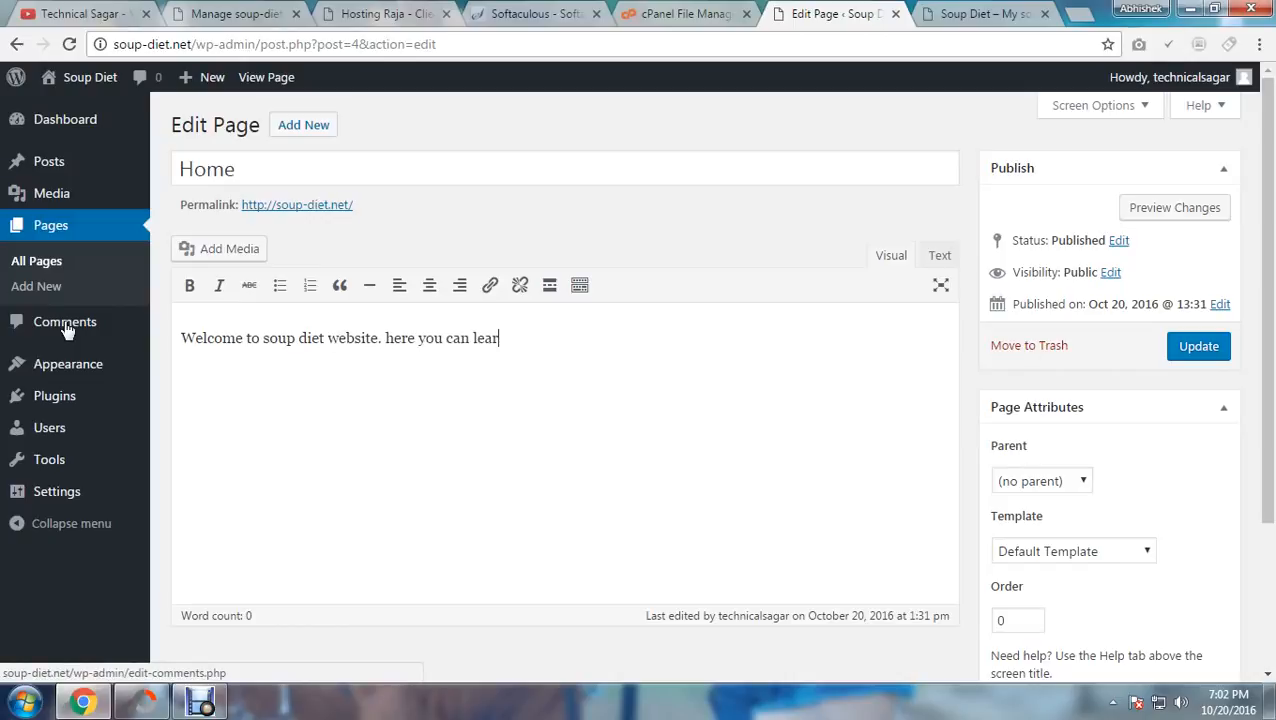
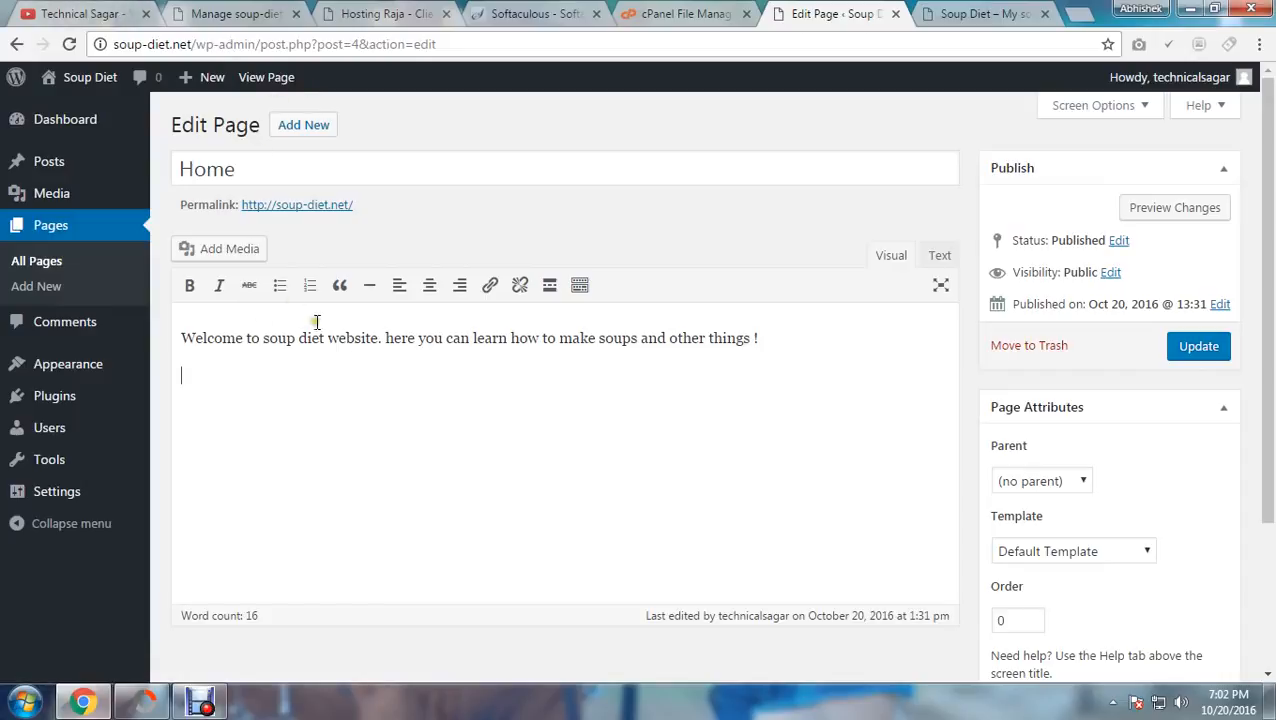
Search Google Images for 'soup', correcting the misspelled 'suoup' query first
{"action": "left_click", "coordinate": [1080, 14]}
{"action": "type", "text": "suoup"}
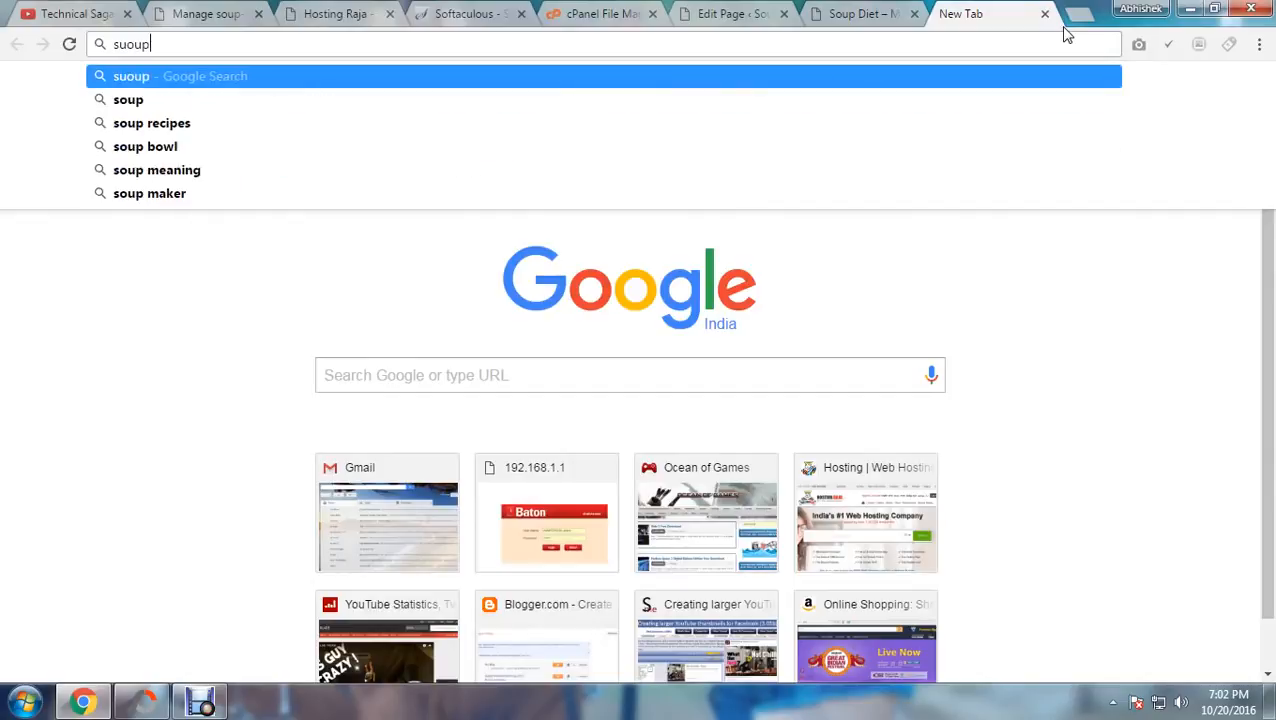
{"action": "key", "text": "Return"}
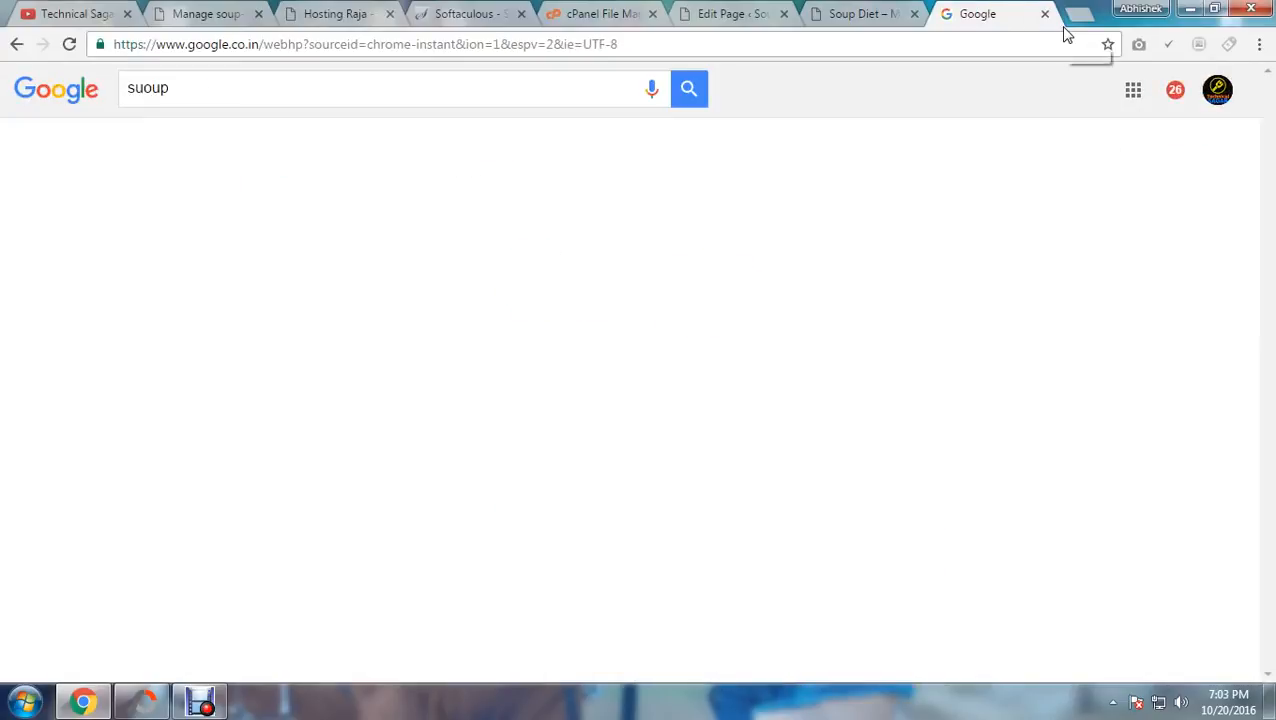
{"action": "left_click", "coordinate": [355, 85]}
{"action": "key", "text": "ctrl+a"}
{"action": "type", "text": "soup"}
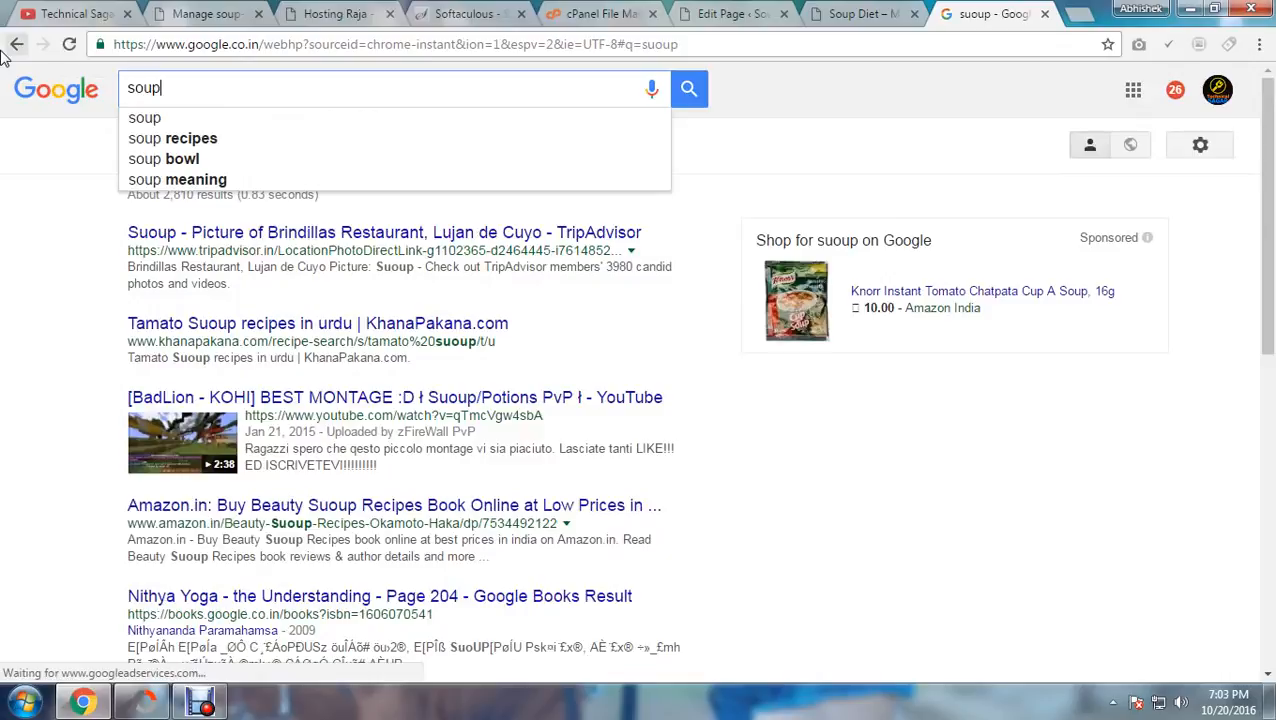
{"action": "key", "text": "Return"}
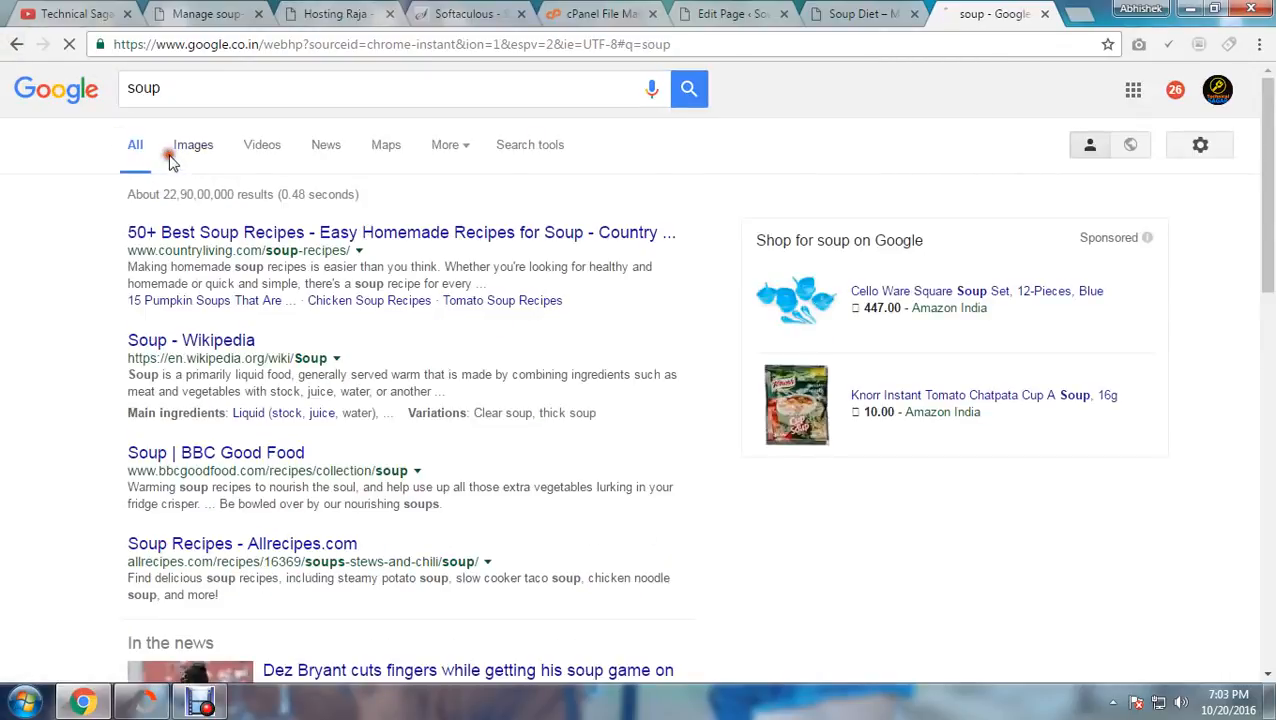
{"action": "left_click", "coordinate": [180, 152]}
{"action": "scroll", "coordinate": [370, 461], "scroll_direction": "down", "scroll_amount": 2}
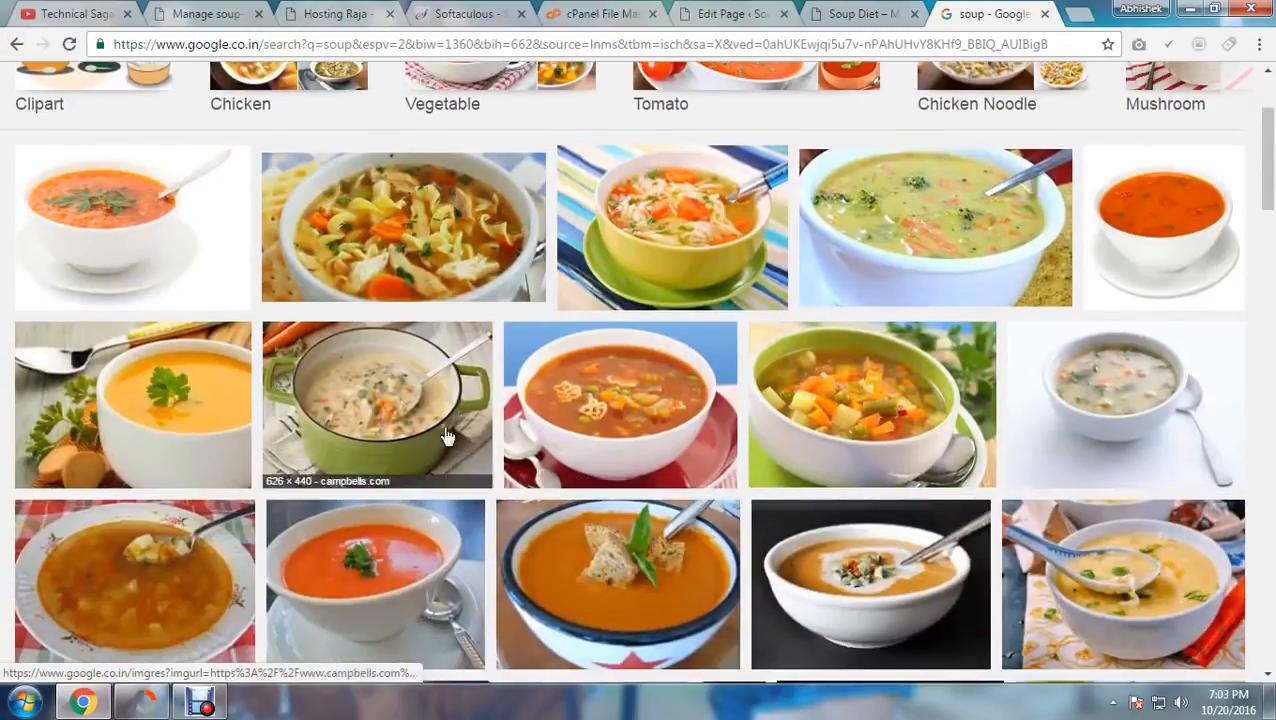
{"action": "scroll", "coordinate": [496, 598], "scroll_direction": "up", "scroll_amount": 1}
Open the chicken noodle soup picture full size and save it to the Desktop as 'soup'
{"action": "left_click", "coordinate": [395, 364]}
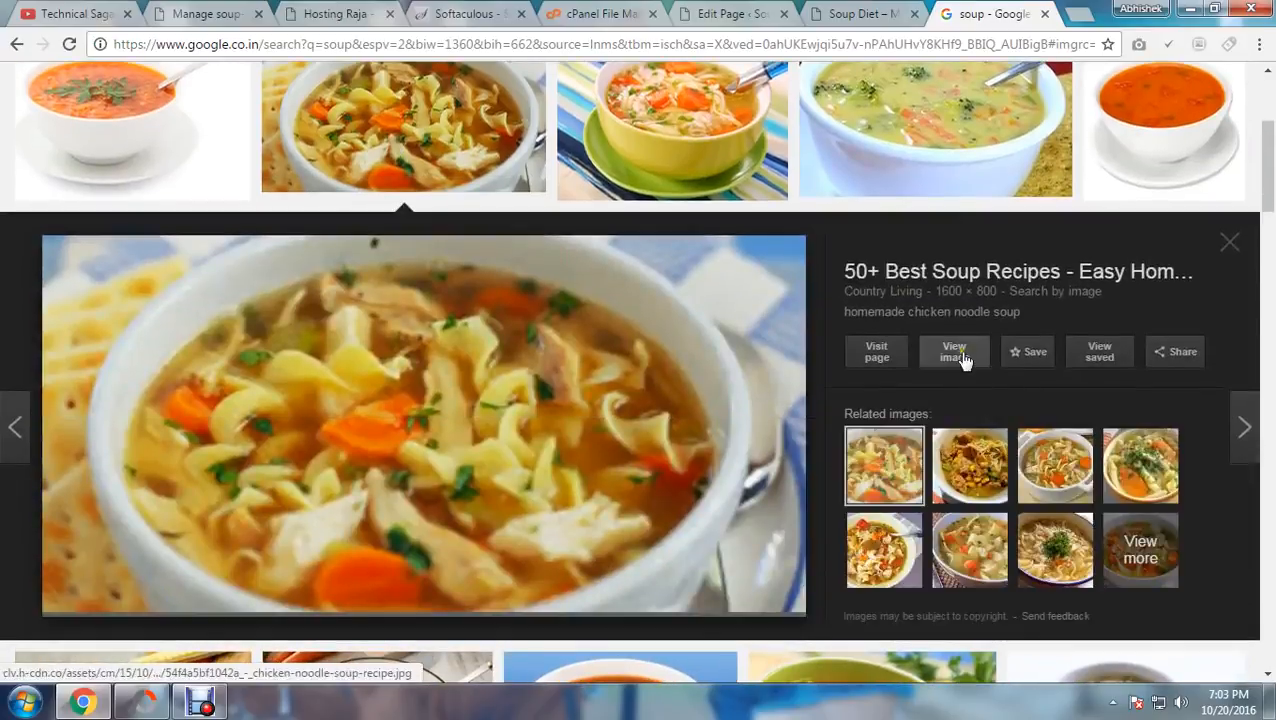
{"action": "left_click", "coordinate": [952, 355]}
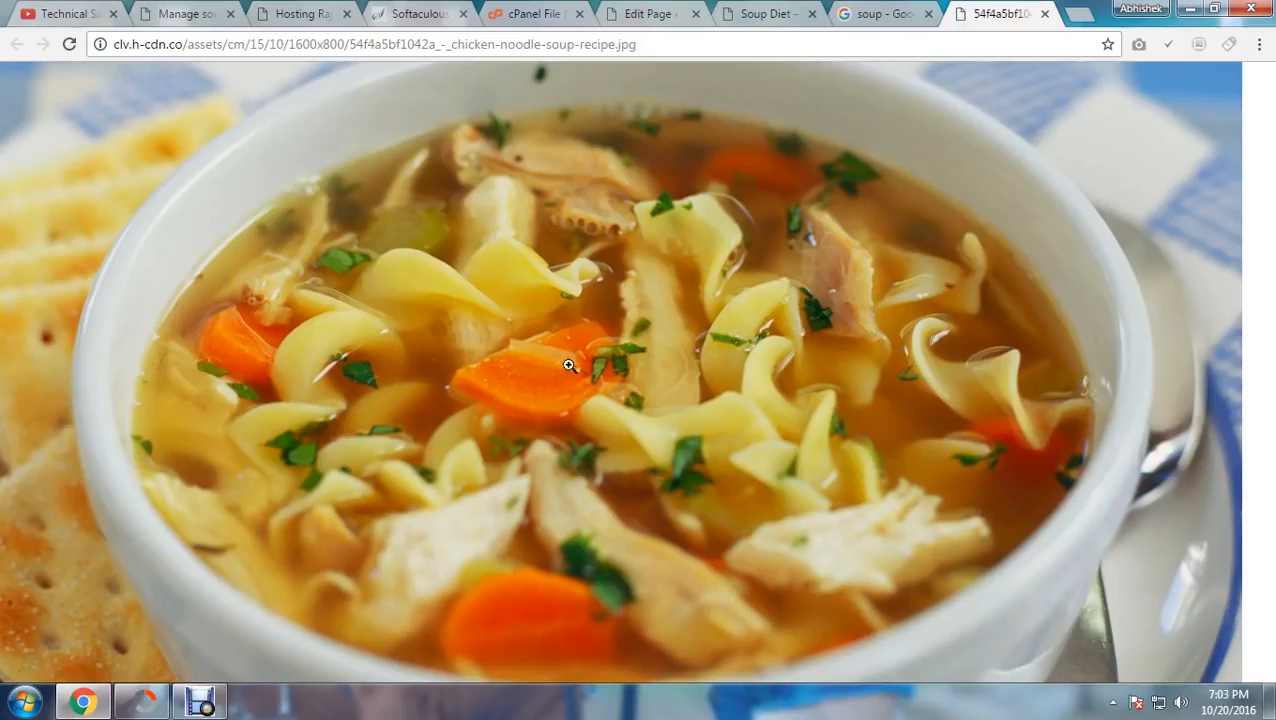
{"action": "right_click", "coordinate": [569, 365]}
{"action": "left_click", "coordinate": [620, 388]}
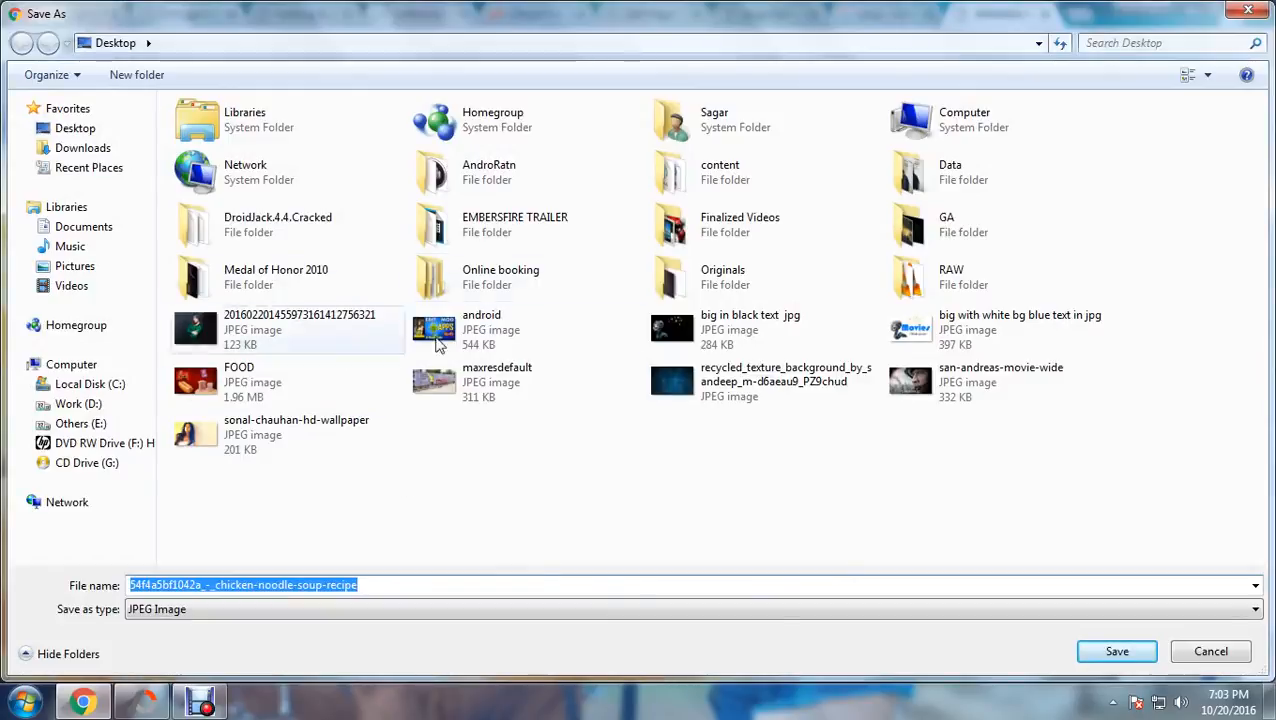
{"action": "type", "text": "soup"}
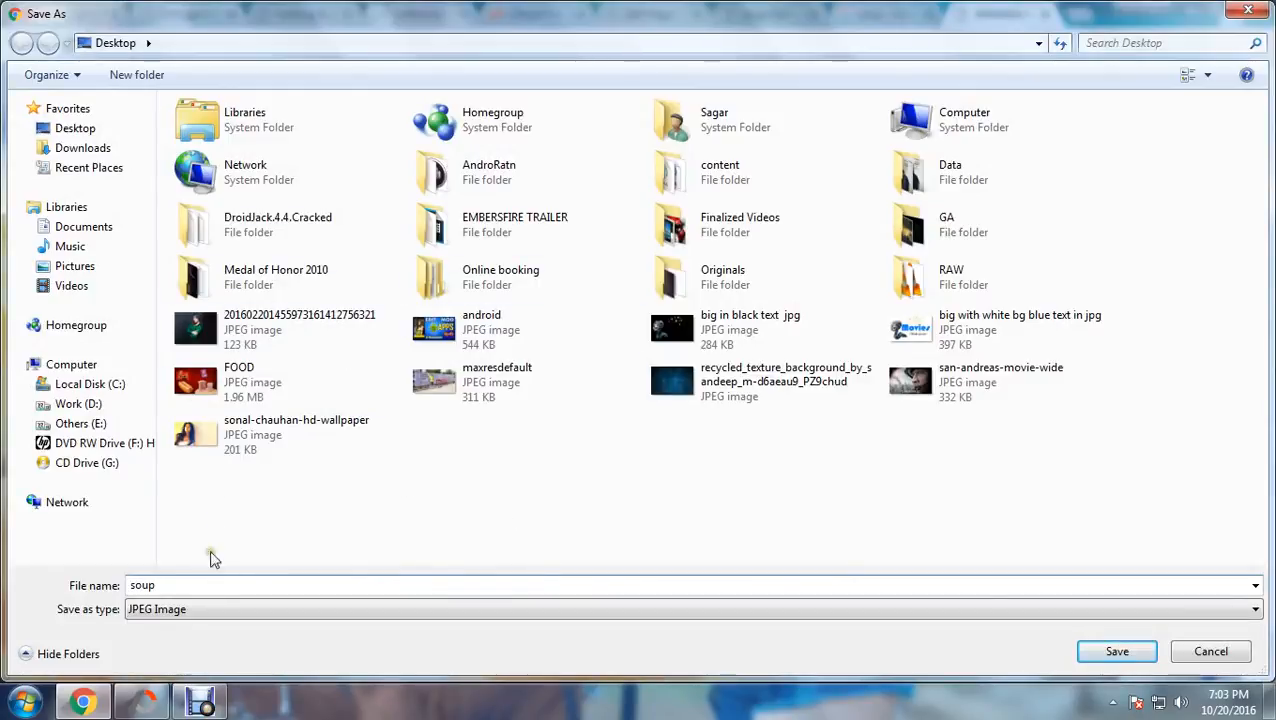
{"action": "left_click", "coordinate": [1130, 648]}
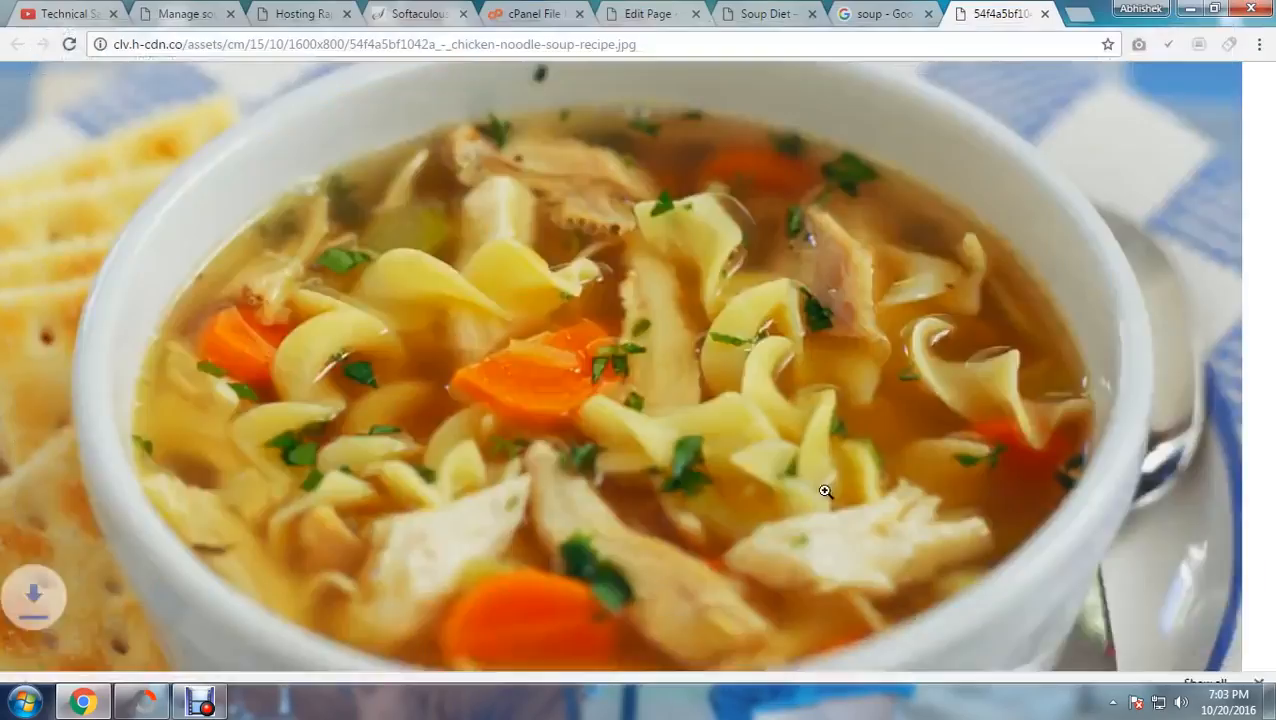
{"action": "left_click", "coordinate": [1045, 14]}
Upload soup.jpg from the Desktop through Add Media and insert it into the Home page
{"action": "left_click", "coordinate": [1046, 14]}
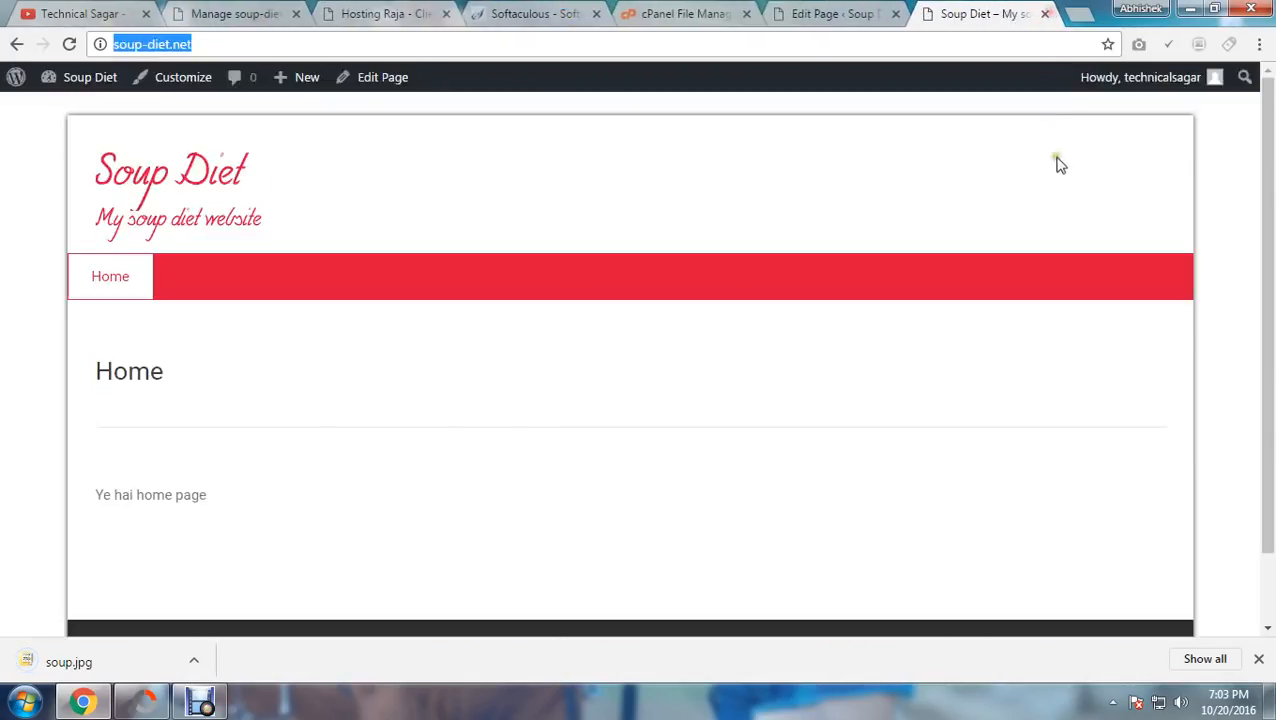
{"action": "left_click", "coordinate": [822, 22]}
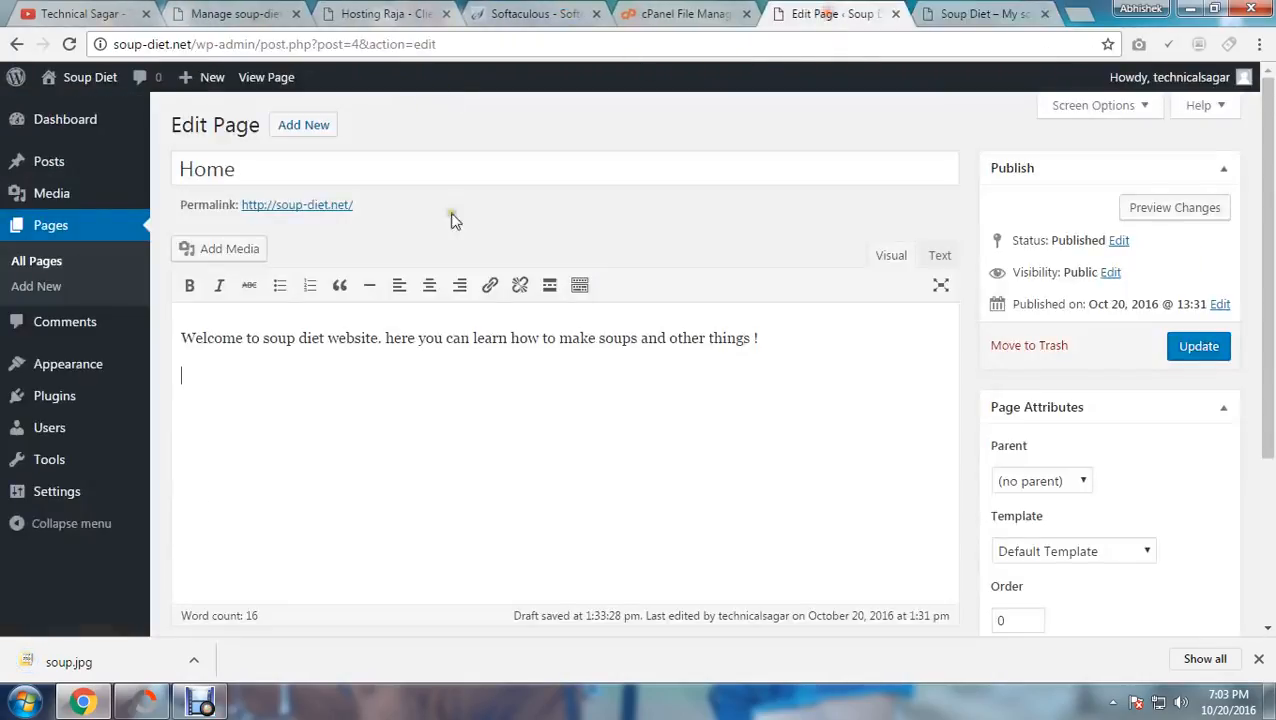
{"action": "left_click", "coordinate": [215, 252]}
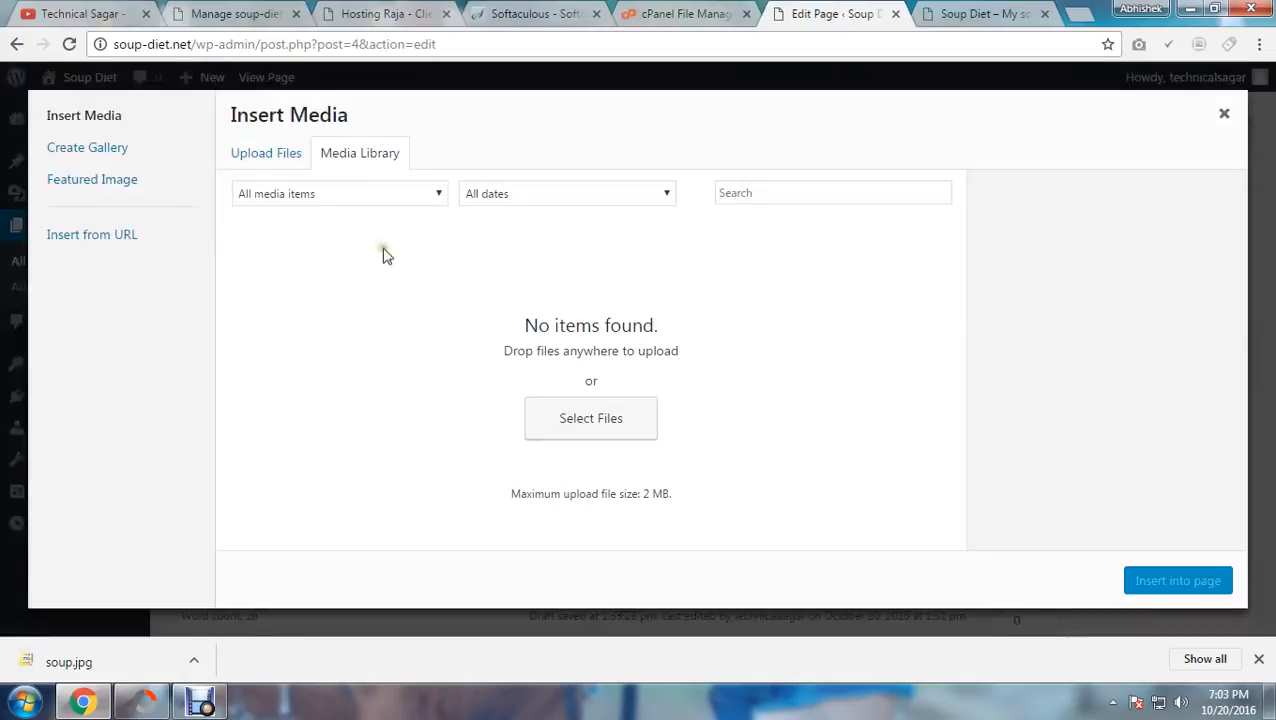
{"action": "left_click", "coordinate": [588, 418]}
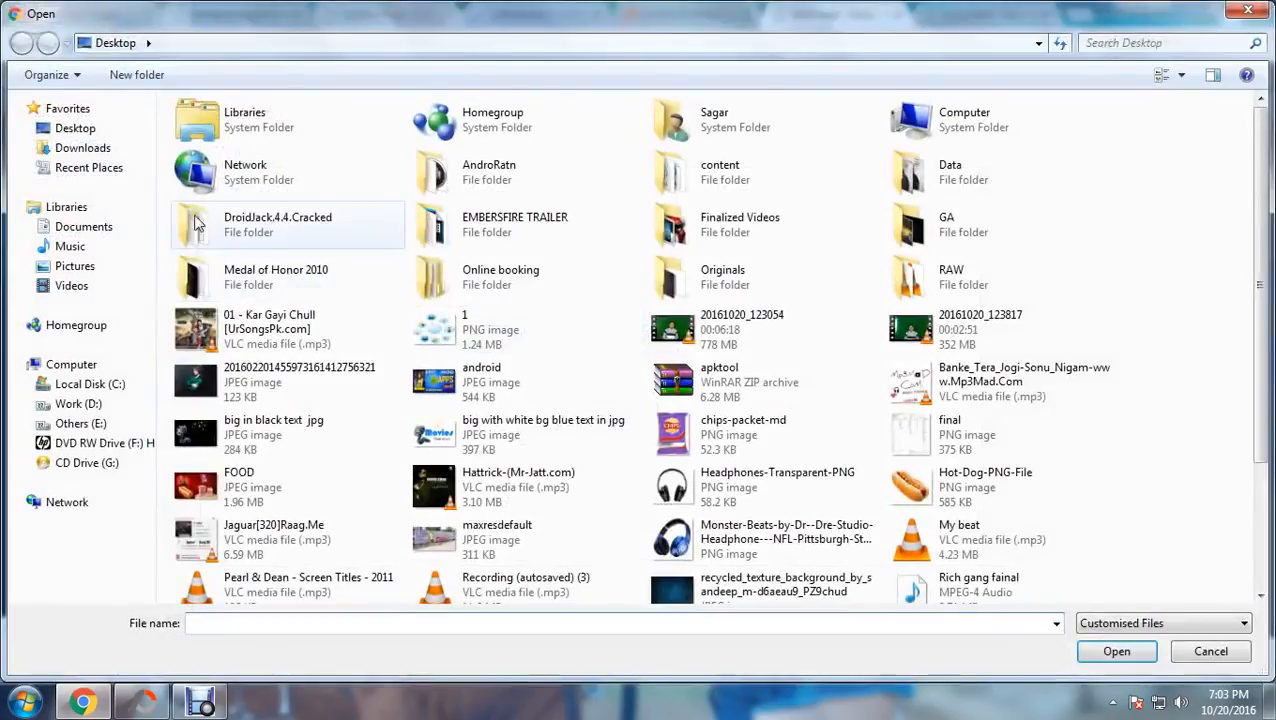
{"action": "left_click", "coordinate": [75, 148]}
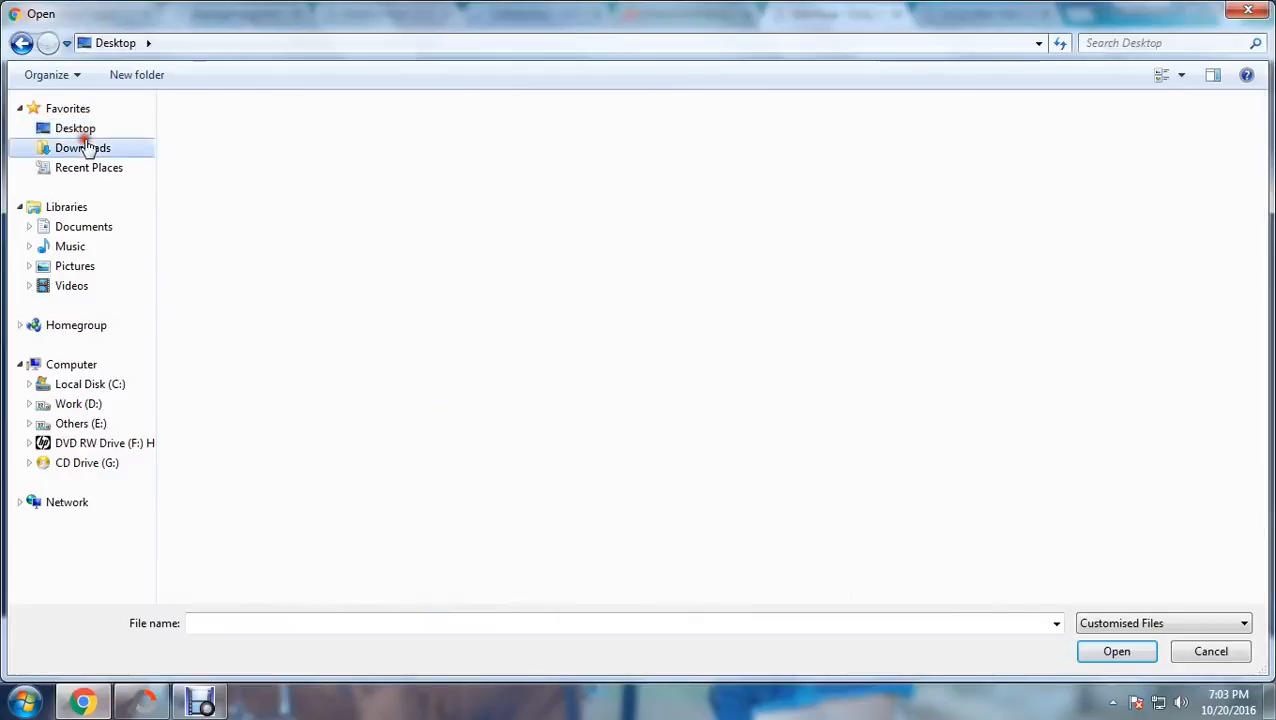
{"action": "left_click", "coordinate": [80, 133]}
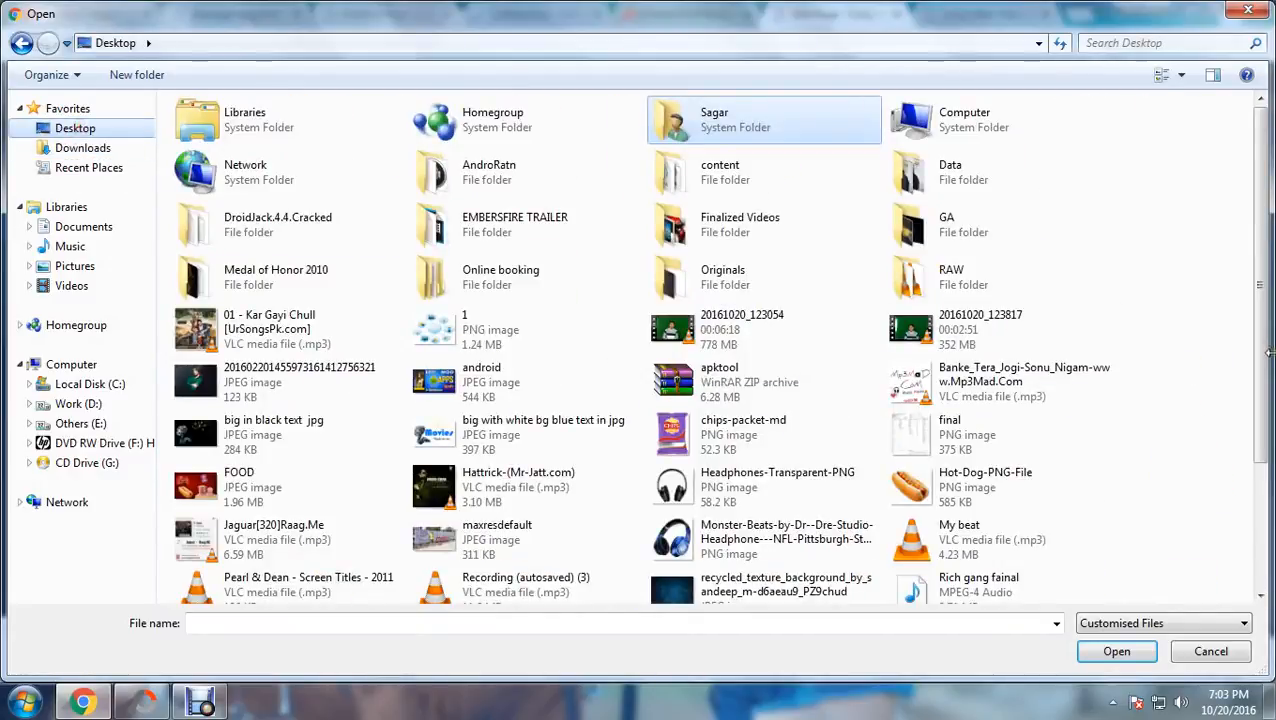
{"action": "left_click_drag", "start_coordinate": [1262, 250], "coordinate": [1266, 360]}
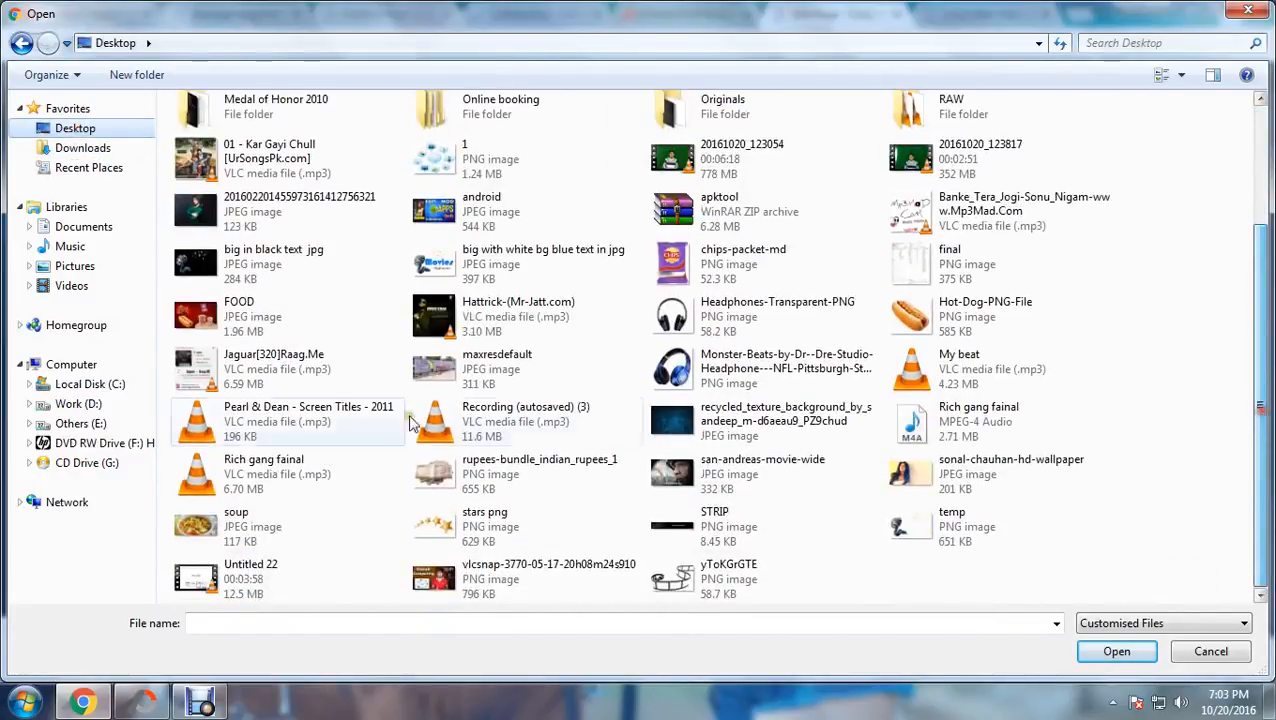
{"action": "double_click", "coordinate": [262, 524]}
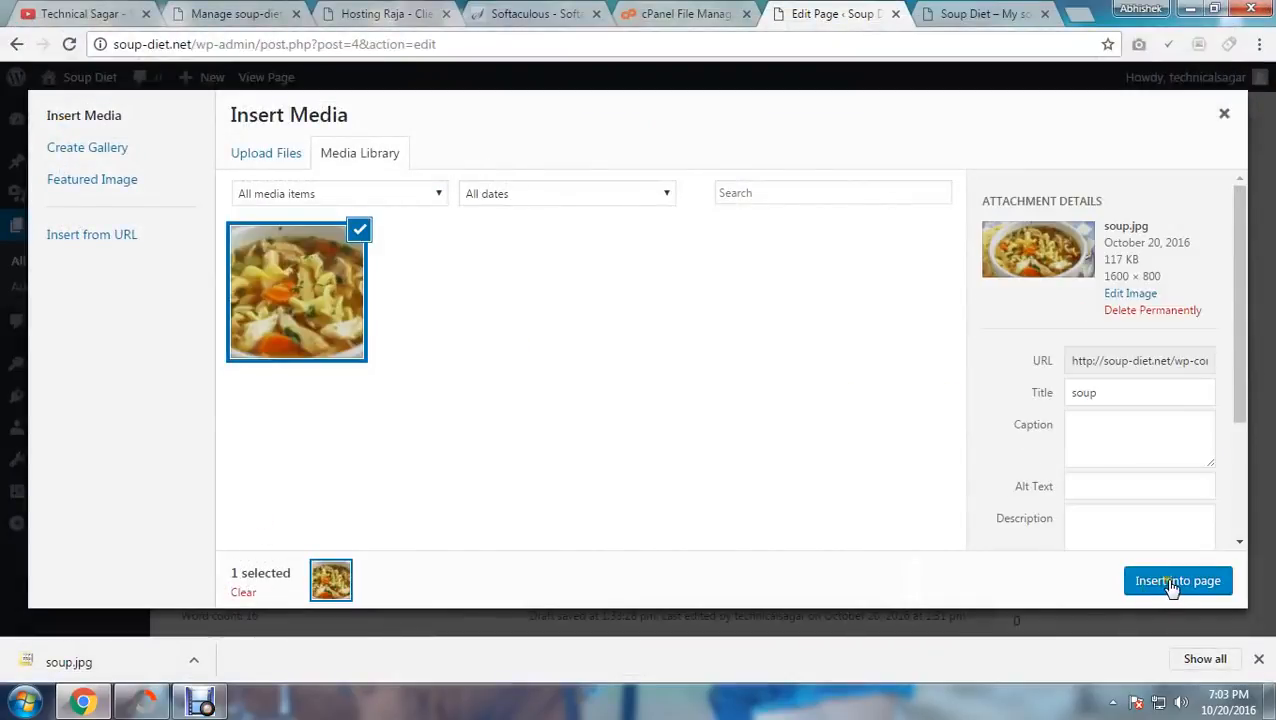
{"action": "left_click", "coordinate": [1172, 588]}
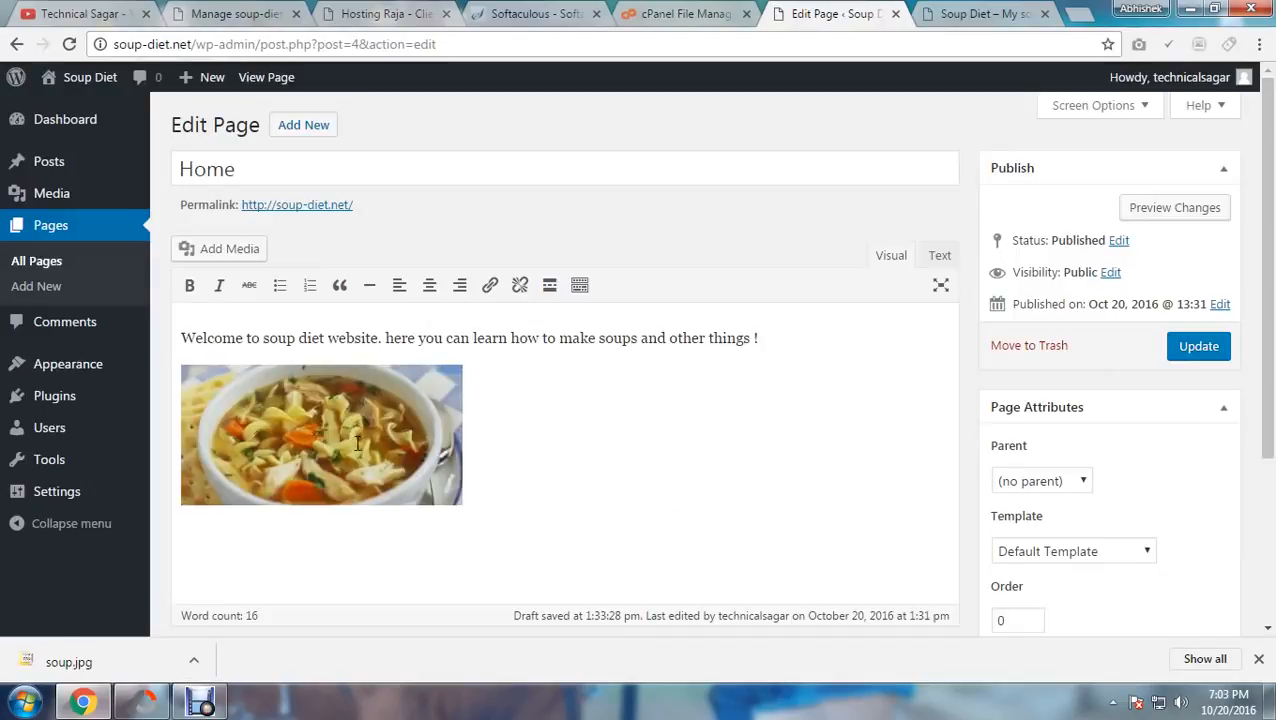
Set the inserted soup picture's size to Full Size – 1600 × 800
{"action": "left_click", "coordinate": [340, 433]}
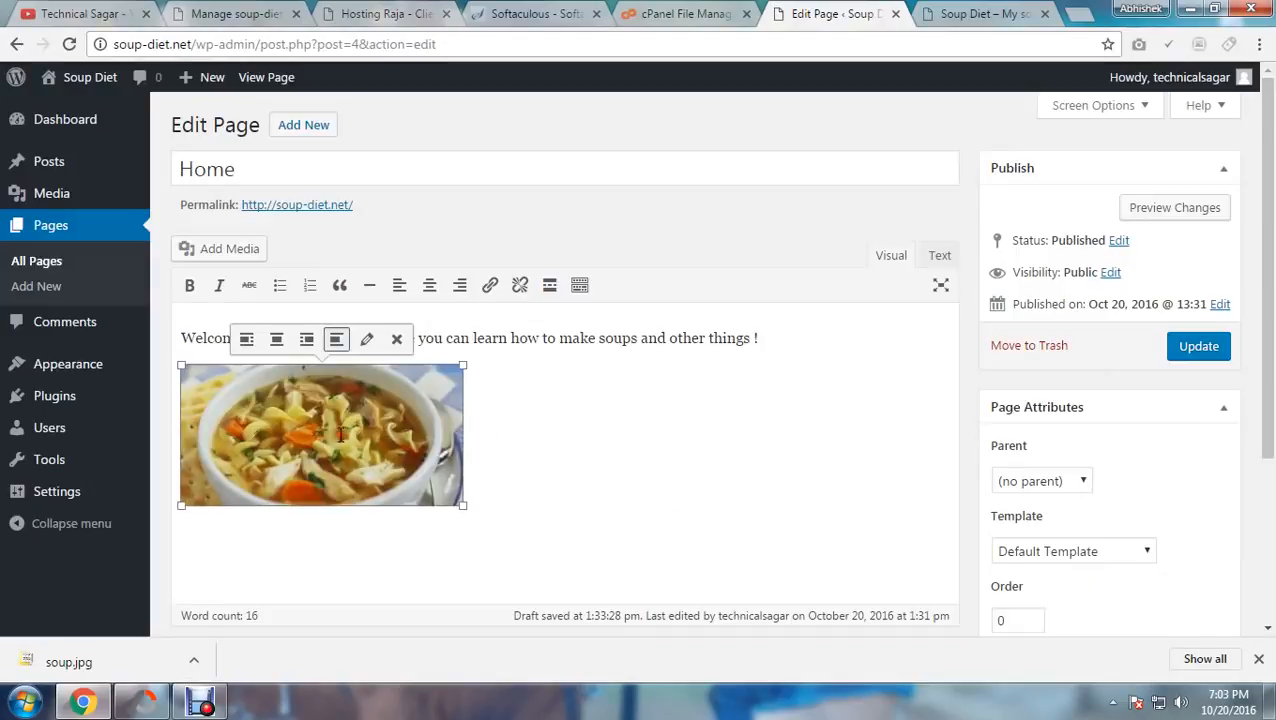
{"action": "left_click", "coordinate": [368, 342]}
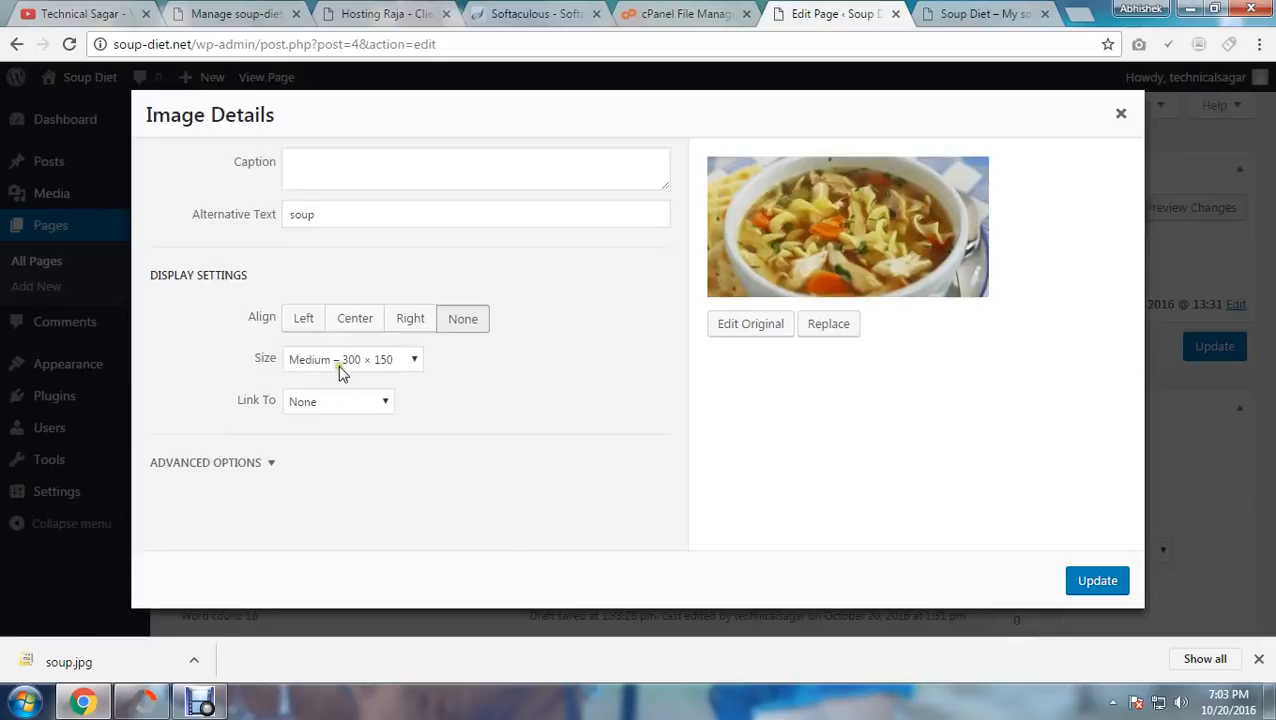
{"action": "left_click", "coordinate": [330, 360]}
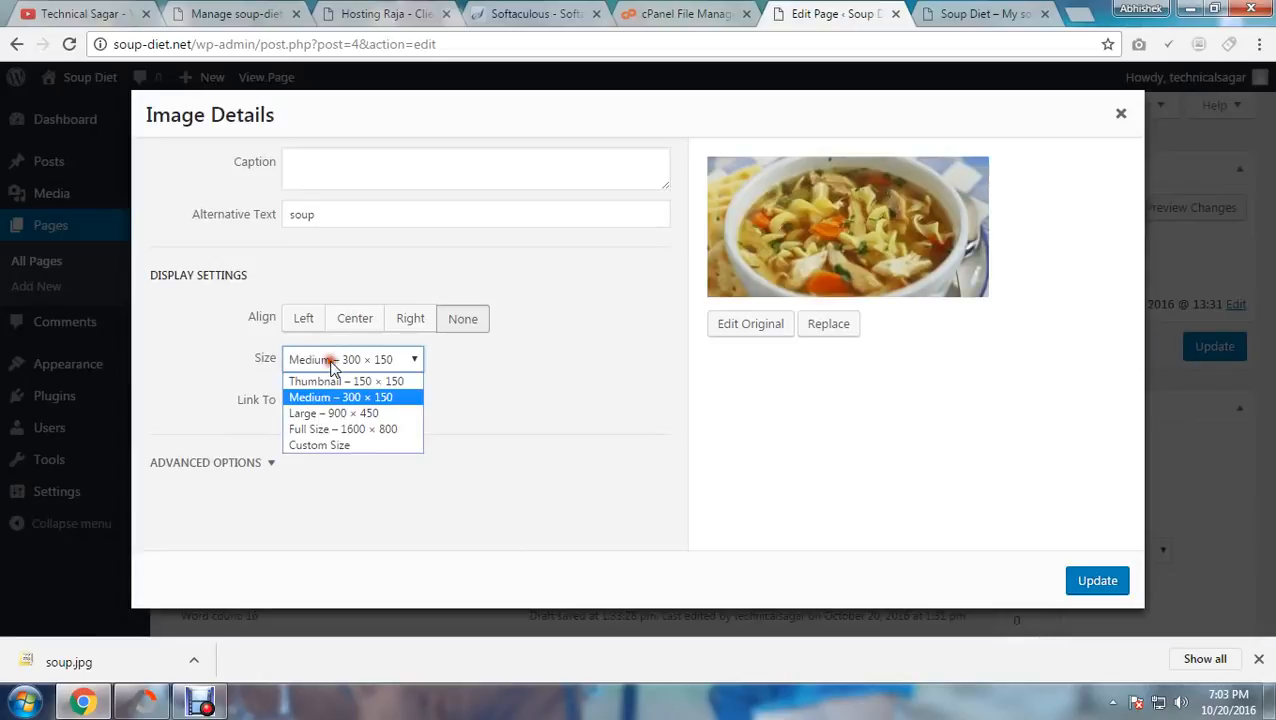
{"action": "left_click", "coordinate": [323, 430]}
{"action": "left_click", "coordinate": [1093, 577]}
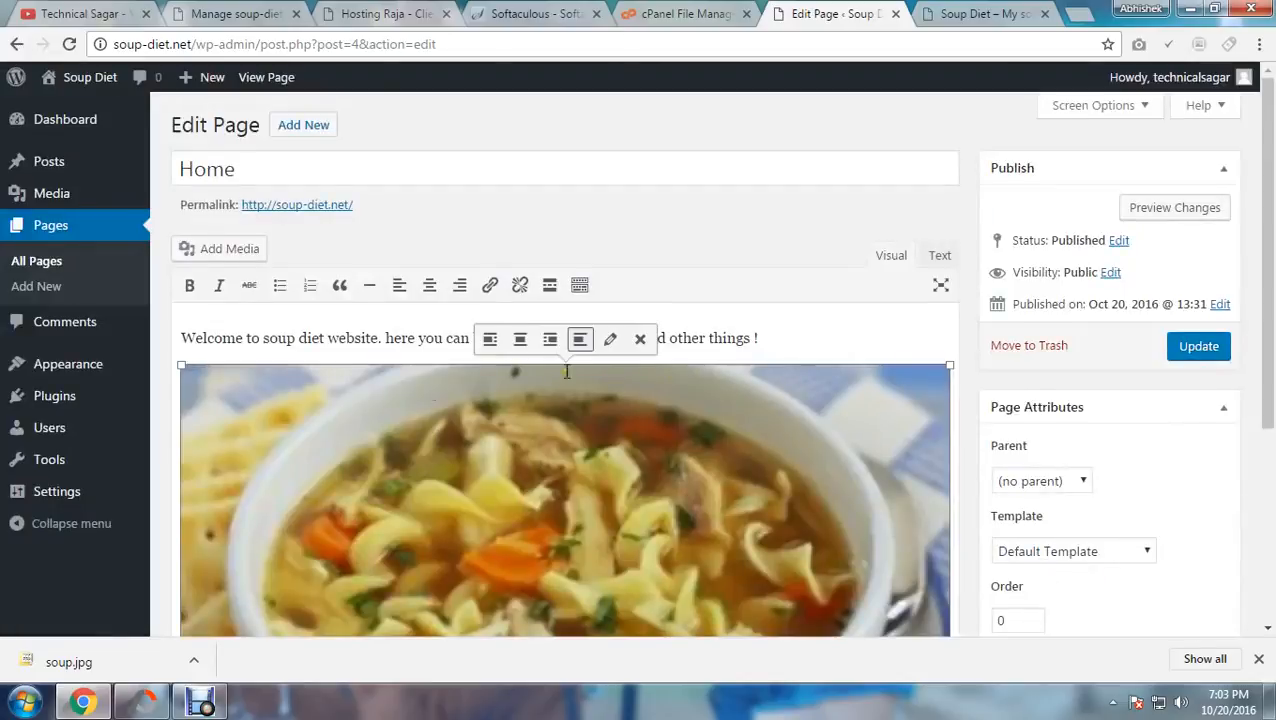
Add an empty line below the picture and update the Home page
{"action": "scroll", "coordinate": [566, 372], "scroll_direction": "down", "scroll_amount": 1}
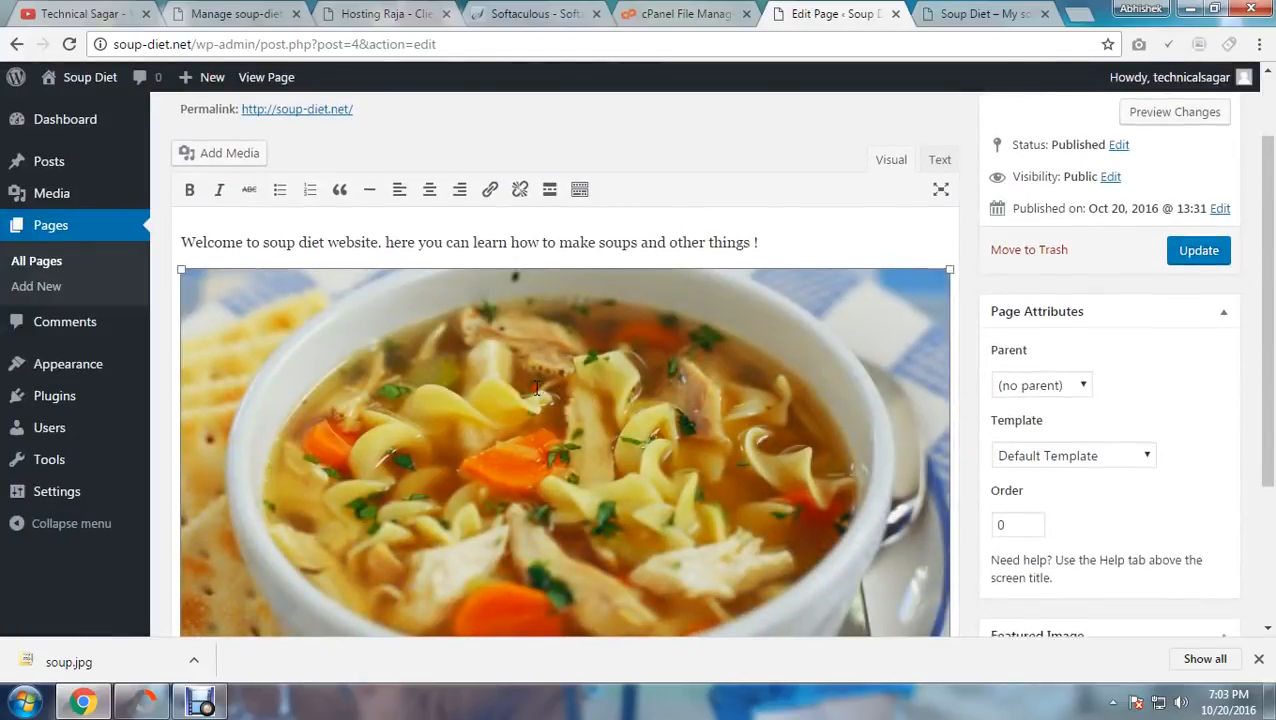
{"action": "scroll", "coordinate": [536, 388], "scroll_direction": "down", "scroll_amount": 2}
{"action": "key", "text": "Return"}
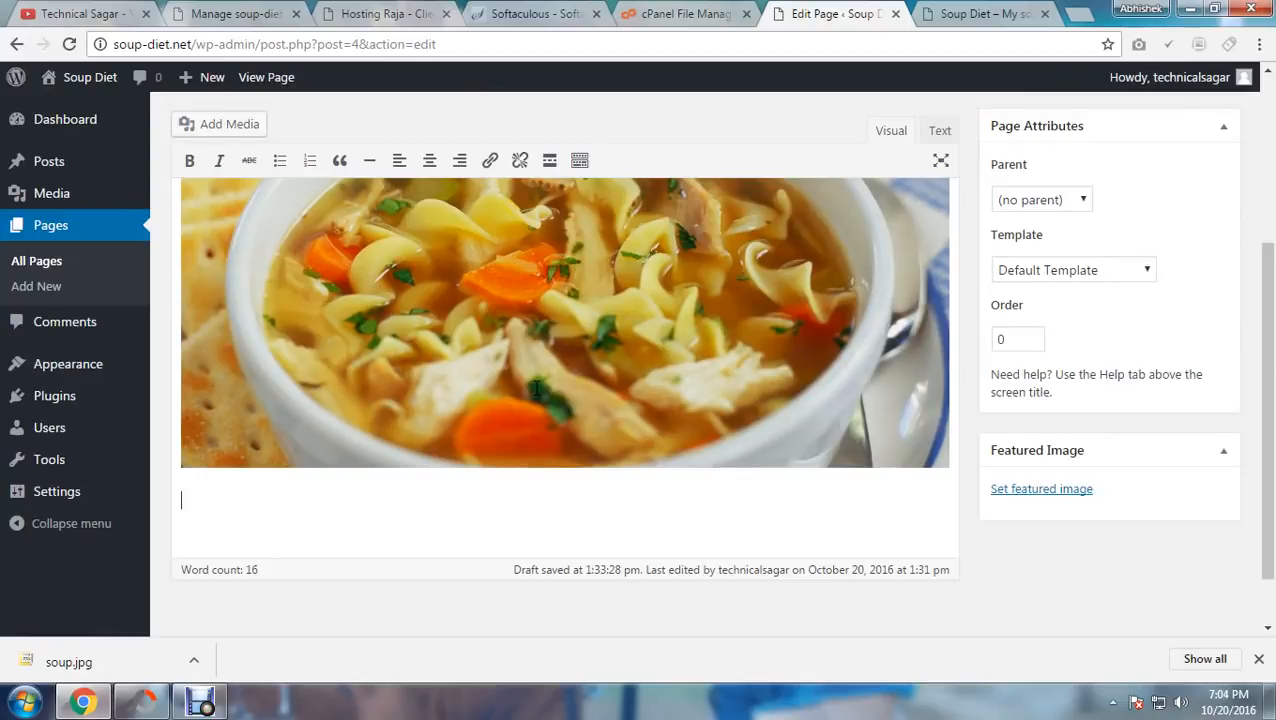
{"action": "scroll", "coordinate": [536, 388], "scroll_direction": "up", "scroll_amount": 3}
{"action": "left_click", "coordinate": [1222, 350]}
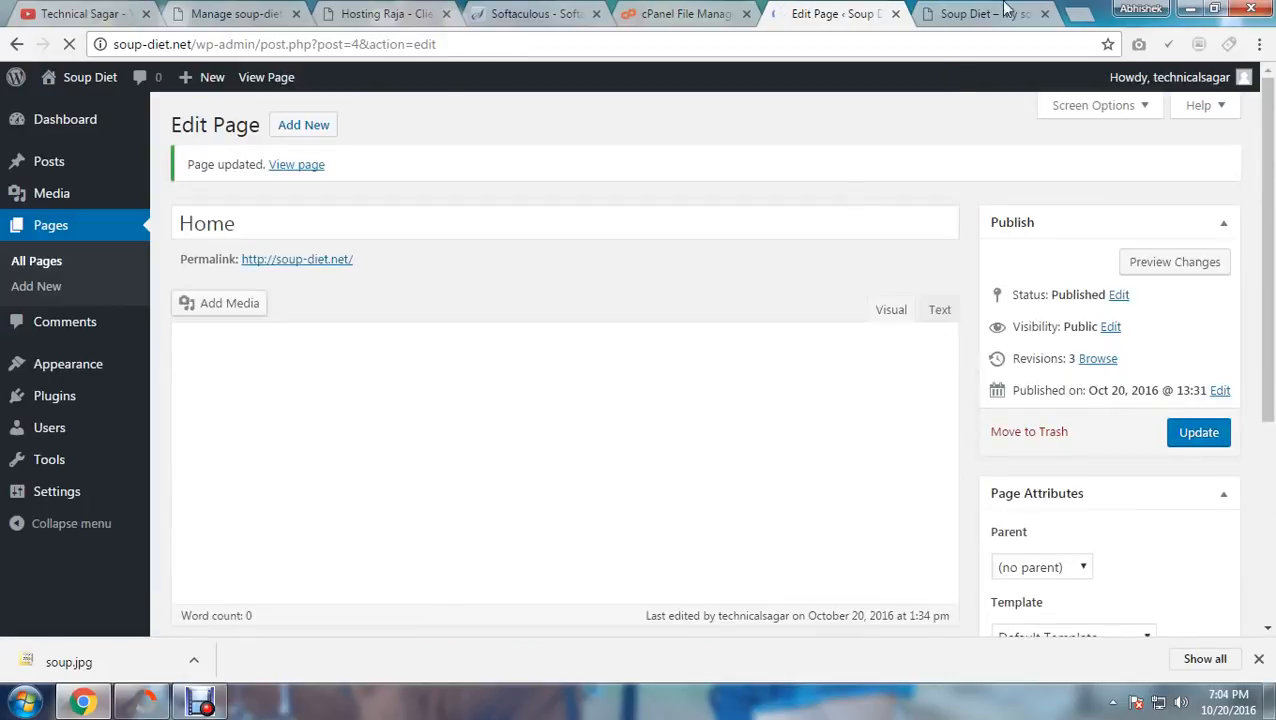
{"action": "left_click", "coordinate": [1010, 12]}
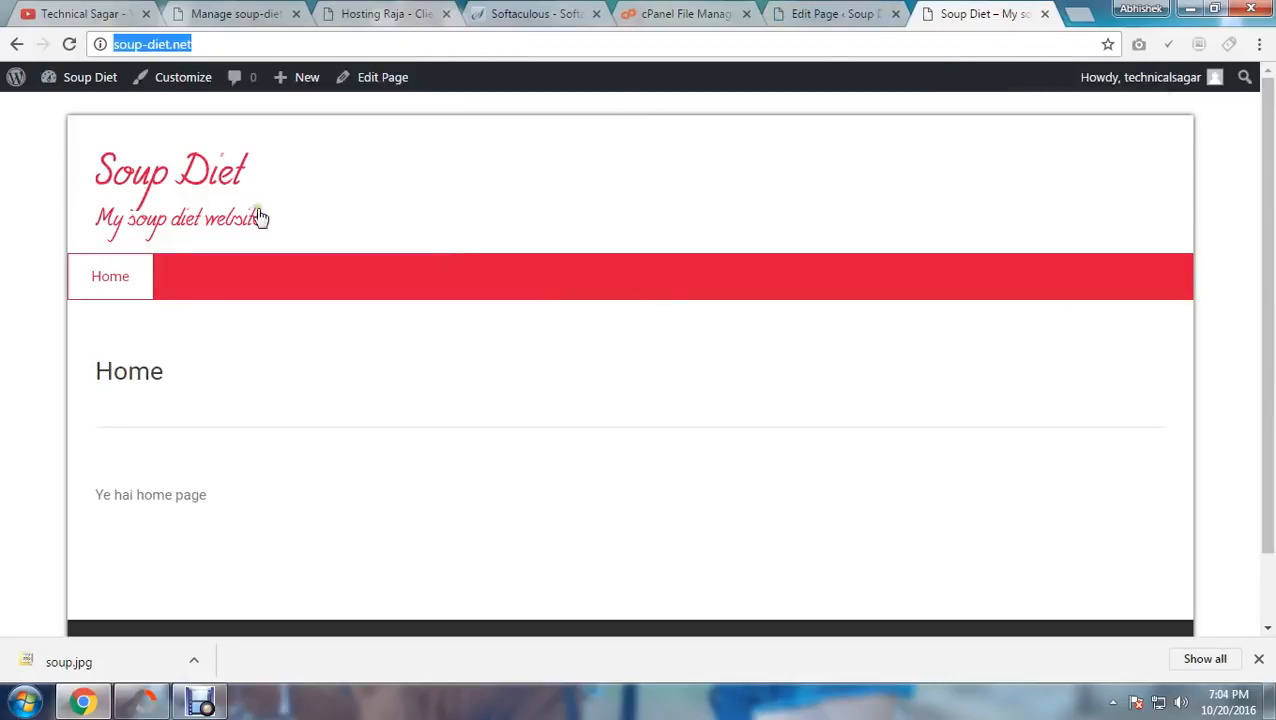
{"action": "left_click", "coordinate": [69, 44]}
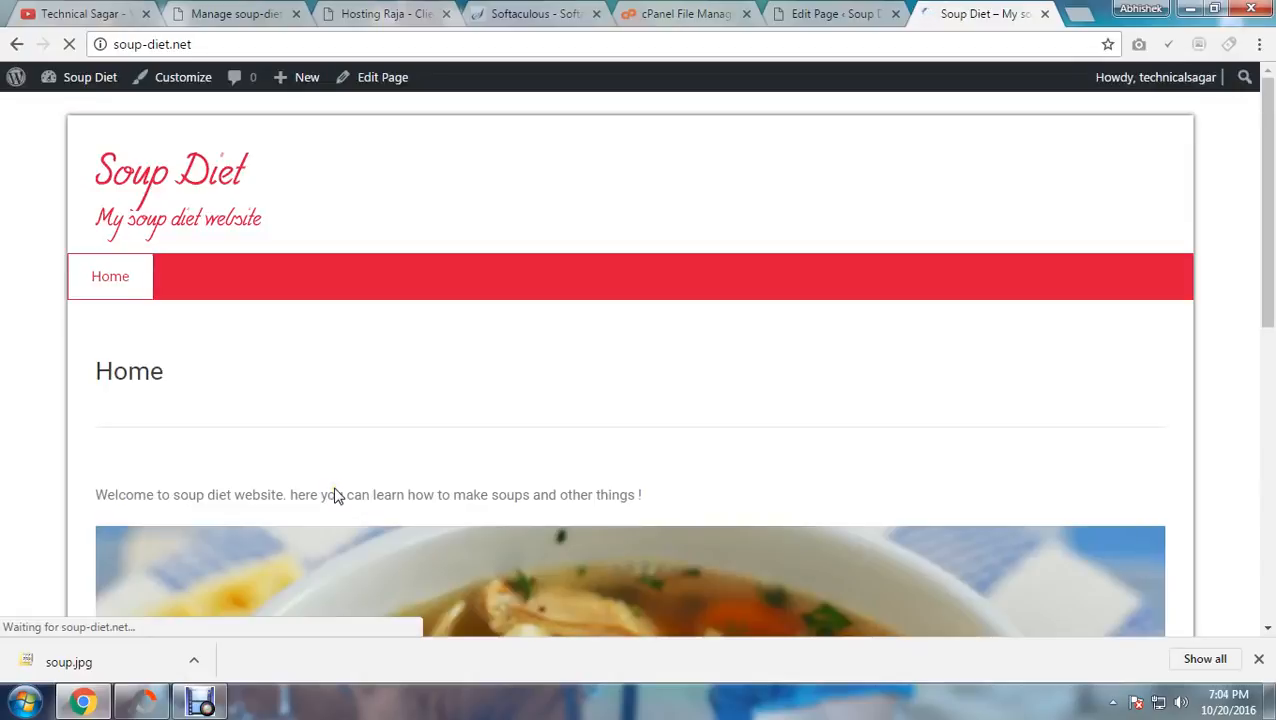
{"action": "scroll", "coordinate": [335, 495], "scroll_direction": "down", "scroll_amount": 6}
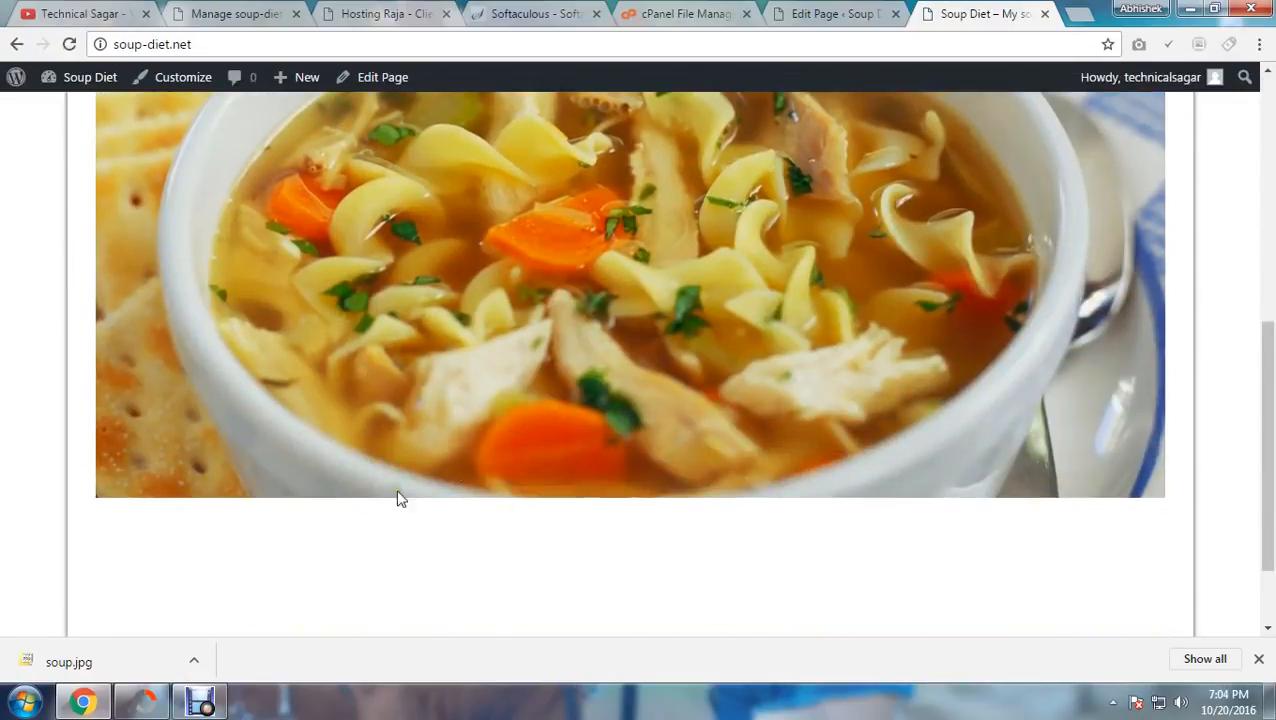
{"action": "scroll", "coordinate": [439, 478], "scroll_direction": "up", "scroll_amount": 6}
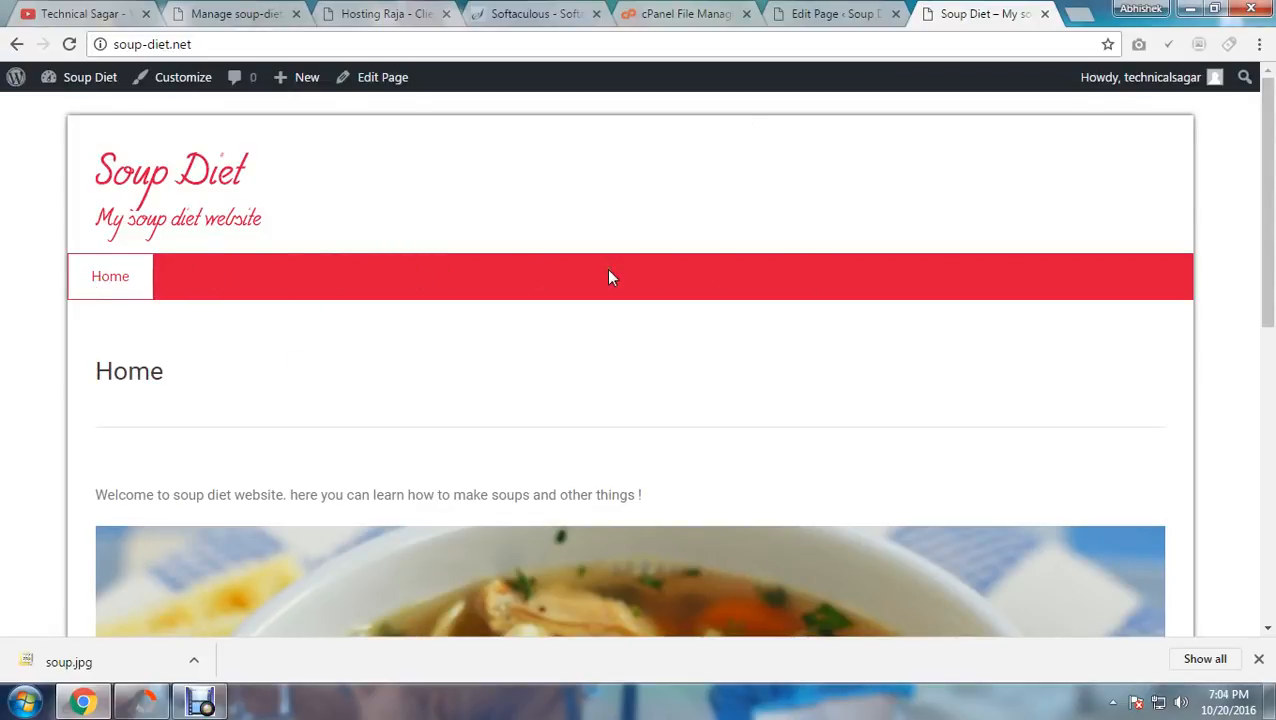
{"action": "scroll", "coordinate": [609, 272], "scroll_direction": "down", "scroll_amount": 2}
{"action": "left_click", "coordinate": [828, 12]}
{"action": "scroll", "coordinate": [363, 228], "scroll_direction": "up", "scroll_amount": 1}
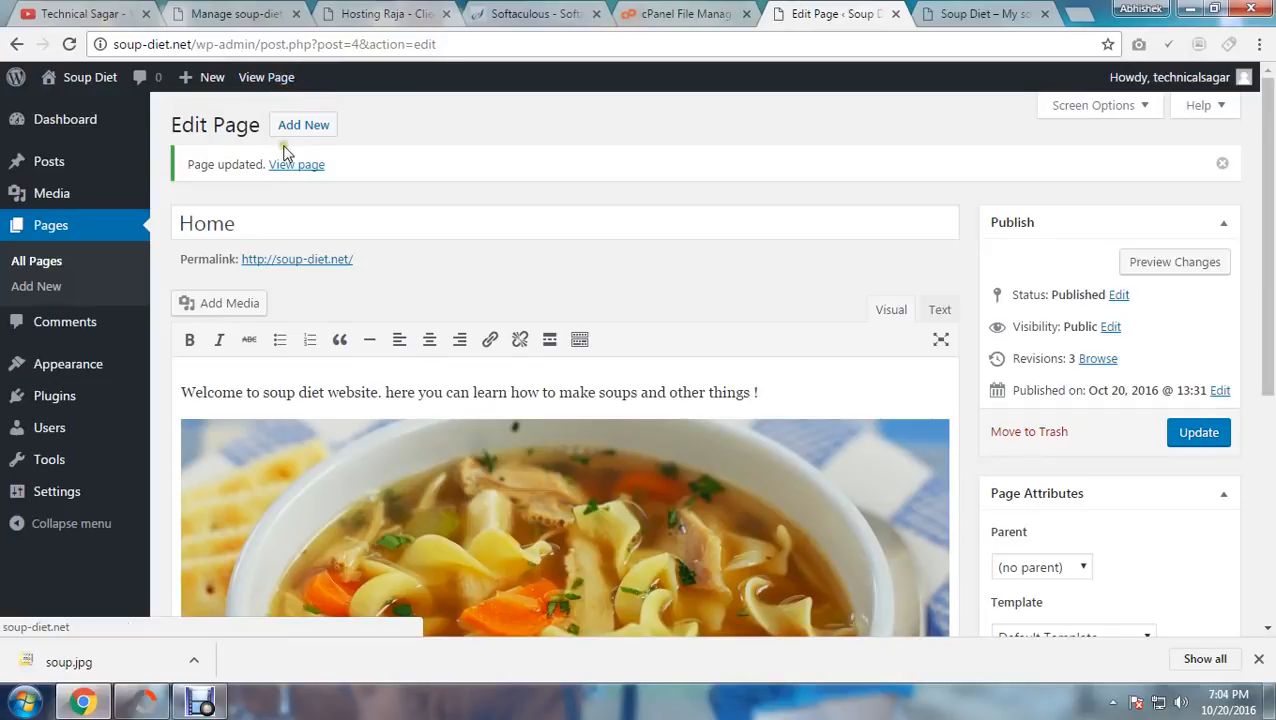
Publish a new 'About Us' page reading 'We are a good company we serve tasty soups :)))))'
{"action": "mouse_move", "coordinate": [204, 82]}
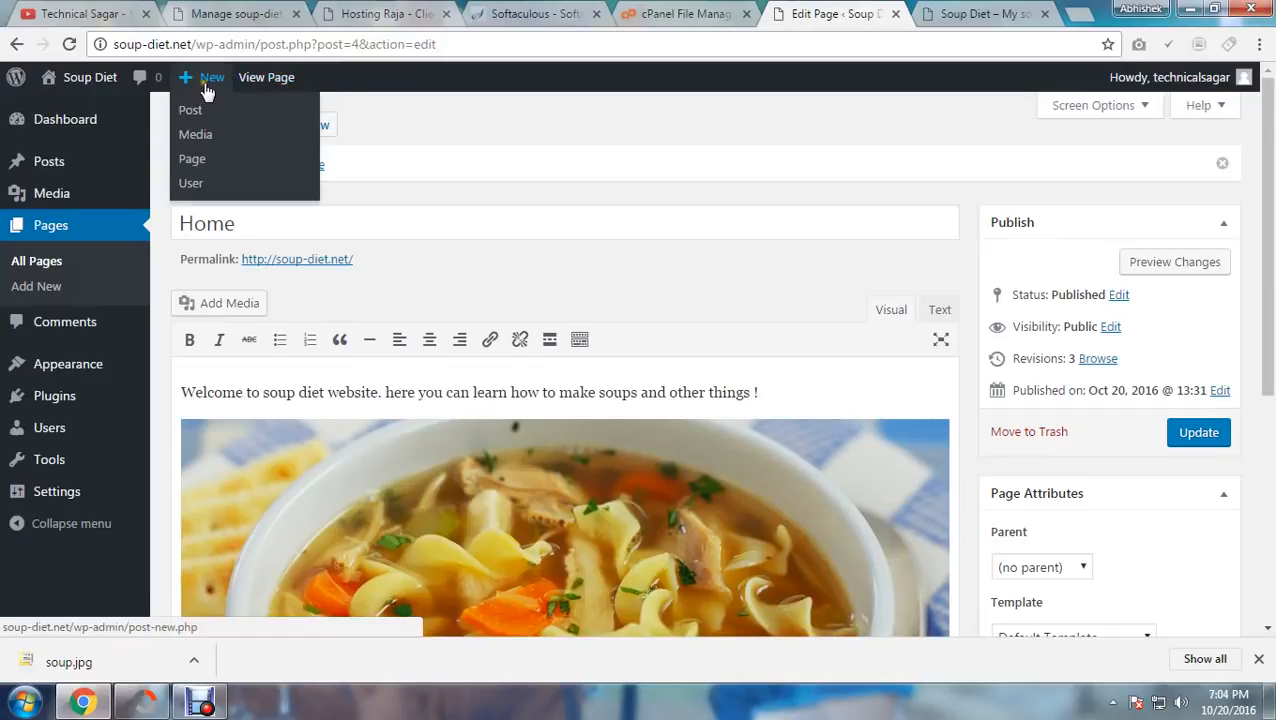
{"action": "left_click", "coordinate": [190, 182]}
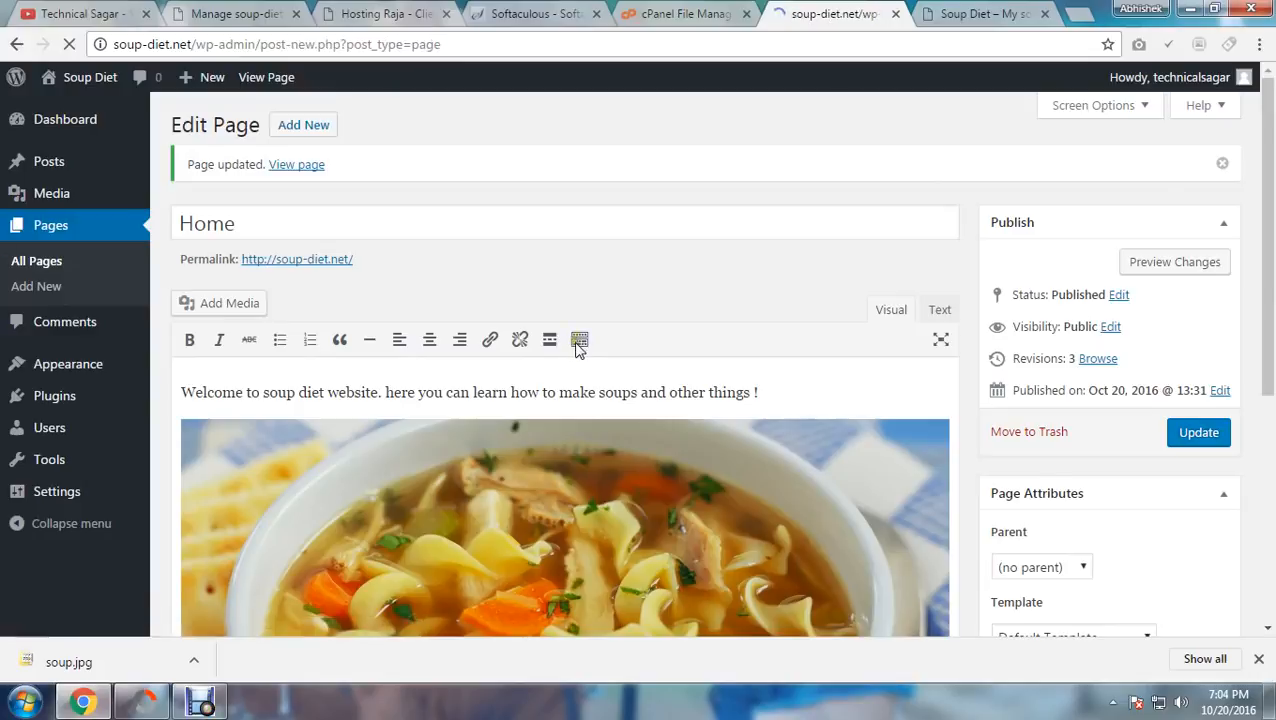
{"action": "type", "text": "About Us"}
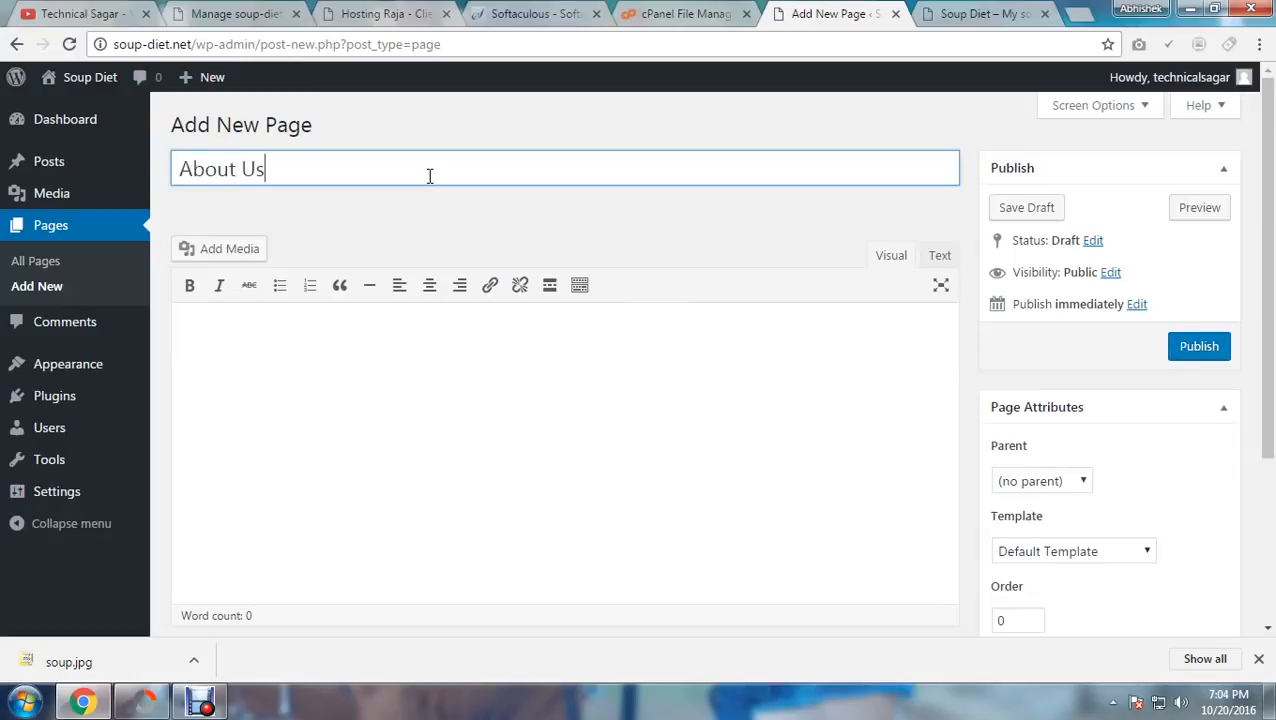
{"action": "left_click", "coordinate": [434, 501]}
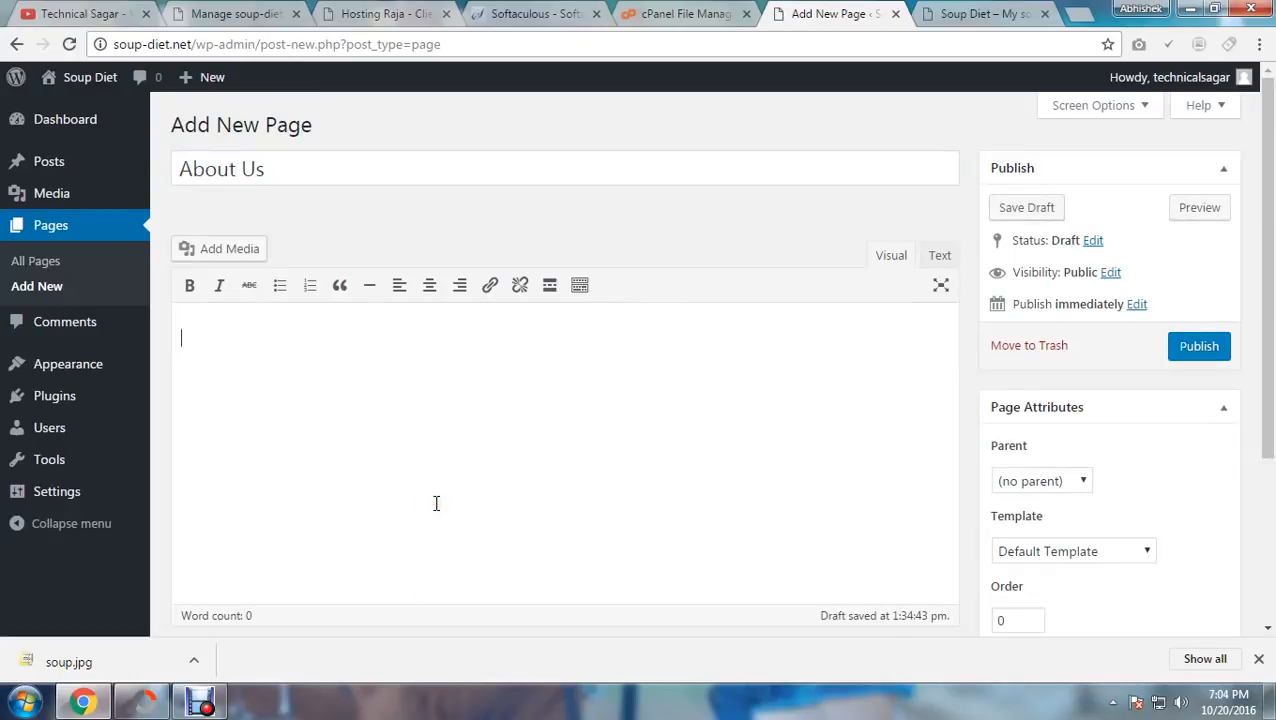
{"action": "type", "text": "W"}
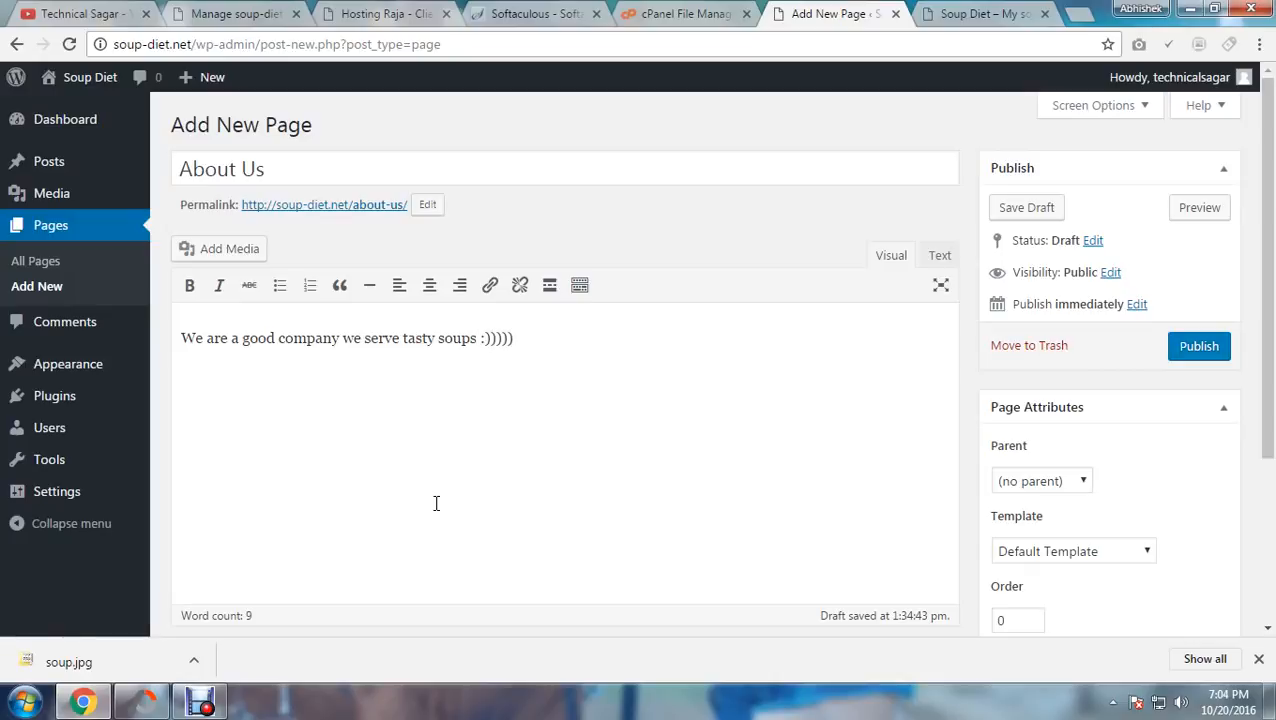
{"action": "left_click", "coordinate": [1199, 352]}
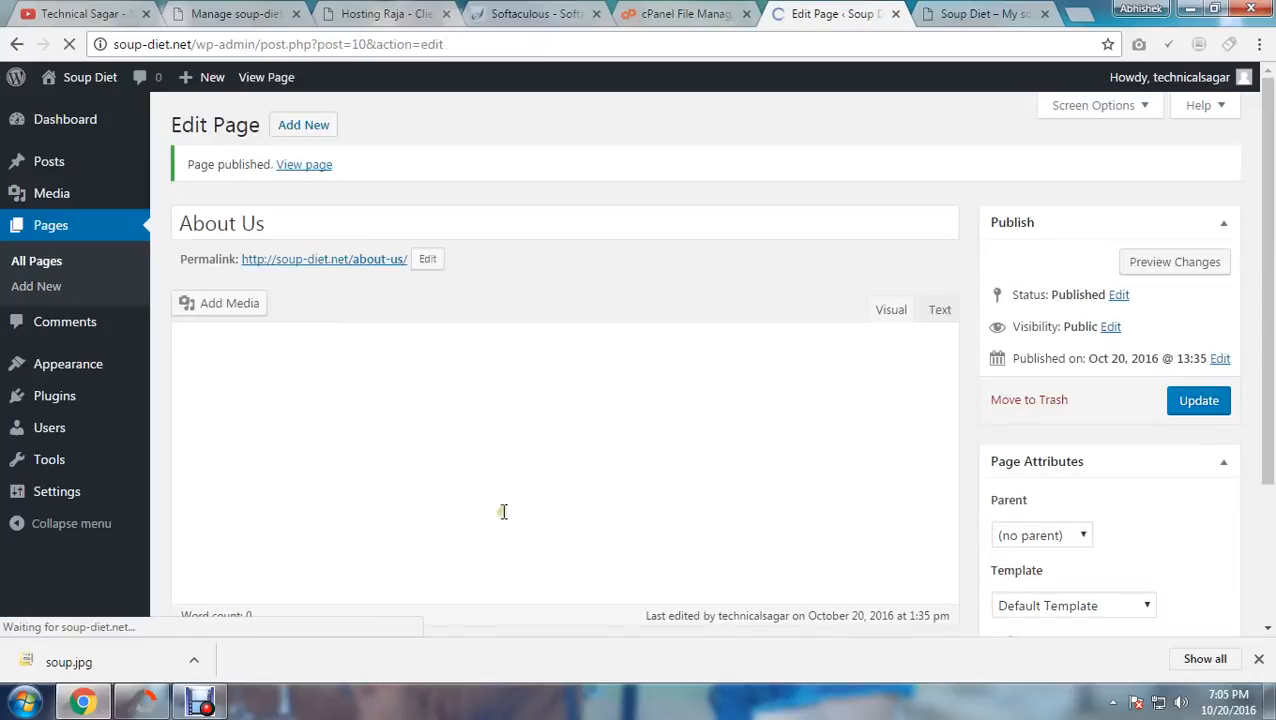
Reload the live site to check for the new page and dismiss the soup.jpg download notice
{"action": "left_click", "coordinate": [977, 18]}
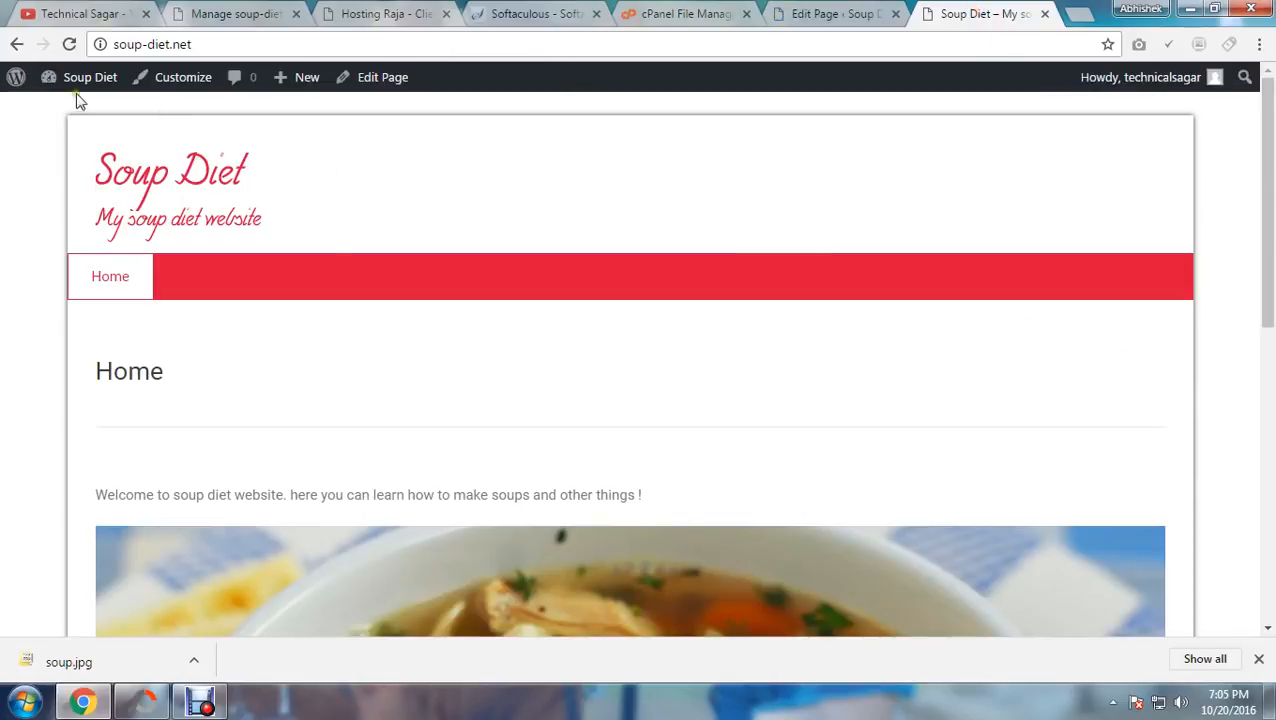
{"action": "left_click", "coordinate": [70, 46]}
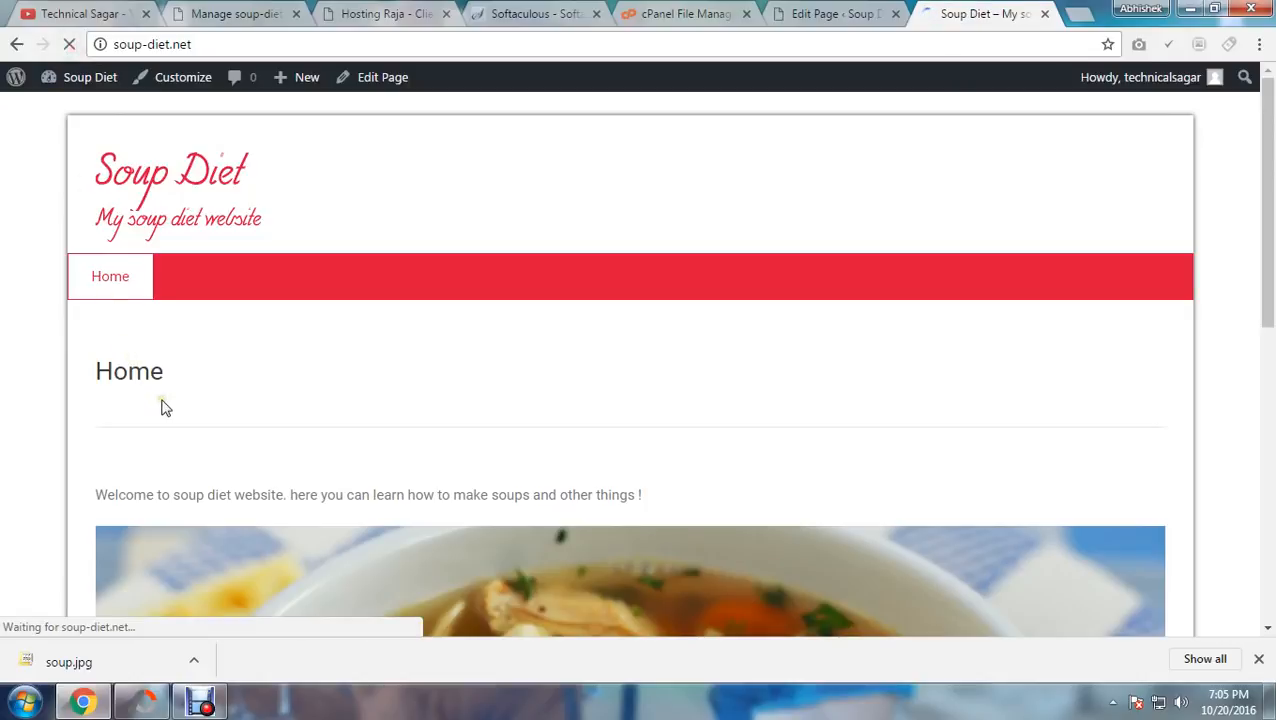
{"action": "scroll", "coordinate": [163, 406], "scroll_direction": "down", "scroll_amount": 7}
{"action": "scroll", "coordinate": [190, 440], "scroll_direction": "up", "scroll_amount": 7}
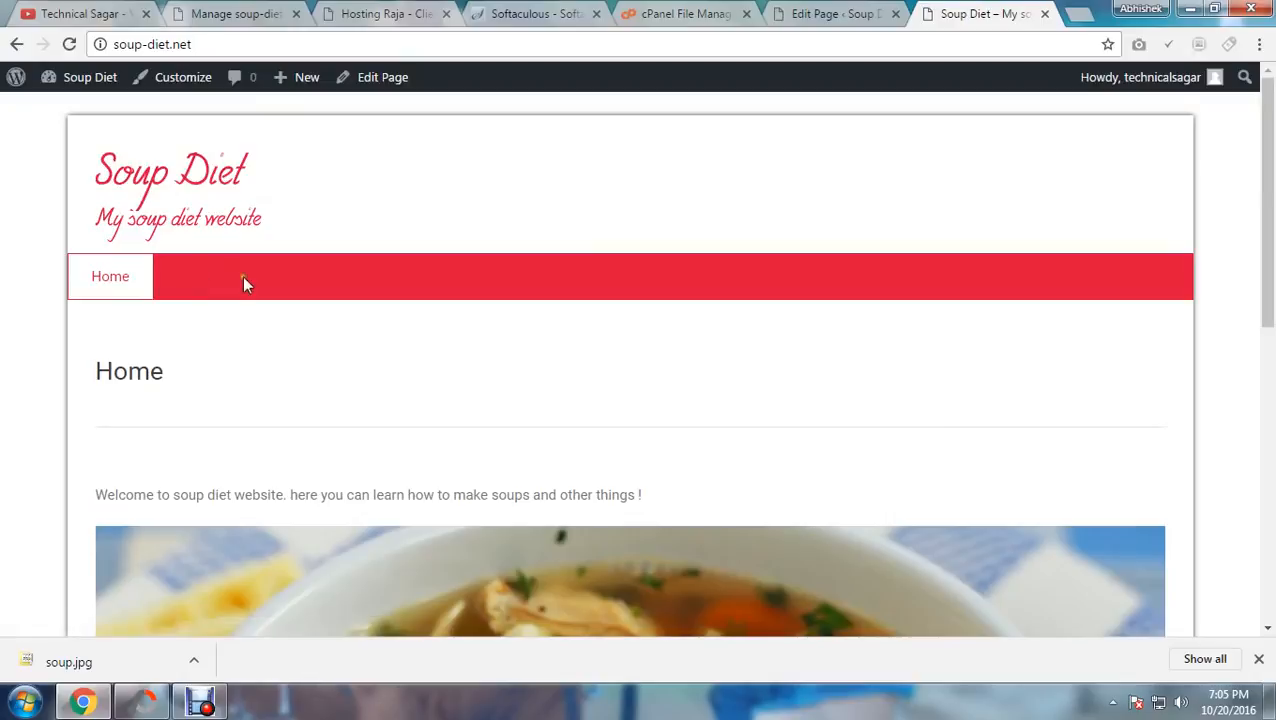
{"action": "scroll", "coordinate": [1020, 455], "scroll_direction": "down", "scroll_amount": 8}
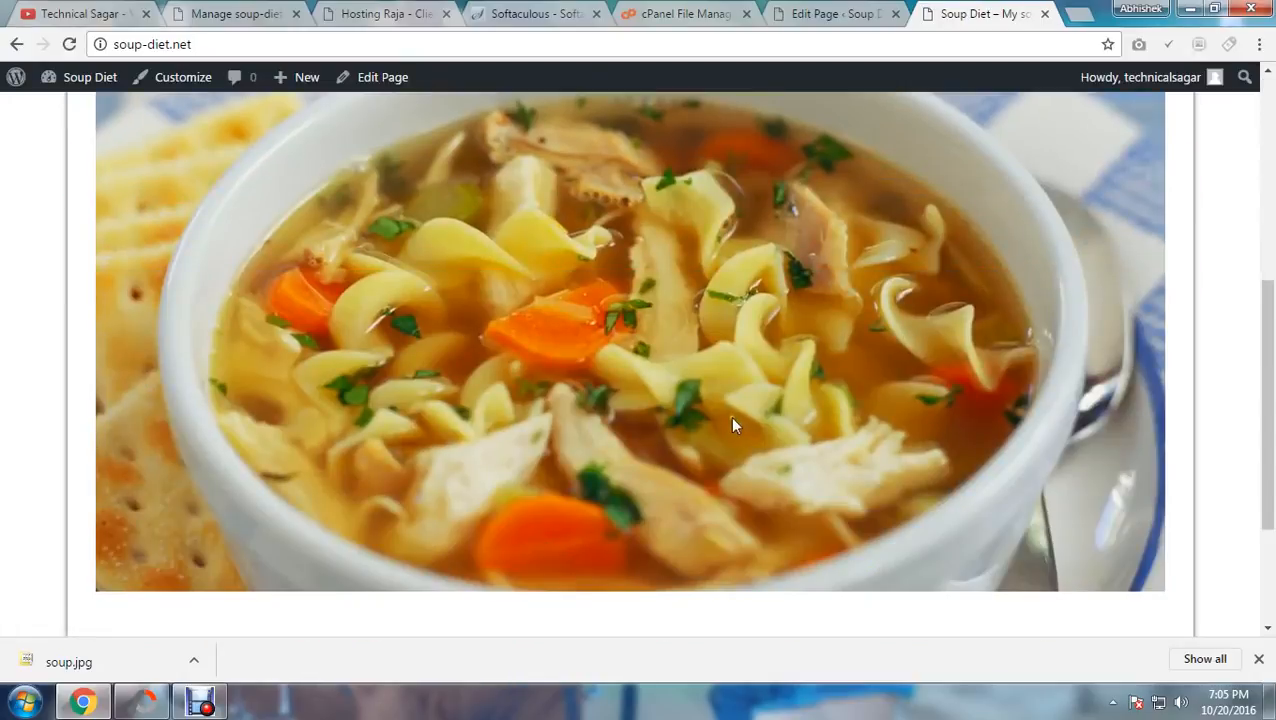
{"action": "left_click", "coordinate": [1259, 659]}
{"action": "scroll", "coordinate": [377, 443], "scroll_direction": "up", "scroll_amount": 8}
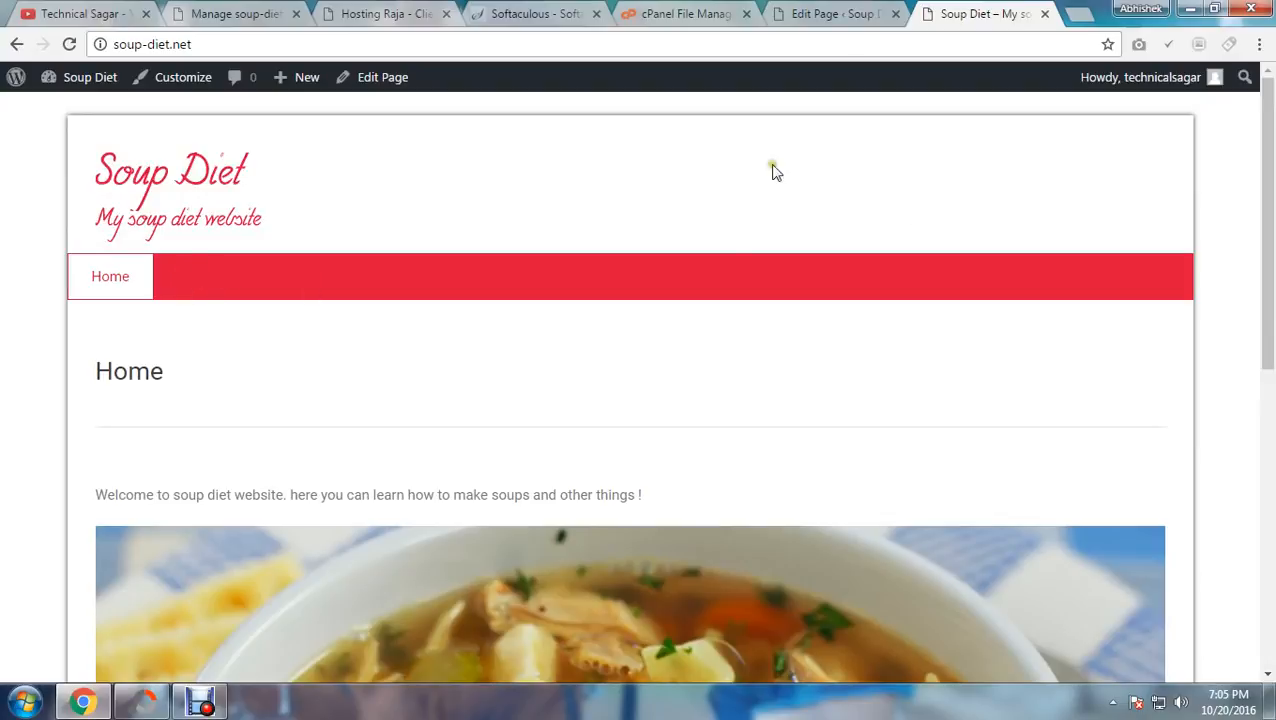
Return to the WordPress editor and close the cPanel File Manager tab
{"action": "left_click", "coordinate": [855, 20]}
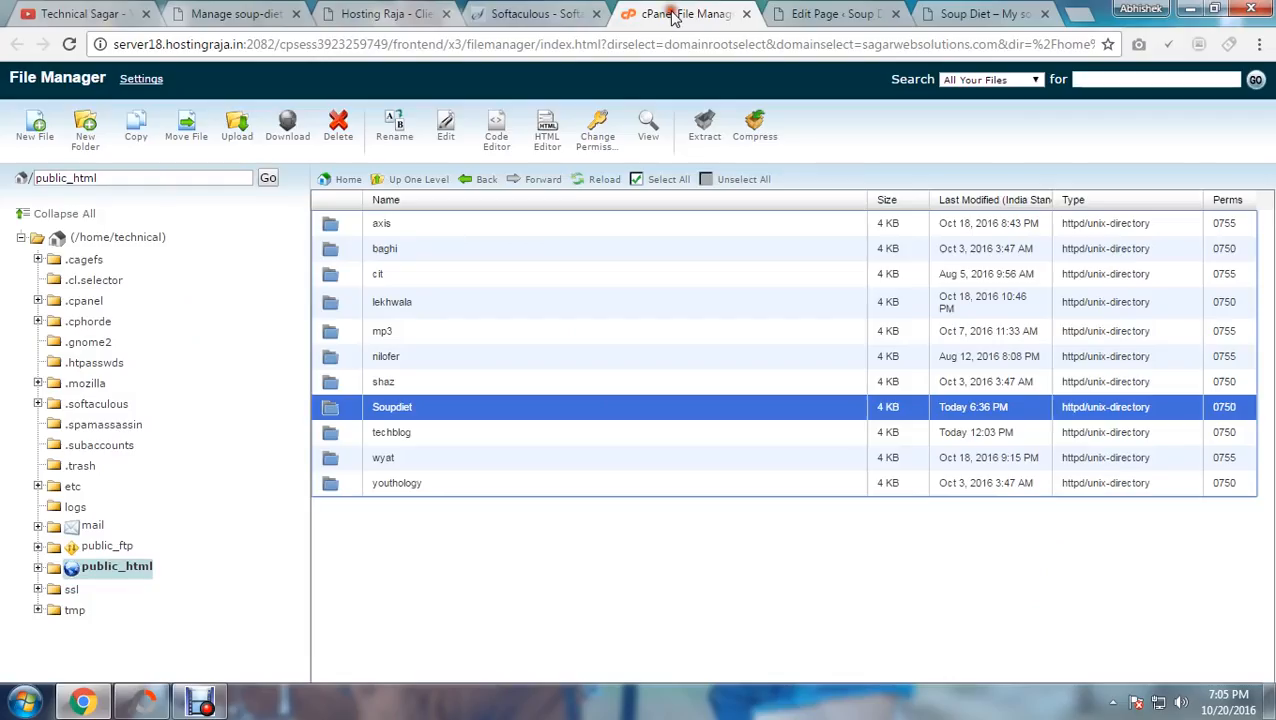
{"action": "left_click", "coordinate": [670, 18]}
{"action": "left_click", "coordinate": [745, 14]}
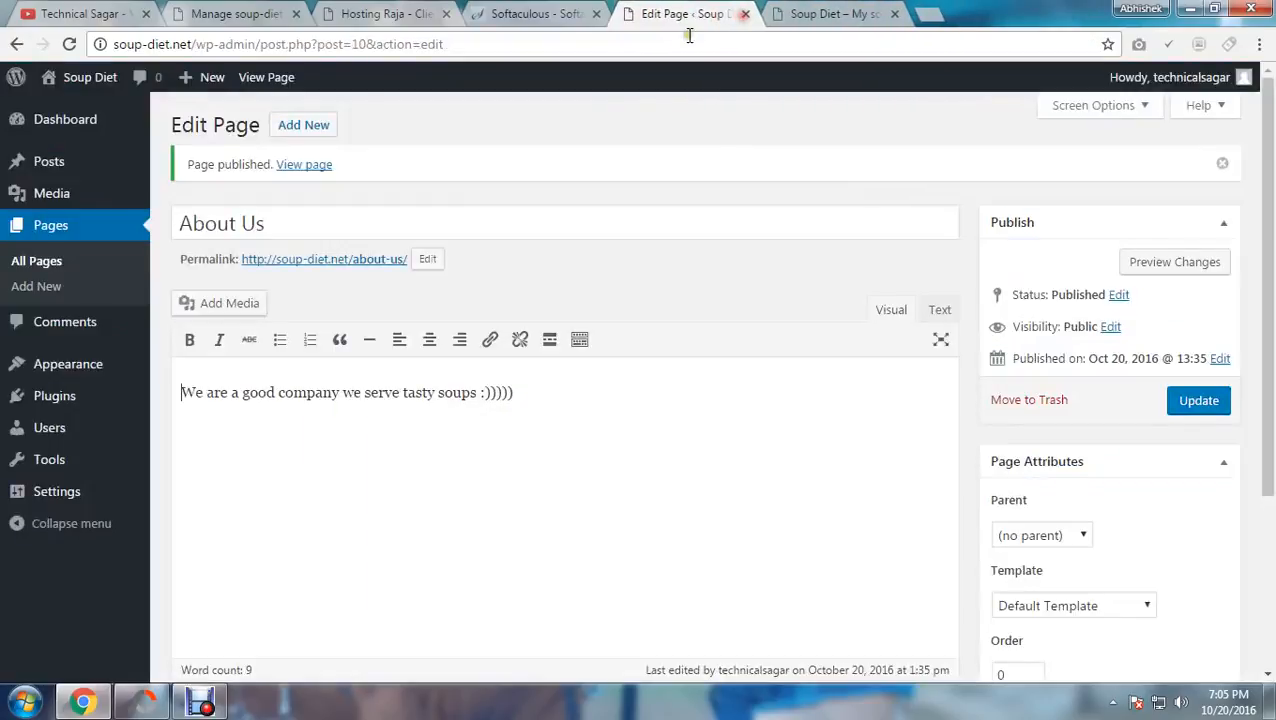
{"action": "mouse_move", "coordinate": [64, 360]}
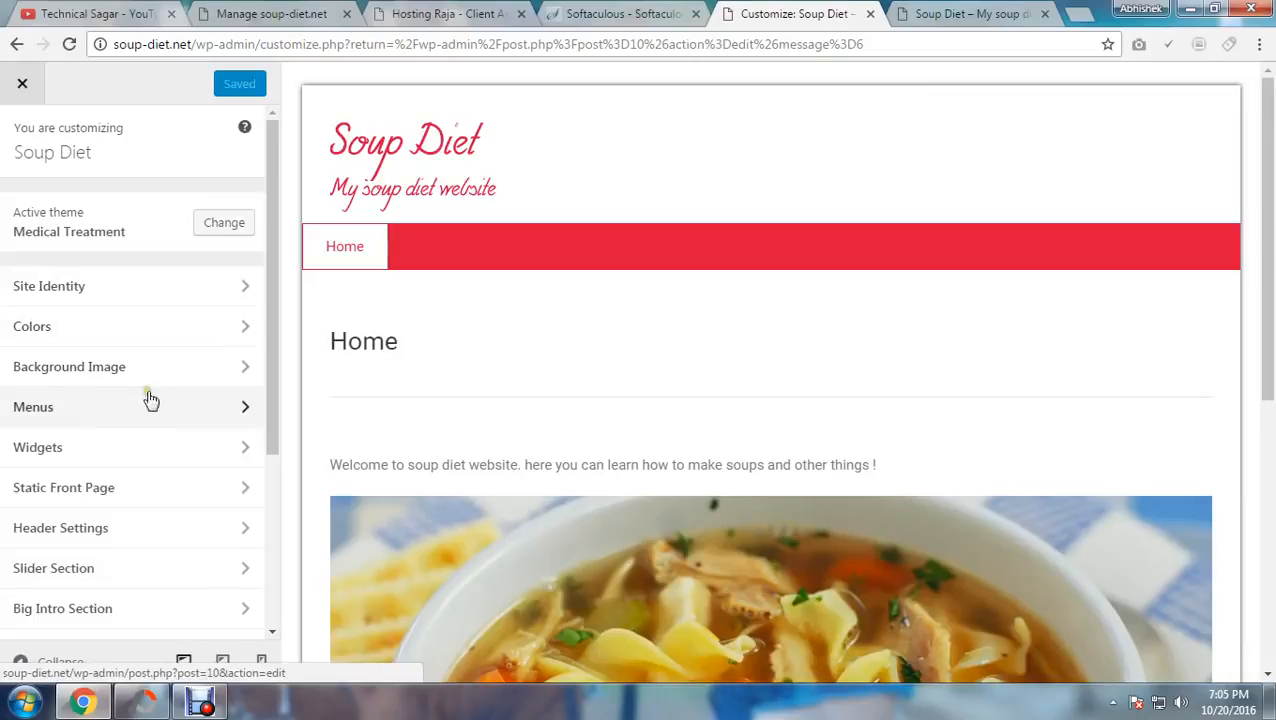
Add About Us to the Ye hai menu, Save & Publish, and reload the live Soup Diet site
{"action": "left_click", "coordinate": [71, 405]}
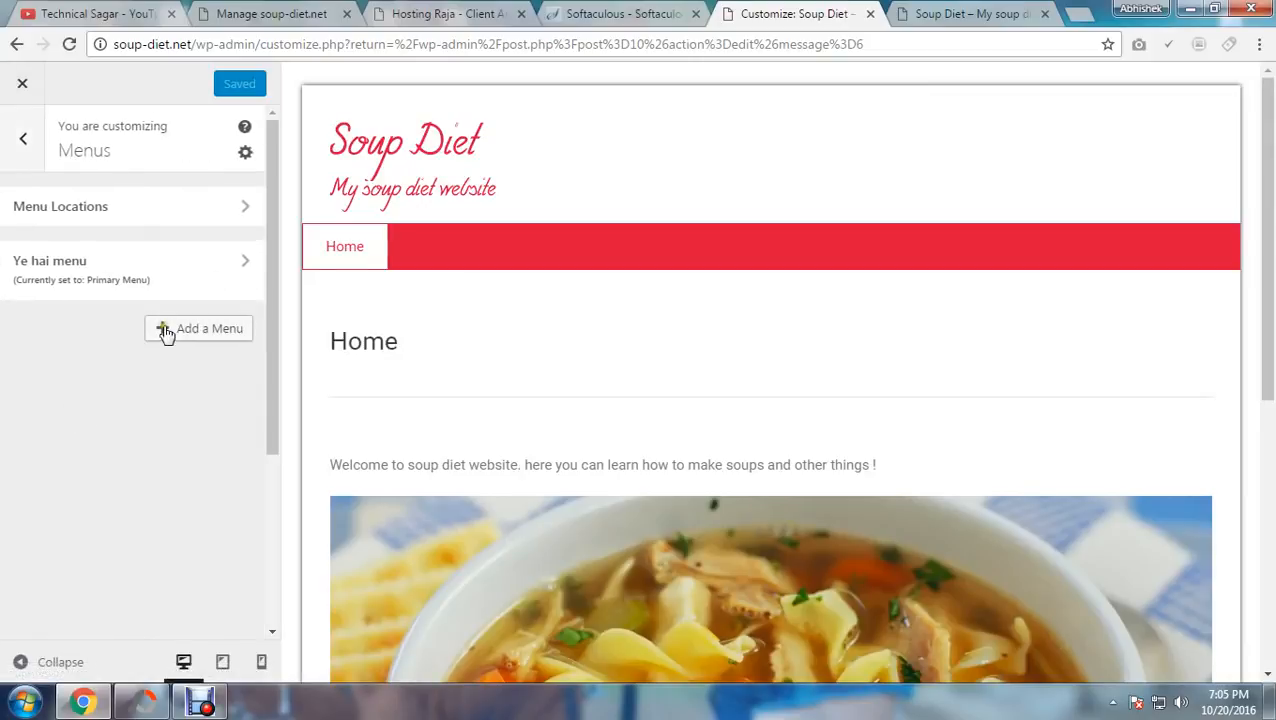
{"action": "left_click", "coordinate": [64, 283]}
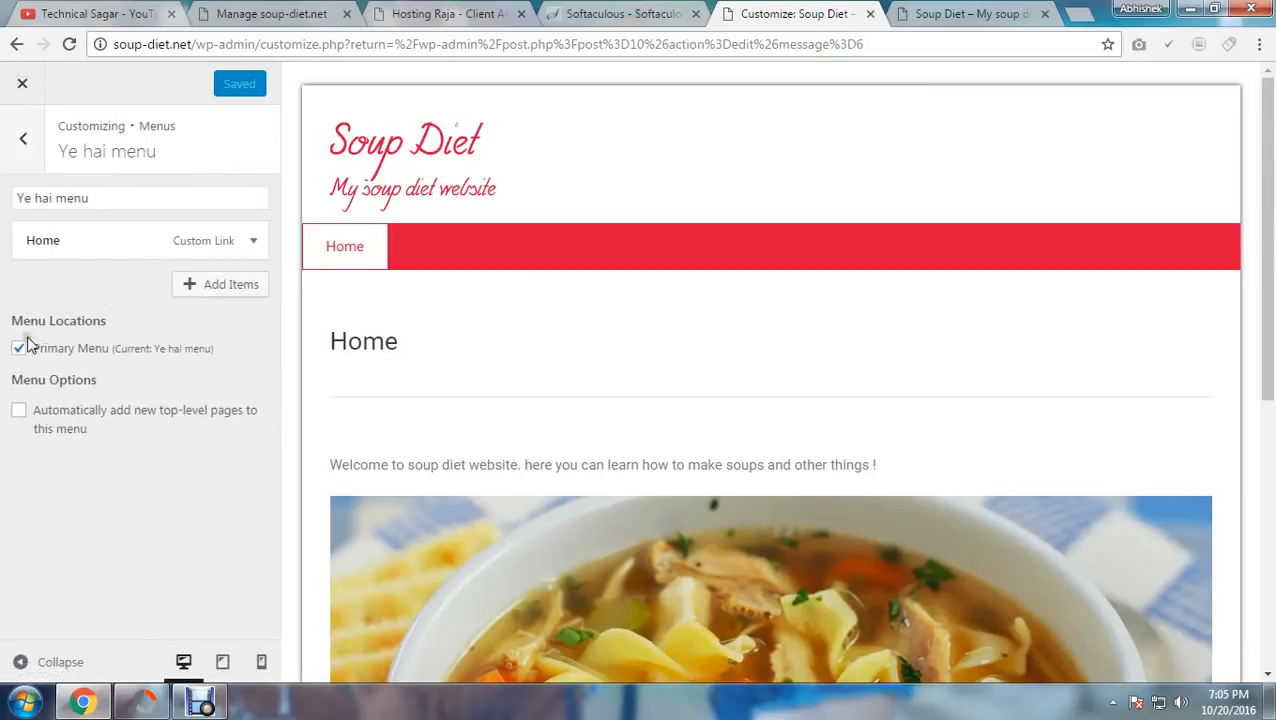
{"action": "left_click", "coordinate": [216, 288]}
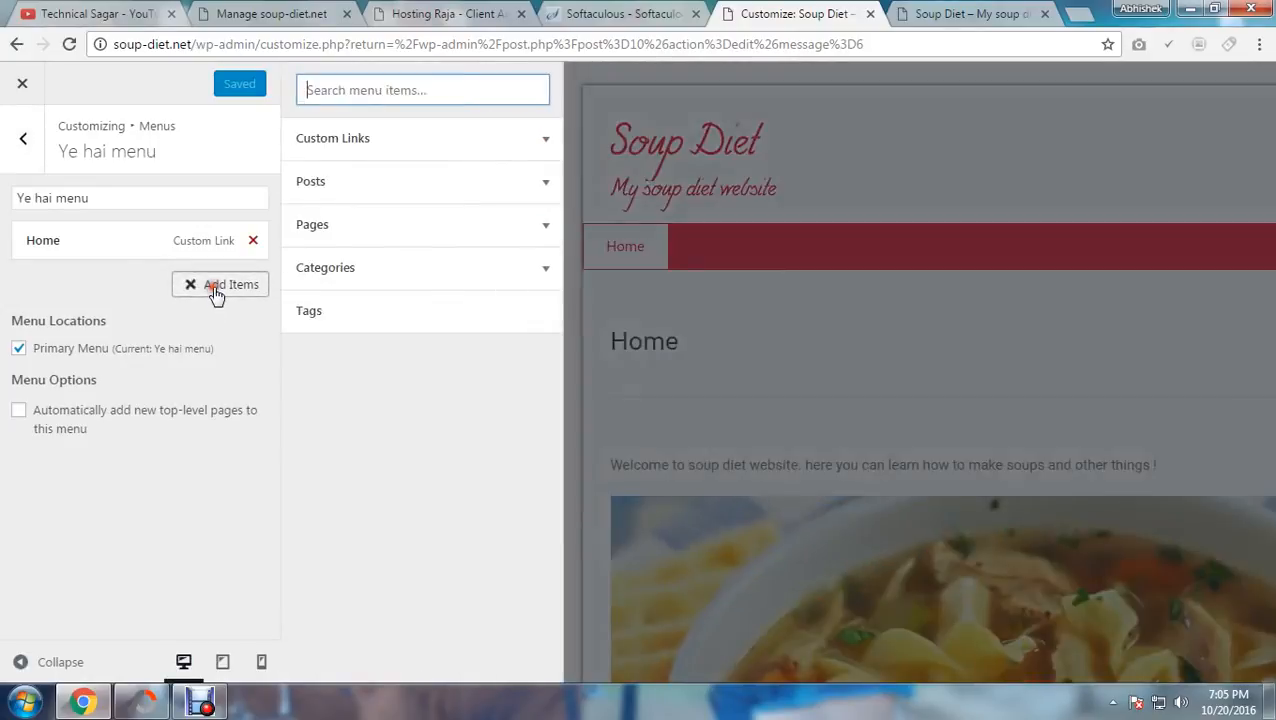
{"action": "left_click", "coordinate": [316, 232]}
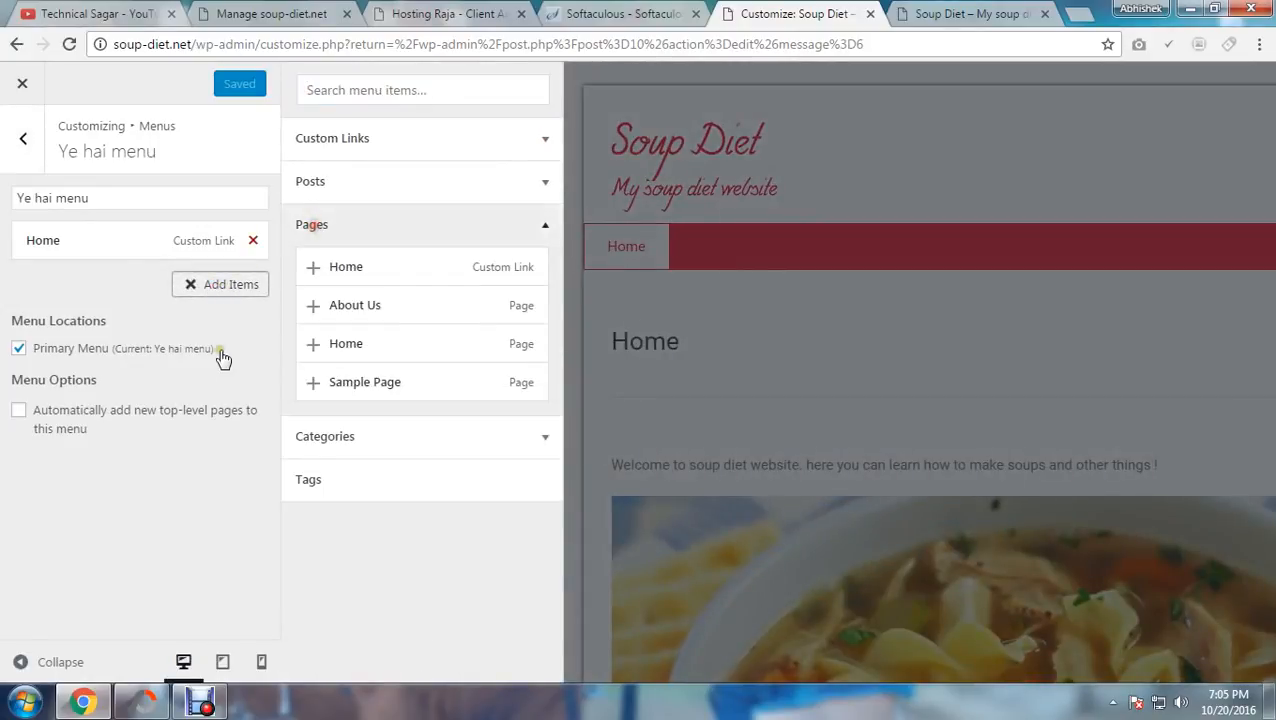
{"action": "left_click", "coordinate": [314, 310]}
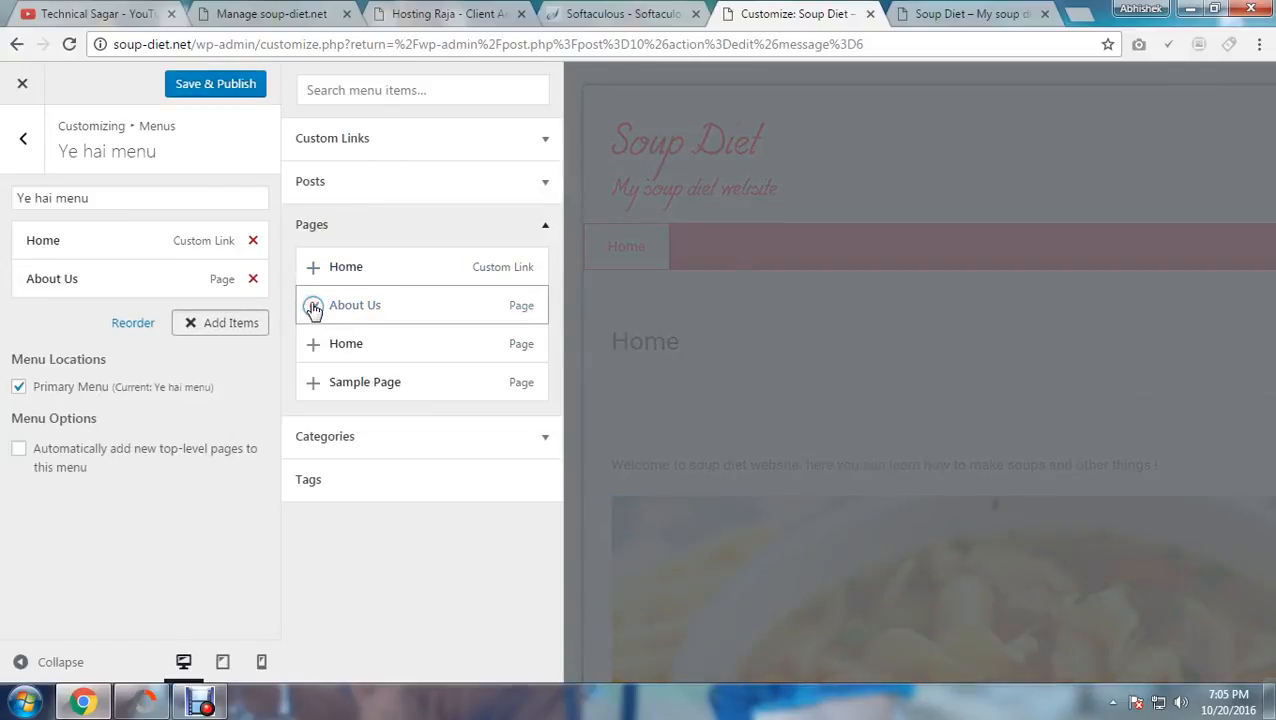
{"action": "left_click", "coordinate": [212, 86]}
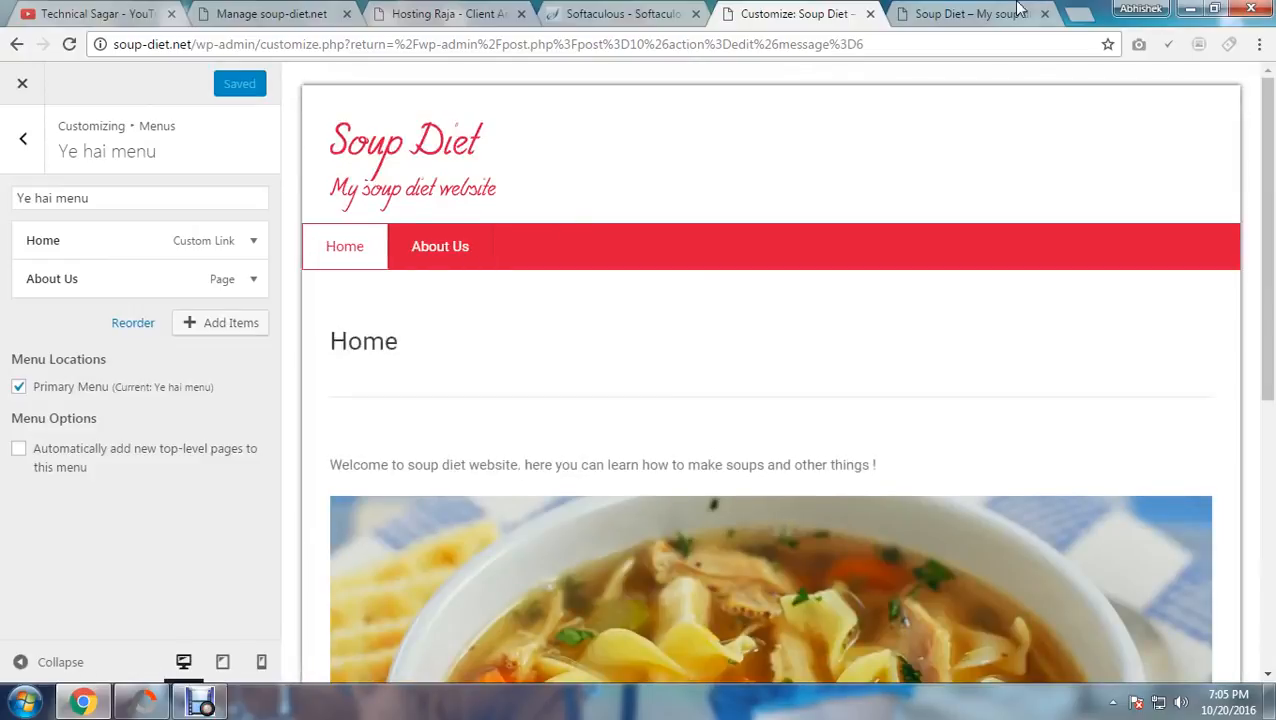
{"action": "left_click", "coordinate": [980, 14]}
{"action": "left_click", "coordinate": [68, 44]}
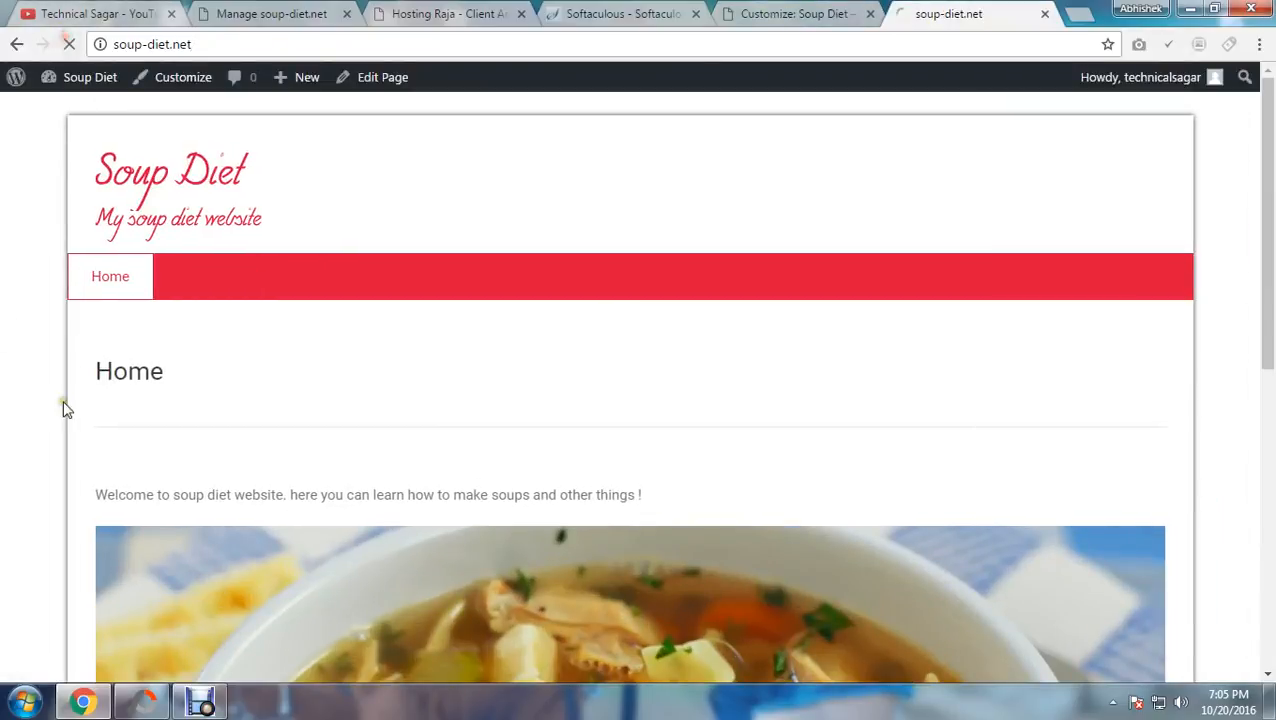
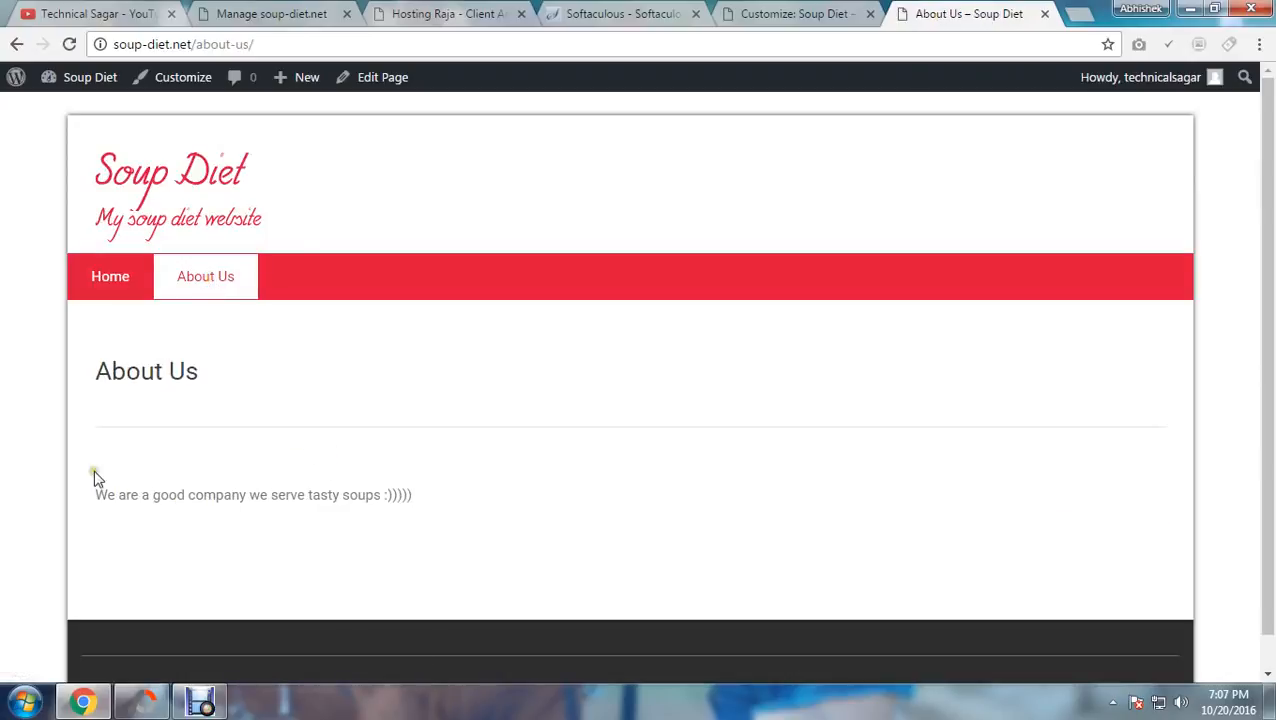
Look over the About Us body text, return to Home, then go back to the Customizer's menu list
{"action": "left_click_drag", "start_coordinate": [100, 500], "coordinate": [550, 407]}
{"action": "left_click", "coordinate": [203, 492]}
{"action": "left_click", "coordinate": [550, 404]}
{"action": "left_click", "coordinate": [131, 278]}
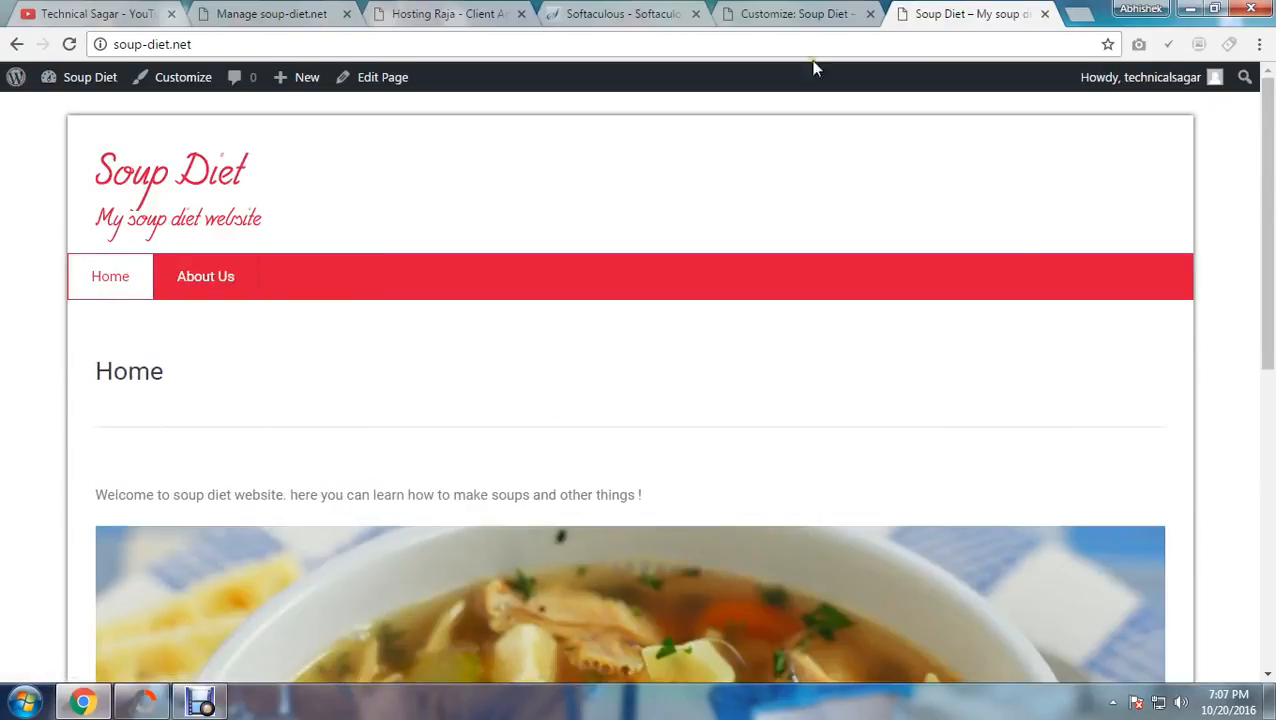
{"action": "left_click", "coordinate": [800, 14]}
{"action": "left_click", "coordinate": [28, 140]}
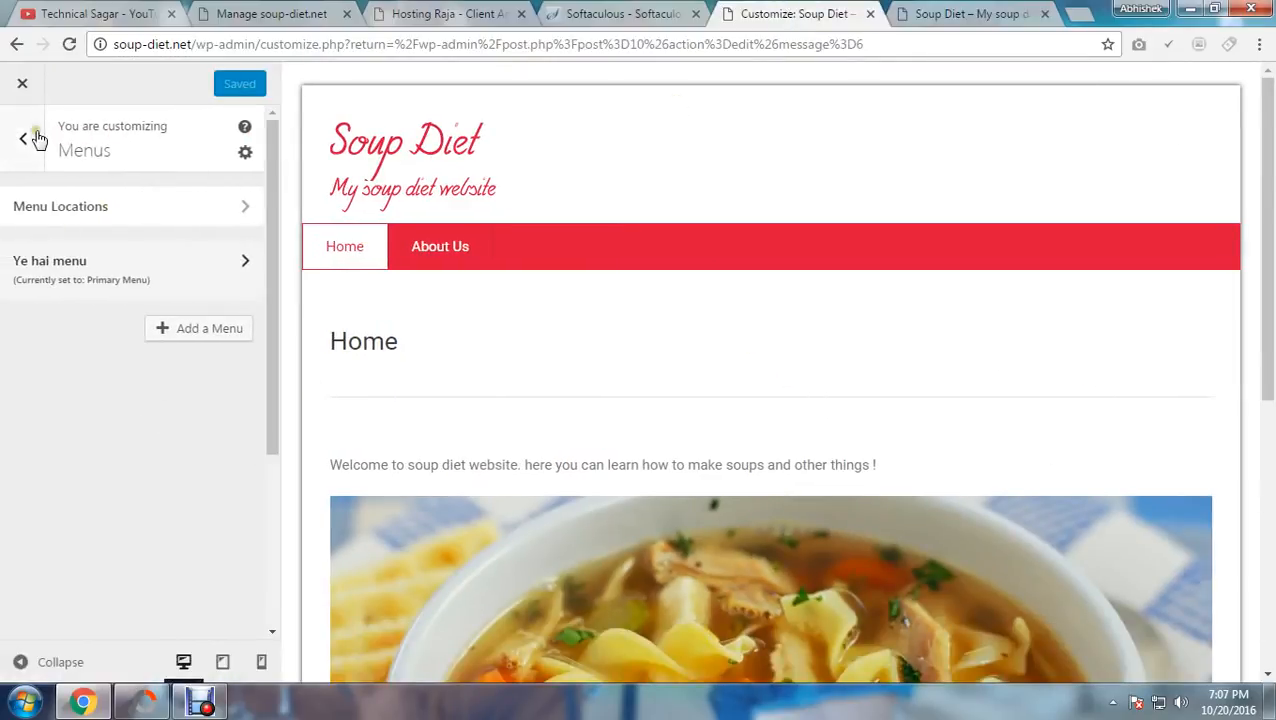
Open the Customizer's Slider Section and tick Hide Home Slider
{"action": "left_click", "coordinate": [30, 134]}
{"action": "scroll", "coordinate": [172, 381], "scroll_direction": "down", "scroll_amount": 1}
{"action": "left_click", "coordinate": [114, 276]}
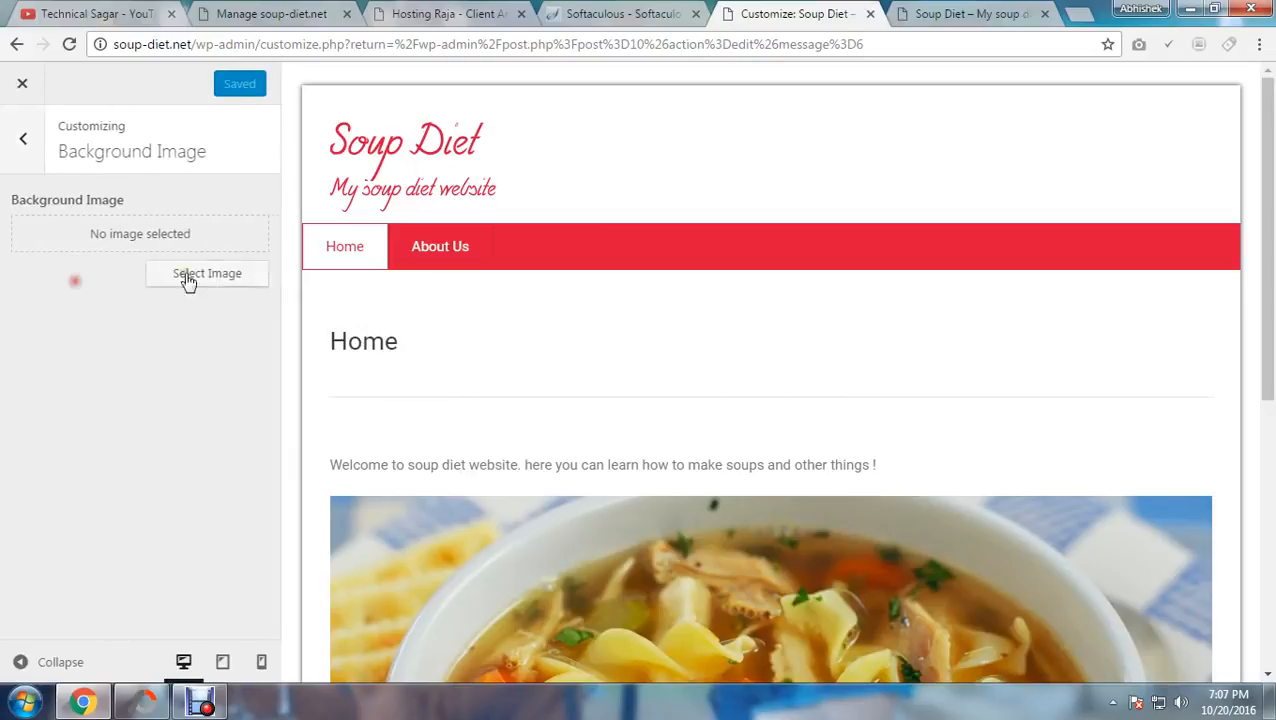
{"action": "left_click", "coordinate": [30, 137]}
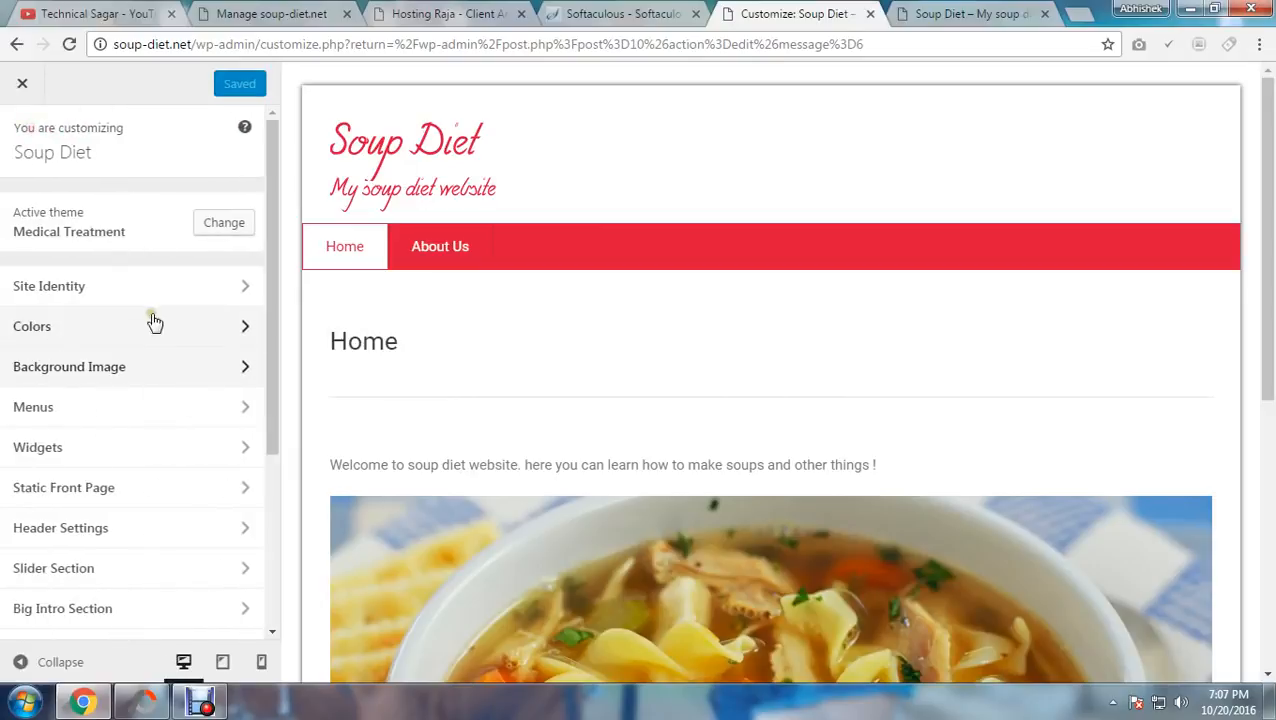
{"action": "scroll", "coordinate": [122, 490], "scroll_direction": "down", "scroll_amount": 1}
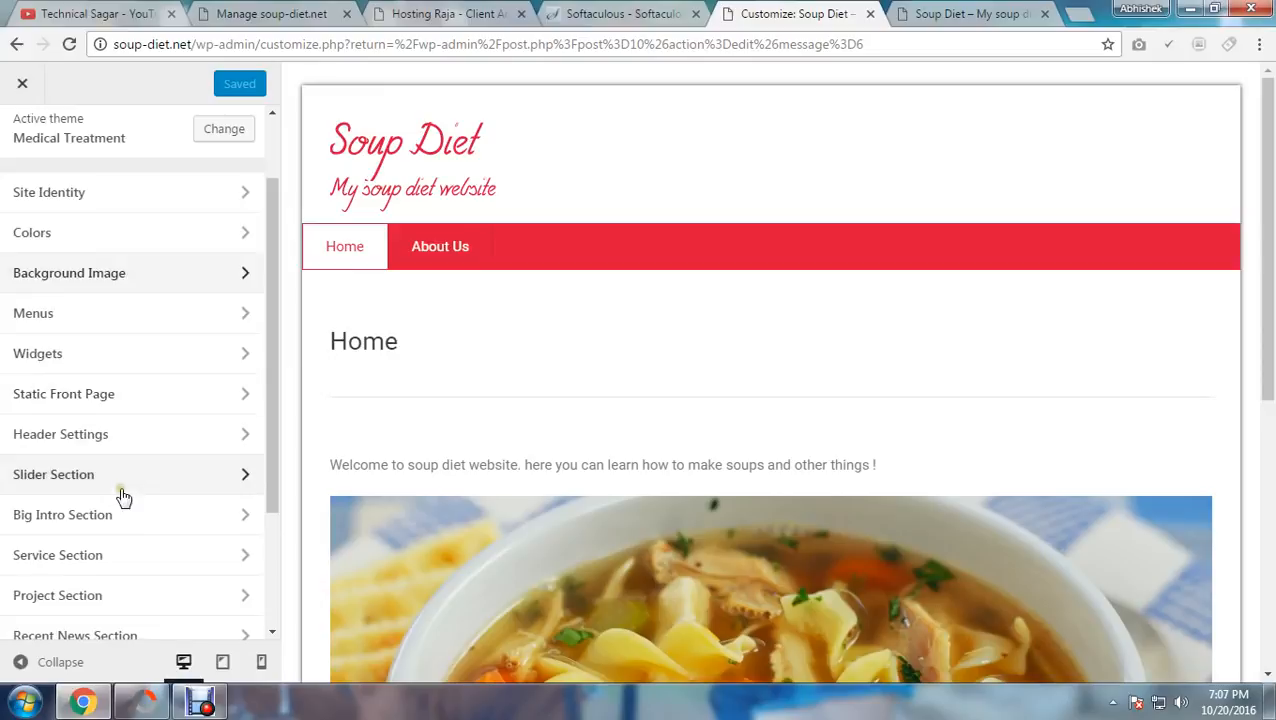
{"action": "left_click", "coordinate": [91, 480]}
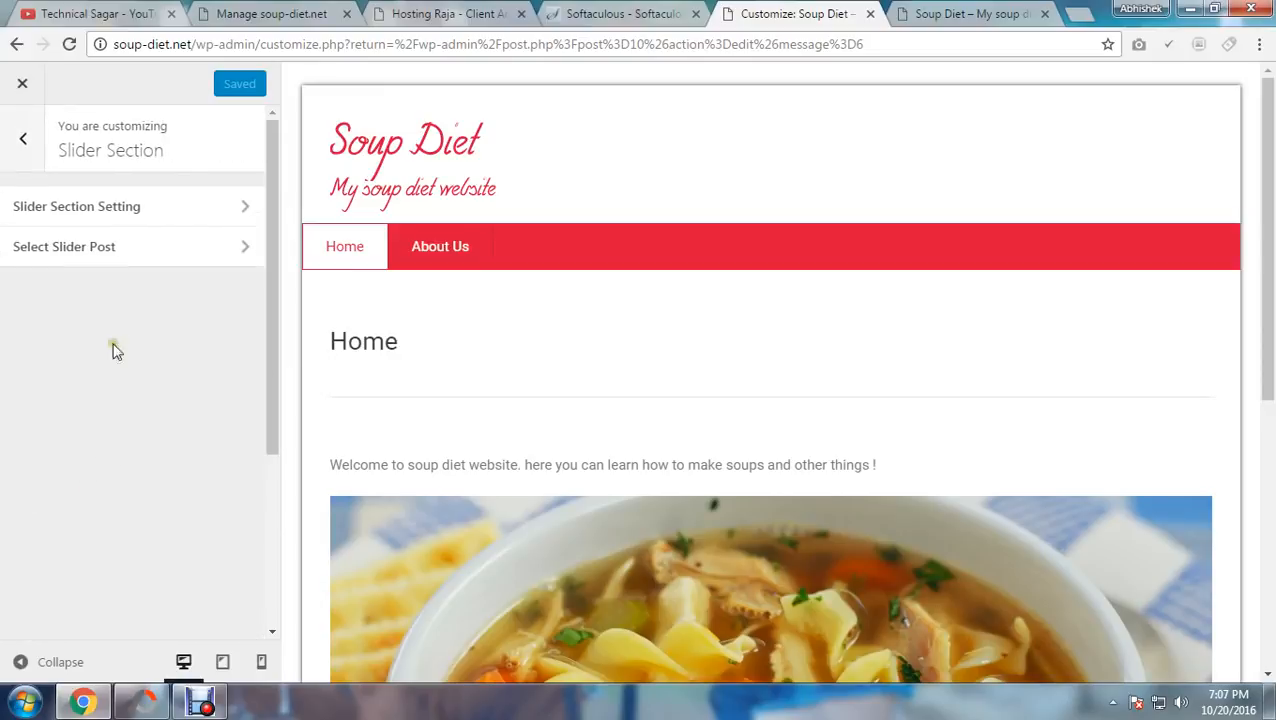
{"action": "left_click", "coordinate": [165, 212]}
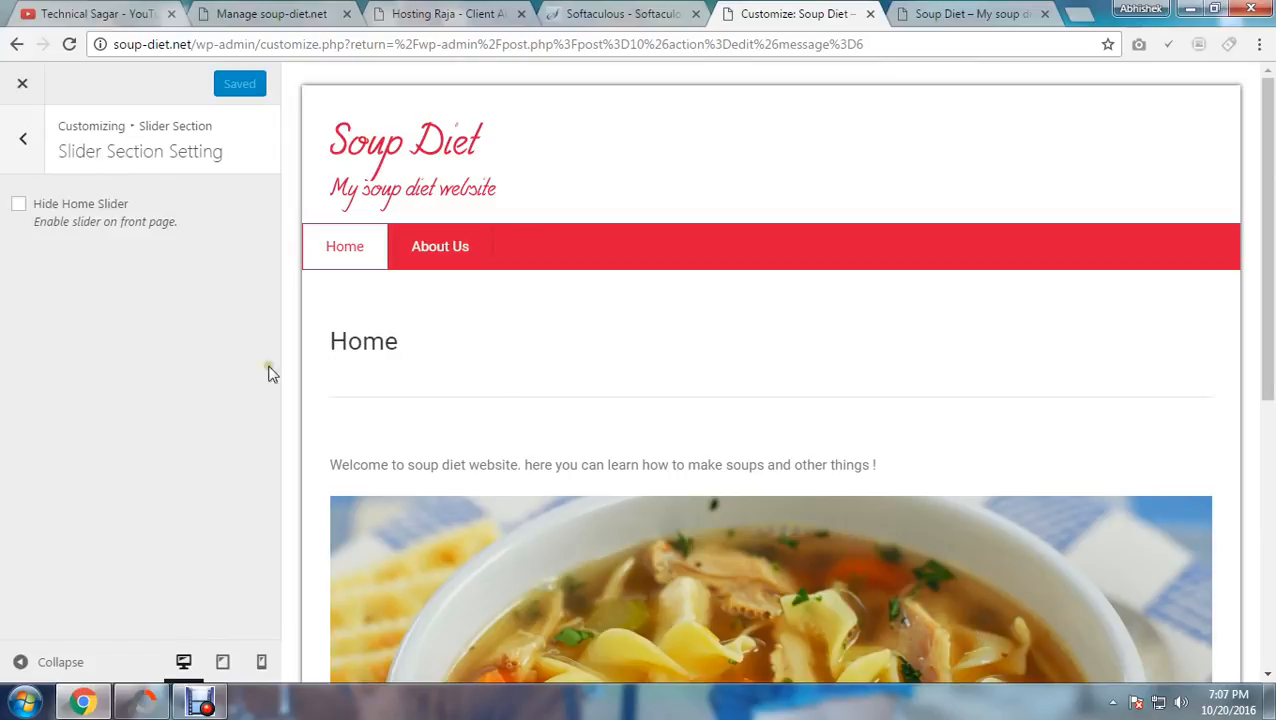
{"action": "left_click", "coordinate": [19, 204]}
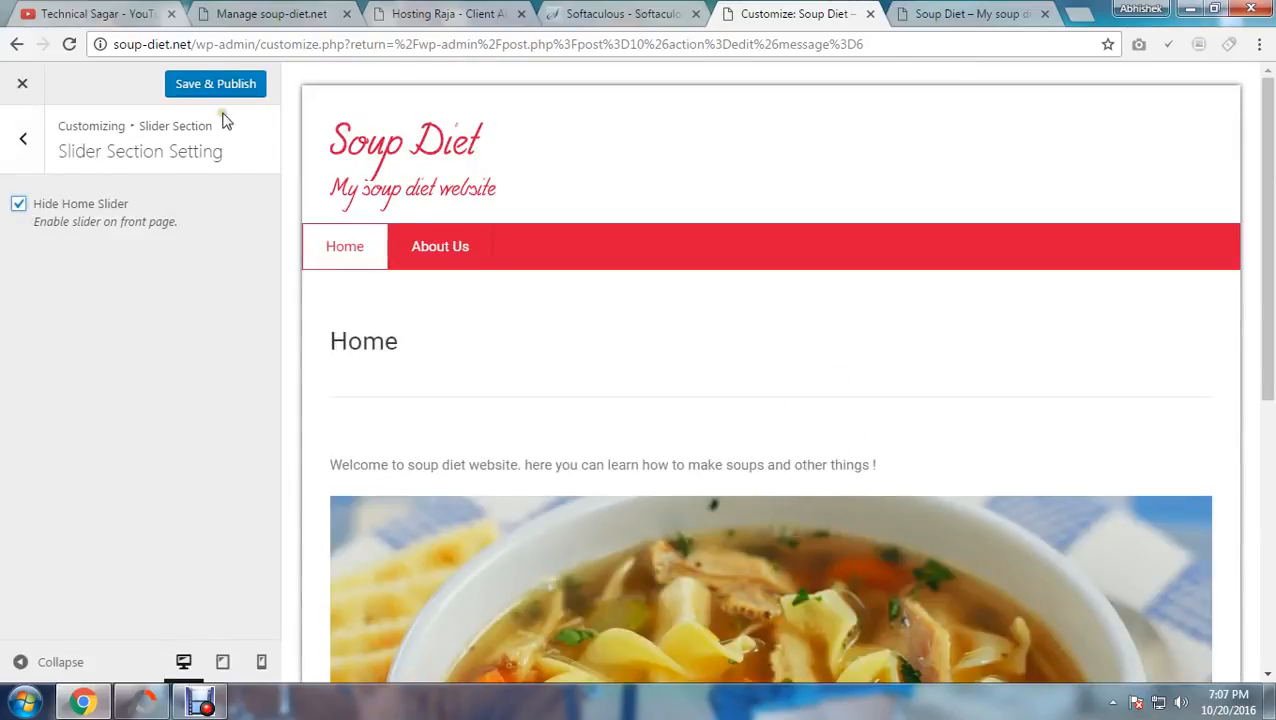
Check the live home page, then return to the Customizer
{"action": "left_click", "coordinate": [951, 18]}
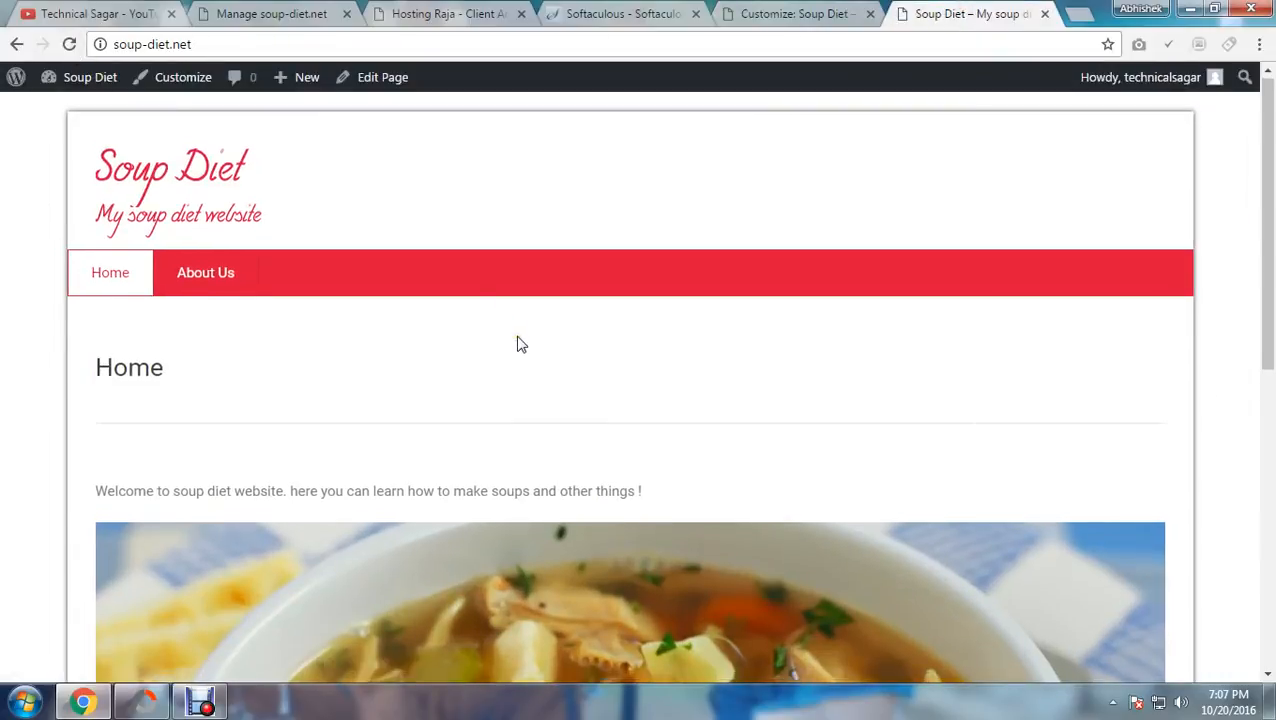
{"action": "scroll", "coordinate": [516, 340], "scroll_direction": "down", "scroll_amount": 6}
{"action": "scroll", "coordinate": [518, 389], "scroll_direction": "up", "scroll_amount": 6}
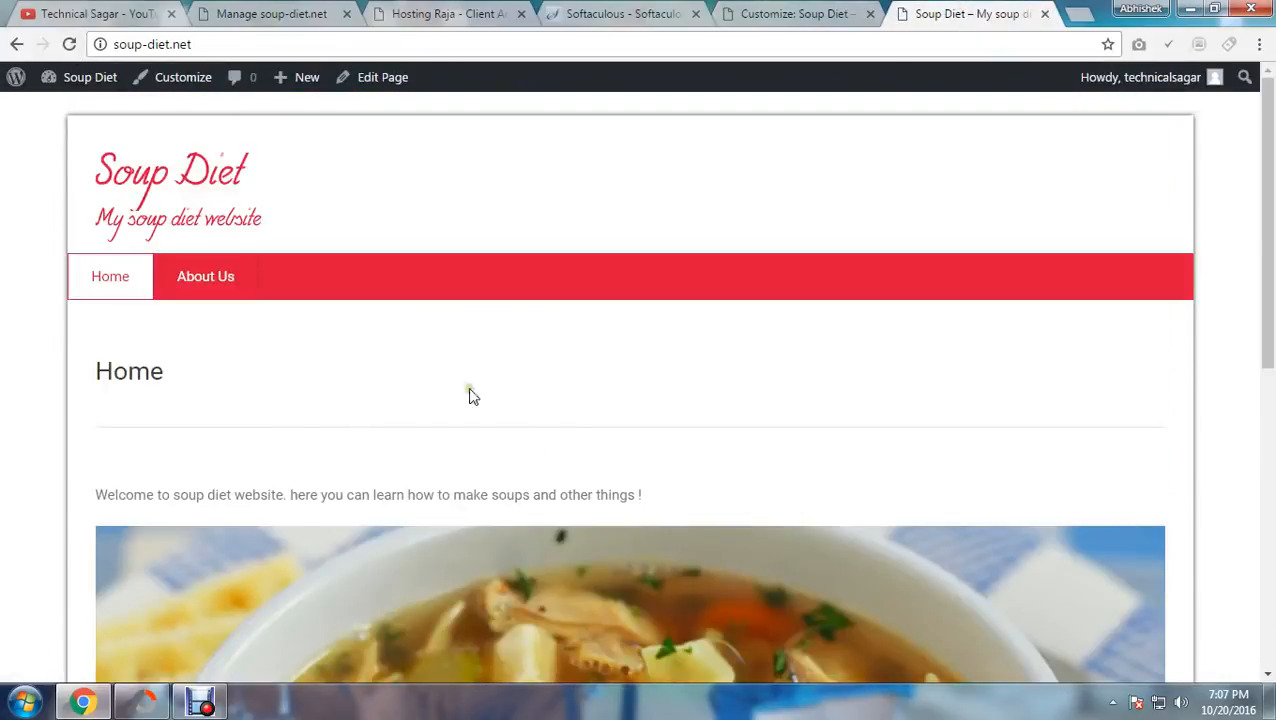
{"action": "left_click", "coordinate": [776, 12]}
Choose 'Hello world!' as the slider post and Save & Publish
{"action": "left_click", "coordinate": [42, 160]}
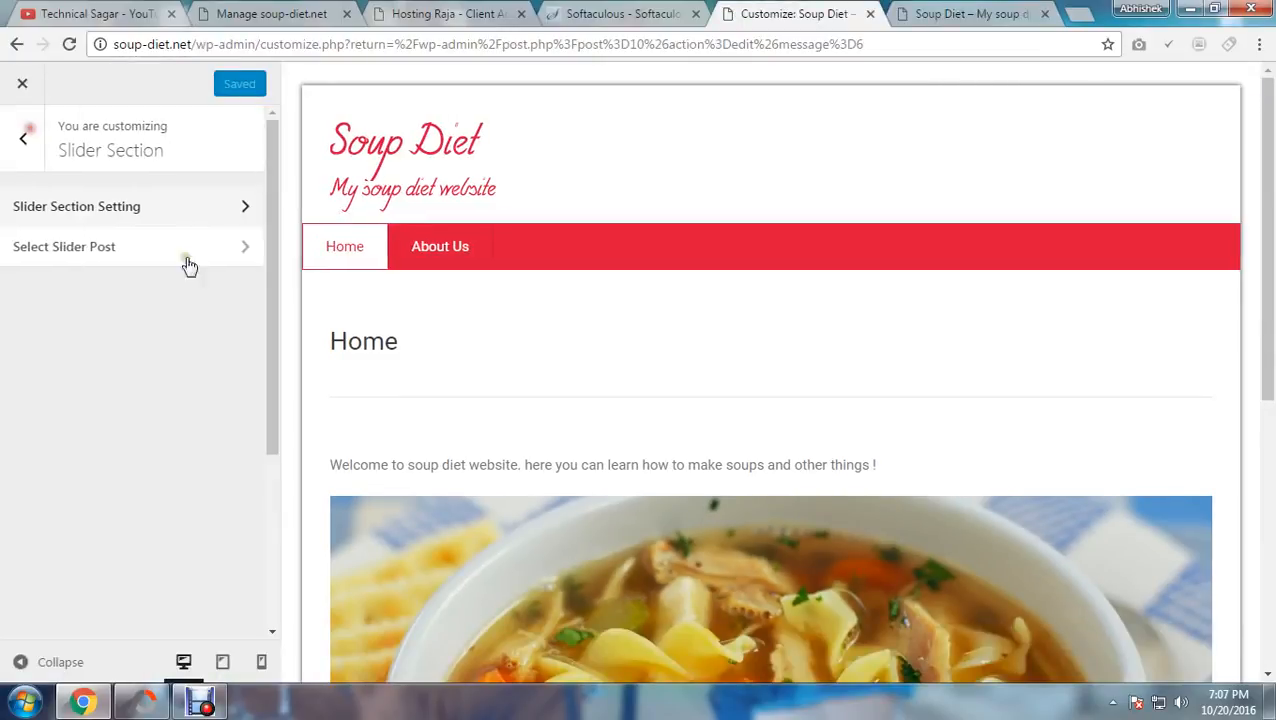
{"action": "left_click", "coordinate": [120, 250]}
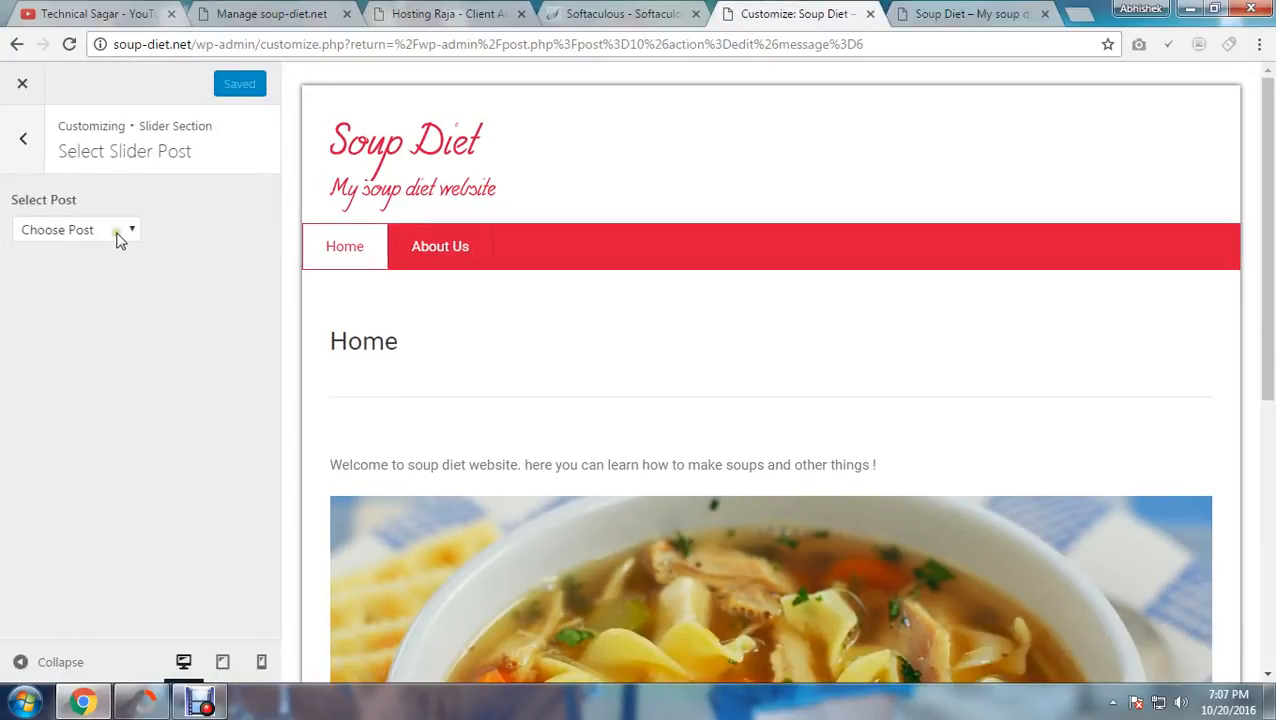
{"action": "left_click", "coordinate": [111, 231]}
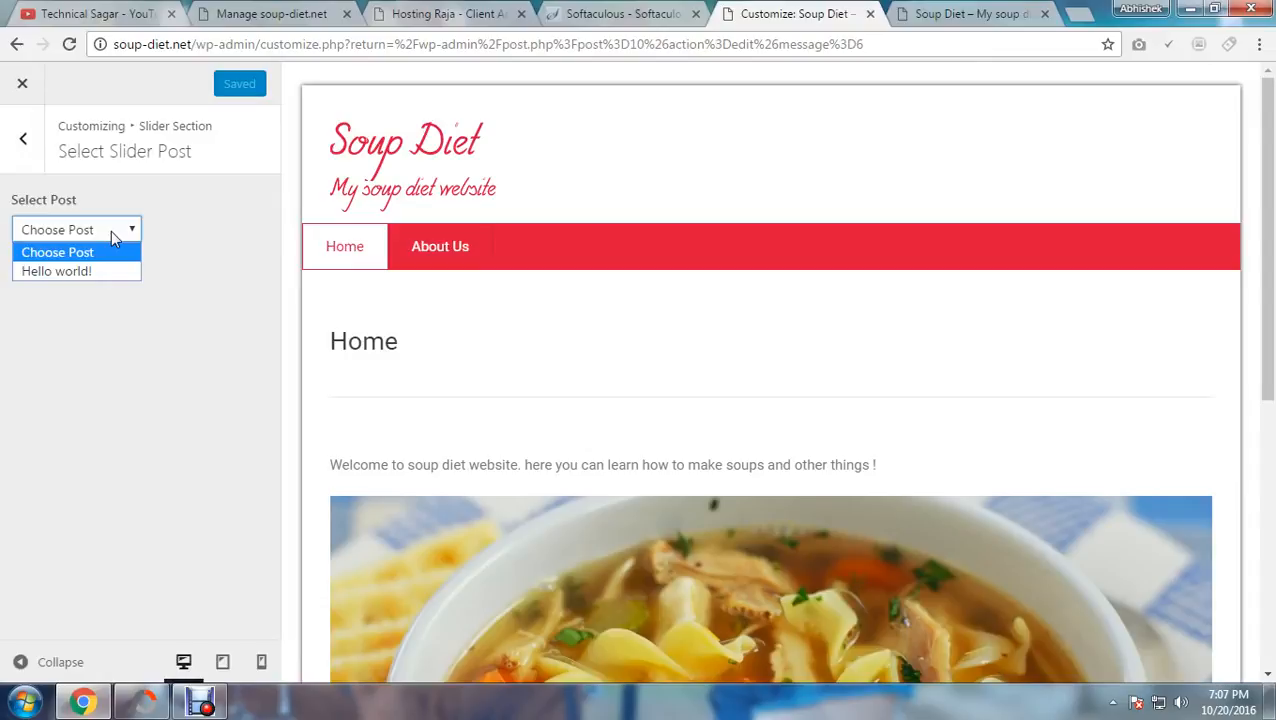
{"action": "left_click", "coordinate": [91, 268]}
{"action": "left_click", "coordinate": [219, 86]}
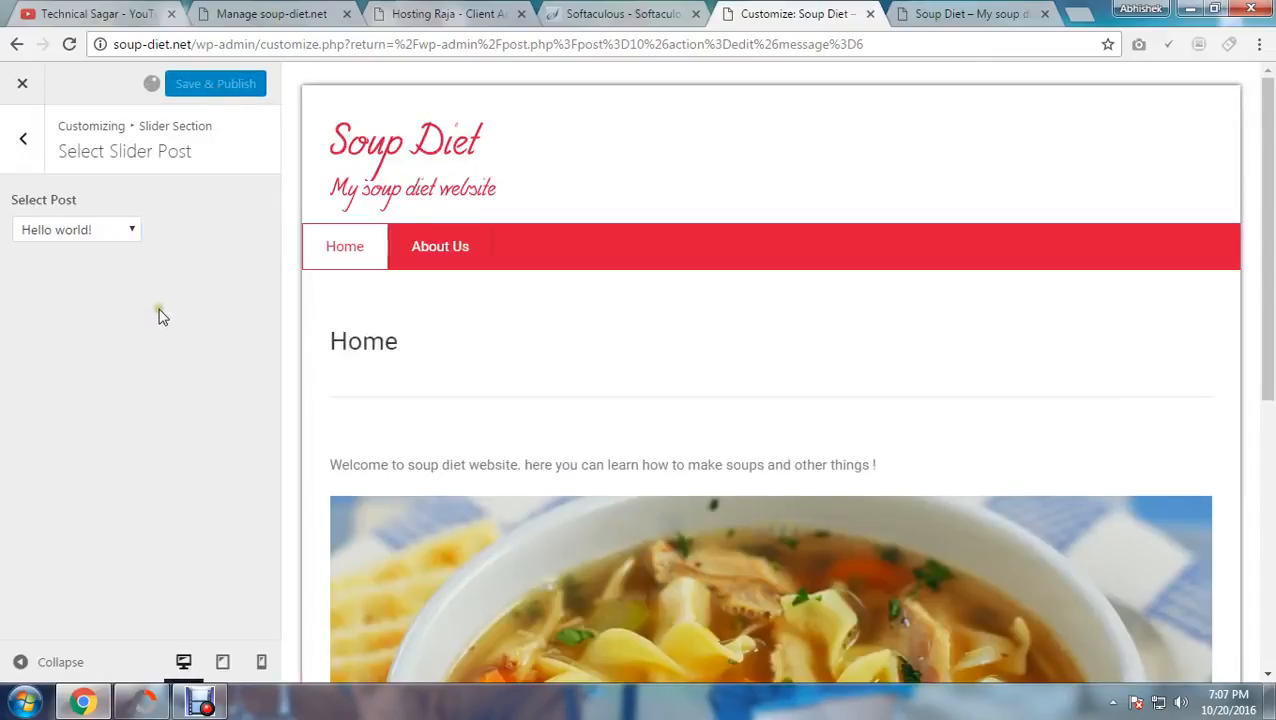
Reload the live site to review the slider change, then return to the slider options
{"action": "scroll", "coordinate": [562, 419], "scroll_direction": "down", "scroll_amount": 3}
{"action": "scroll", "coordinate": [328, 464], "scroll_direction": "up", "scroll_amount": 3}
{"action": "left_click", "coordinate": [1012, 16]}
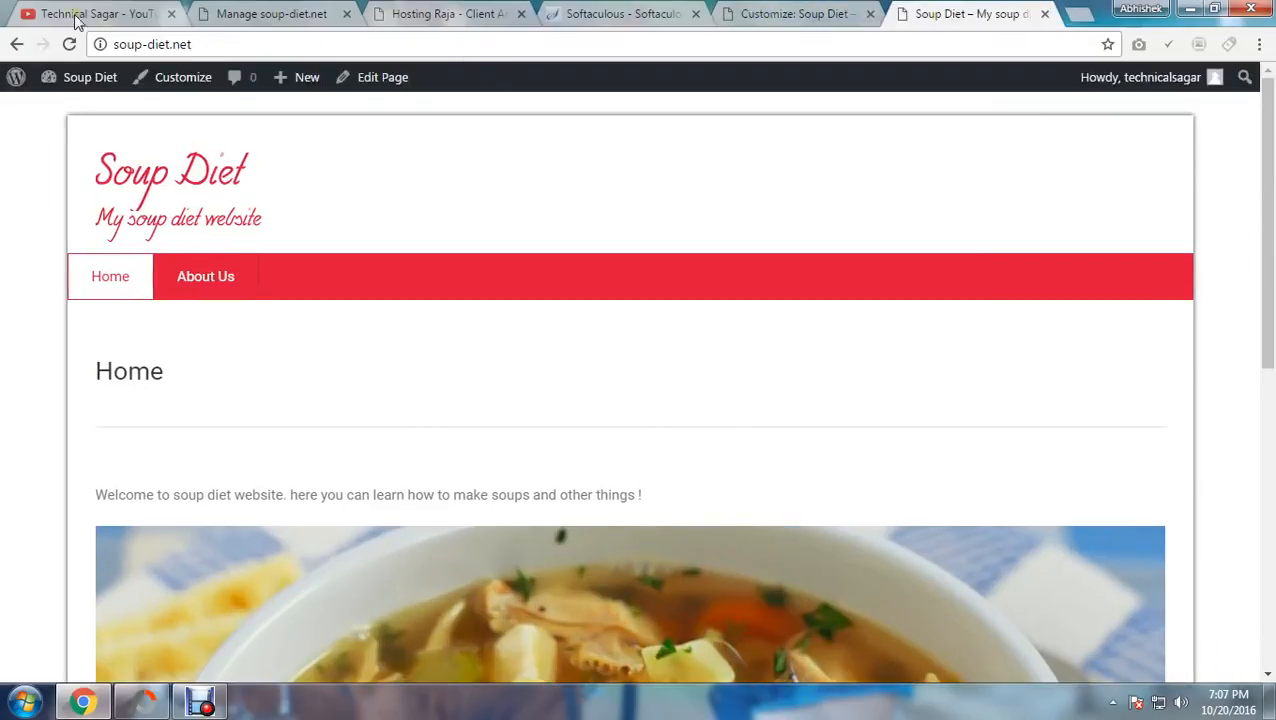
{"action": "left_click", "coordinate": [70, 44]}
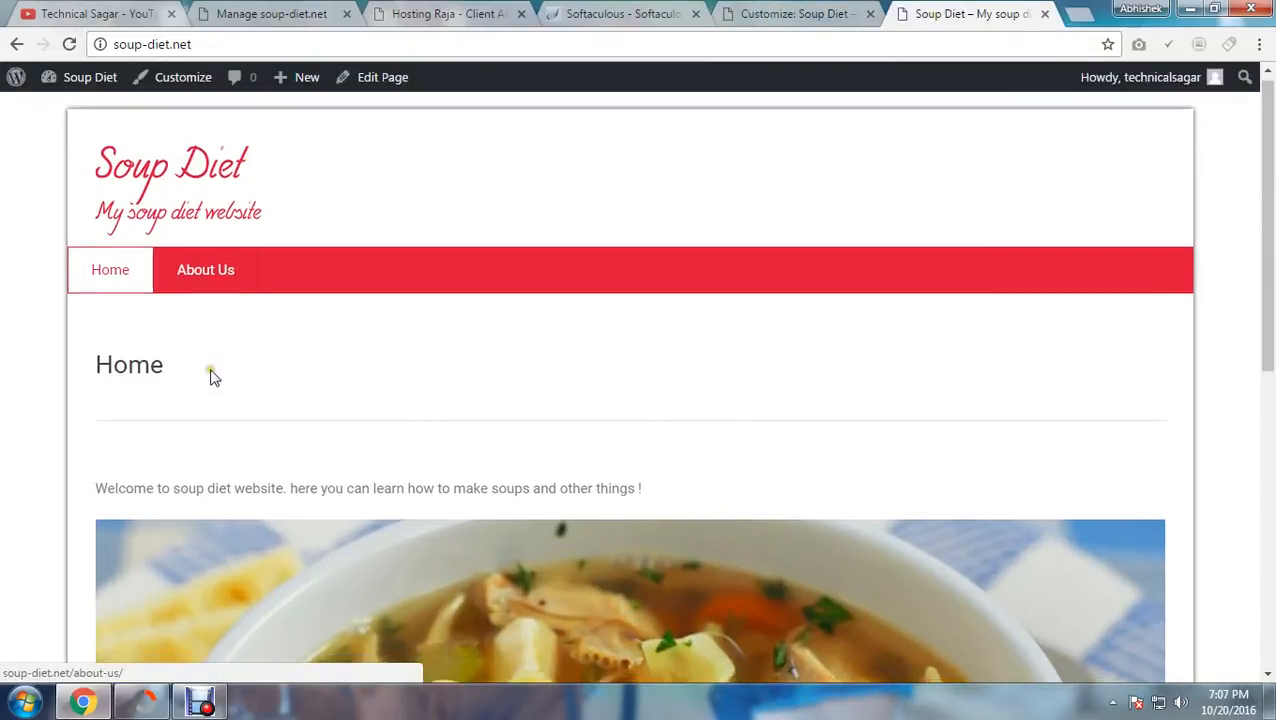
{"action": "scroll", "coordinate": [211, 459], "scroll_direction": "down", "scroll_amount": 5}
{"action": "scroll", "coordinate": [213, 459], "scroll_direction": "up", "scroll_amount": 5}
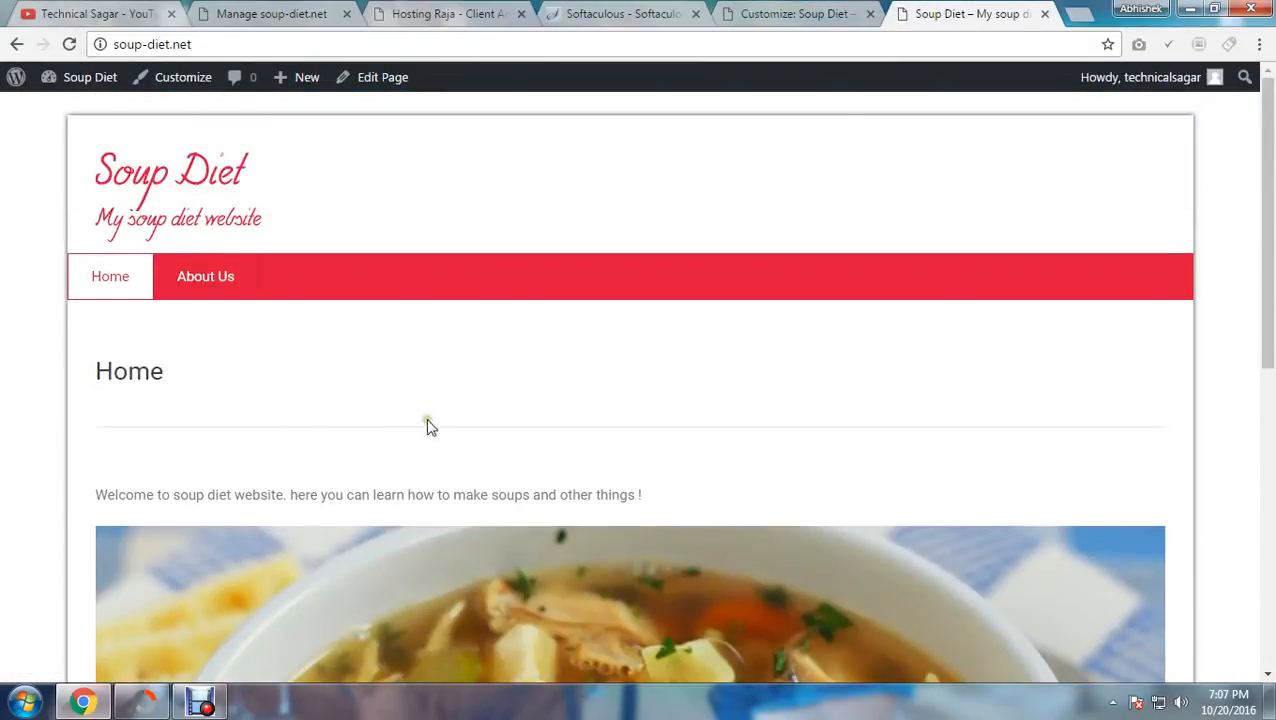
{"action": "left_click", "coordinate": [817, 12]}
{"action": "left_click", "coordinate": [23, 138]}
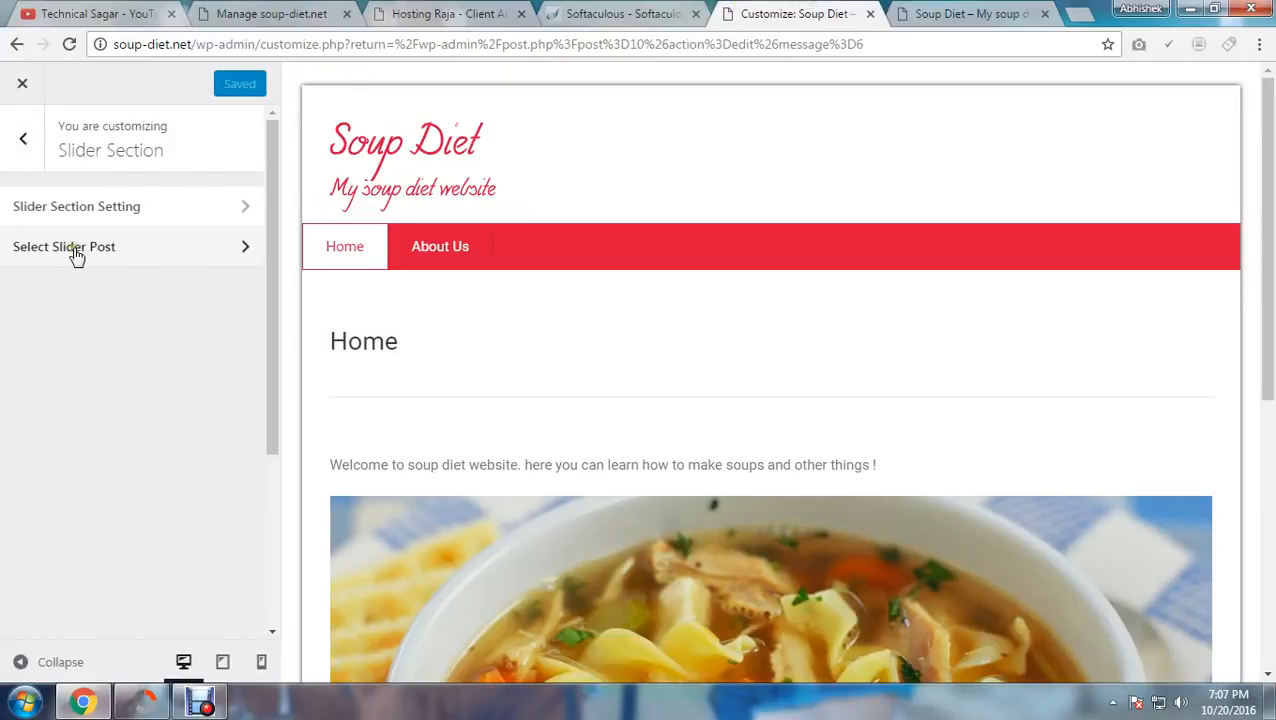
In Big Intro Section, set the site intro text to 'We are a big company'
{"action": "left_click", "coordinate": [23, 136]}
{"action": "scroll", "coordinate": [123, 400], "scroll_direction": "down", "scroll_amount": 3}
{"action": "scroll", "coordinate": [118, 405], "scroll_direction": "down", "scroll_amount": 1}
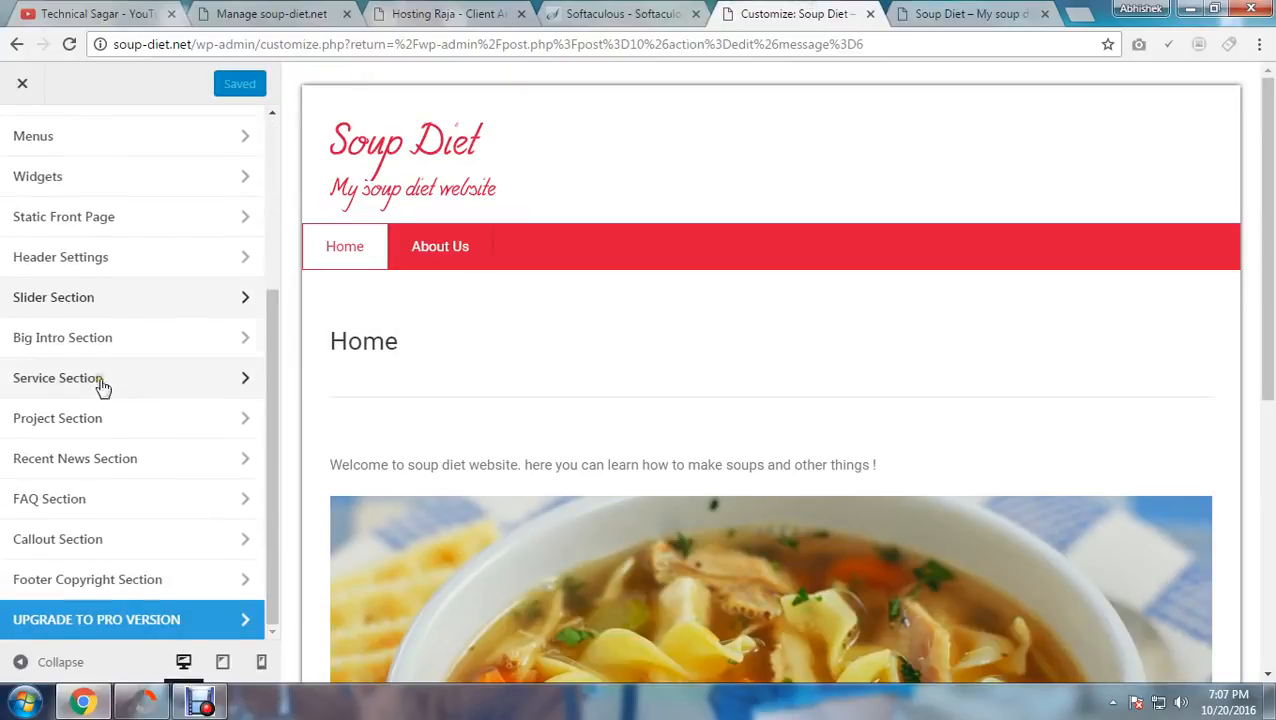
{"action": "left_click", "coordinate": [70, 341]}
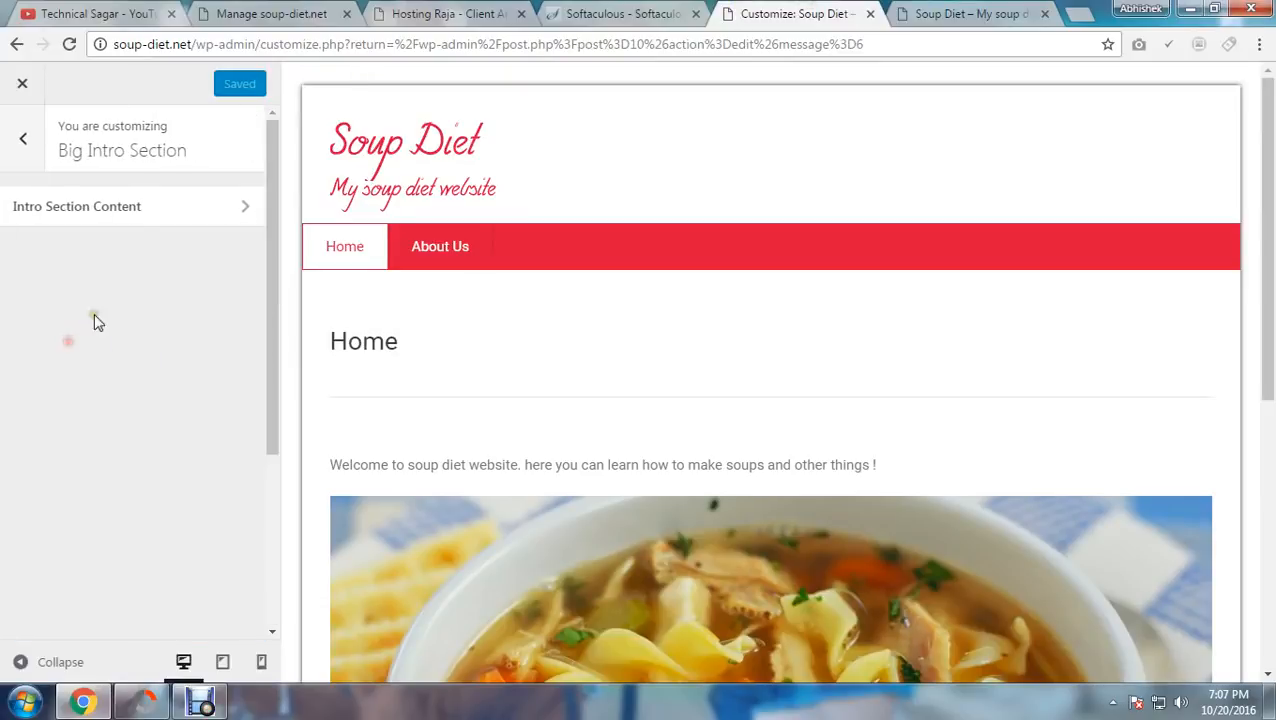
{"action": "left_click", "coordinate": [114, 210]}
{"action": "left_click", "coordinate": [99, 234]}
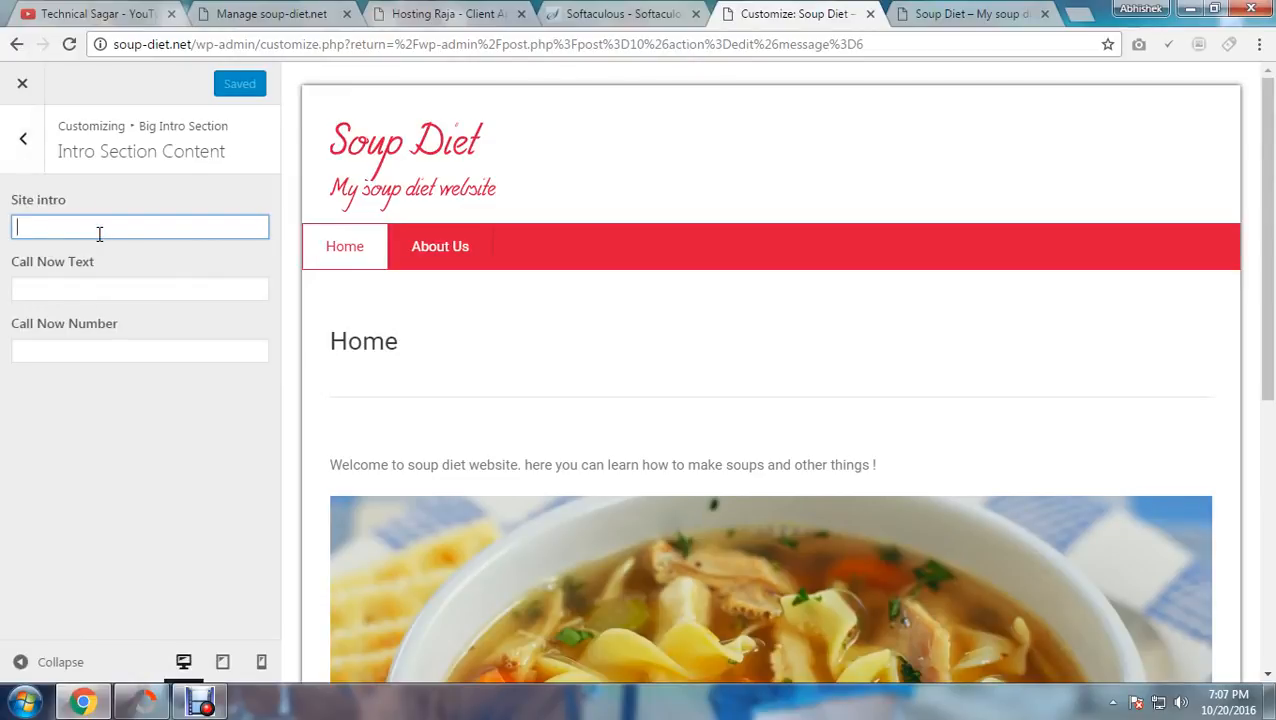
{"action": "type", "text": "We are a big company"}
Set Call Now Text to 'Call us Now' and enter the contact phone number
{"action": "left_click", "coordinate": [94, 280]}
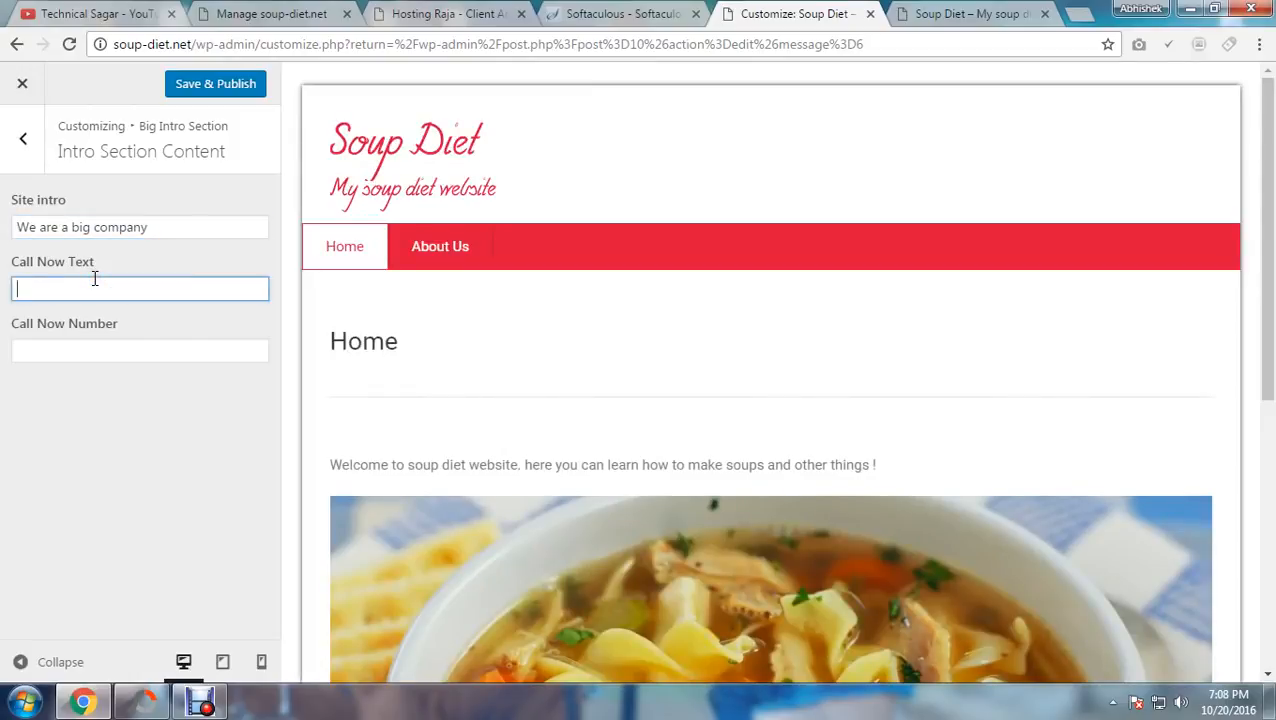
{"action": "type", "text": "9934099"}
{"action": "left_click", "coordinate": [118, 350]}
{"action": "left_click_drag", "start_coordinate": [123, 292], "coordinate": [5, 300]}
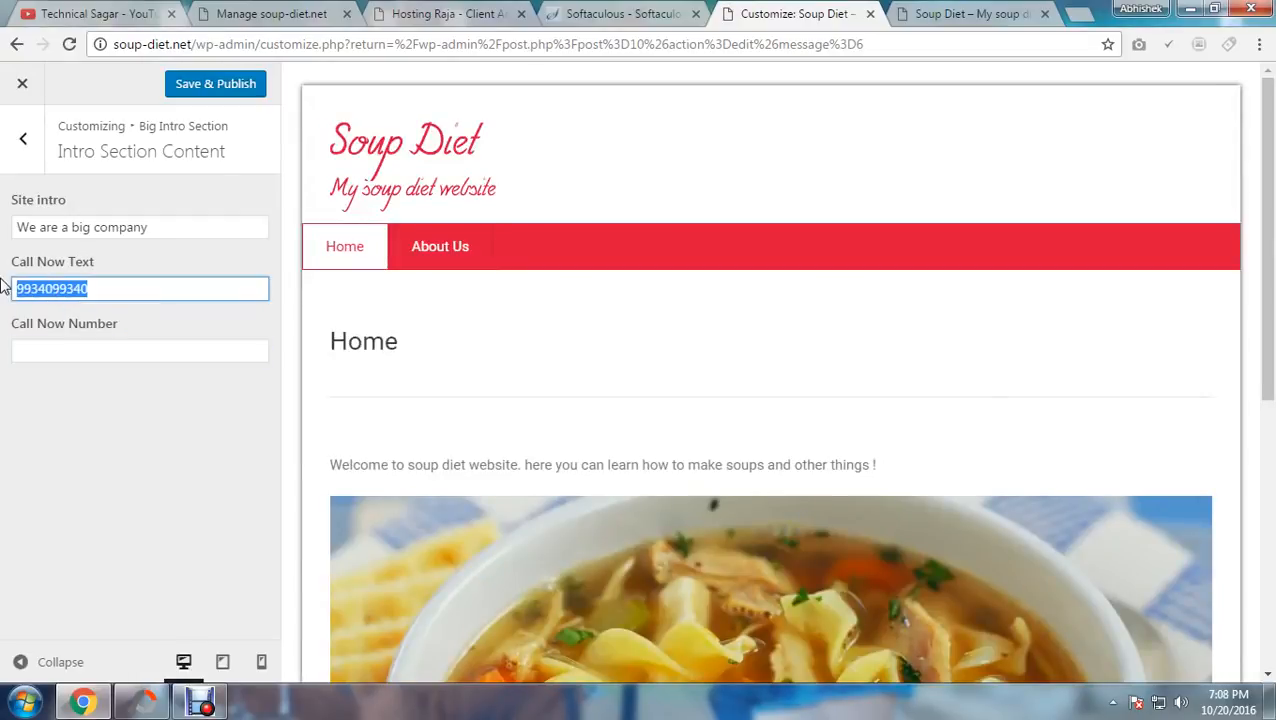
{"action": "key", "text": "BackSpace"}
{"action": "type", "text": "Call us Now"}
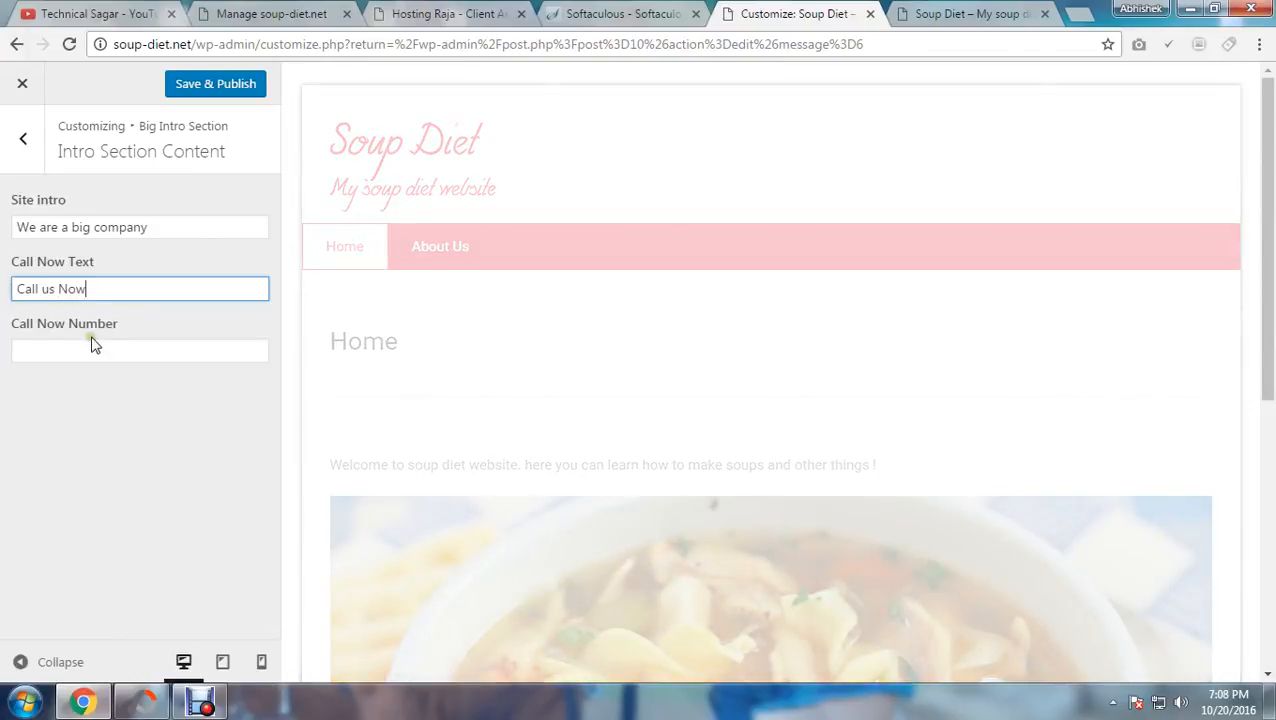
{"action": "left_click", "coordinate": [94, 352]}
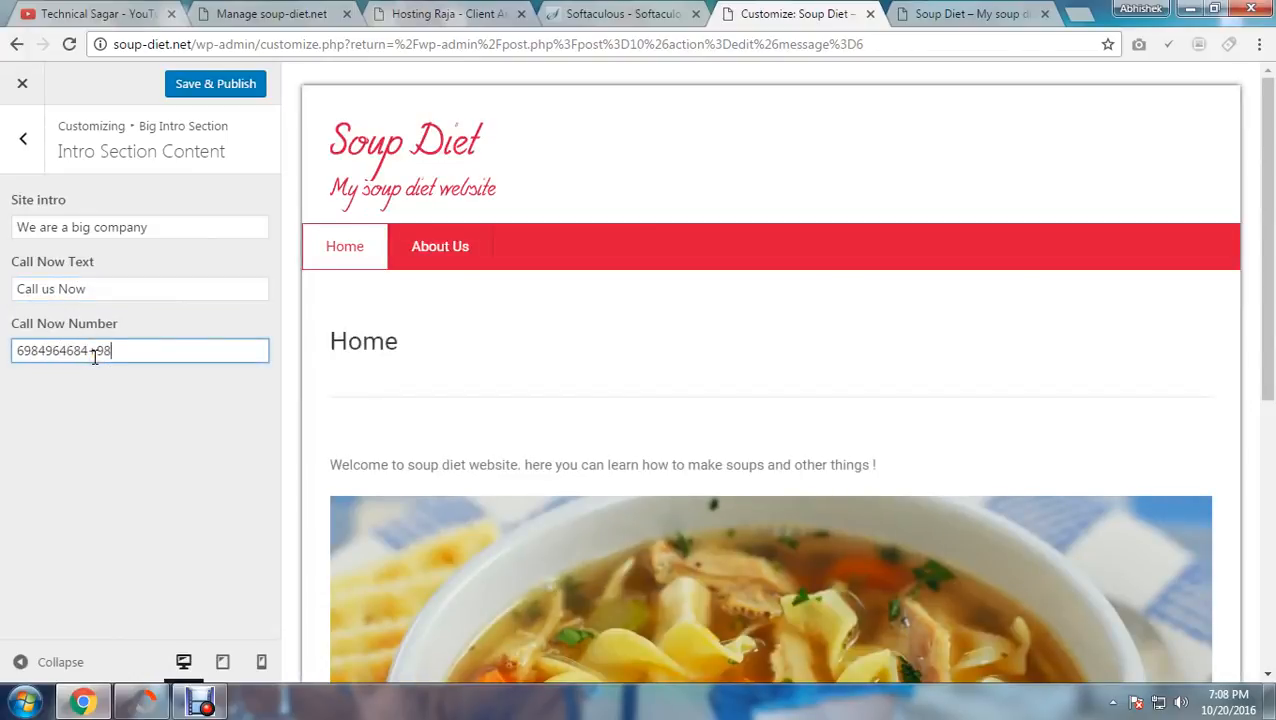
{"action": "key", "text": "BackSpace"}
{"action": "key", "text": "BackSpace"}
{"action": "key", "text": "BackSpace"}
Save & Publish the intro changes and reload the live site to check them
{"action": "left_click", "coordinate": [206, 88]}
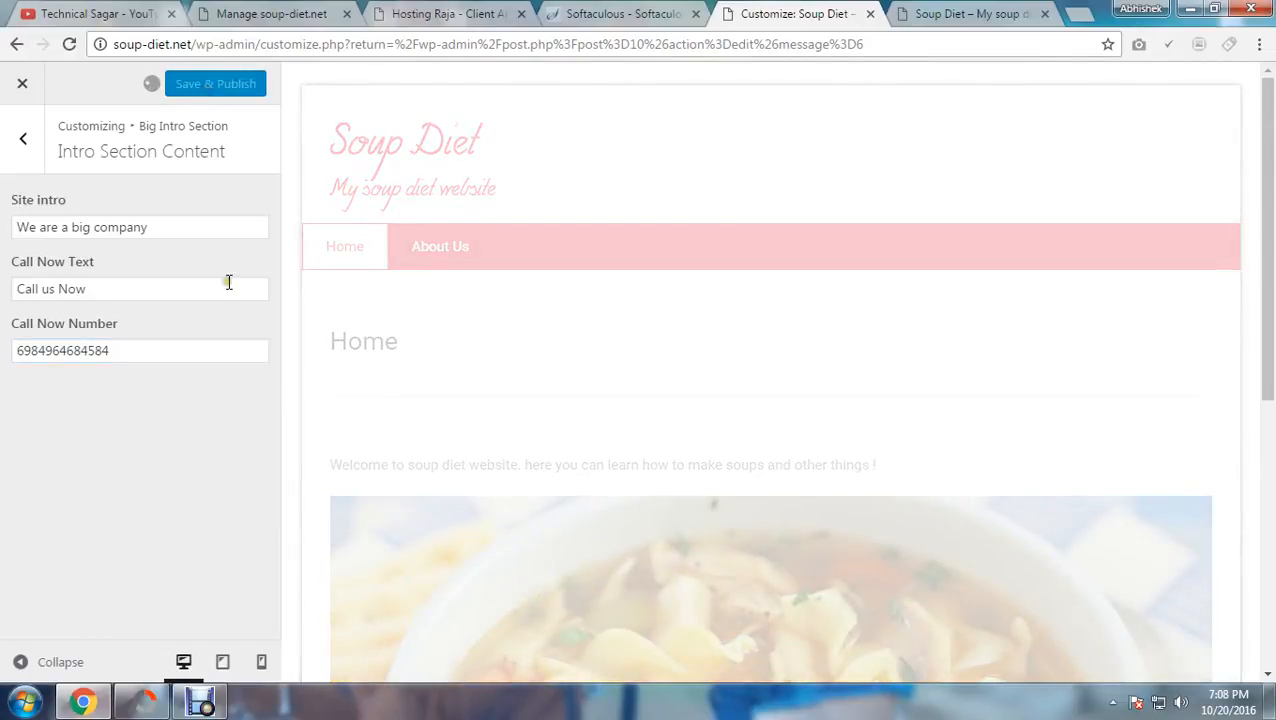
{"action": "scroll", "coordinate": [933, 376], "scroll_direction": "down", "scroll_amount": 5}
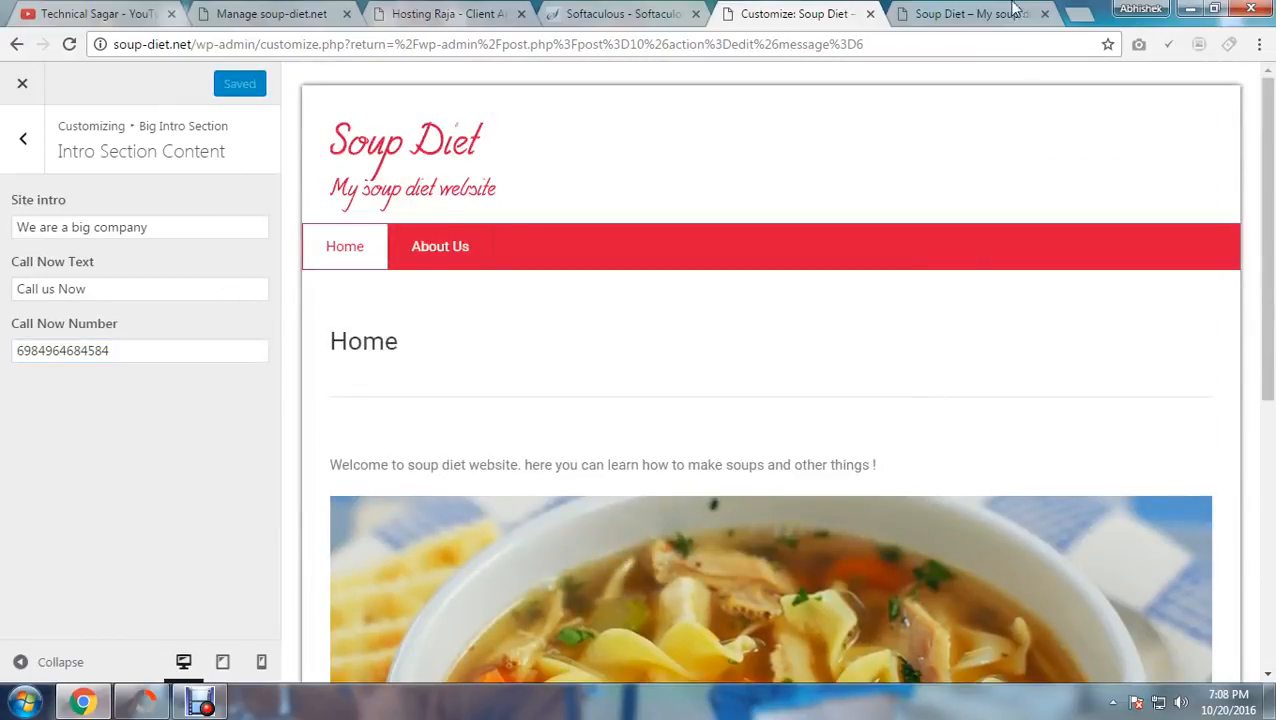
{"action": "left_click", "coordinate": [1012, 12]}
{"action": "left_click", "coordinate": [98, 77]}
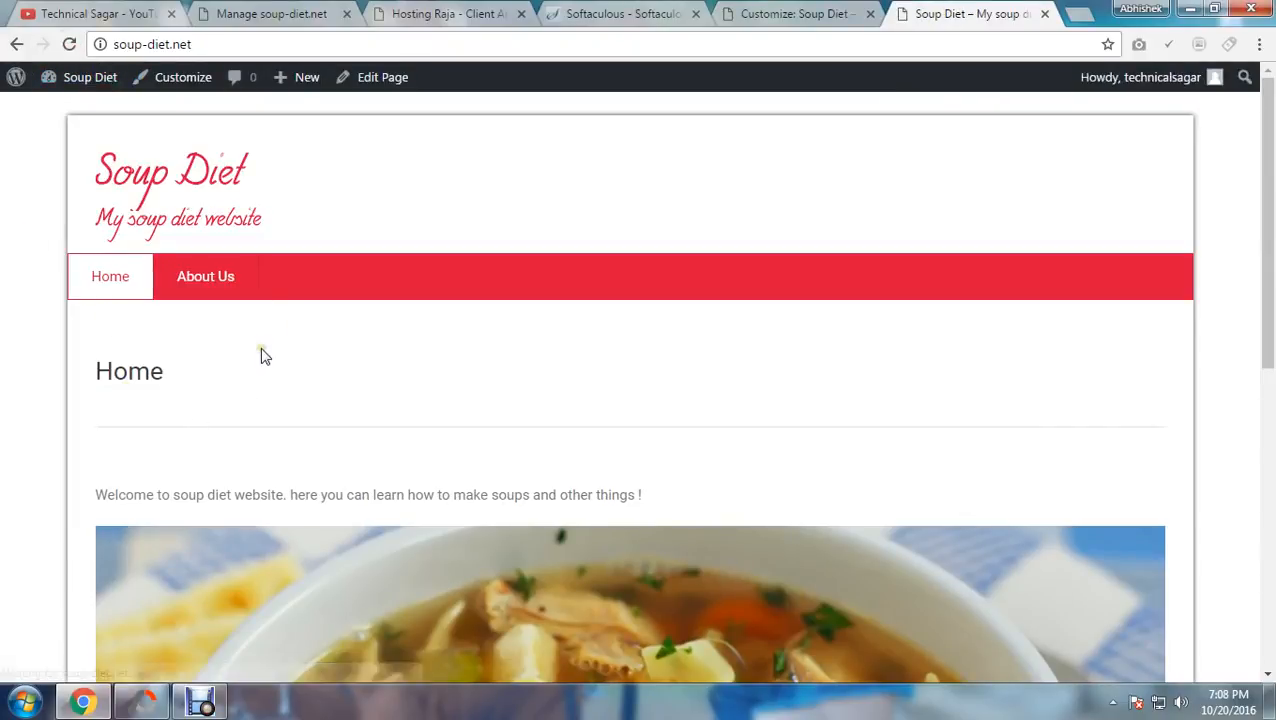
{"action": "scroll", "coordinate": [261, 356], "scroll_direction": "down", "scroll_amount": 5}
{"action": "scroll", "coordinate": [288, 412], "scroll_direction": "up", "scroll_amount": 6}
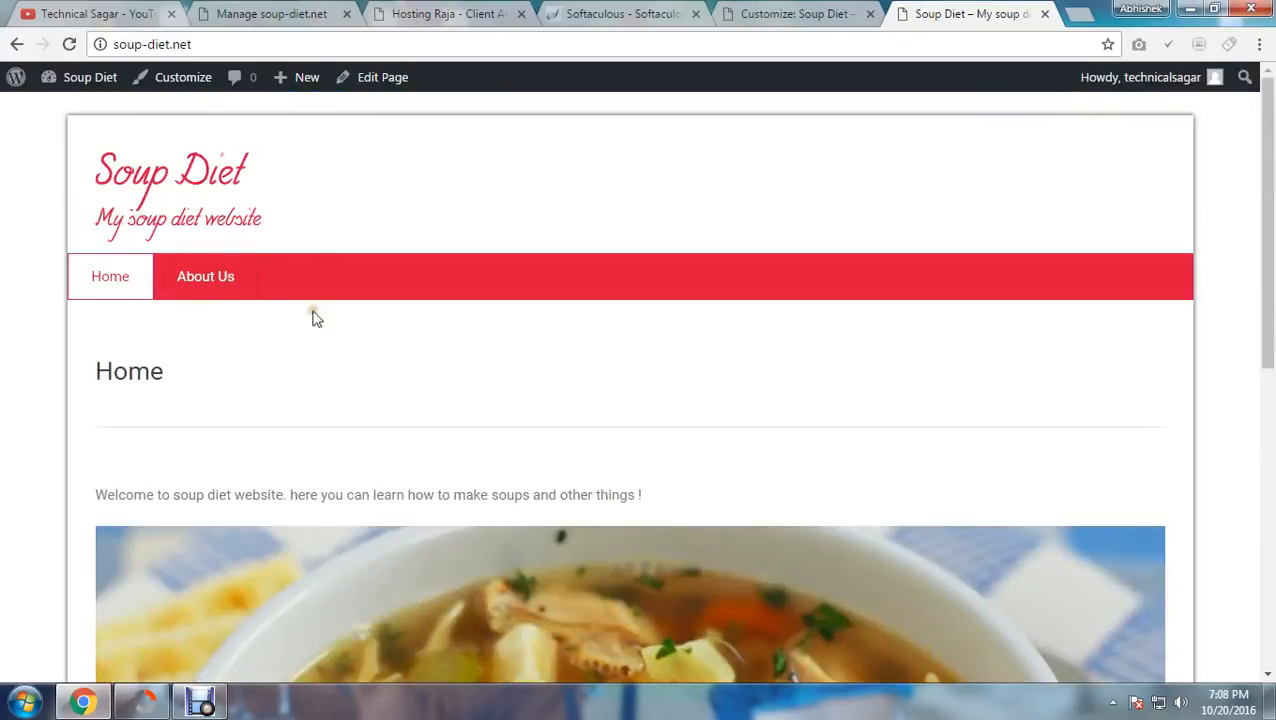
Go back to the Customizer's main section list
{"action": "left_click", "coordinate": [803, 10]}
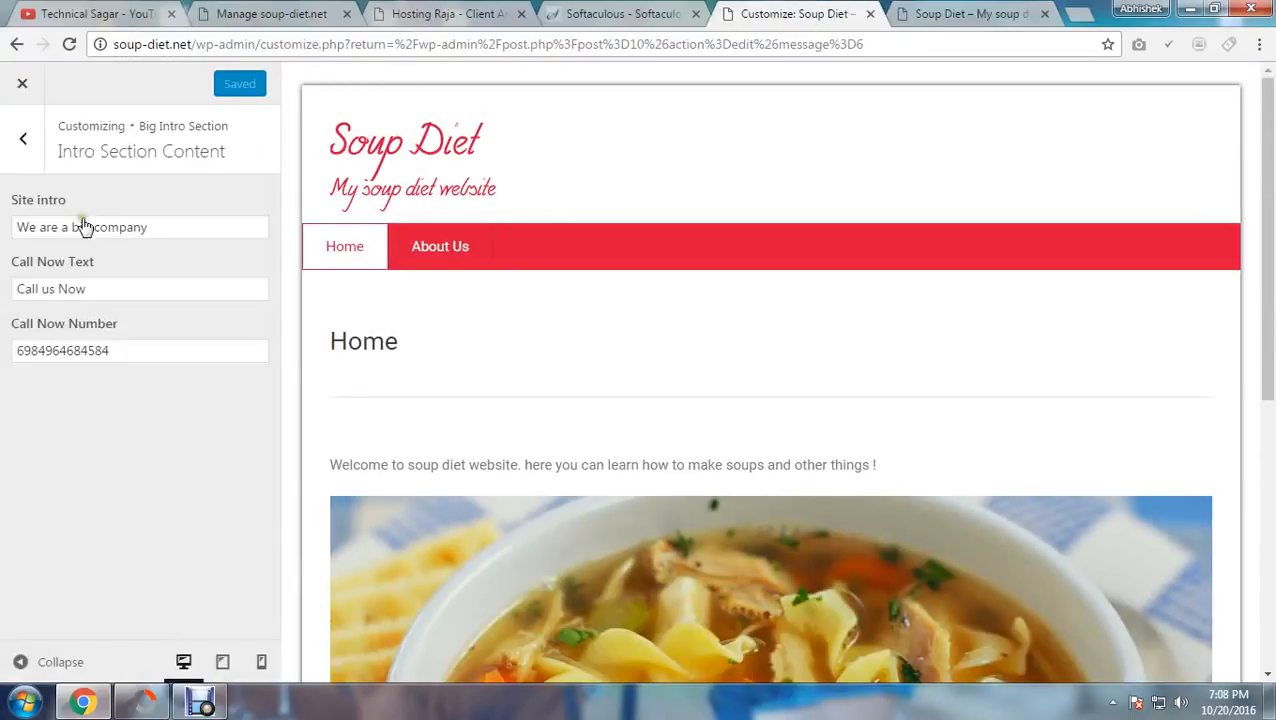
{"action": "left_click", "coordinate": [23, 138]}
{"action": "left_click", "coordinate": [8, 150]}
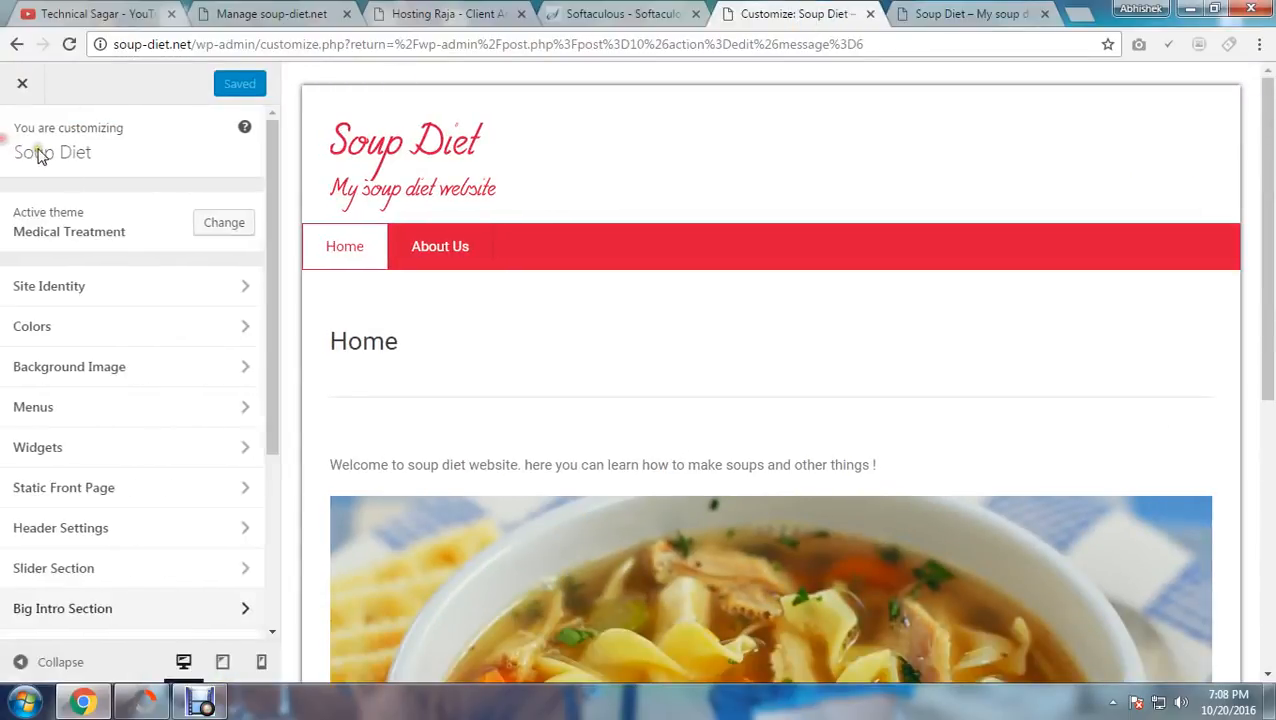
{"action": "scroll", "coordinate": [170, 500], "scroll_direction": "down", "scroll_amount": 3}
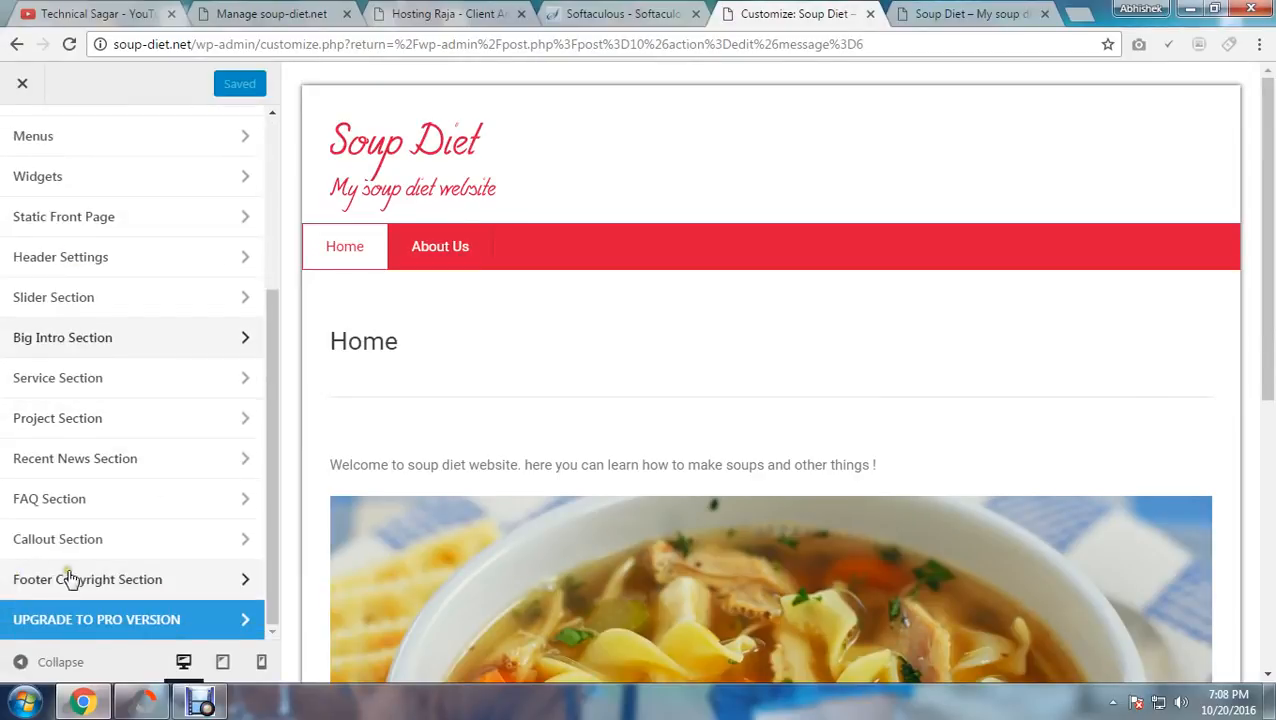
Reload the live Soup Diet site, scroll through it, and close its tab
{"action": "left_click", "coordinate": [110, 625]}
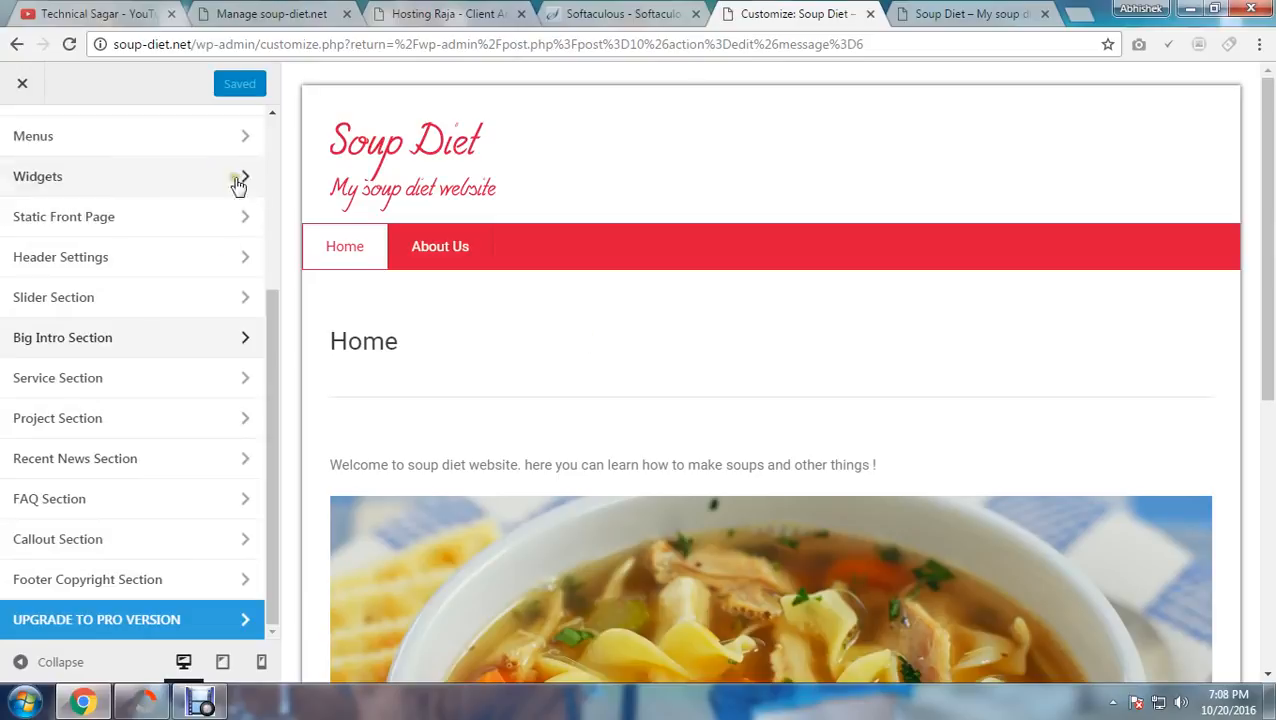
{"action": "left_click", "coordinate": [953, 16]}
{"action": "left_click", "coordinate": [69, 44]}
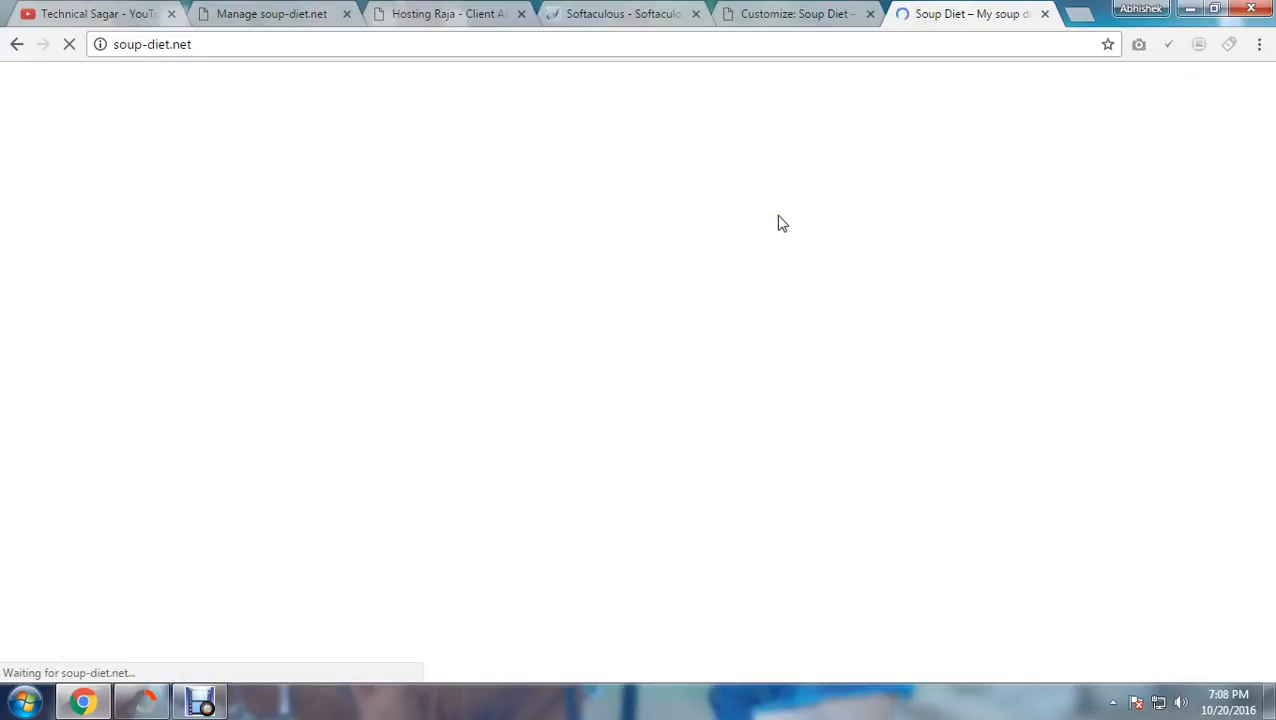
{"action": "scroll", "coordinate": [691, 246], "scroll_direction": "down", "scroll_amount": 7}
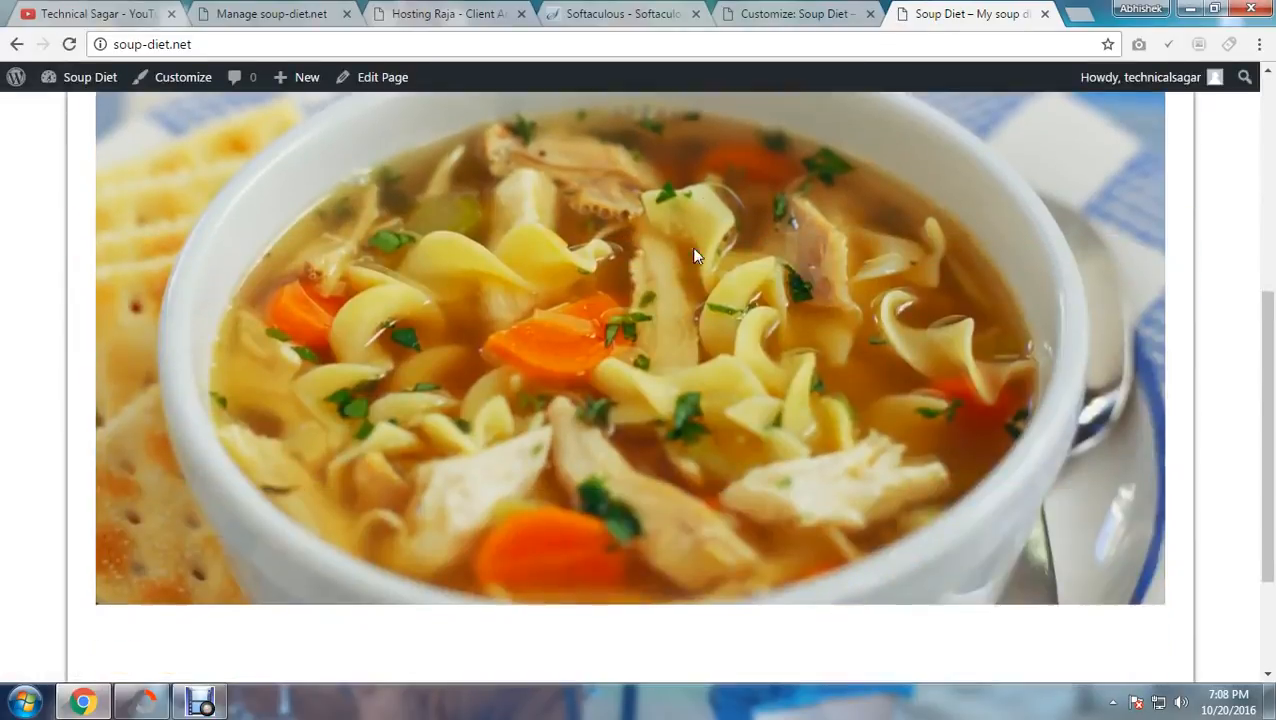
{"action": "scroll", "coordinate": [706, 311], "scroll_direction": "up", "scroll_amount": 7}
{"action": "left_click", "coordinate": [1044, 14]}
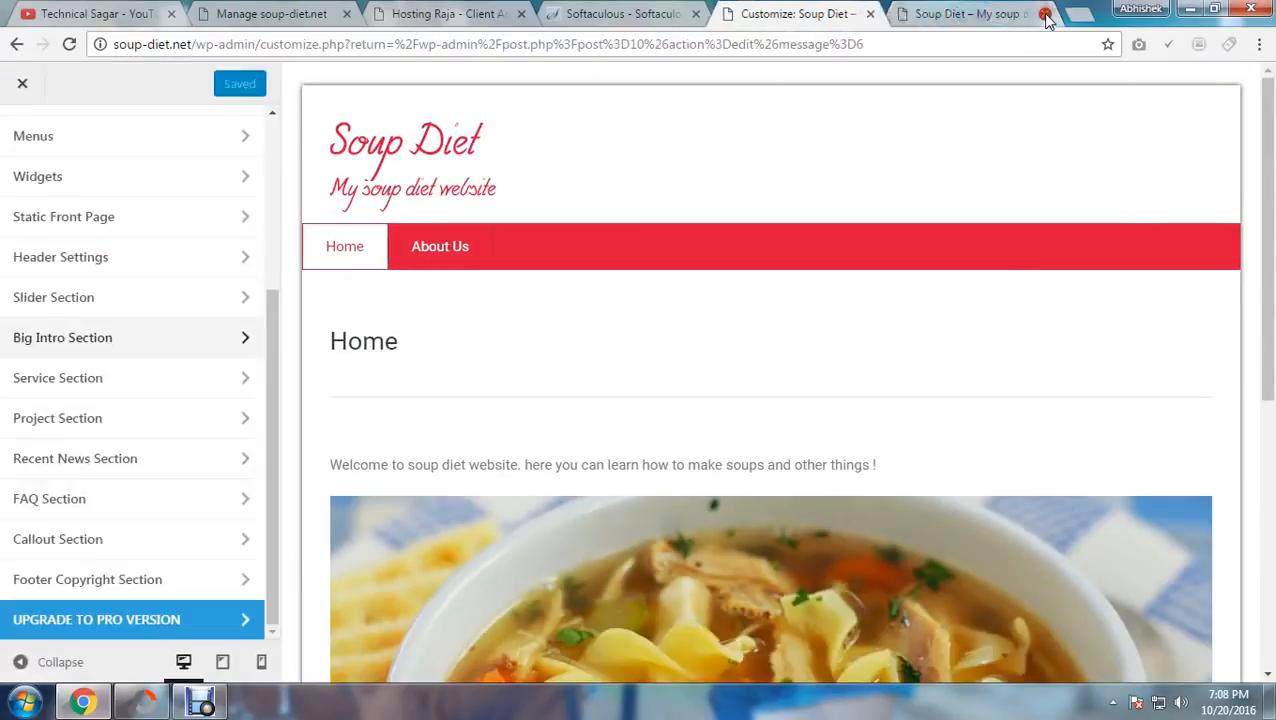
Load the site's wp-admin dashboard from the address bar and head to Appearance > Themes > Add New
{"action": "left_click", "coordinate": [645, 14]}
{"action": "left_click", "coordinate": [775, 10]}
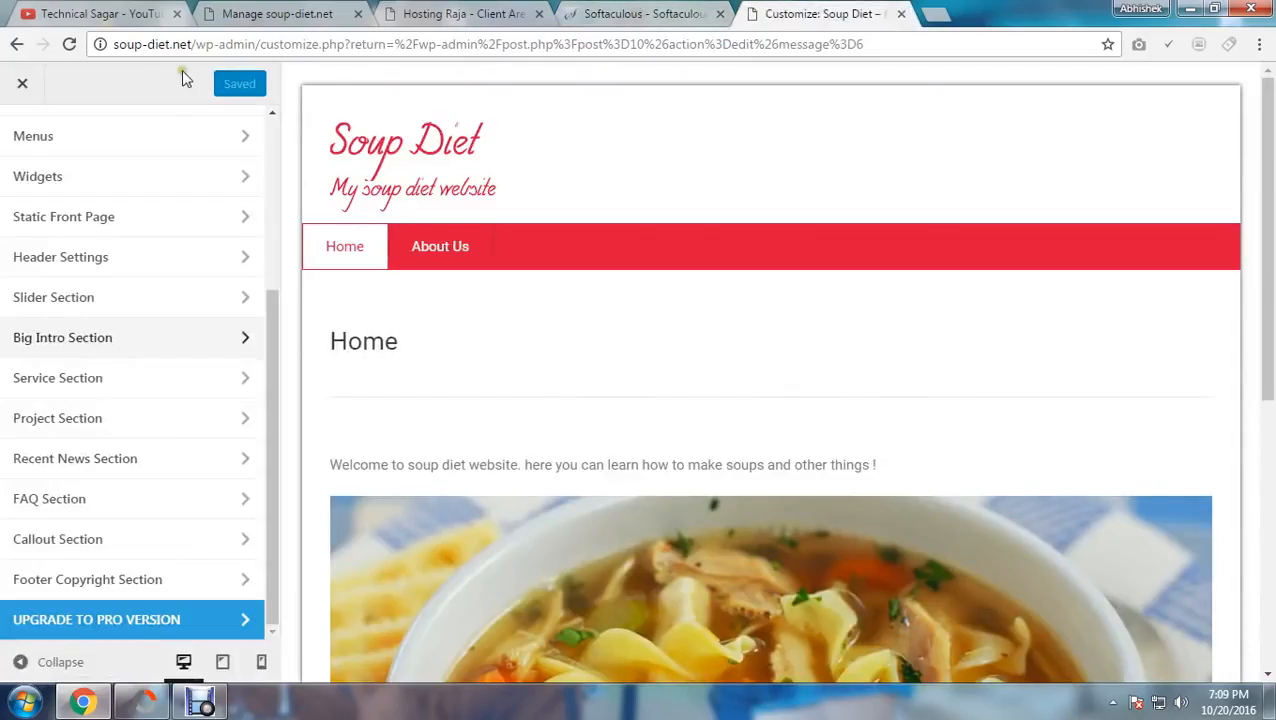
{"action": "left_click", "coordinate": [199, 51]}
{"action": "type", "text": "soup-diet.net"}
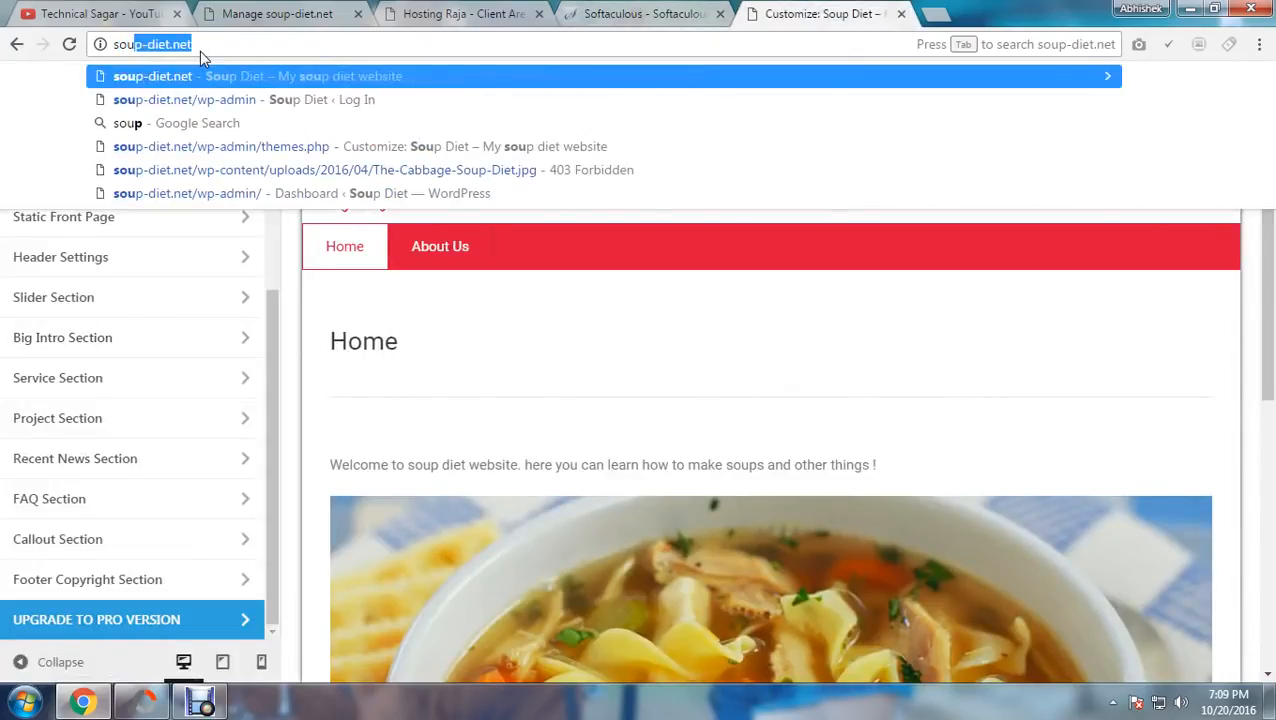
{"action": "key", "text": "Down"}
{"action": "key", "text": "Return"}
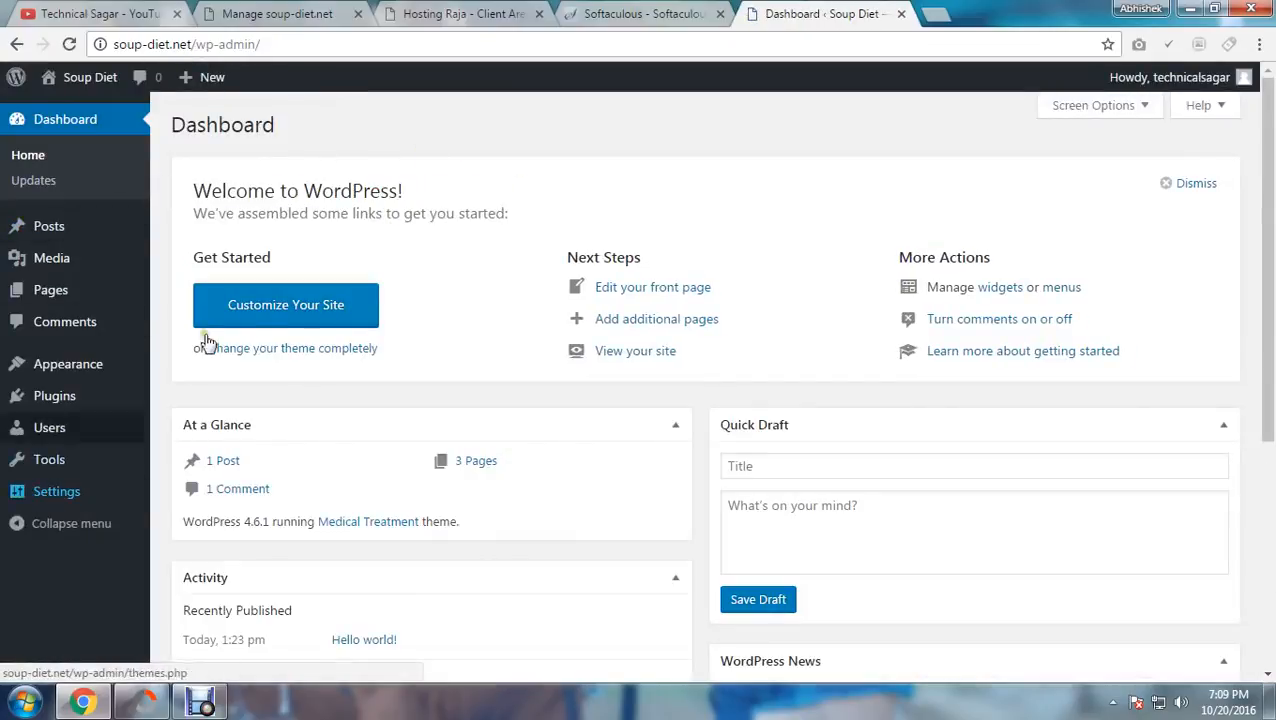
{"action": "mouse_move", "coordinate": [76, 368]}
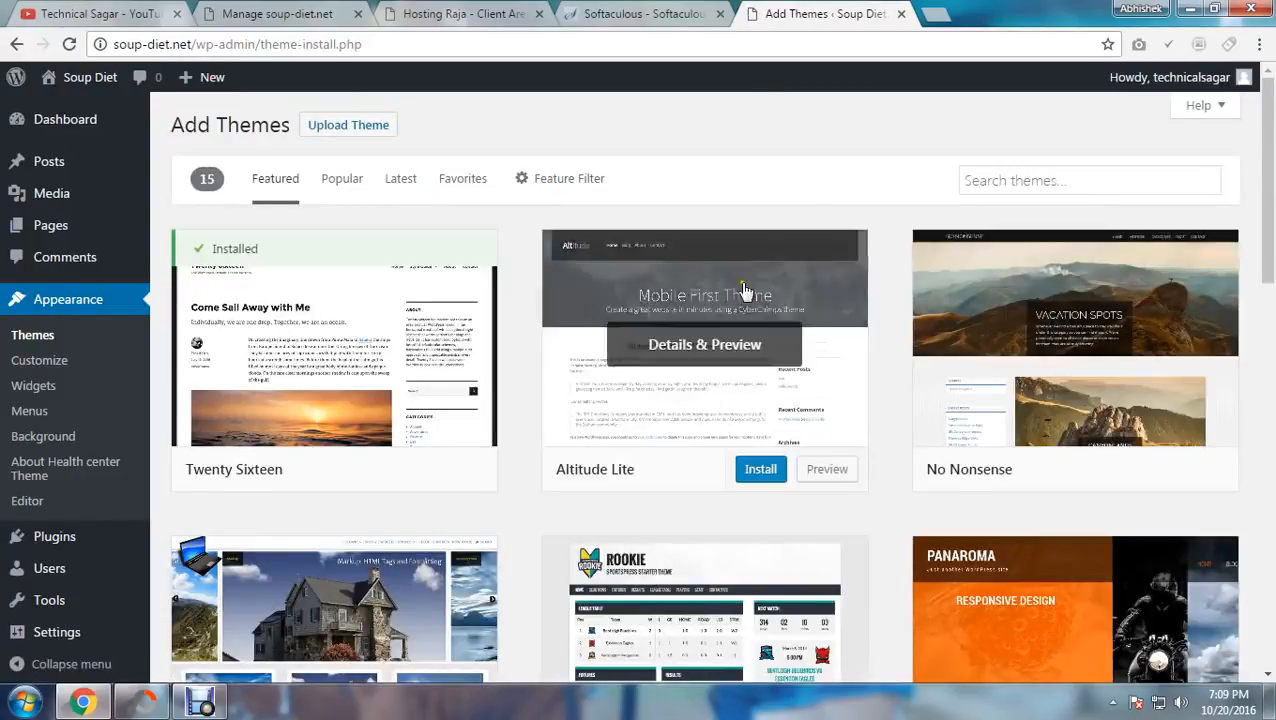
Scroll through the featured themes and search the theme directory for 'magazine'
{"action": "scroll", "coordinate": [556, 397], "scroll_direction": "down", "scroll_amount": 6}
{"action": "scroll", "coordinate": [556, 397], "scroll_direction": "down", "scroll_amount": 5}
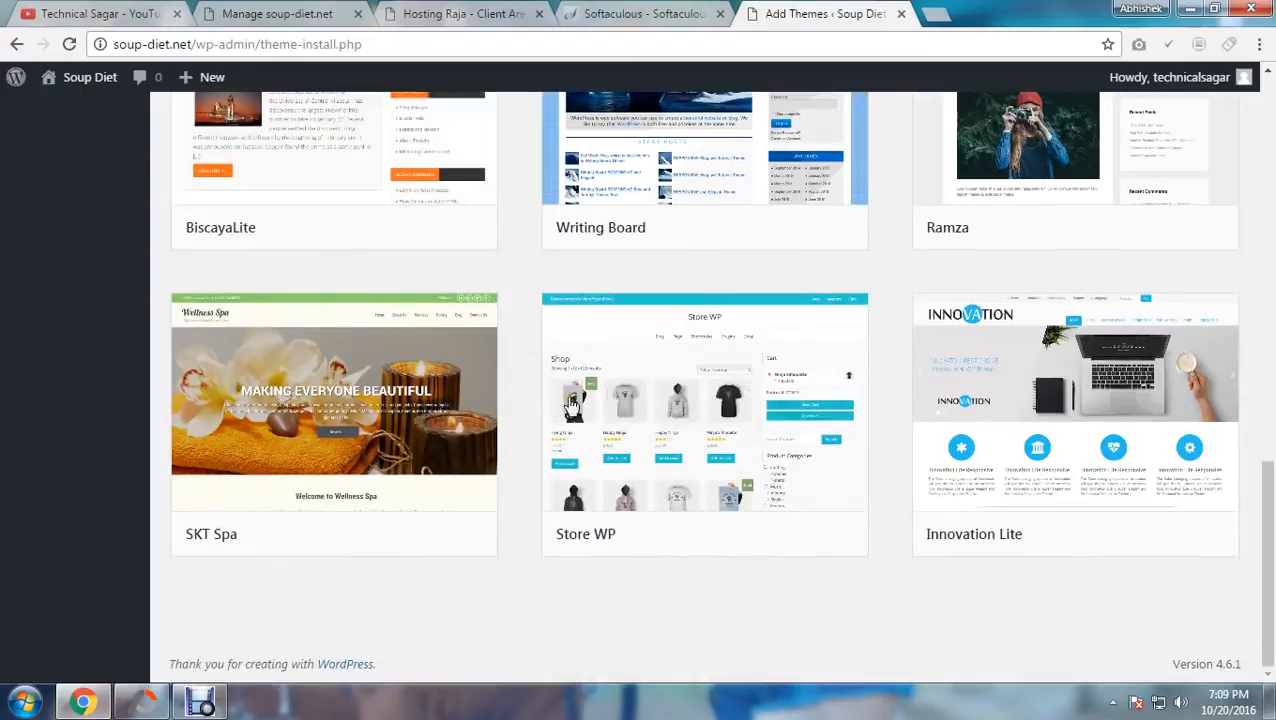
{"action": "scroll", "coordinate": [905, 537], "scroll_direction": "up", "scroll_amount": 1}
{"action": "scroll", "coordinate": [905, 537], "scroll_direction": "up", "scroll_amount": 10}
{"action": "left_click", "coordinate": [1015, 183]}
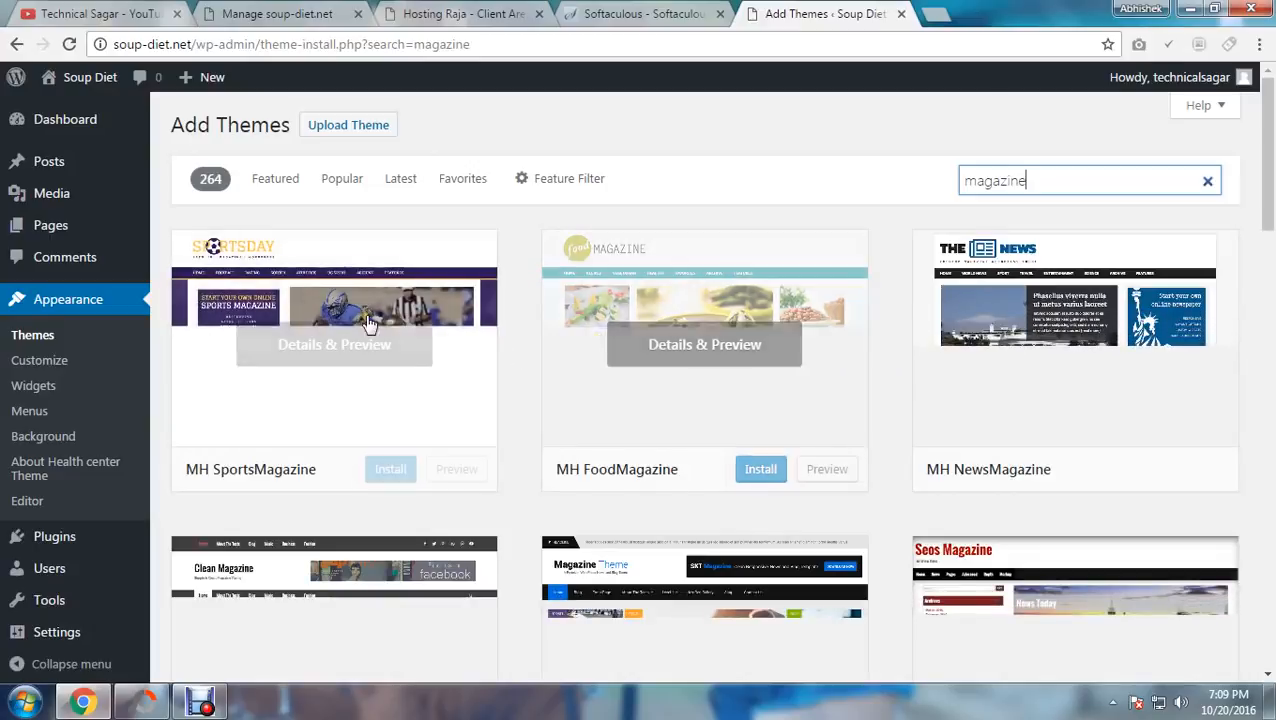
{"action": "scroll", "coordinate": [400, 330], "scroll_direction": "down", "scroll_amount": 4}
{"action": "scroll", "coordinate": [723, 327], "scroll_direction": "up", "scroll_amount": 3}
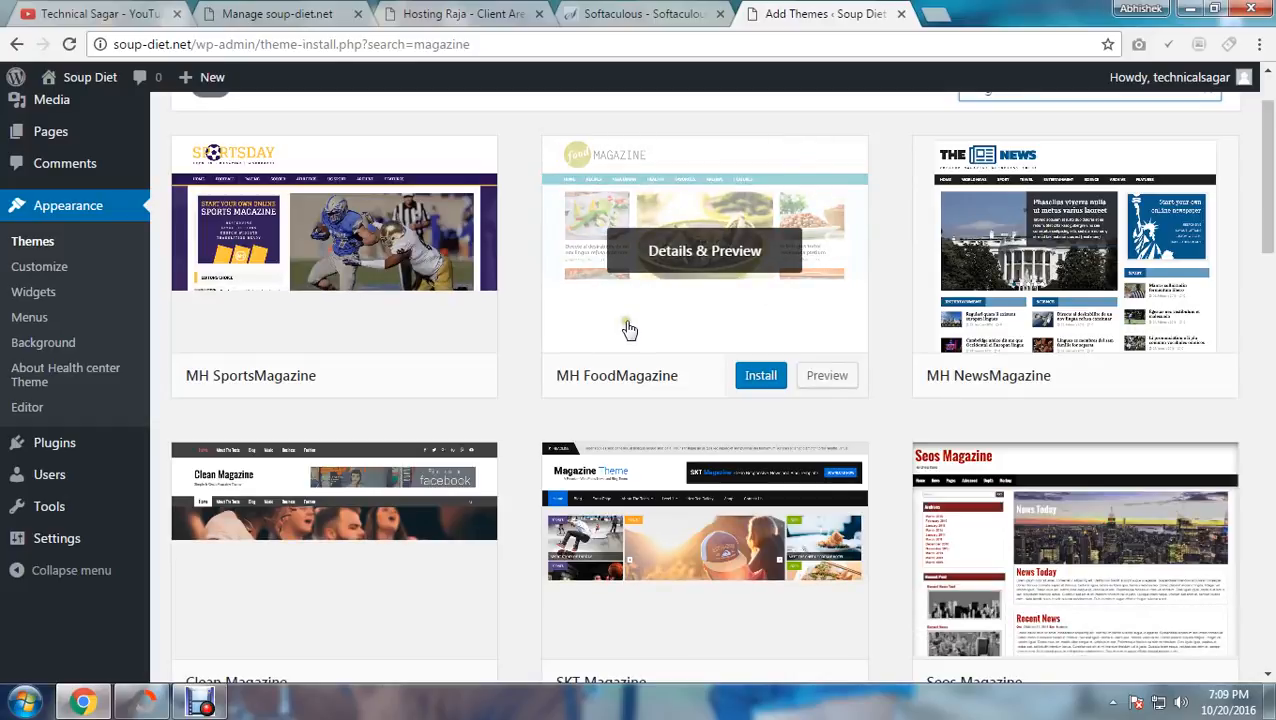
{"action": "scroll", "coordinate": [997, 260], "scroll_direction": "down", "scroll_amount": 5}
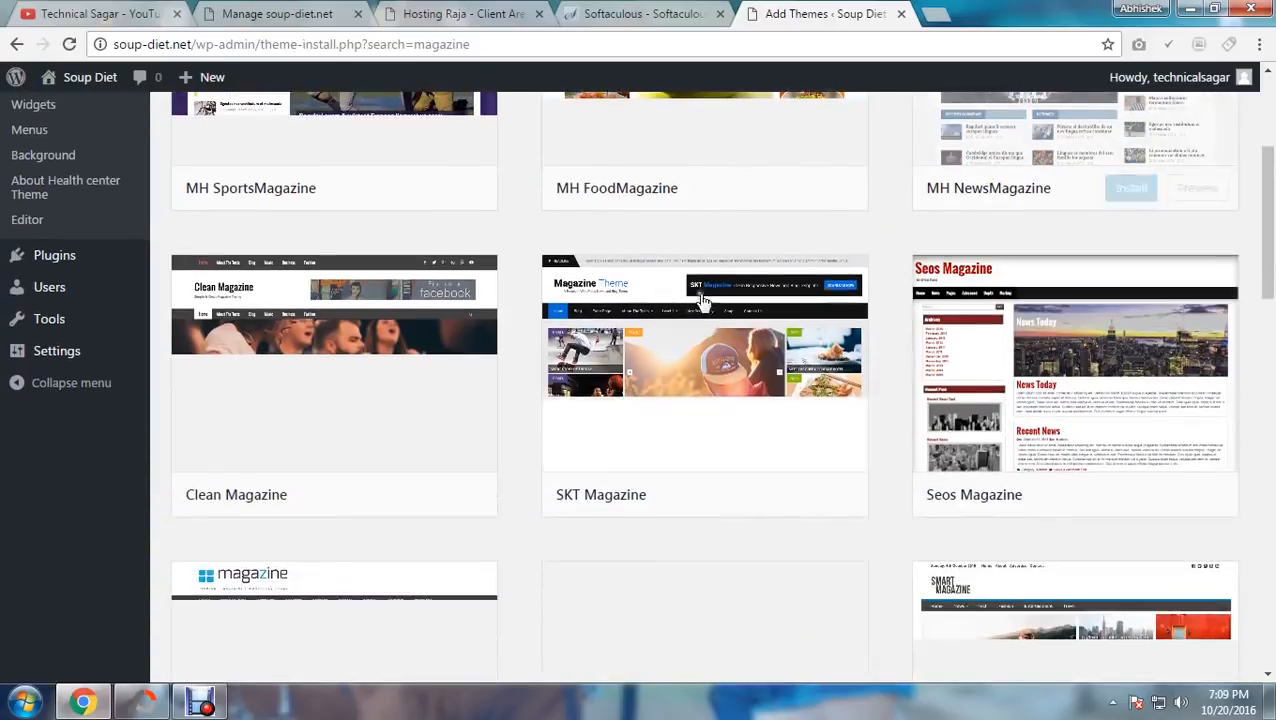
{"action": "scroll", "coordinate": [600, 440], "scroll_direction": "up", "scroll_amount": 4}
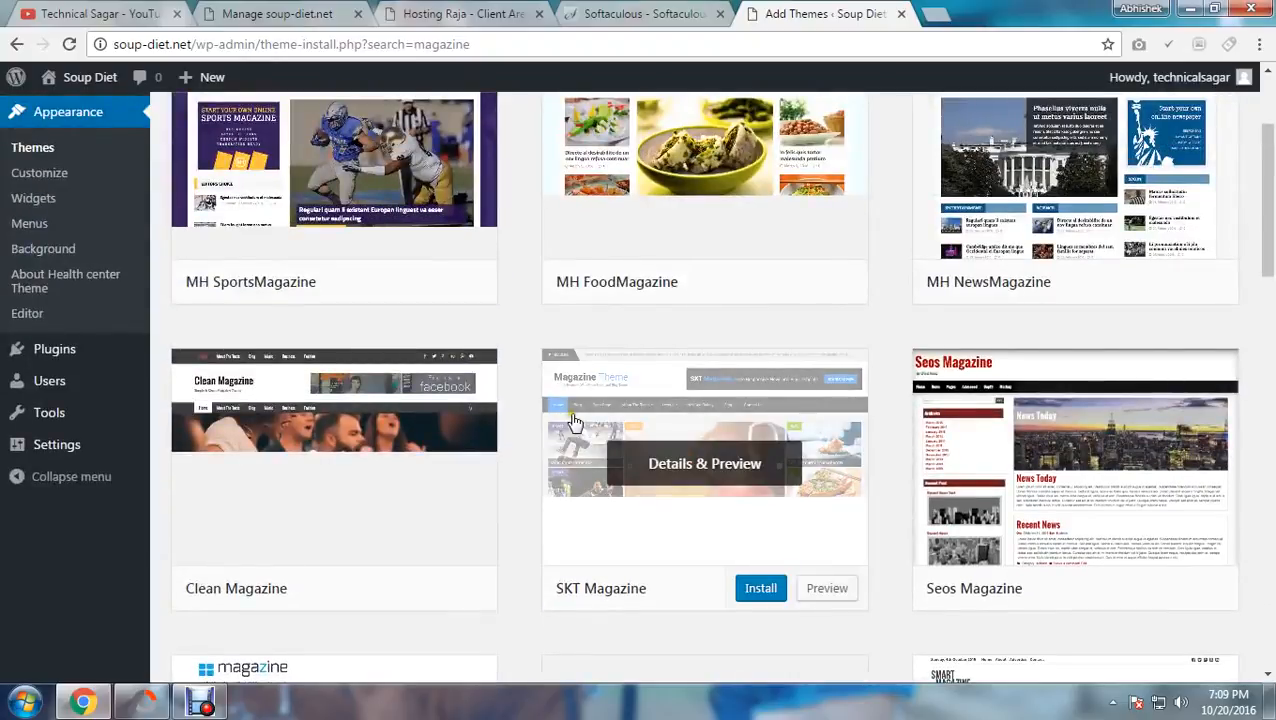
{"action": "scroll", "coordinate": [723, 322], "scroll_direction": "up", "scroll_amount": 2}
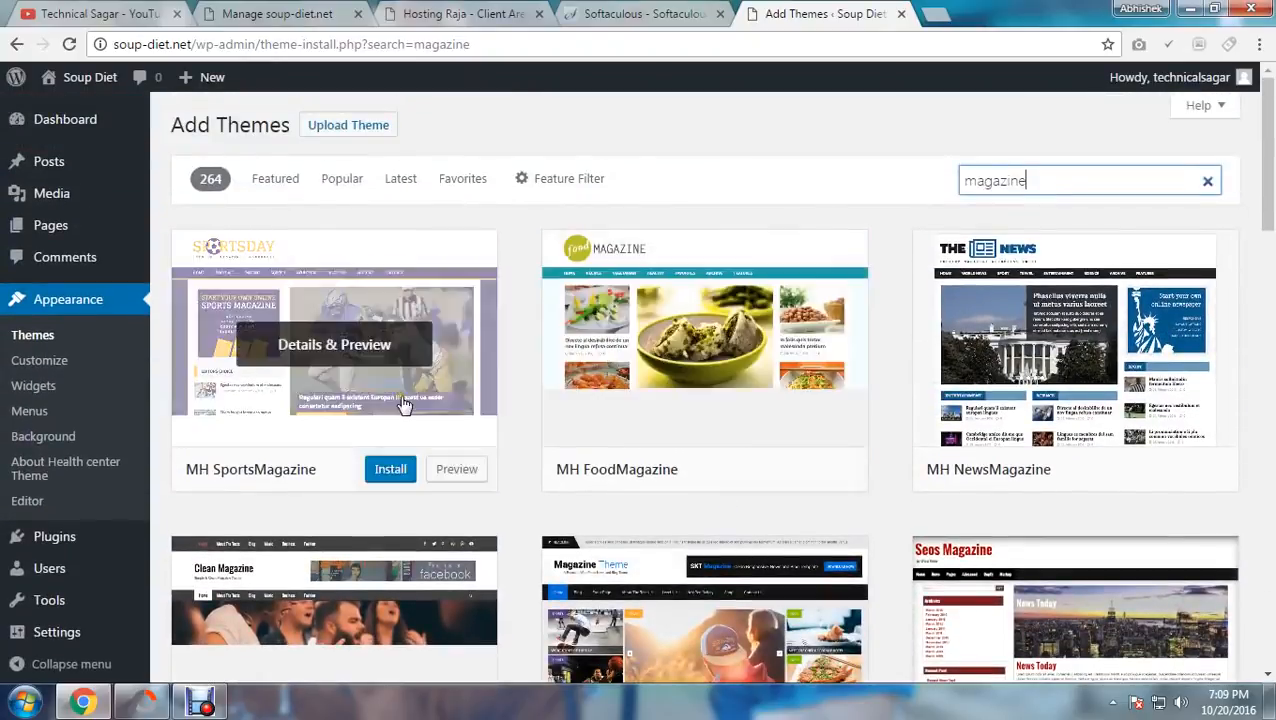
{"action": "scroll", "coordinate": [745, 430], "scroll_direction": "down", "scroll_amount": 3}
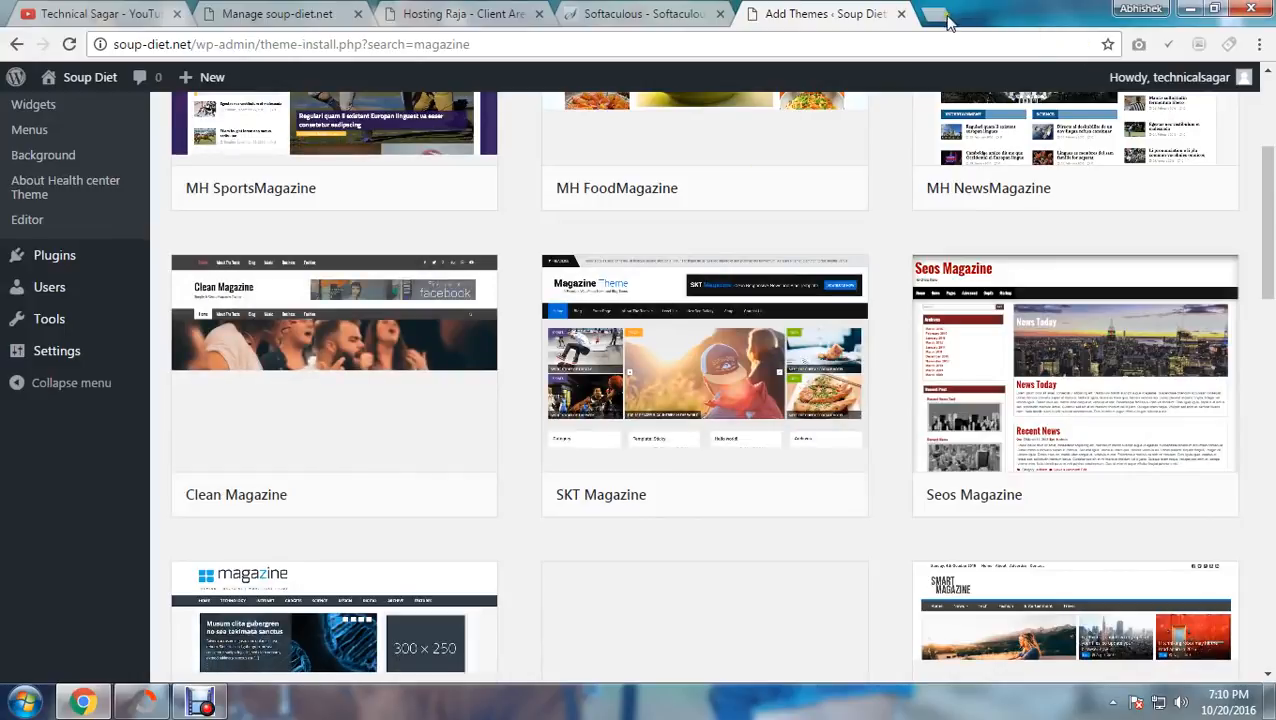
{"action": "scroll", "coordinate": [651, 414], "scroll_direction": "up", "scroll_amount": 2}
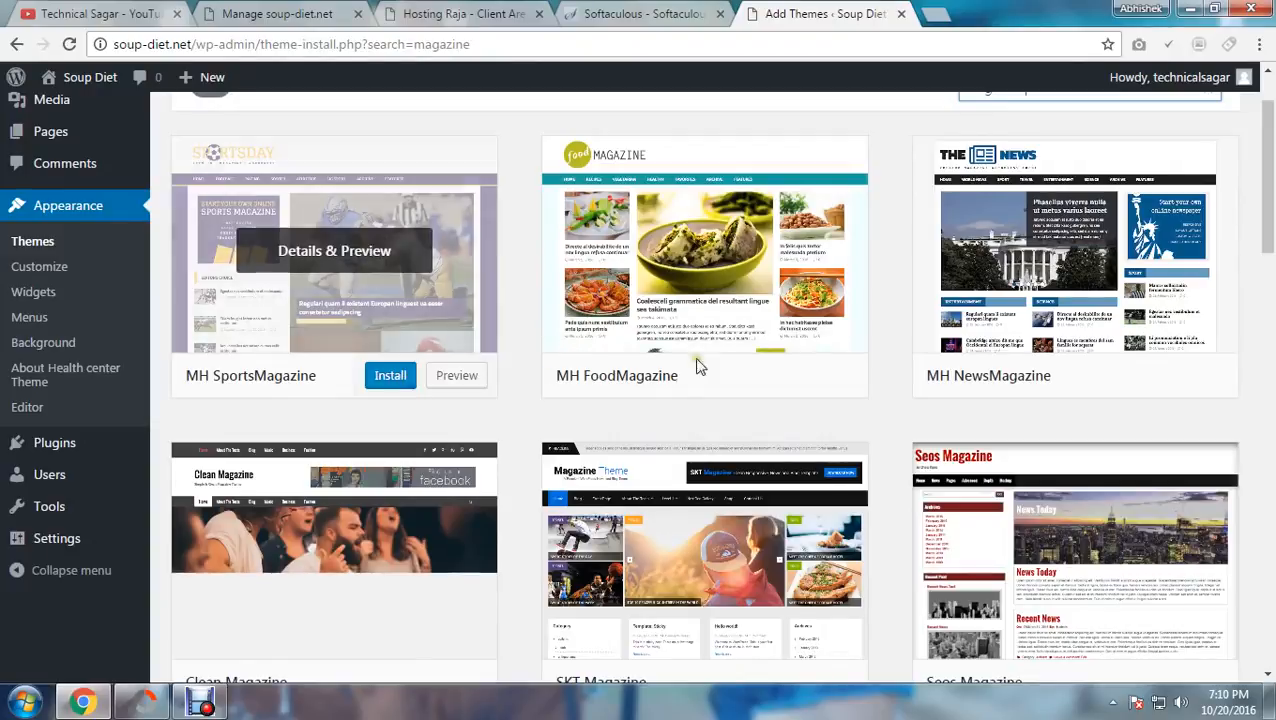
{"action": "scroll", "coordinate": [806, 417], "scroll_direction": "down", "scroll_amount": 2}
{"action": "scroll", "coordinate": [806, 417], "scroll_direction": "down", "scroll_amount": 2}
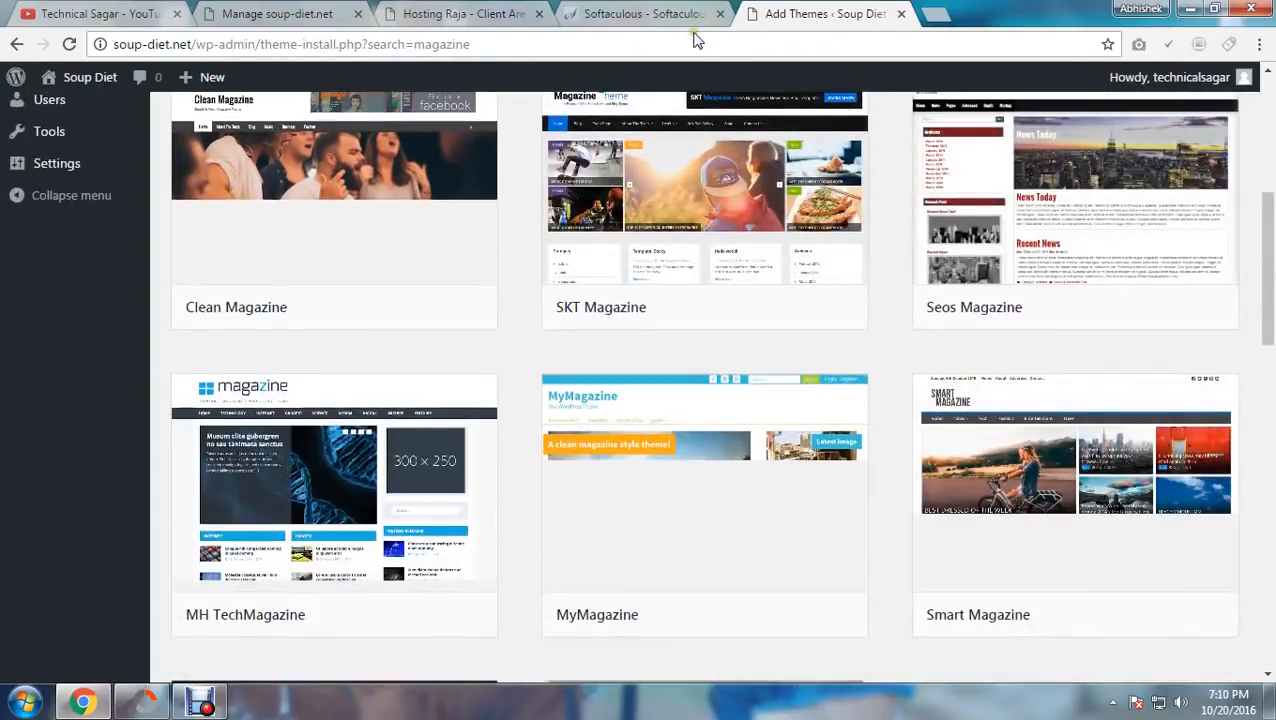
Open soup-diet.net in a new tab, scroll its home page, then return to the theme results
{"action": "left_click", "coordinate": [934, 14]}
{"action": "type", "text": "soup-diet.net"}
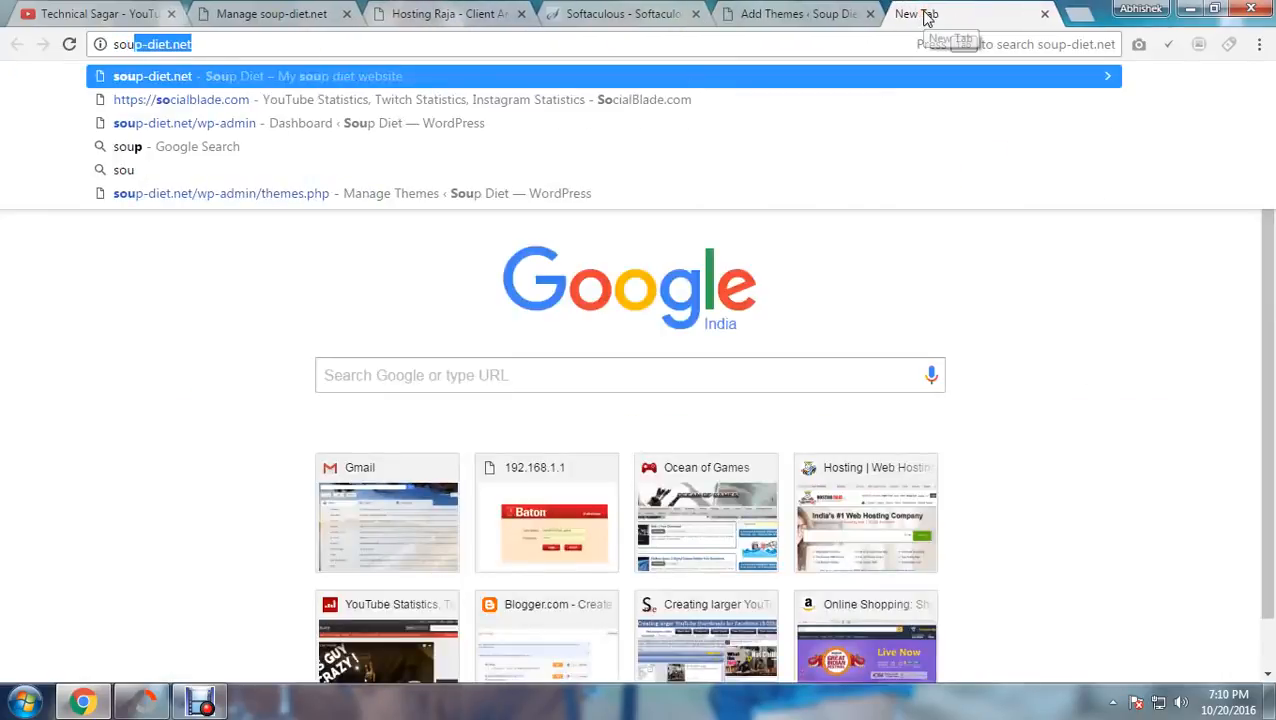
{"action": "key", "text": "Return"}
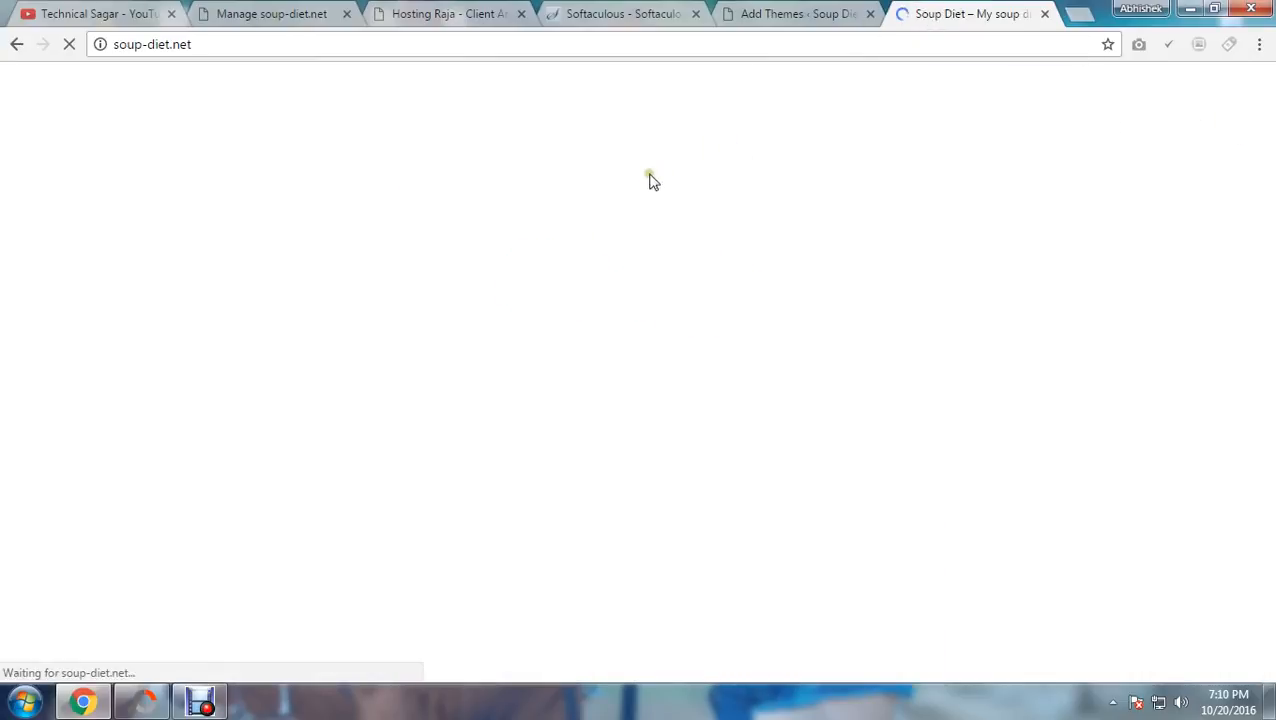
{"action": "left_click", "coordinate": [790, 14]}
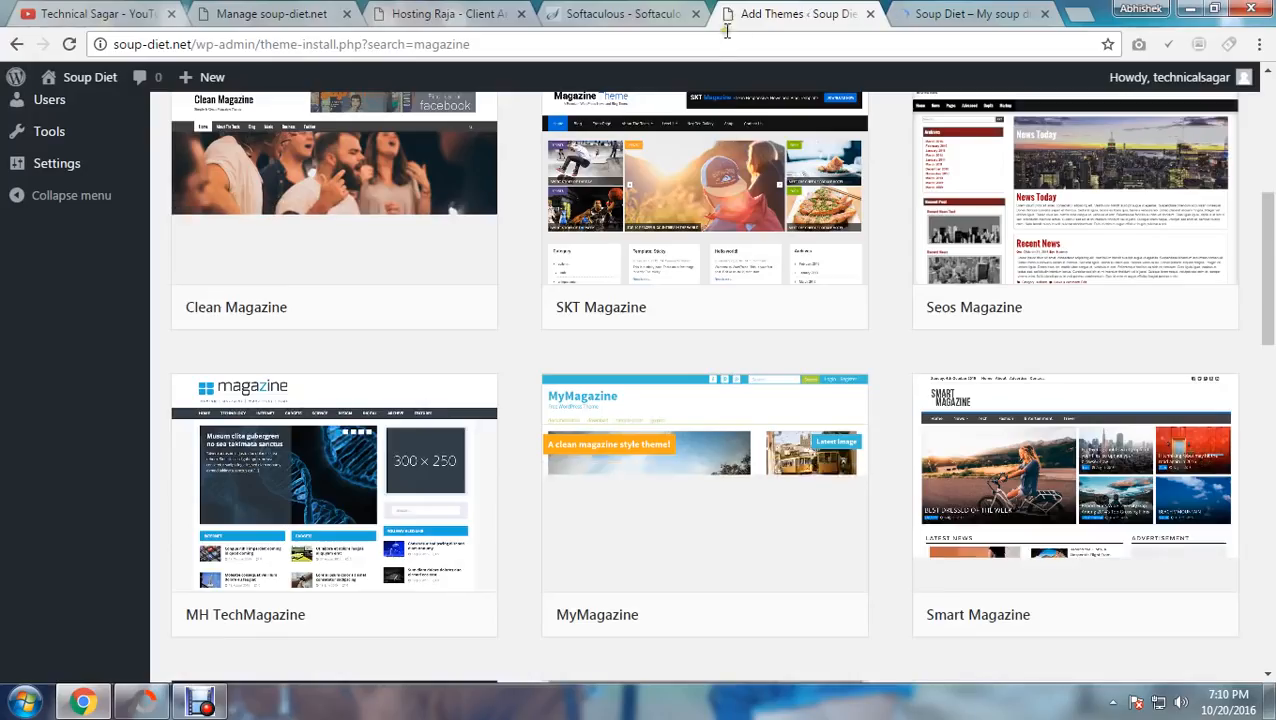
{"action": "left_click", "coordinate": [1000, 20]}
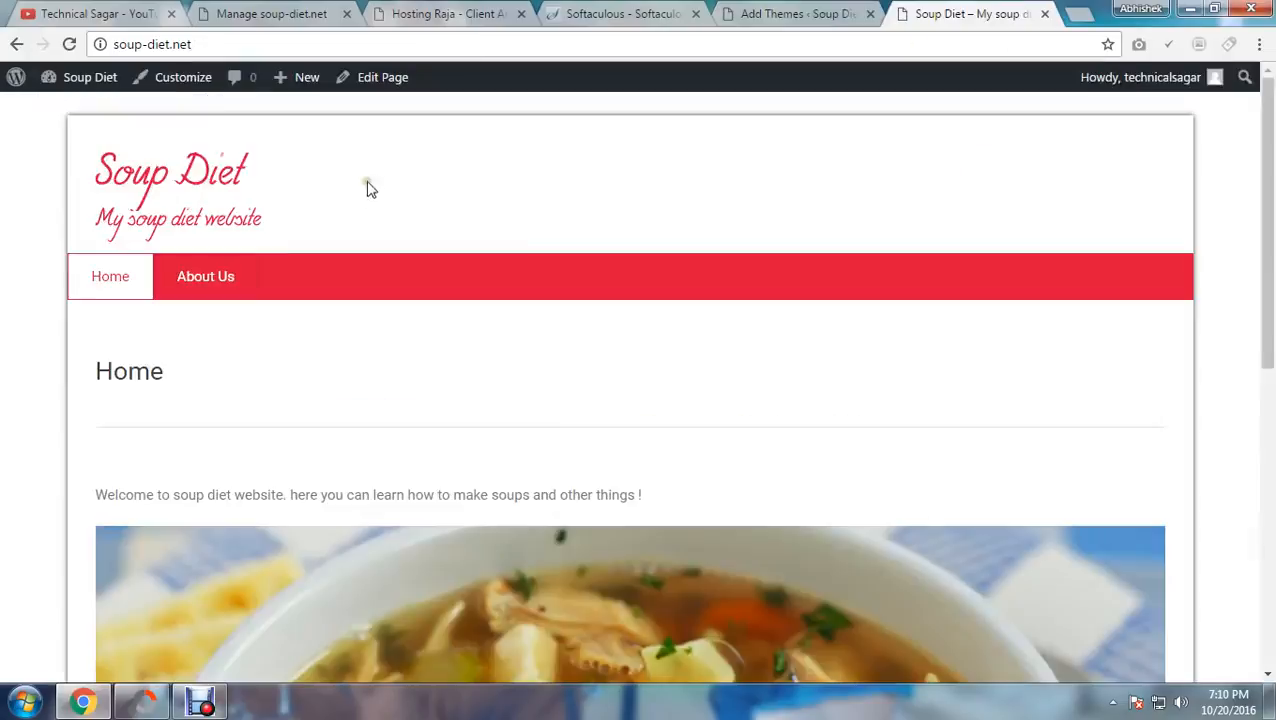
{"action": "scroll", "coordinate": [308, 470], "scroll_direction": "down", "scroll_amount": 6}
{"action": "scroll", "coordinate": [308, 485], "scroll_direction": "up", "scroll_amount": 5}
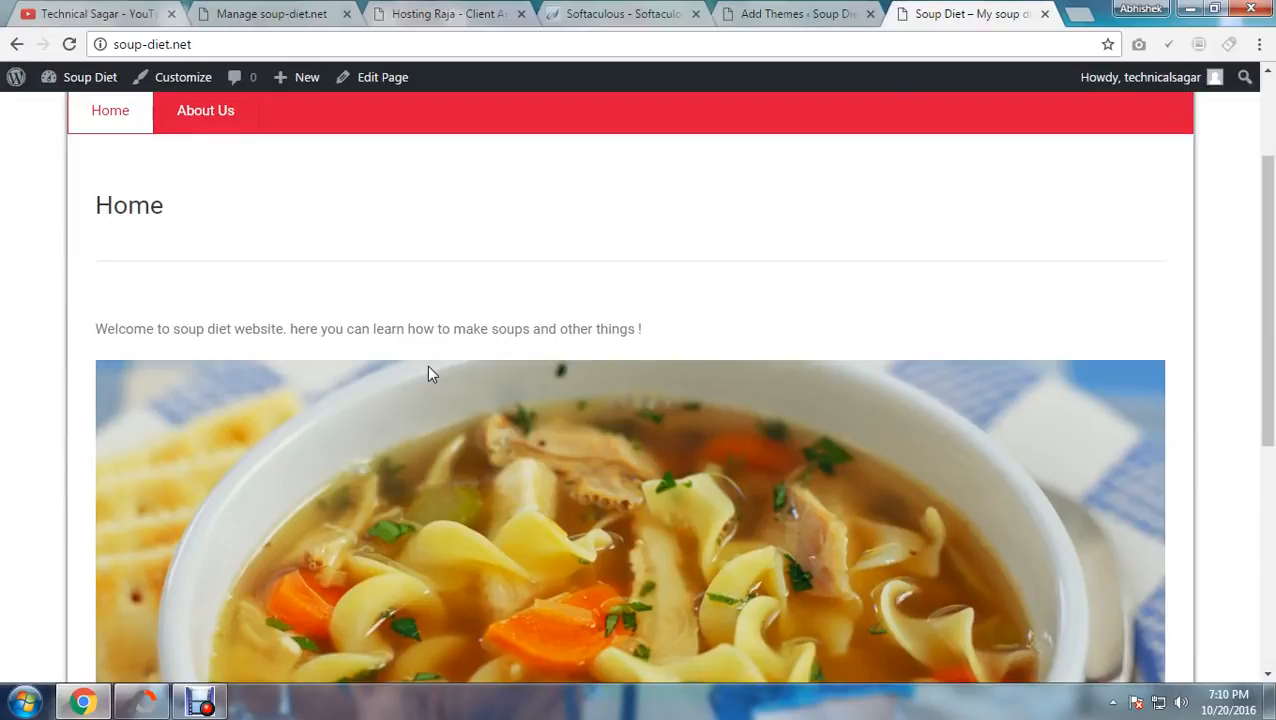
{"action": "scroll", "coordinate": [299, 398], "scroll_direction": "up", "scroll_amount": 2}
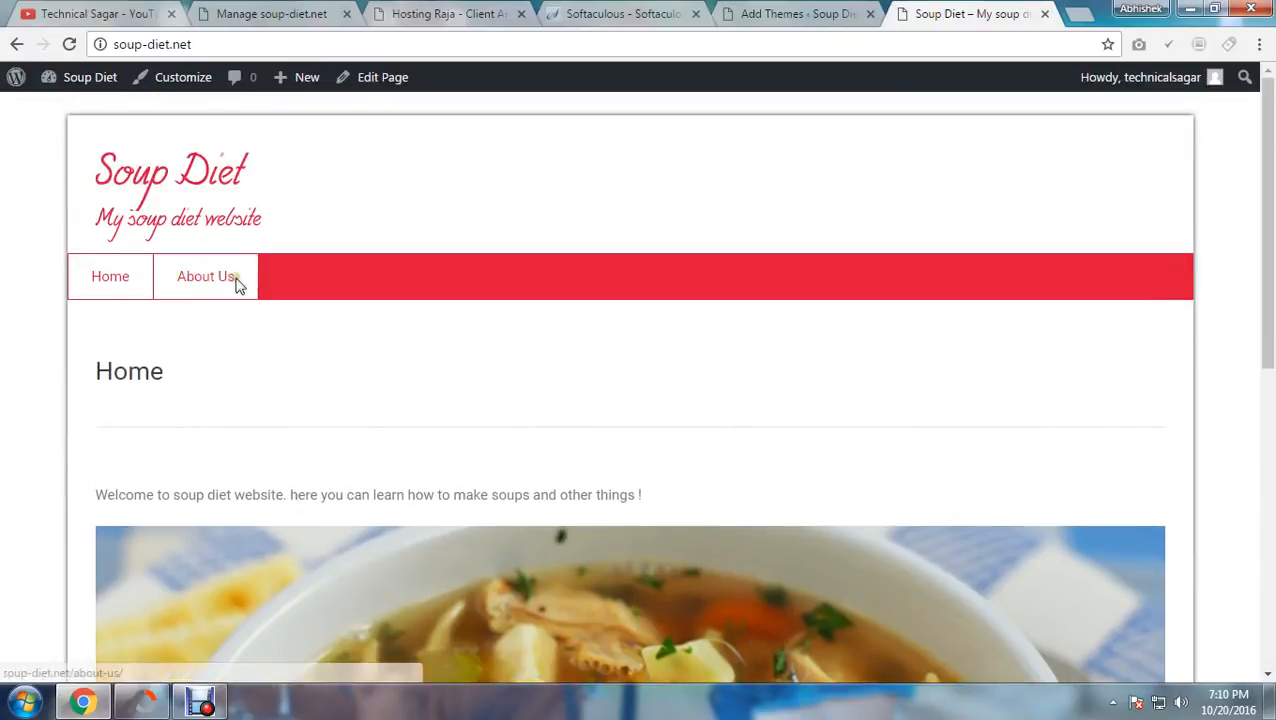
{"action": "scroll", "coordinate": [333, 342], "scroll_direction": "down", "scroll_amount": 4}
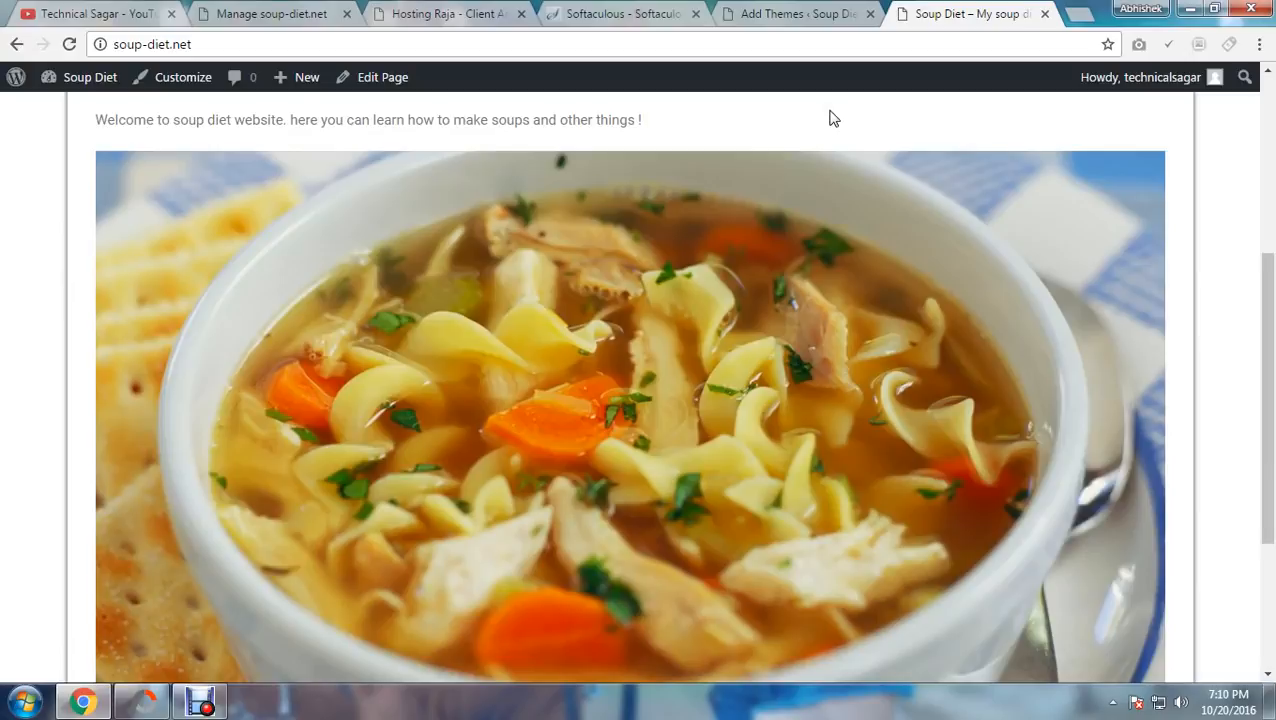
{"action": "scroll", "coordinate": [695, 219], "scroll_direction": "down", "scroll_amount": 3}
{"action": "scroll", "coordinate": [683, 251], "scroll_direction": "up", "scroll_amount": 5}
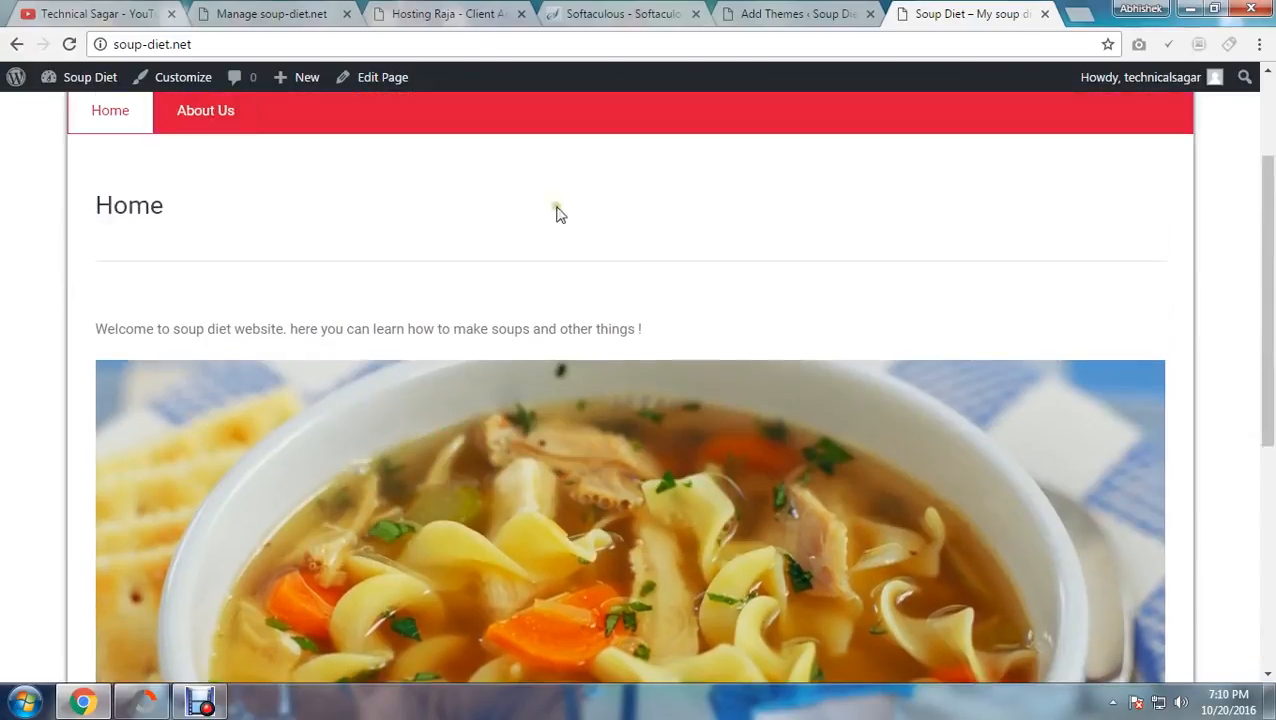
{"action": "scroll", "coordinate": [370, 152], "scroll_direction": "up", "scroll_amount": 2}
{"action": "key", "text": "ctrl+shift+Tab"}
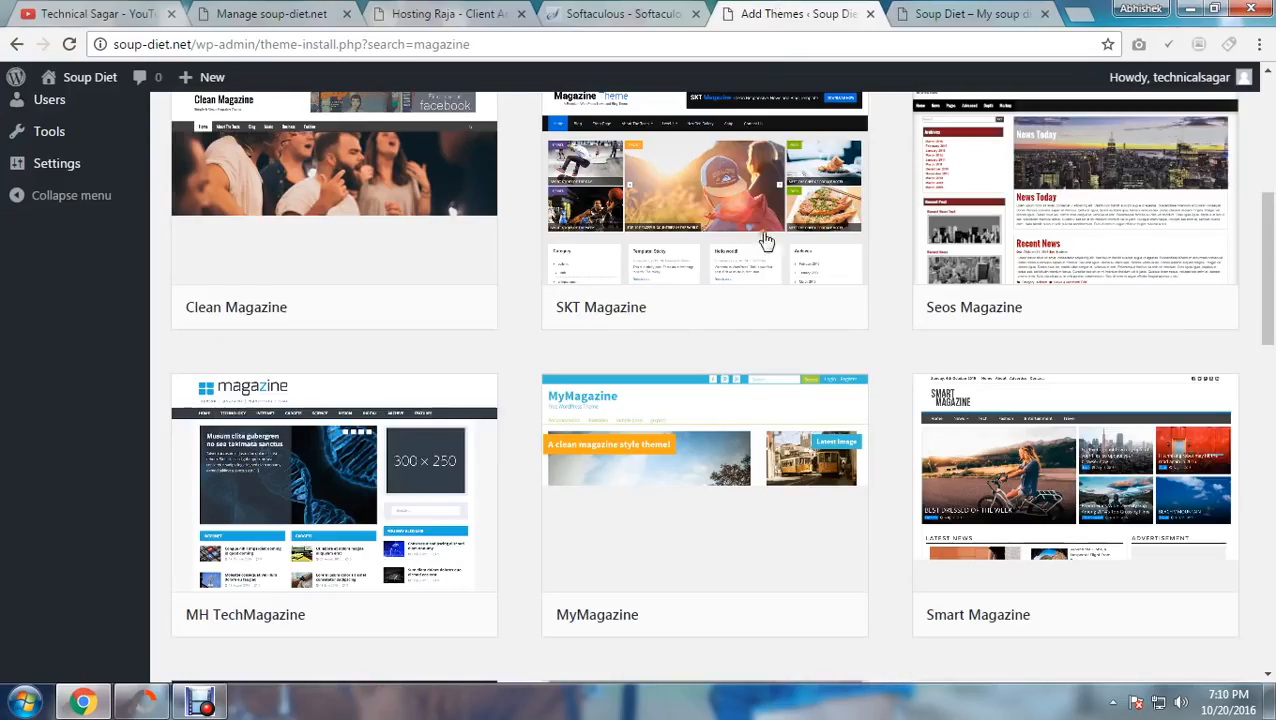
{"action": "scroll", "coordinate": [447, 398], "scroll_direction": "down", "scroll_amount": 5}
{"action": "scroll", "coordinate": [886, 464], "scroll_direction": "down", "scroll_amount": 3}
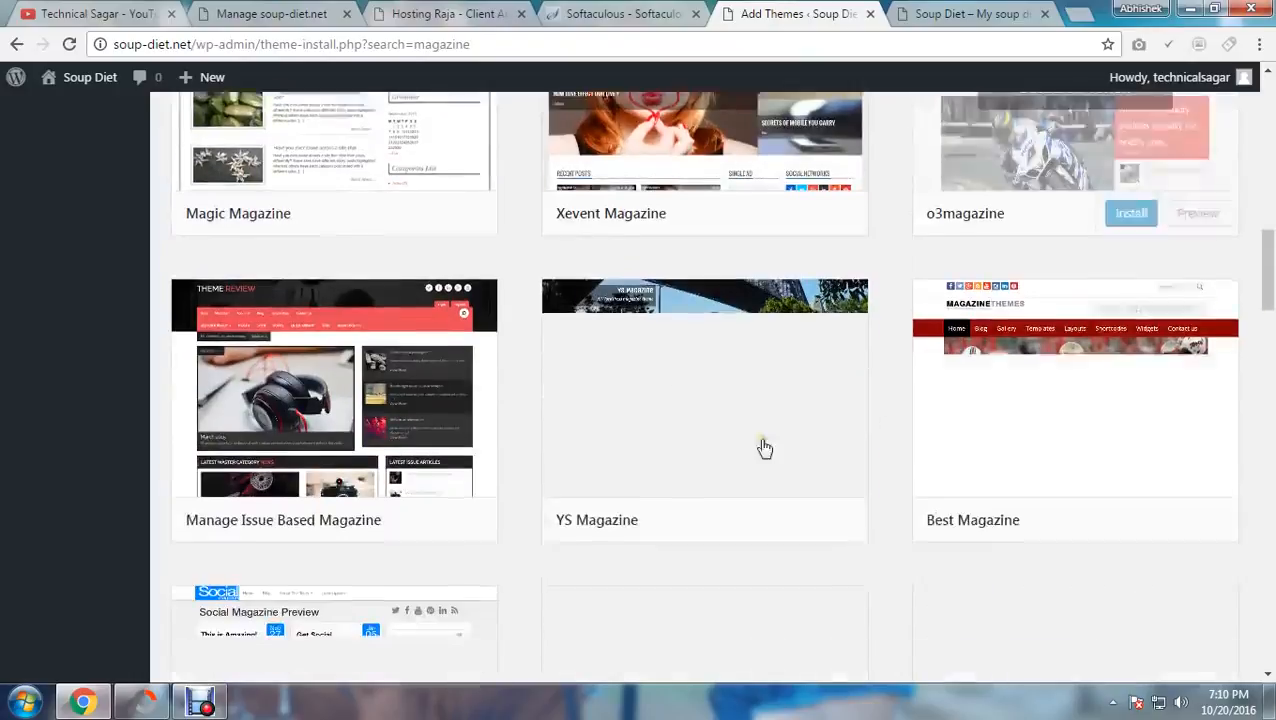
{"action": "scroll", "coordinate": [1054, 338], "scroll_direction": "up", "scroll_amount": 7}
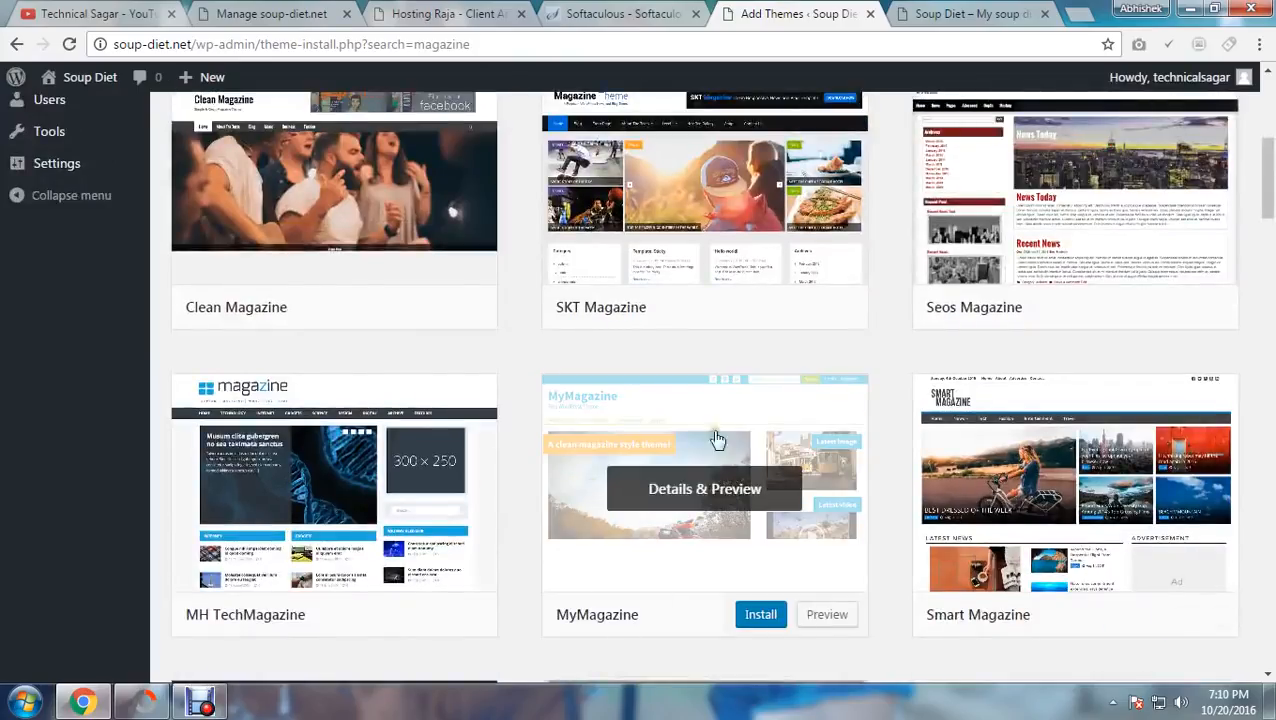
{"action": "scroll", "coordinate": [886, 322], "scroll_direction": "up", "scroll_amount": 5}
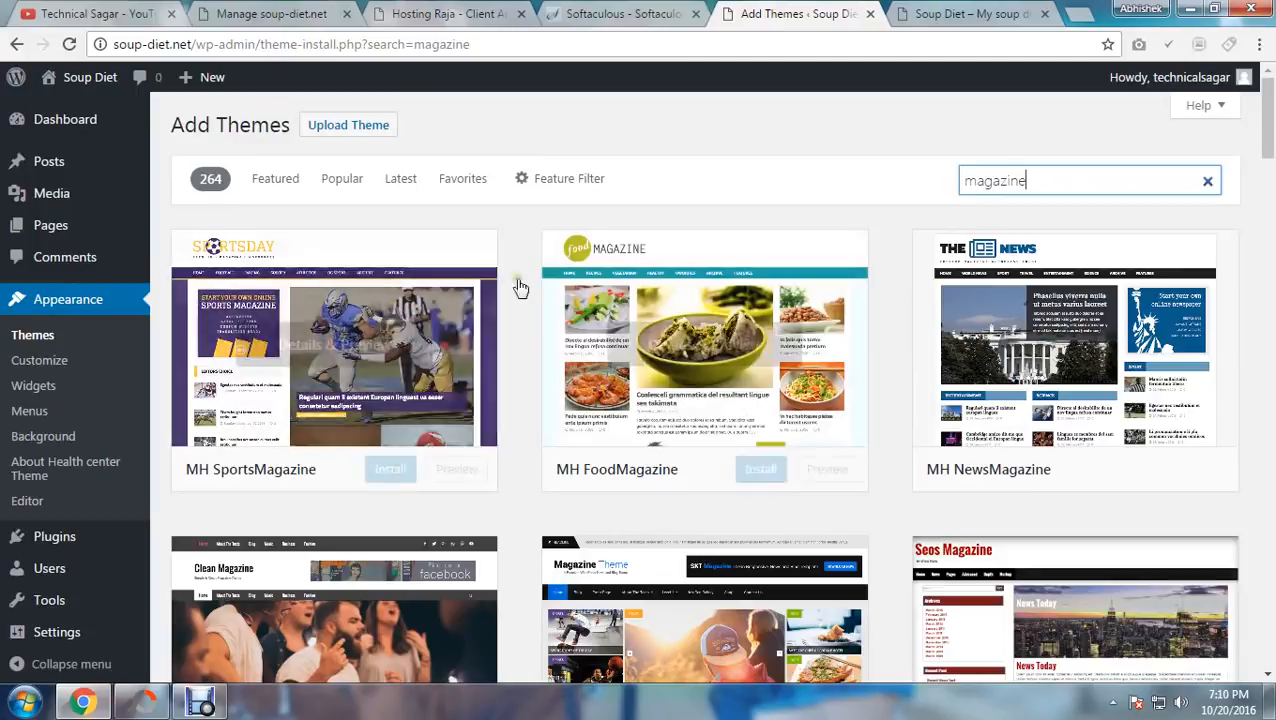
Switch back to the live Soup Diet home page and scroll over its welcome text and soup photo
{"action": "left_click", "coordinate": [978, 14]}
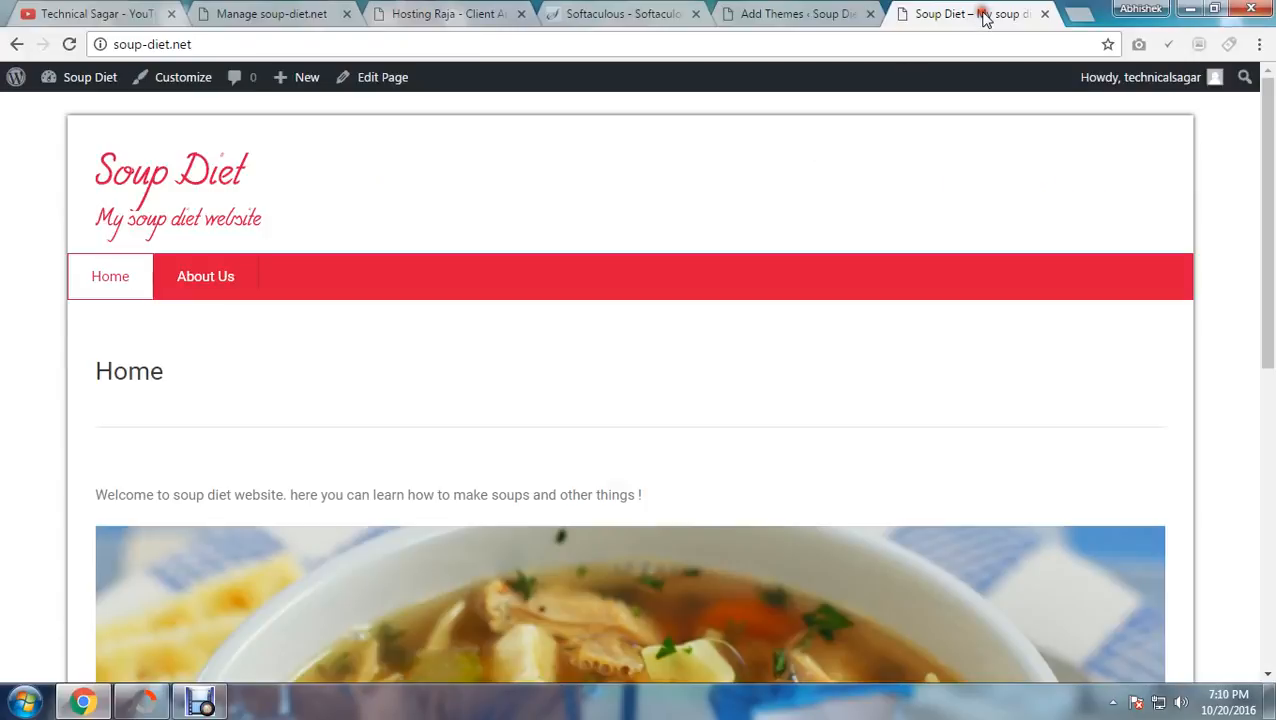
{"action": "scroll", "coordinate": [396, 285], "scroll_direction": "down", "scroll_amount": 4}
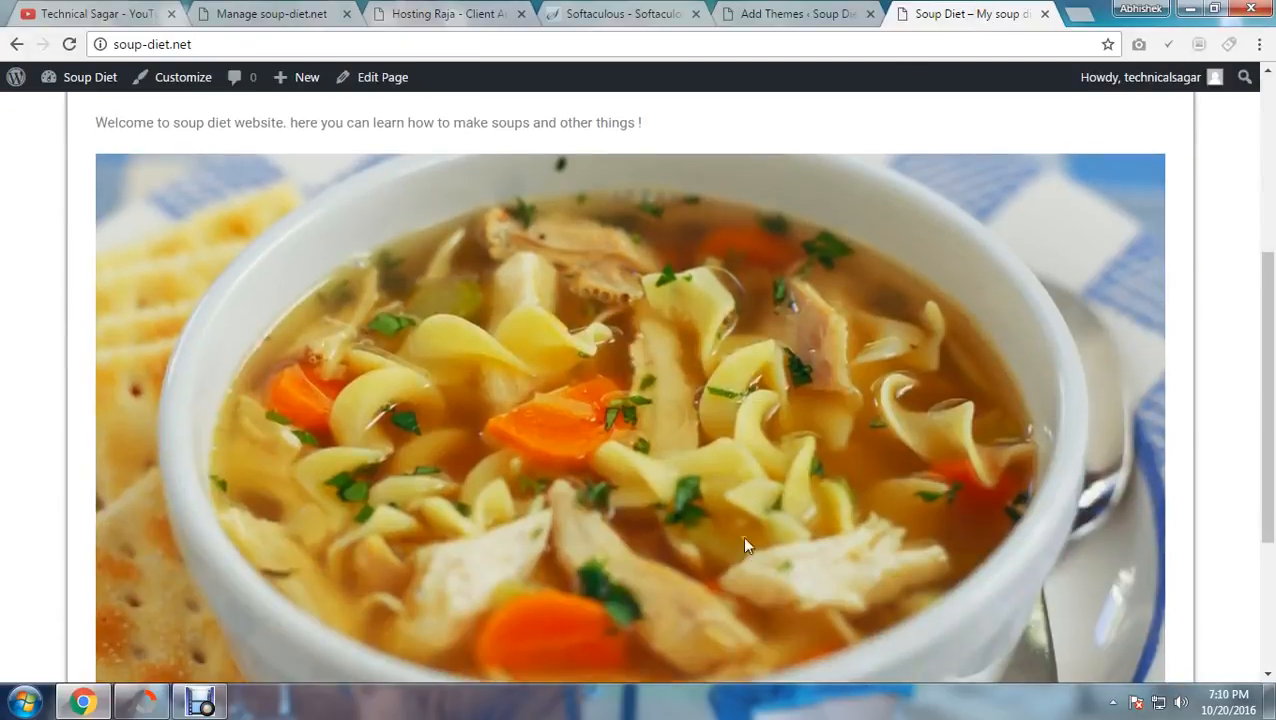
{"action": "scroll", "coordinate": [239, 233], "scroll_direction": "up", "scroll_amount": 4}
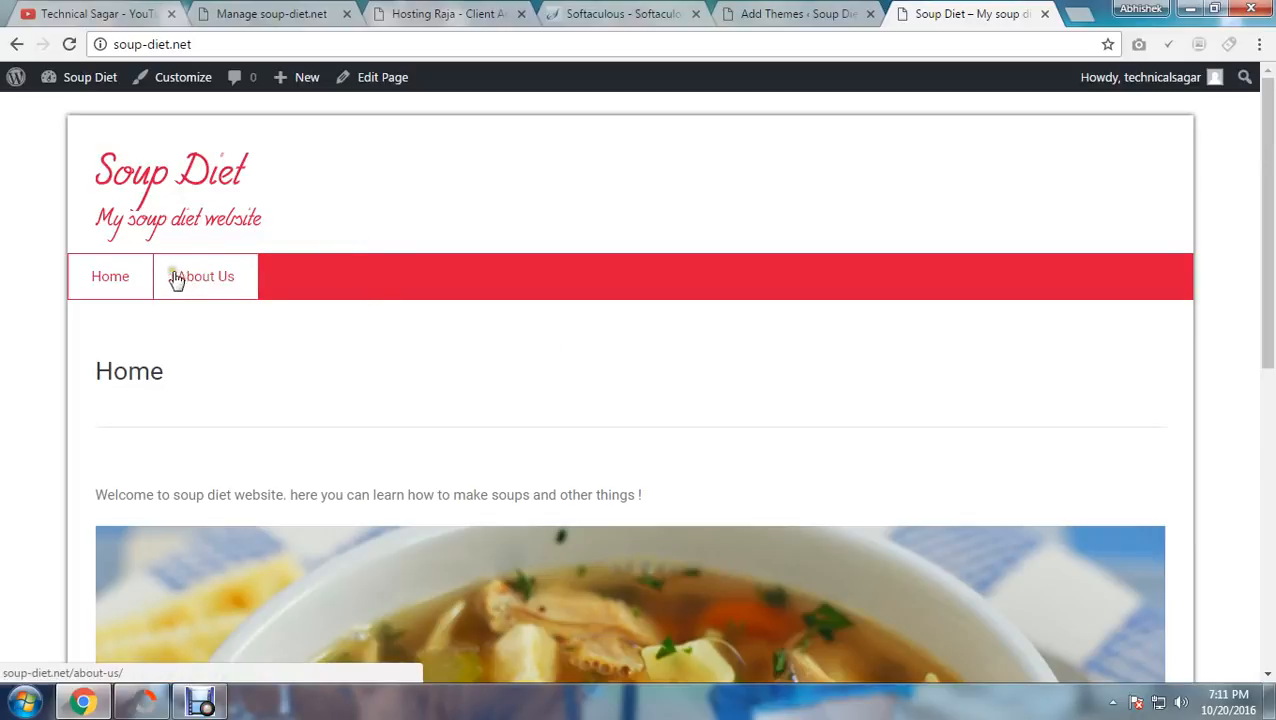
{"action": "scroll", "coordinate": [1100, 470], "scroll_direction": "down", "scroll_amount": 3}
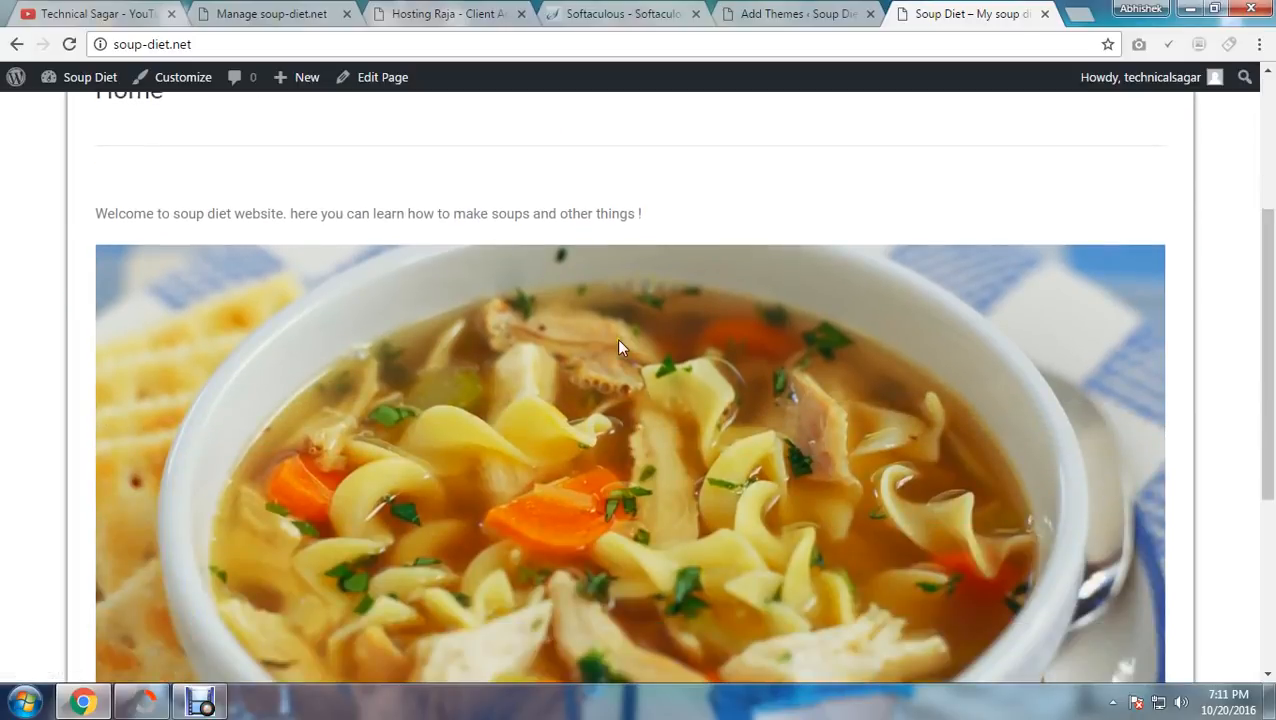
{"action": "scroll", "coordinate": [616, 338], "scroll_direction": "up", "scroll_amount": 3}
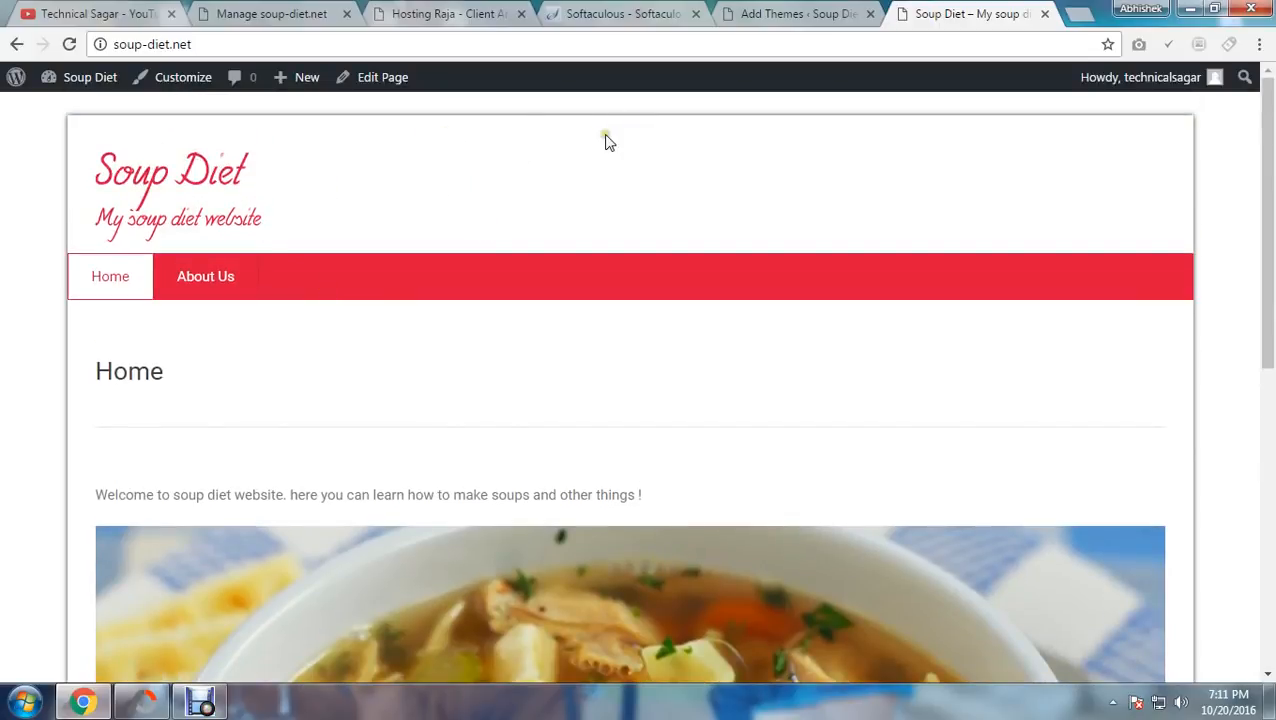